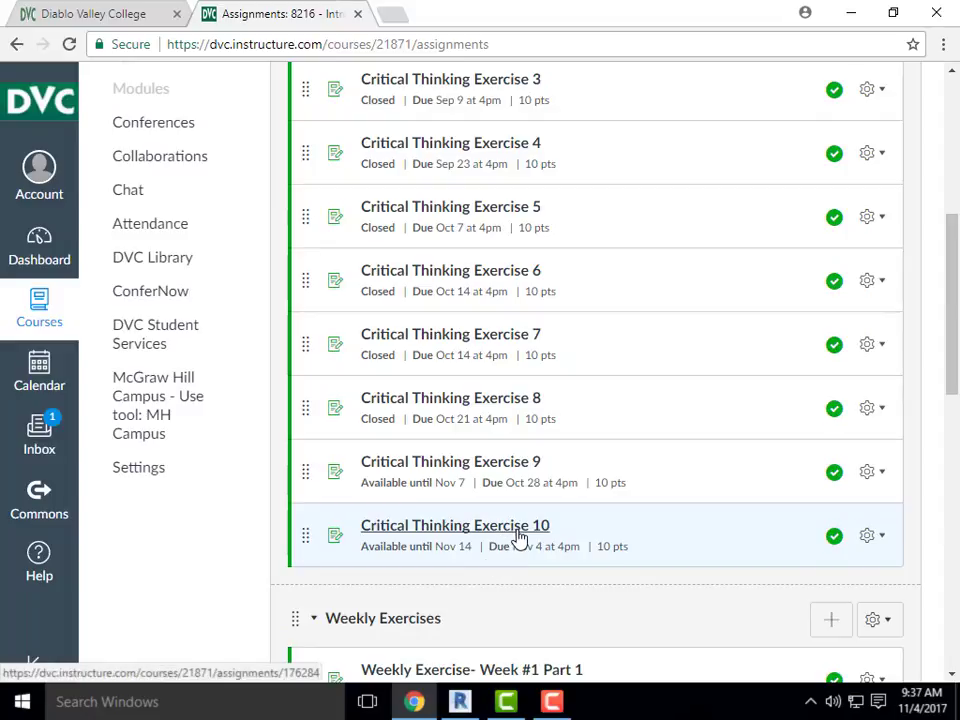
# Open the Critical Thinking Exercise 10 assignment and read through its parametric family instructions
pyautogui.click(515, 537)
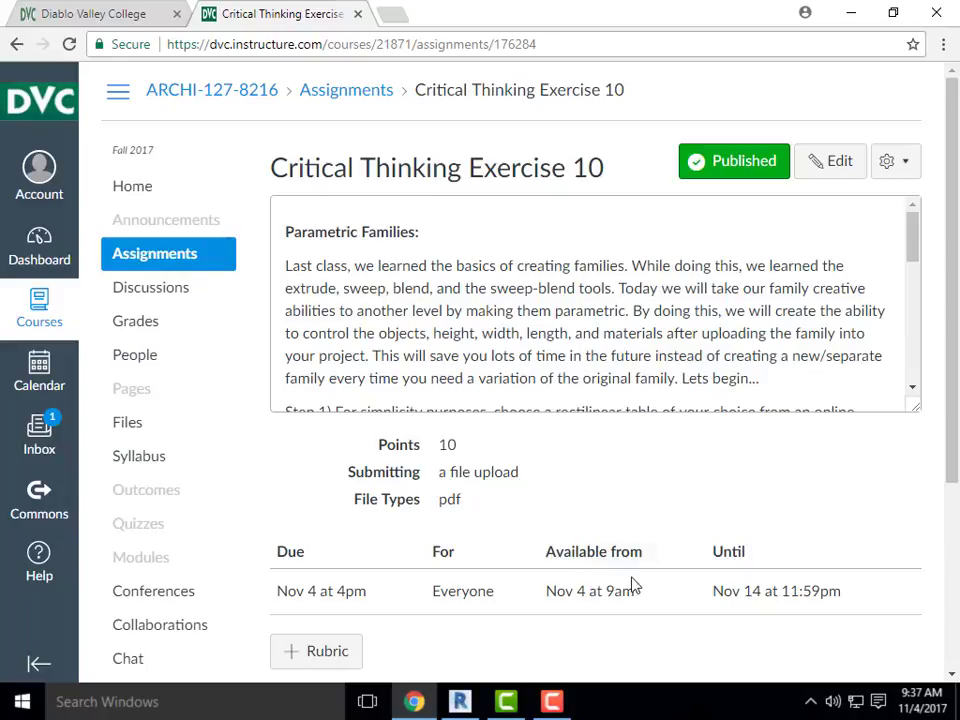
pyautogui.moveTo(919, 412); pyautogui.dragTo(909, 508)
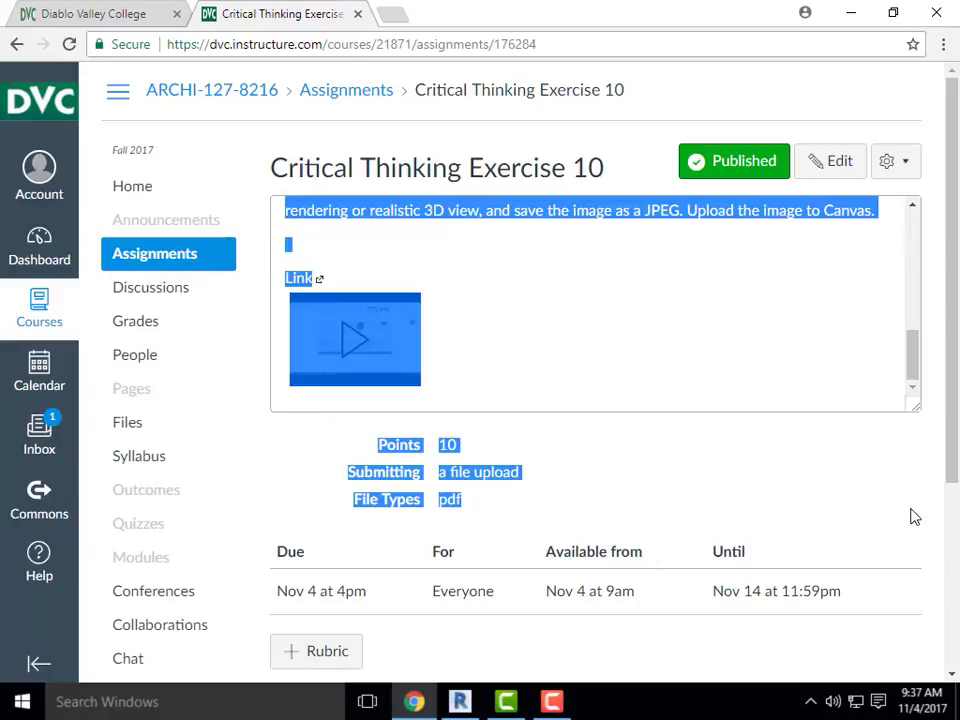
pyautogui.click(903, 498)
pyautogui.moveTo(925, 443); pyautogui.dragTo(914, 266)
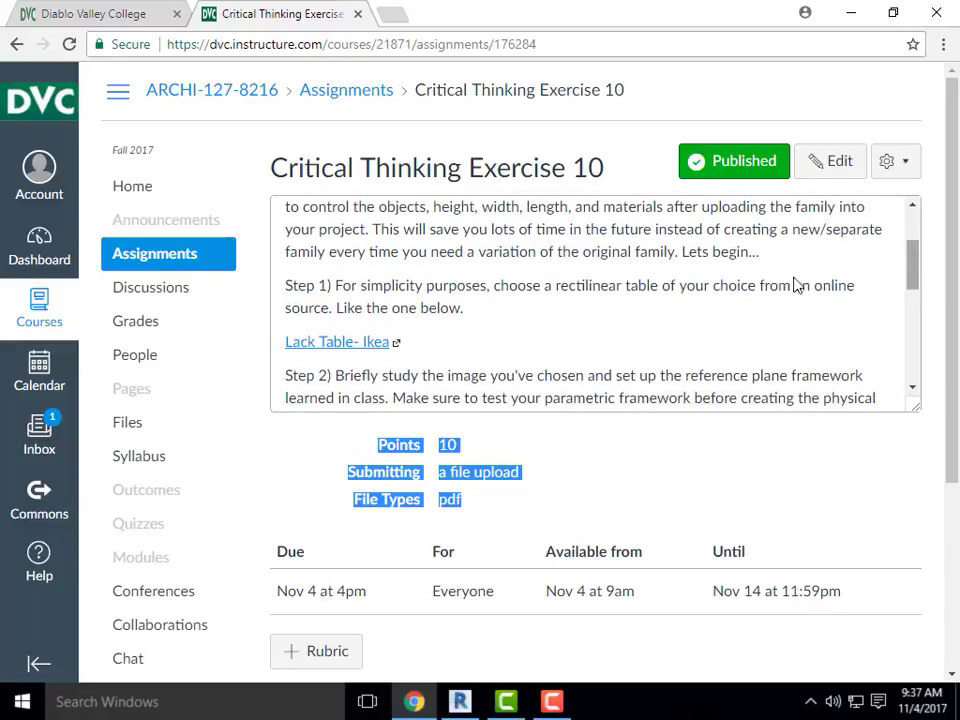
# Open the assignment's Lack Table- Ikea reference link and set the side table's color to White
pyautogui.click(345, 346)
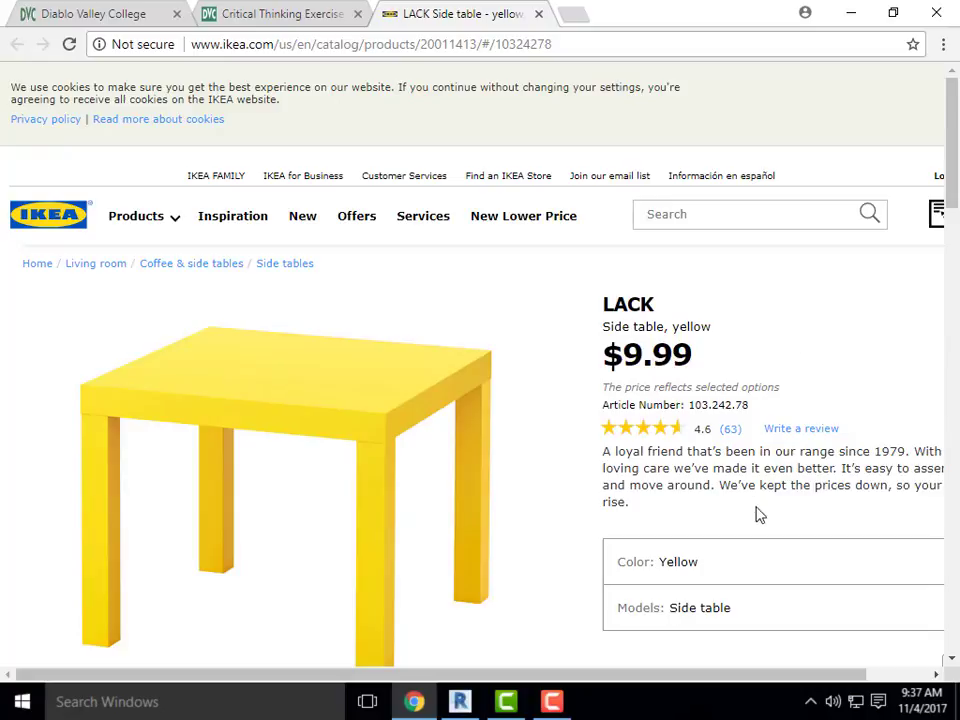
pyautogui.moveTo(677, 676); pyautogui.dragTo(866, 678)
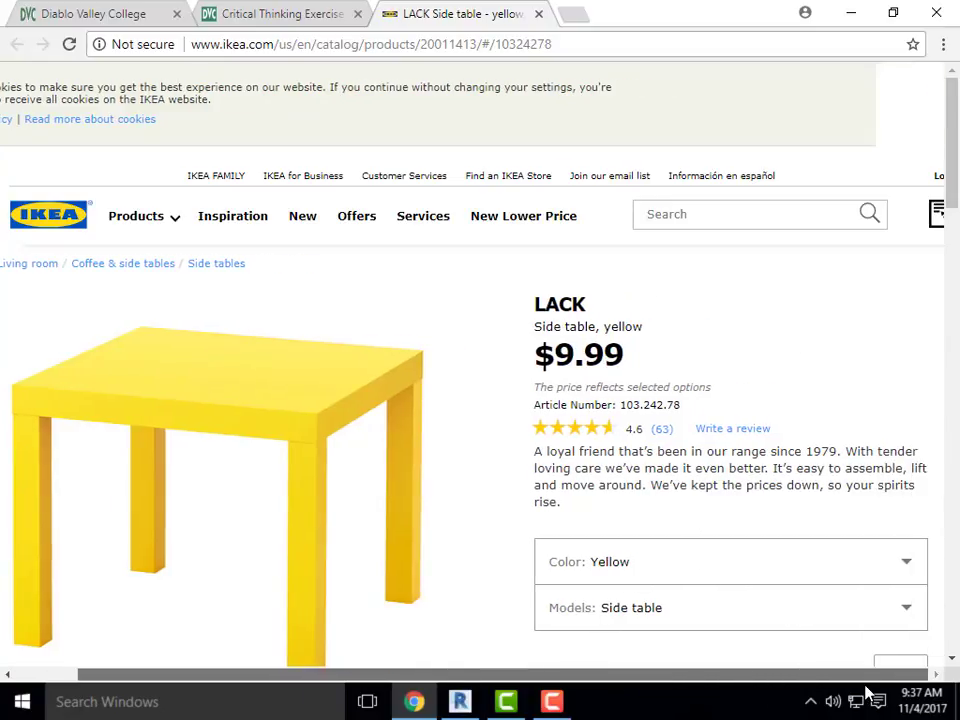
pyautogui.click(908, 565)
pyautogui.scroll(-3, 716, 587)
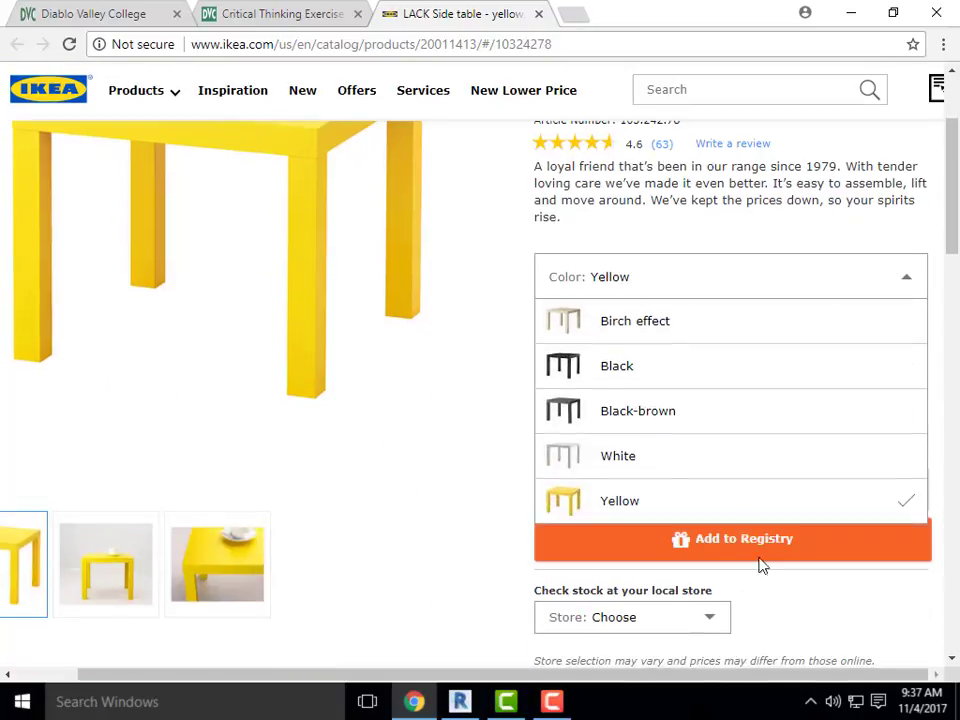
pyautogui.click(620, 456)
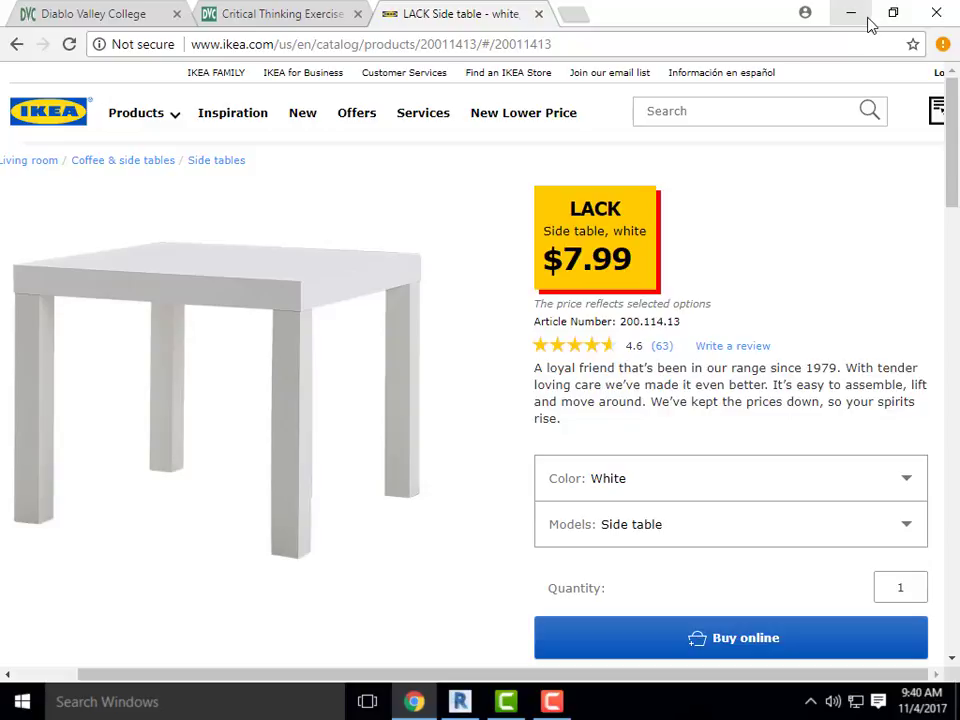
# Switch to Revit and maximize its window
pyautogui.click(855, 9)
pyautogui.click(459, 701)
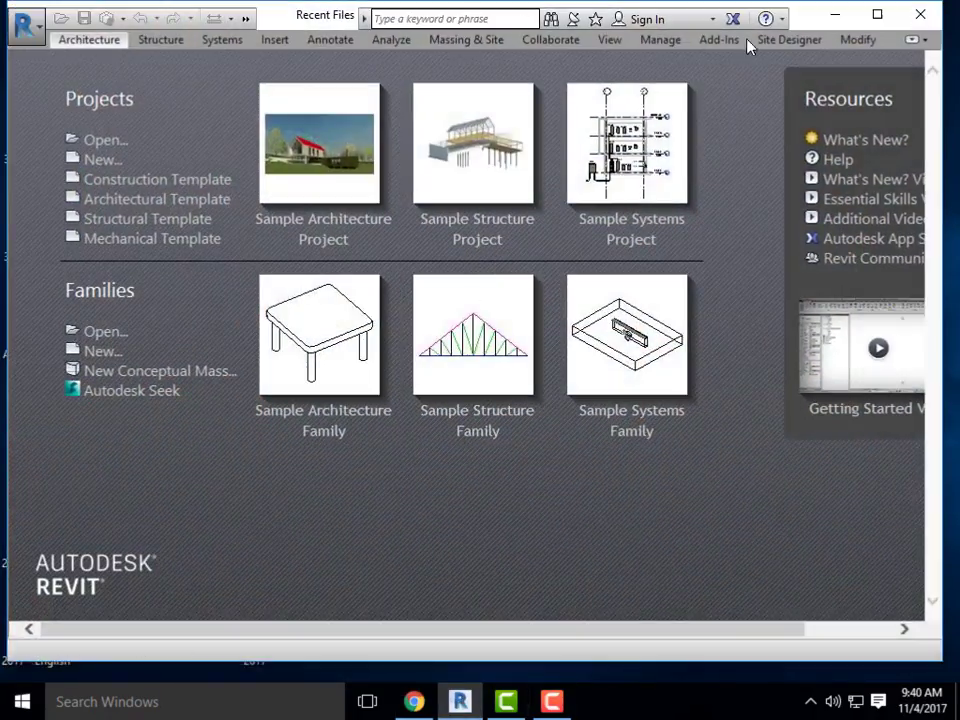
pyautogui.click(873, 25)
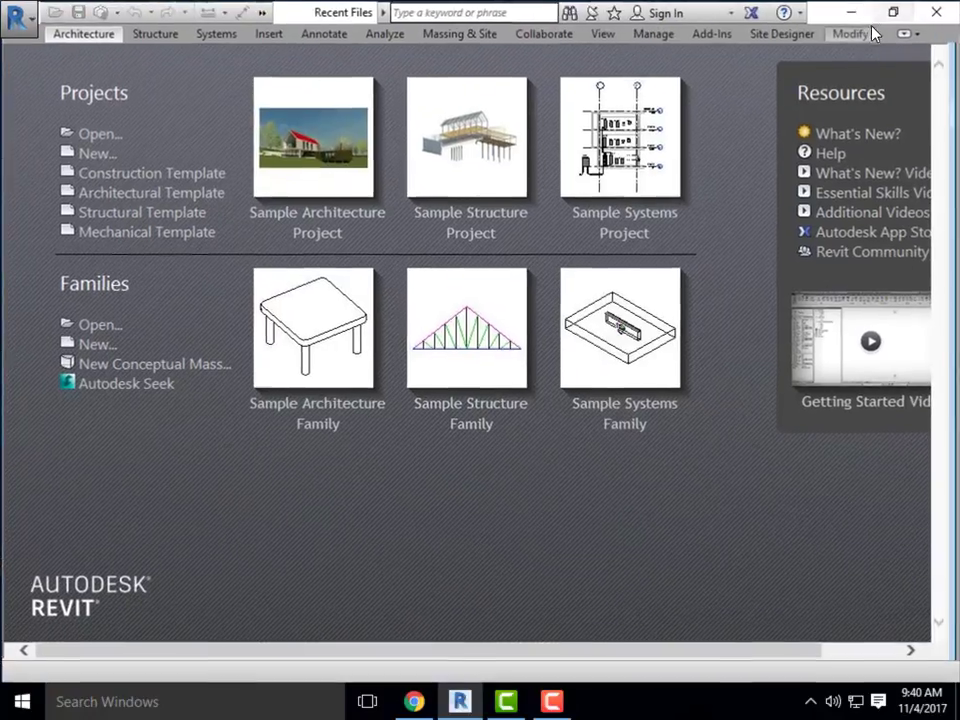
pyautogui.click(102, 155)
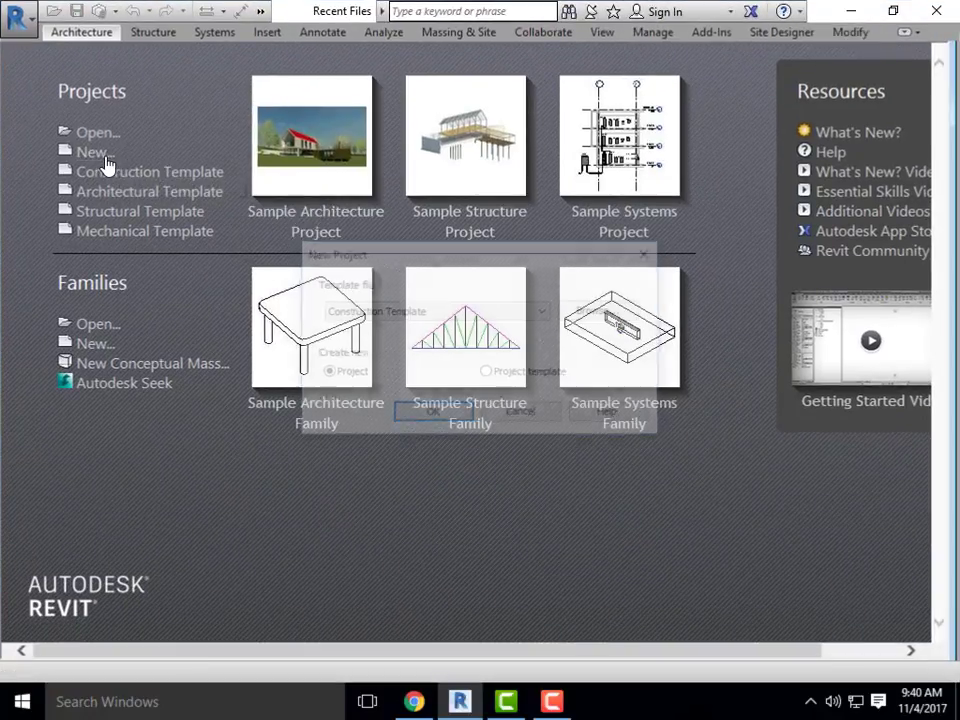
pyautogui.click(650, 252)
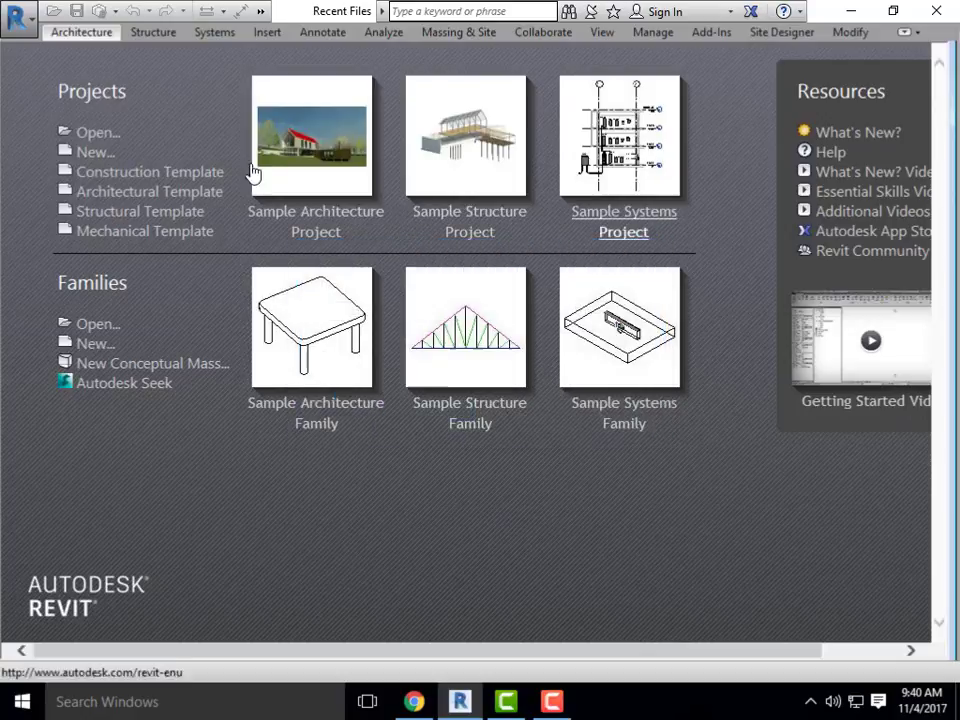
# Create a new family from the Furniture family template
pyautogui.click(90, 346)
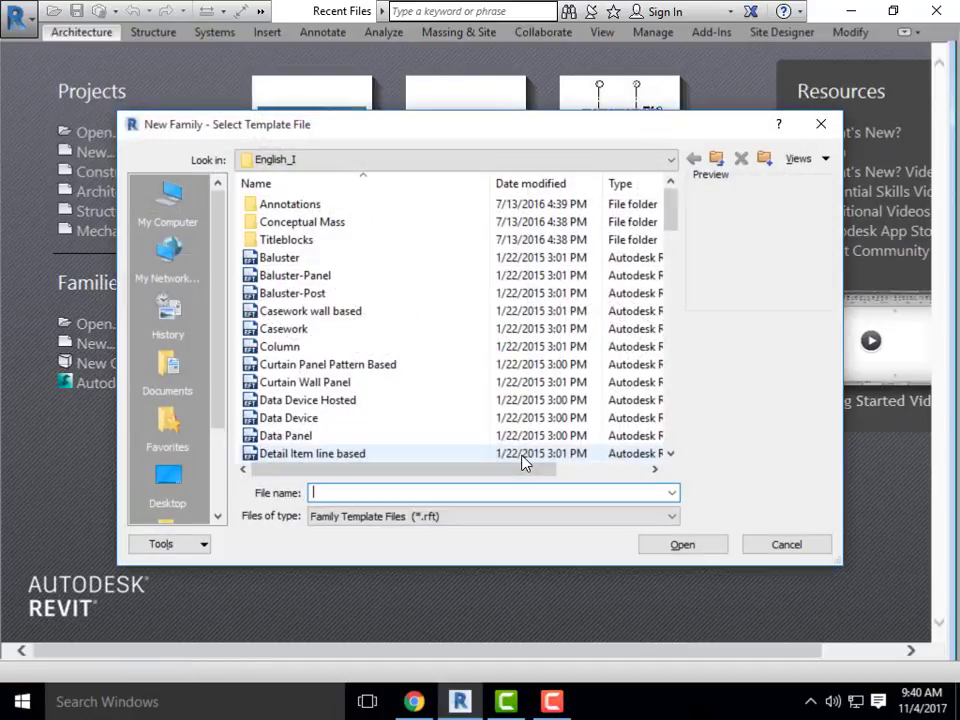
pyautogui.moveTo(672, 203); pyautogui.dragTo(672, 290)
pyautogui.moveTo(672, 254); pyautogui.dragTo(674, 200)
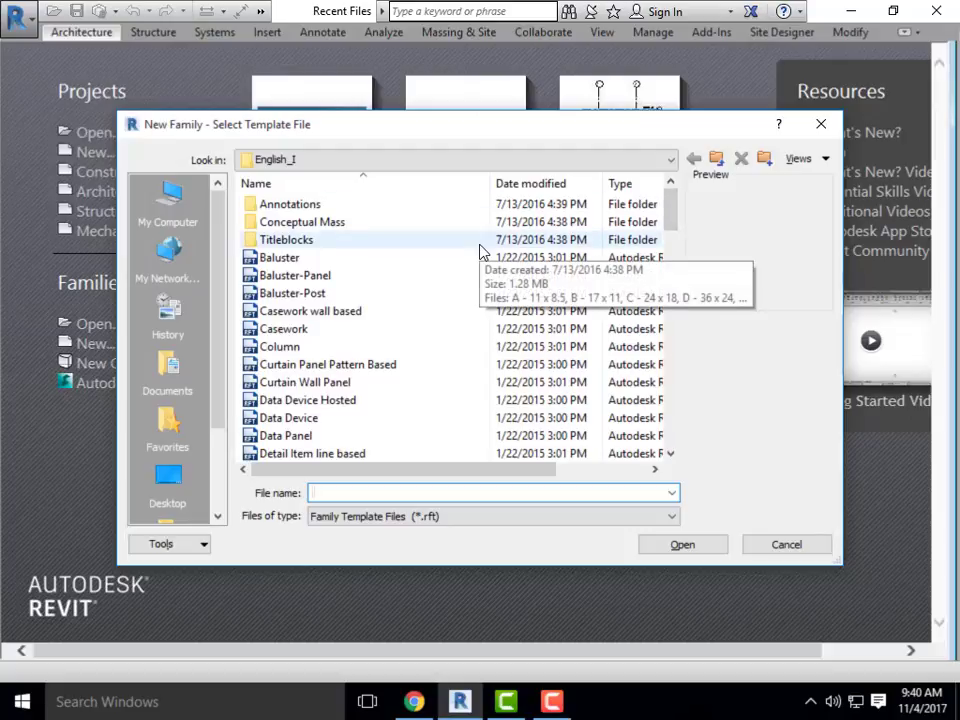
pyautogui.scroll(-2, 500, 312)
pyautogui.scroll(-3, 482, 336)
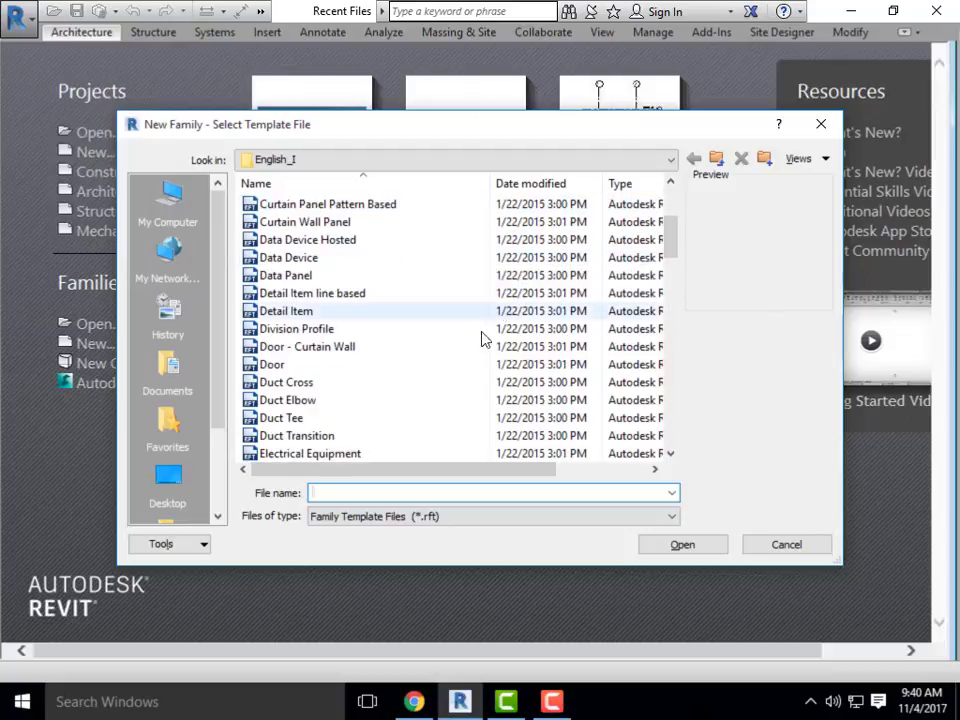
pyautogui.scroll(-2, 400, 348)
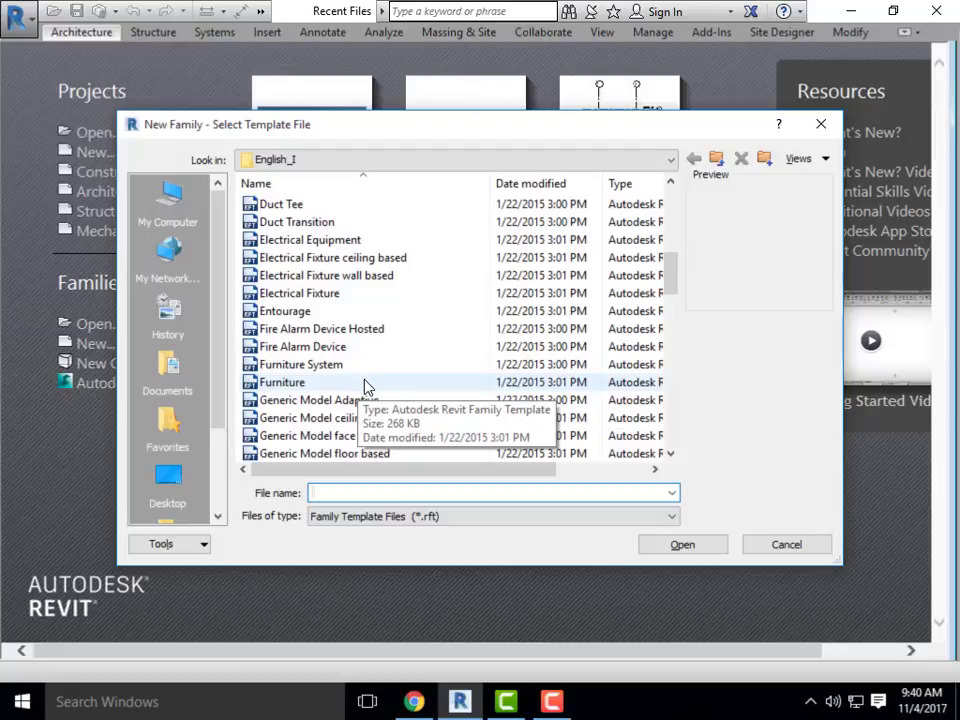
pyautogui.click(292, 383)
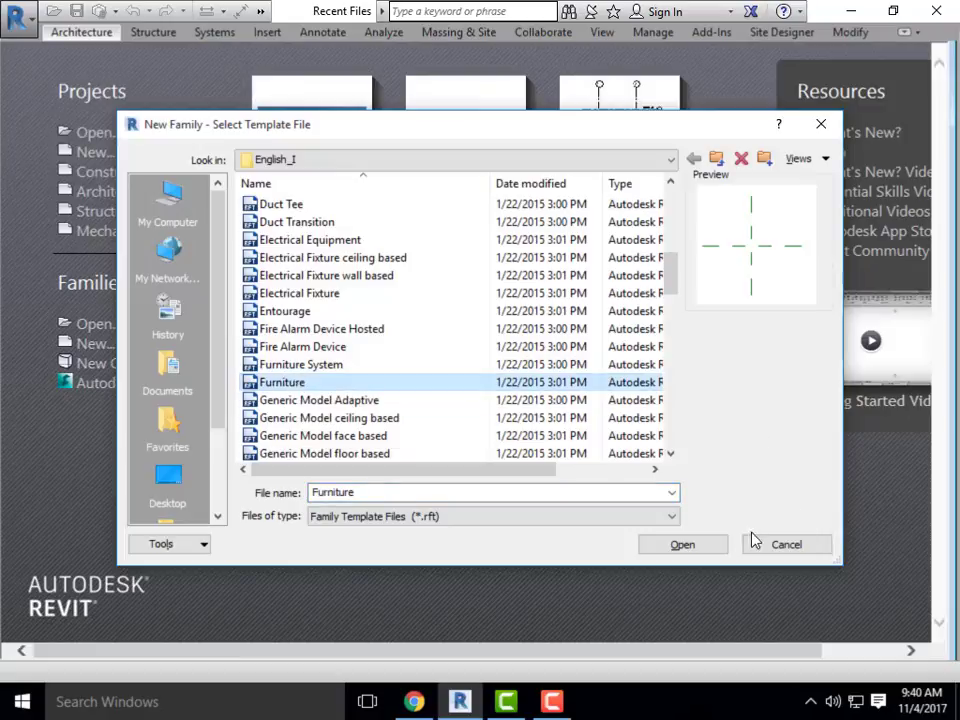
pyautogui.click(704, 552)
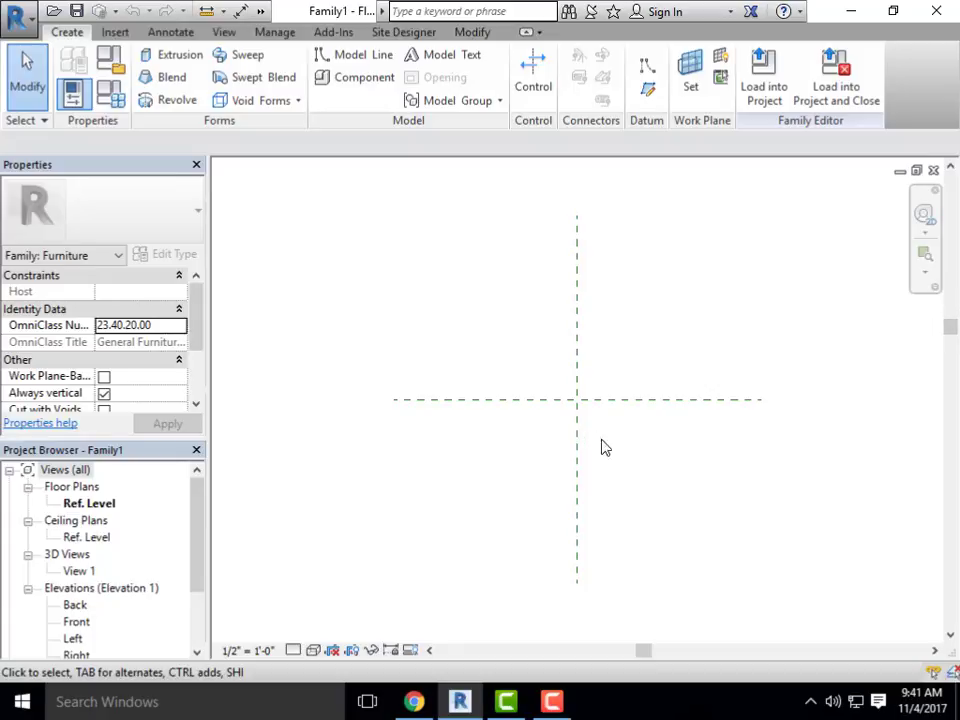
# Examine the template's center reference planes alongside the white LACK side table picture on the IKEA page
pyautogui.moveTo(735, 288); pyautogui.dragTo(685, 278, button='middle')
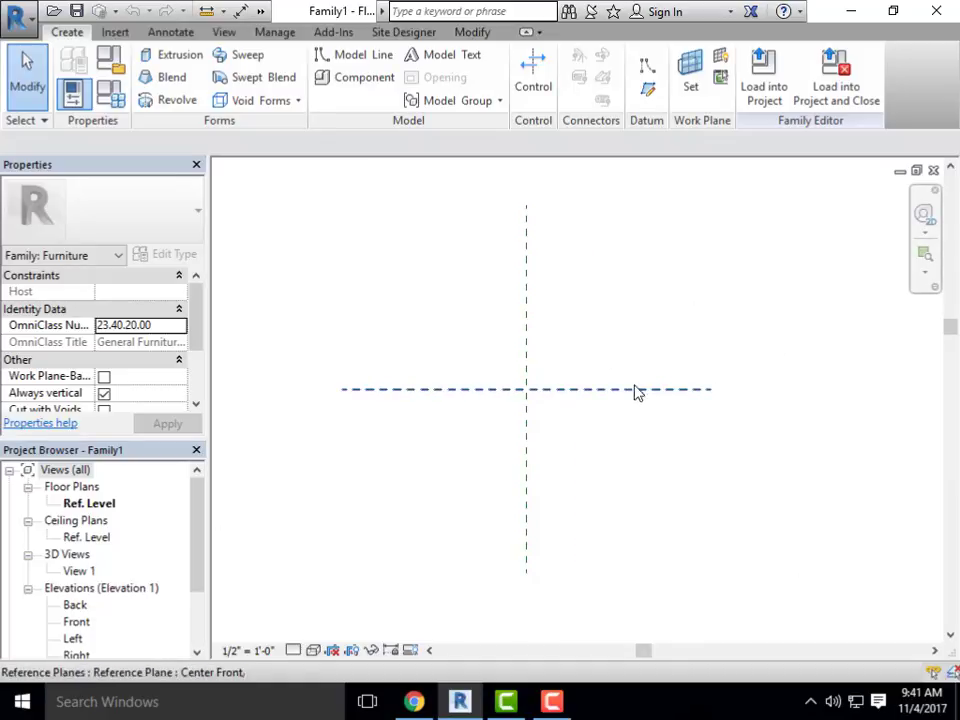
pyautogui.moveTo(543, 332); pyautogui.dragTo(574, 328, button='middle')
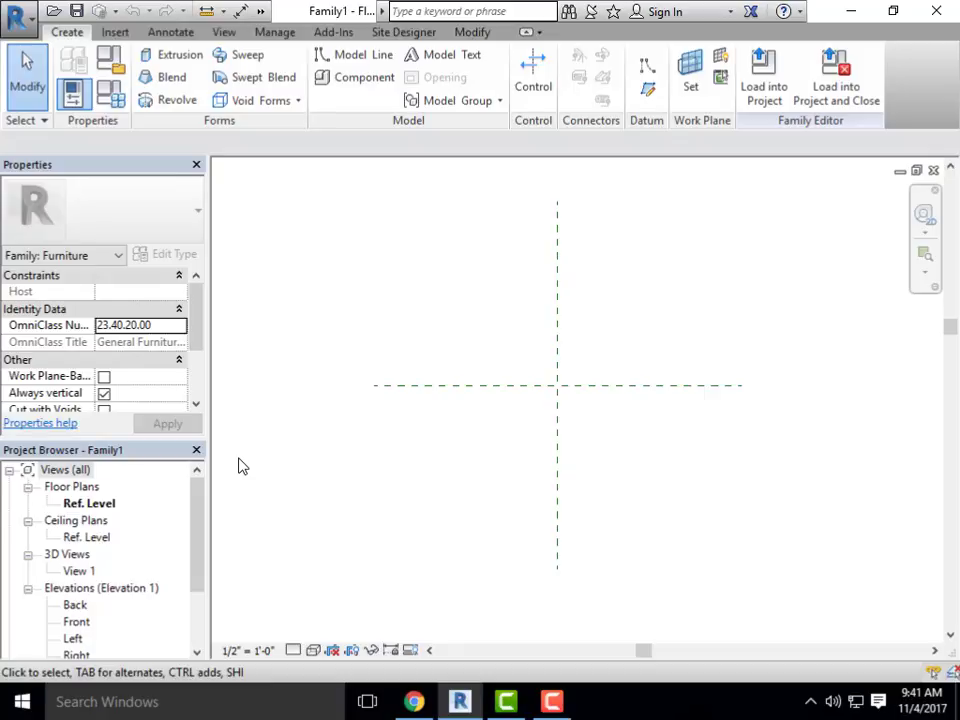
pyautogui.click(410, 704)
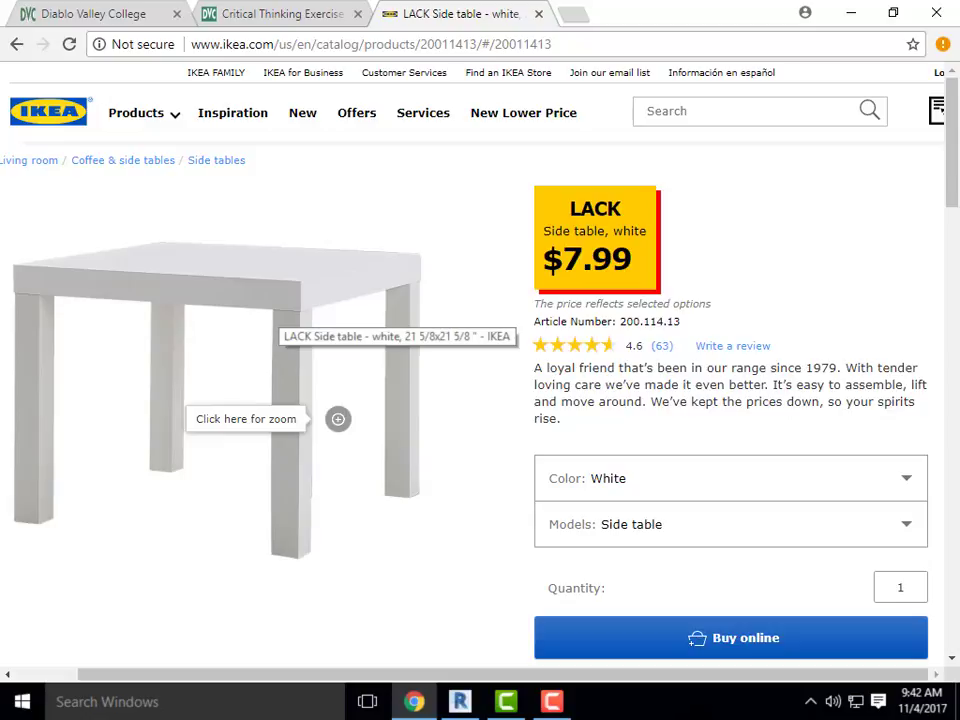
pyautogui.click(851, 20)
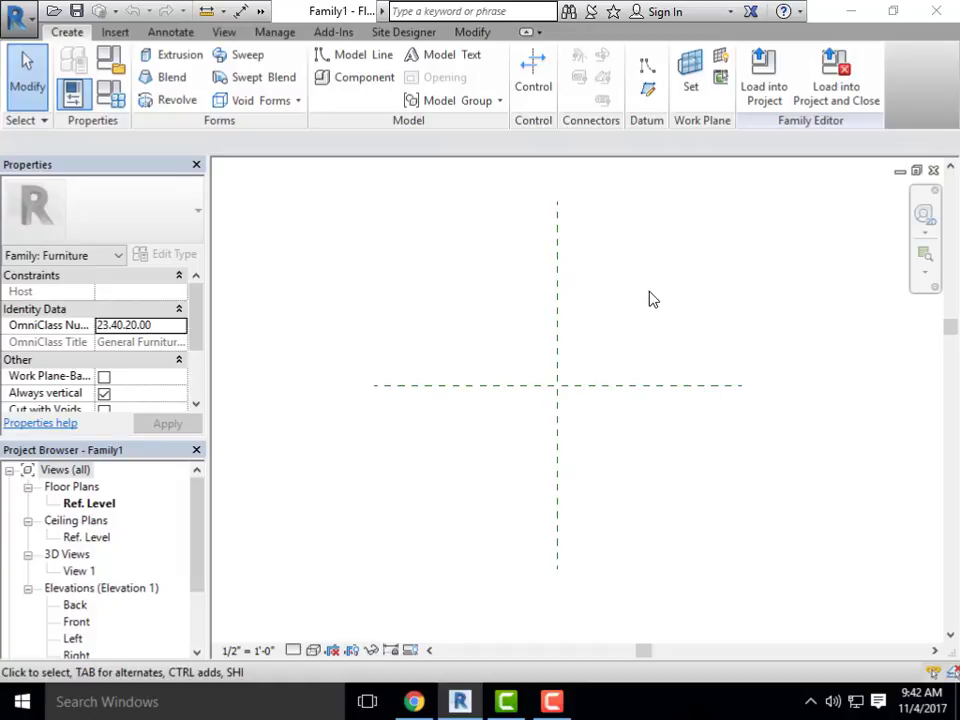
pyautogui.moveTo(652, 298)
pyautogui.mouseDown(button='middle')
pyautogui.moveTo(640, 309)
pyautogui.moveTo(620, 300)
pyautogui.mouseUp(button='middle')
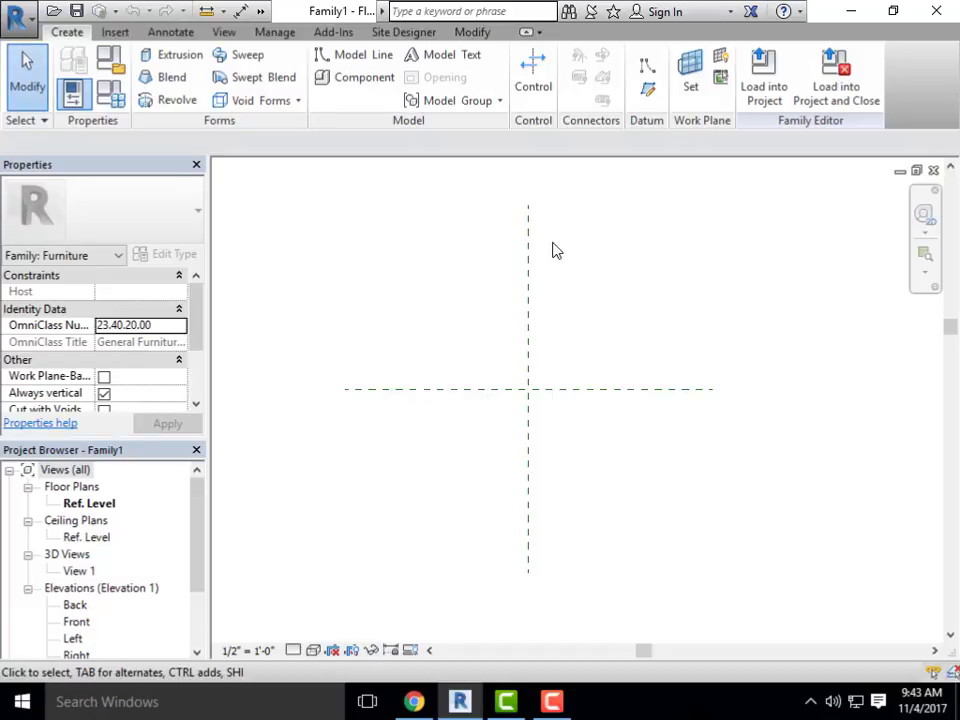
pyautogui.moveTo(453, 247); pyautogui.dragTo(439, 283, button='middle')
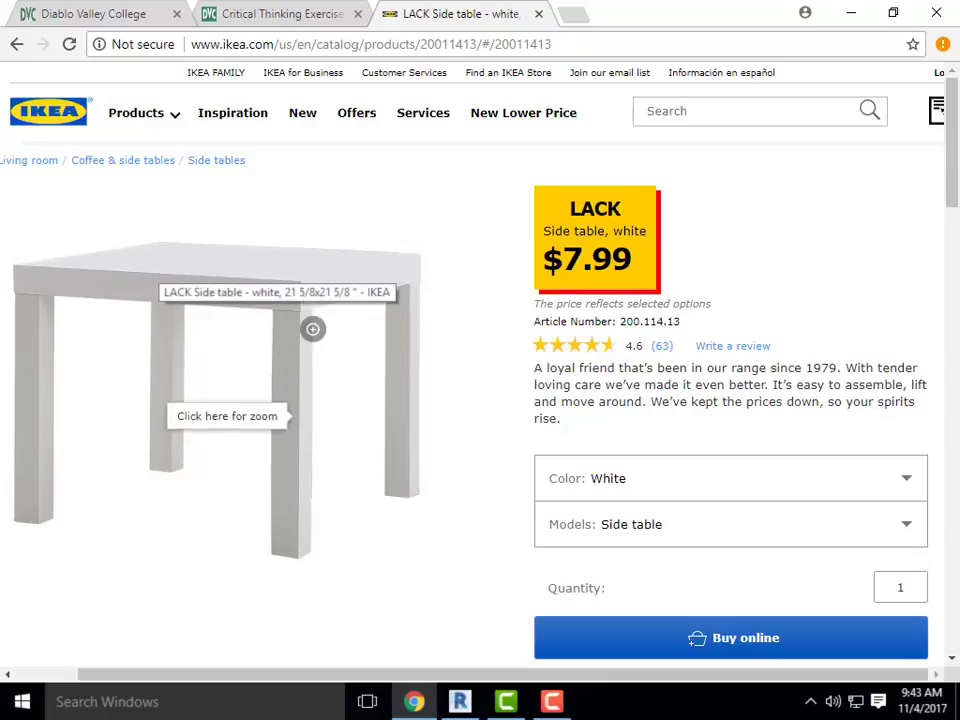
pyautogui.click(851, 22)
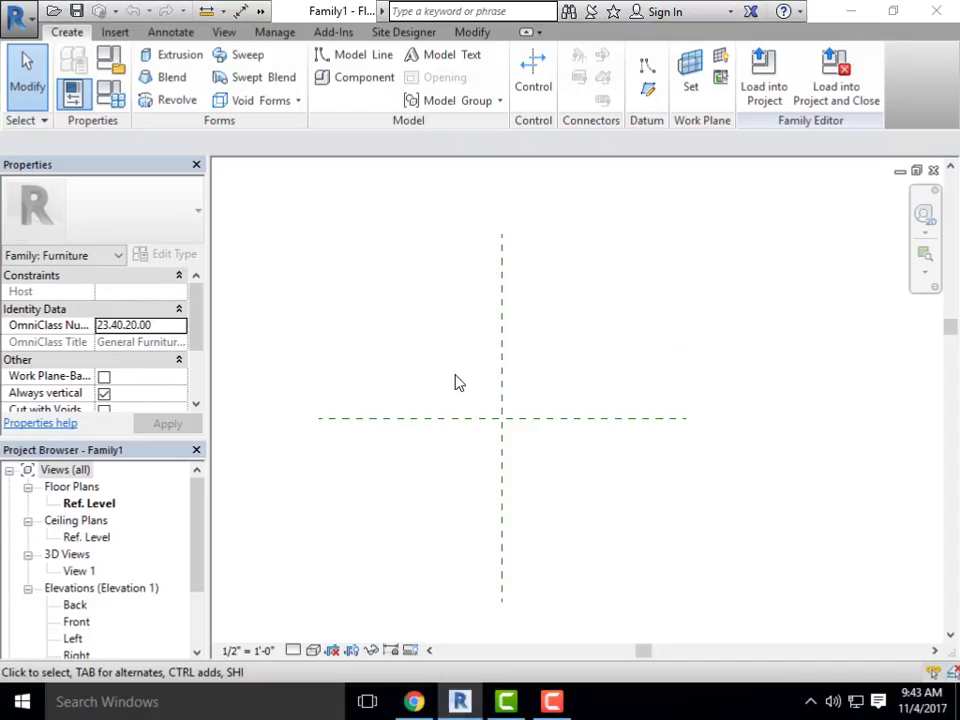
# Draw a vertical reference plane on each side of the center vertical plane, placing the right one 2'-0" from it
pyautogui.moveTo(476, 366); pyautogui.dragTo(405, 328, button='middle')
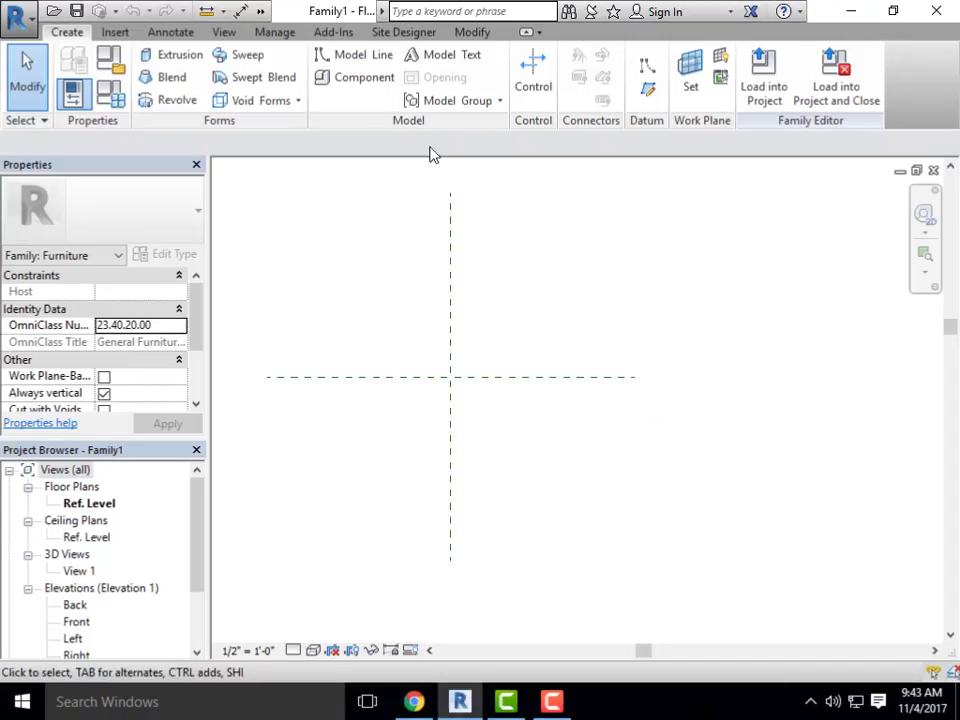
pyautogui.click(647, 88)
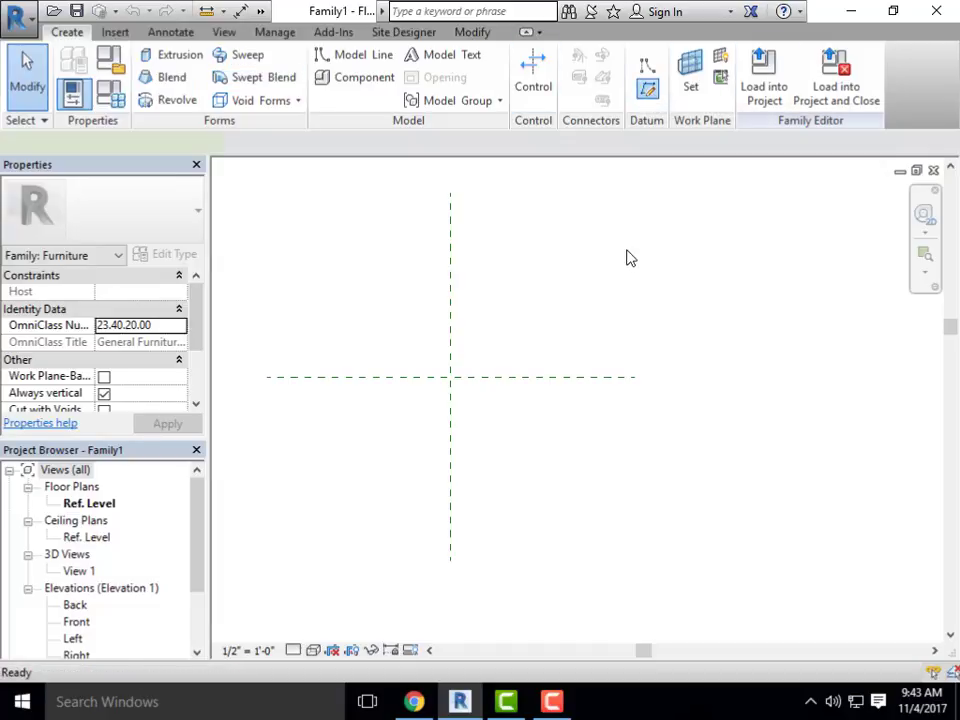
pyautogui.moveTo(520, 208); pyautogui.dragTo(528, 300, button='middle')
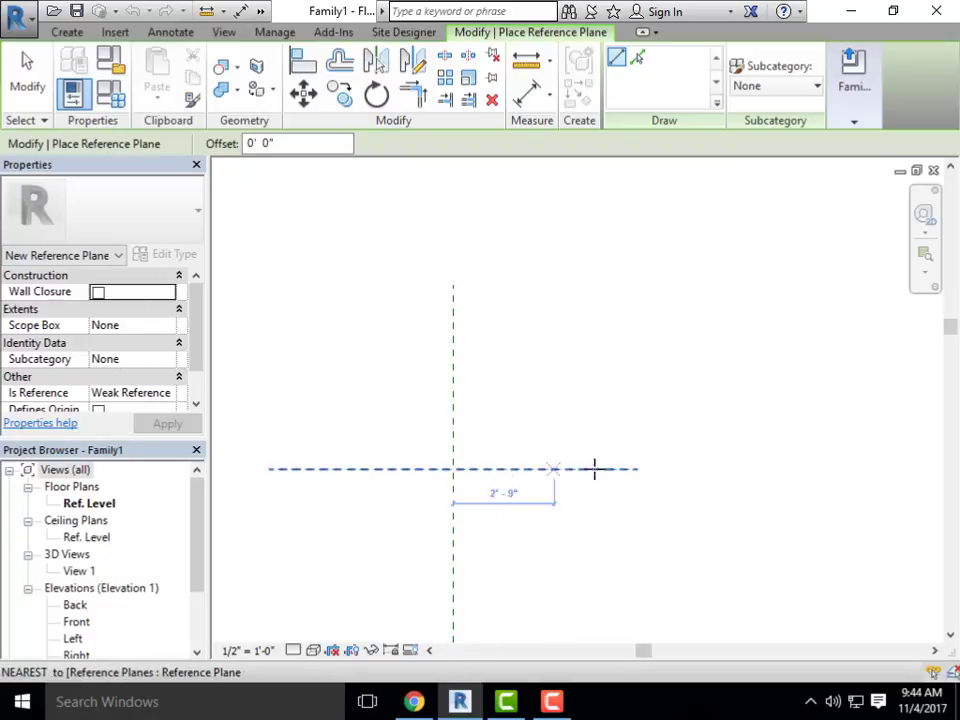
pyautogui.scroll(2, 455, 500)
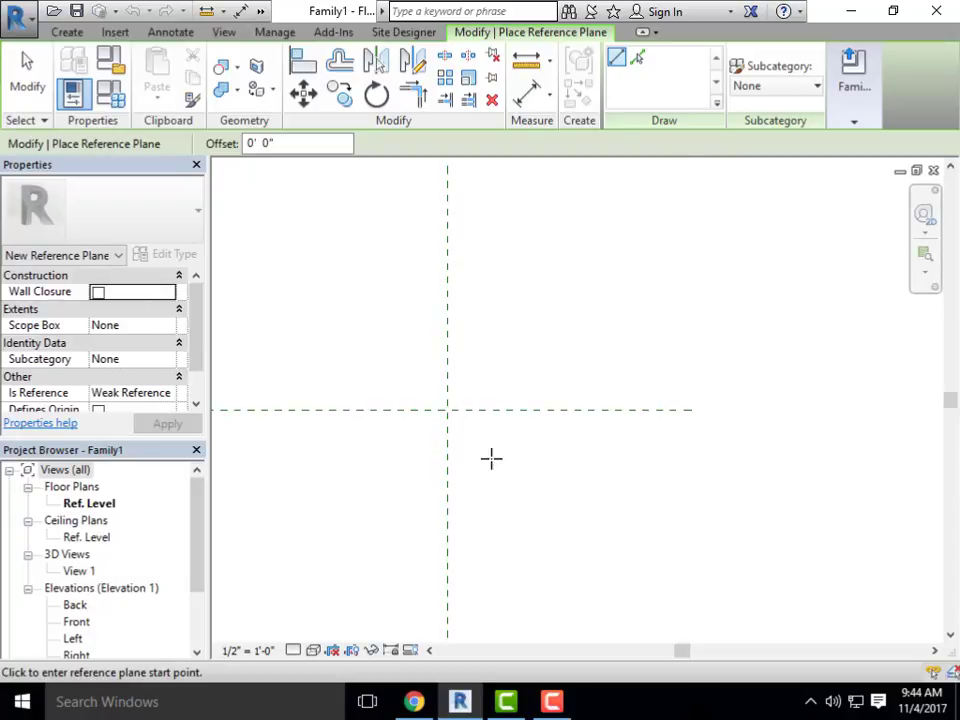
pyautogui.scroll(-2, 569, 314)
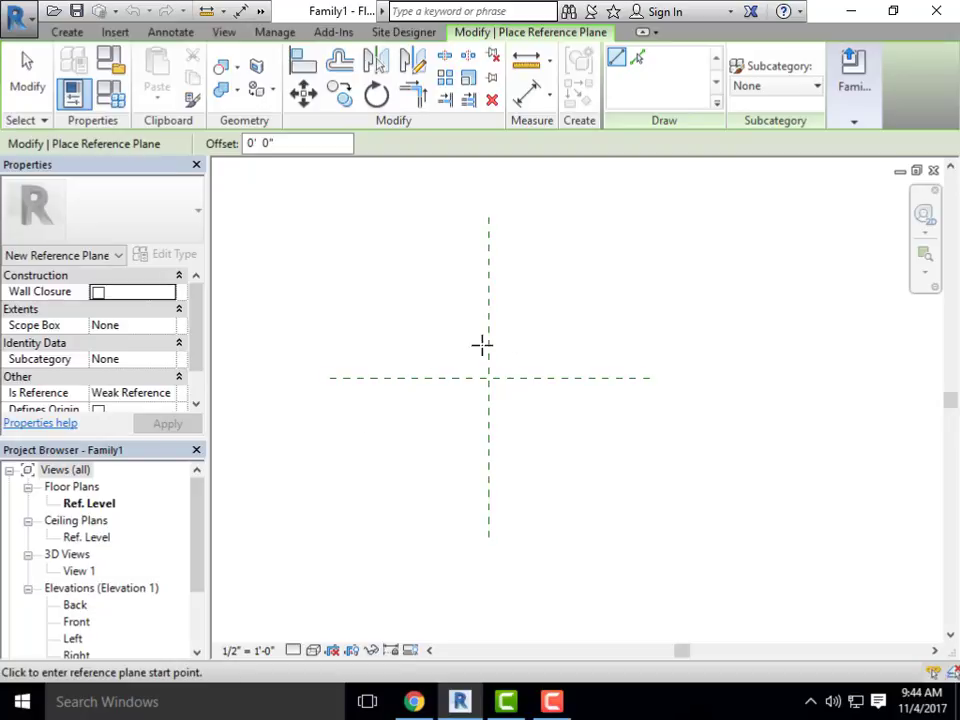
pyautogui.scroll(1, 507, 374)
pyautogui.moveTo(507, 374); pyautogui.dragTo(484, 454, button='middle')
pyautogui.scroll(-1, 515, 467)
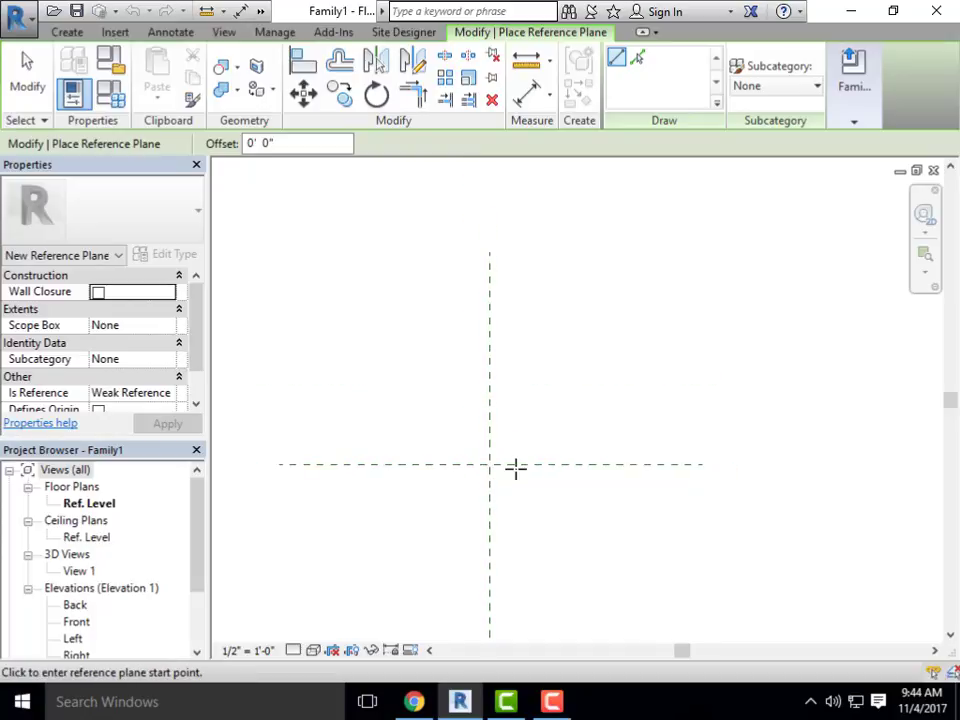
pyautogui.scroll(-1, 520, 285)
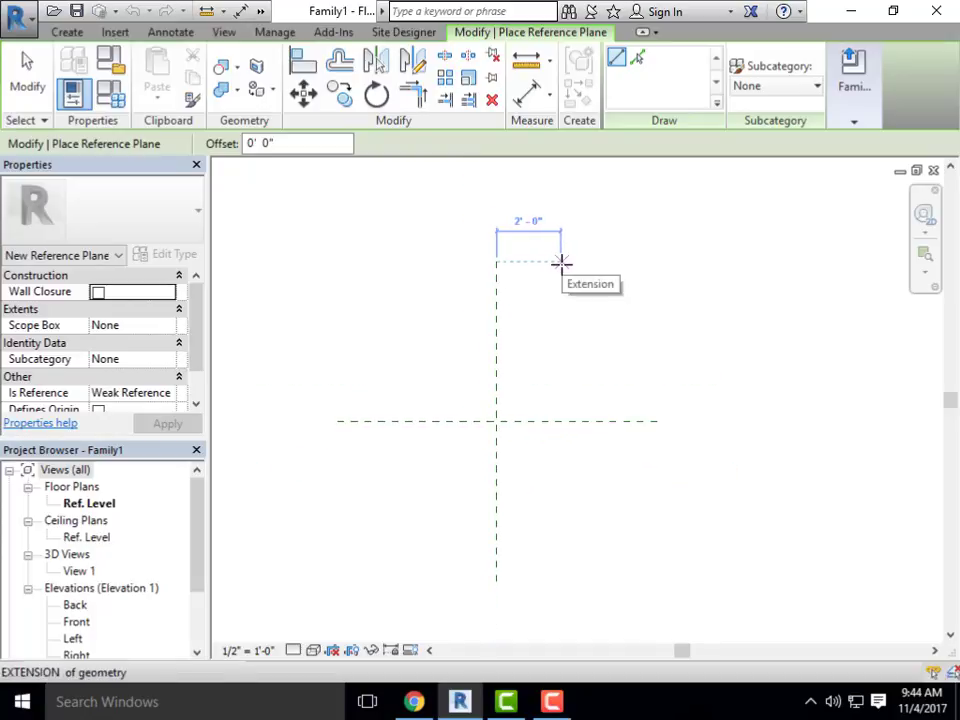
pyautogui.click(561, 262)
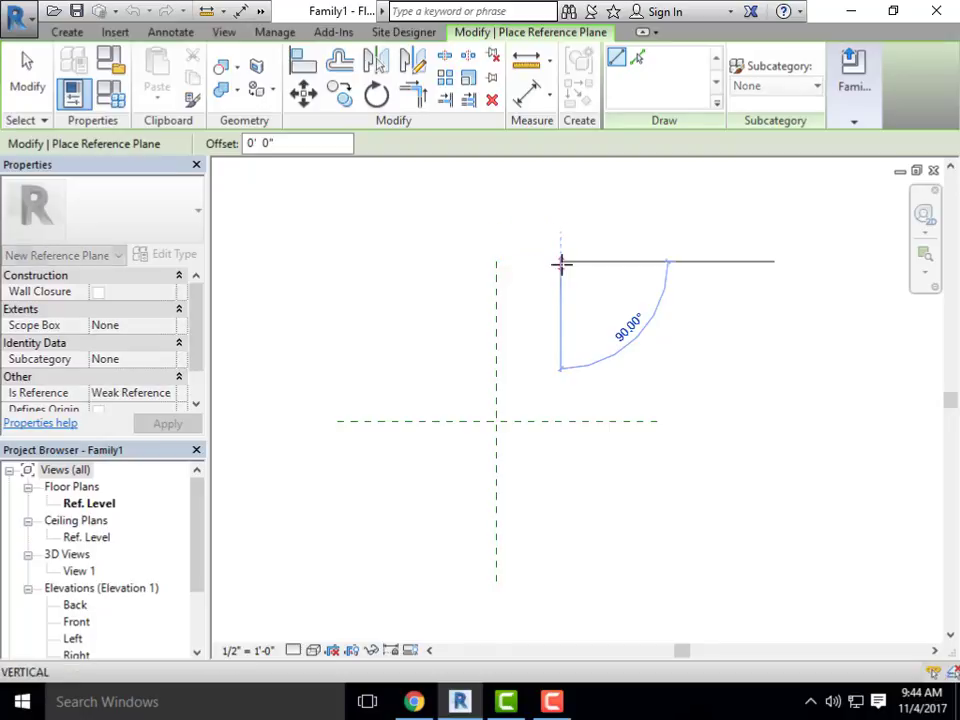
pyautogui.click(561, 579)
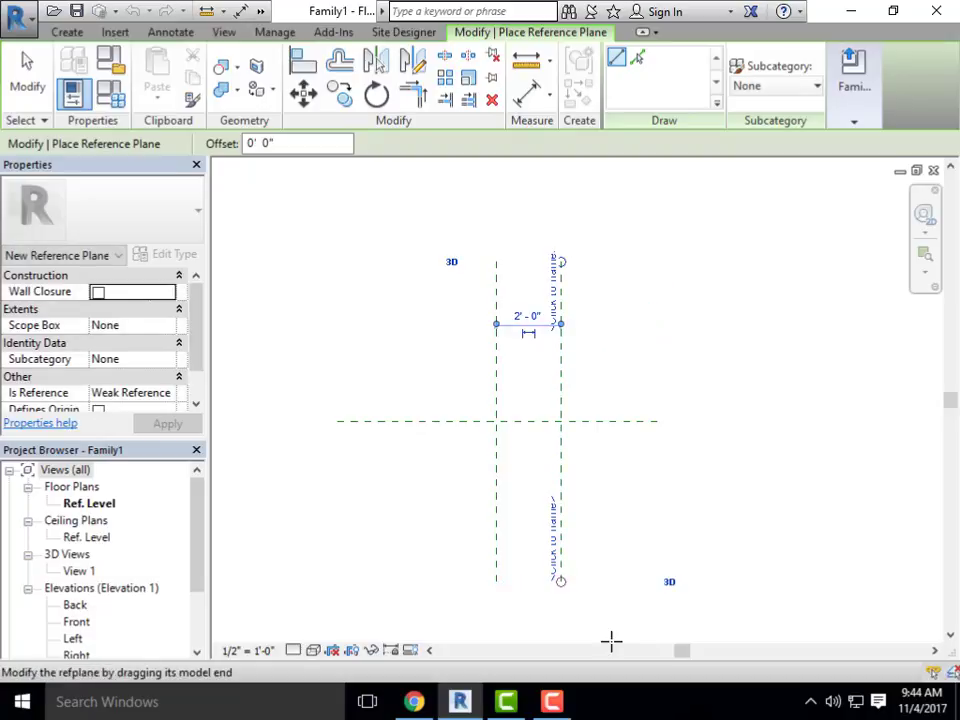
pyautogui.click(433, 260)
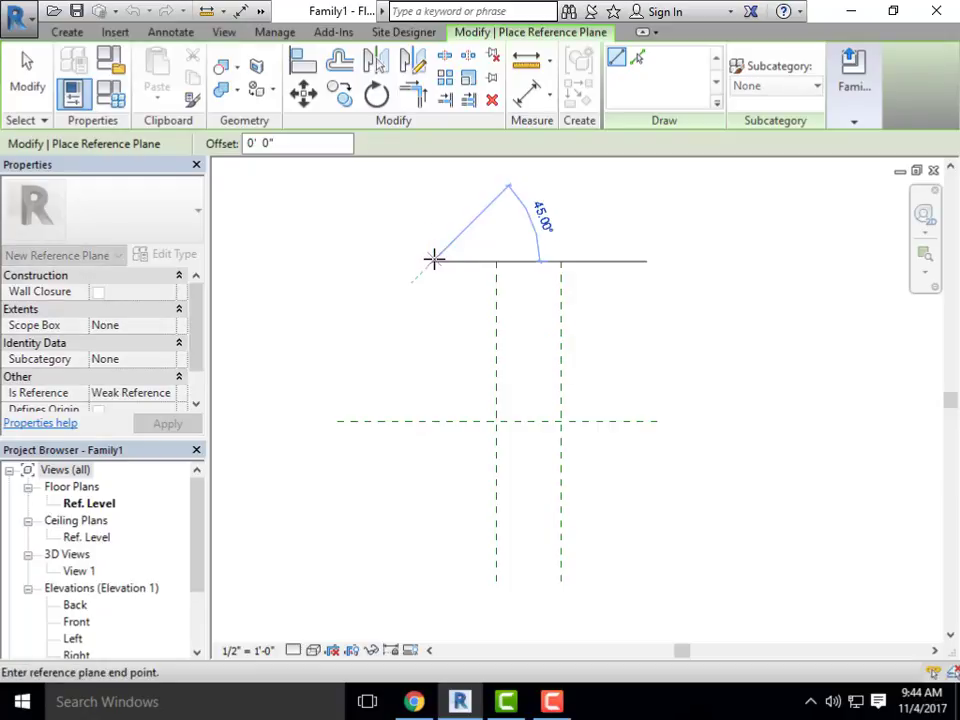
pyautogui.click(433, 580)
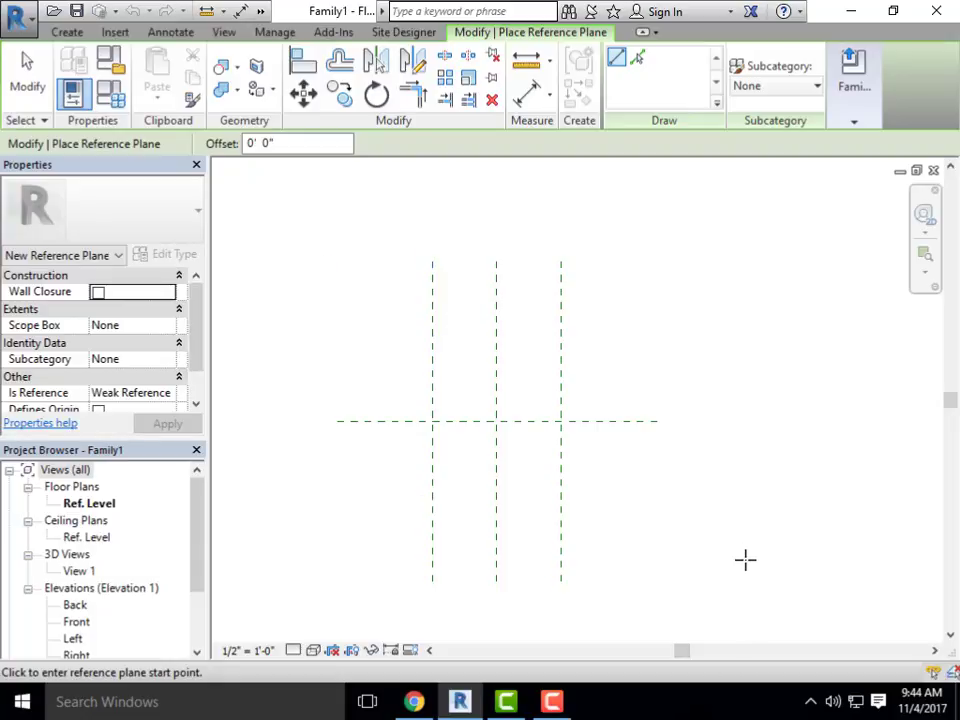
# Draw a horizontal reference plane above and another below the center horizontal plane, each 2'-0" from it
pyautogui.moveTo(745, 559); pyautogui.dragTo(696, 516, button='middle')
pyautogui.moveTo(461, 409); pyautogui.dragTo(514, 468, button='middle')
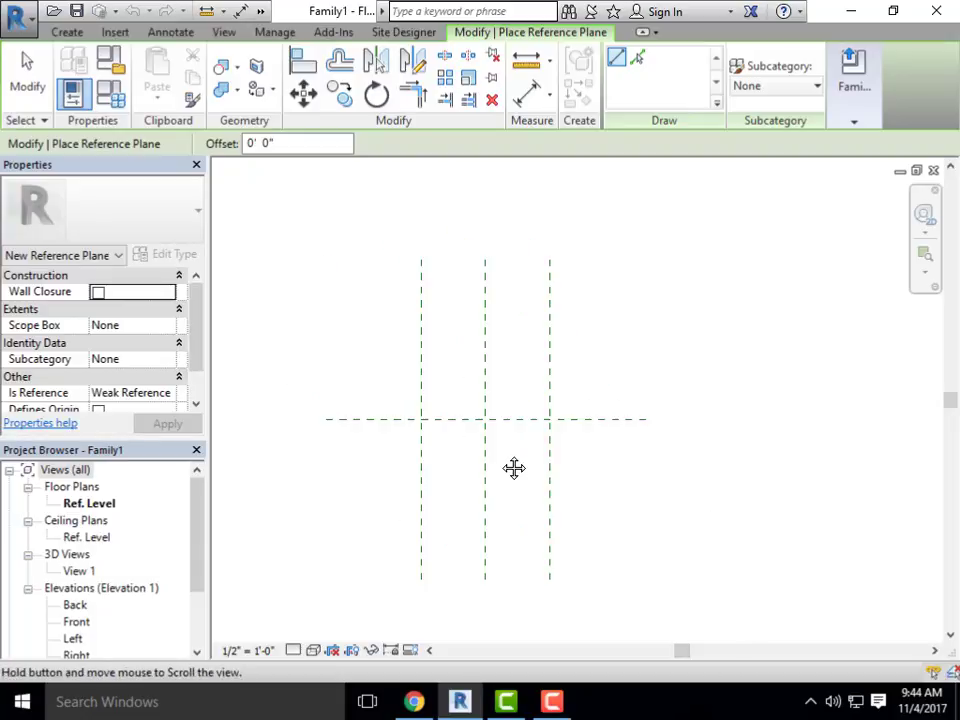
pyautogui.click(324, 355)
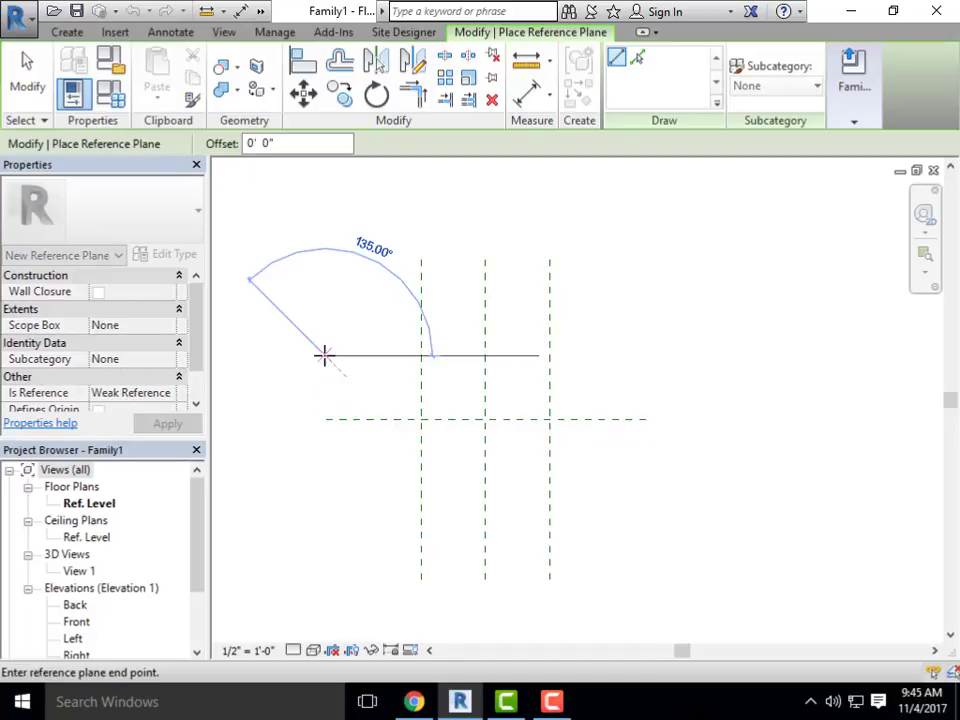
pyautogui.click(645, 355)
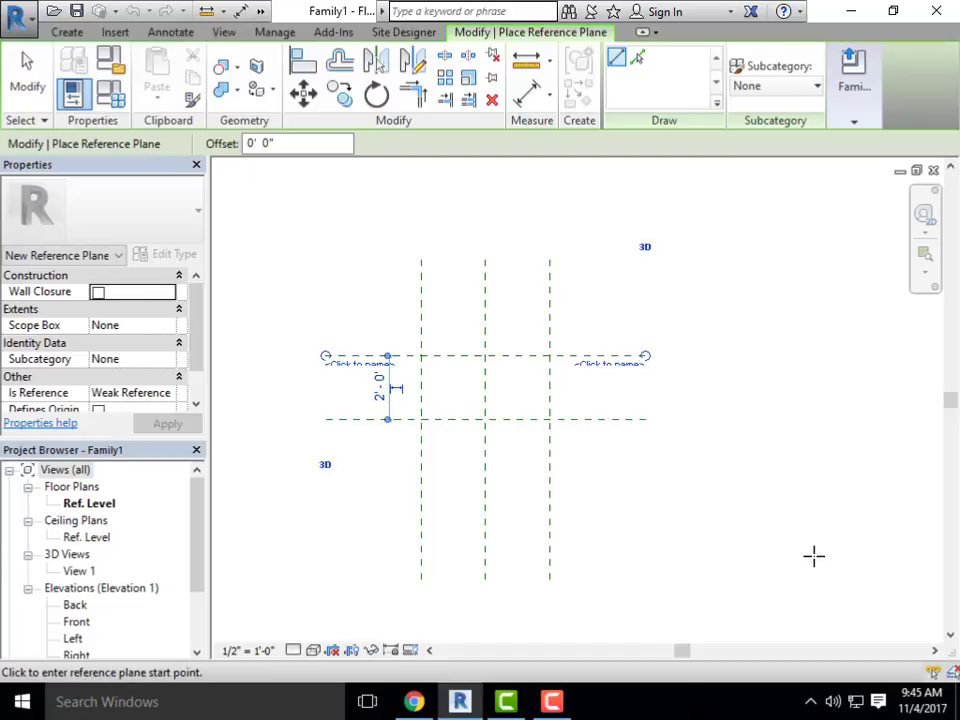
pyautogui.click(324, 484)
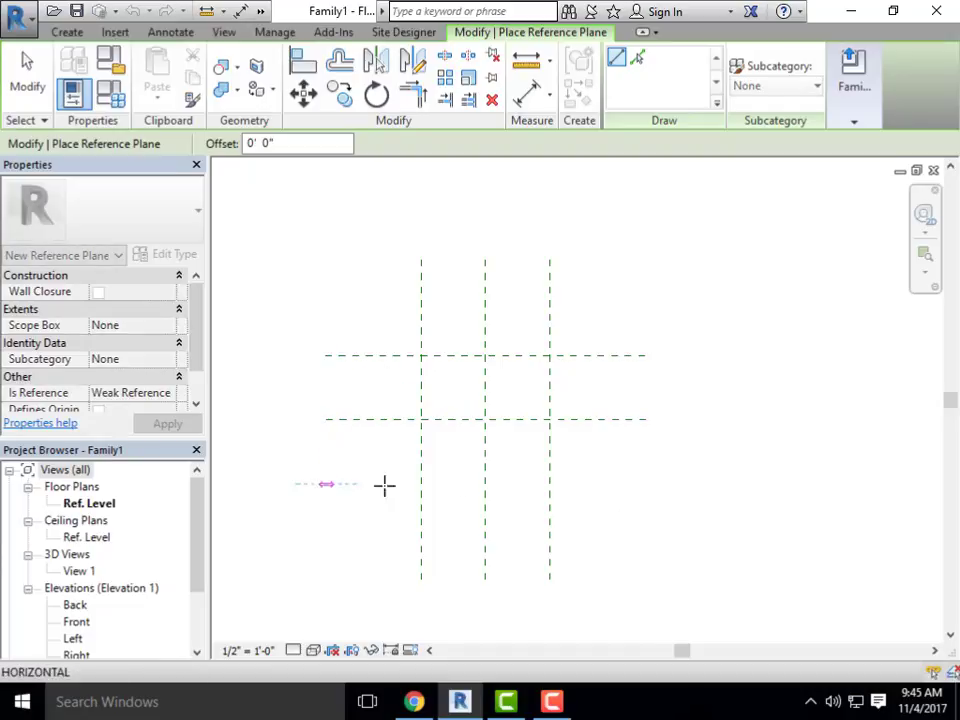
pyautogui.click(645, 484)
pyautogui.press('Escape')
pyautogui.press('Escape')
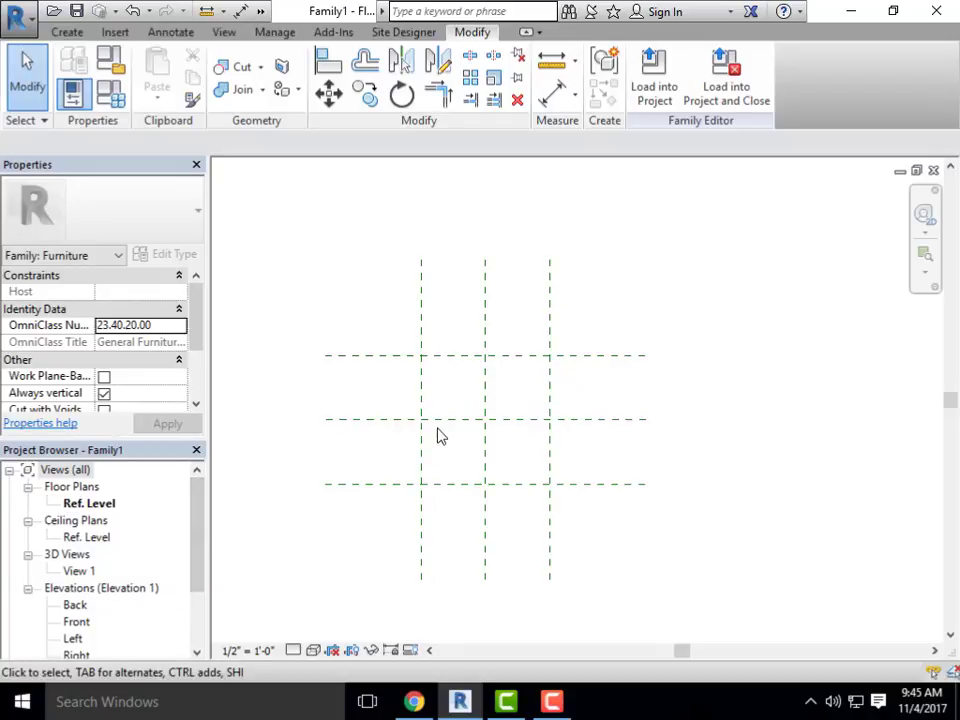
# Check how far the new horizontal and vertical reference planes lie from the center planes
pyautogui.click(463, 486)
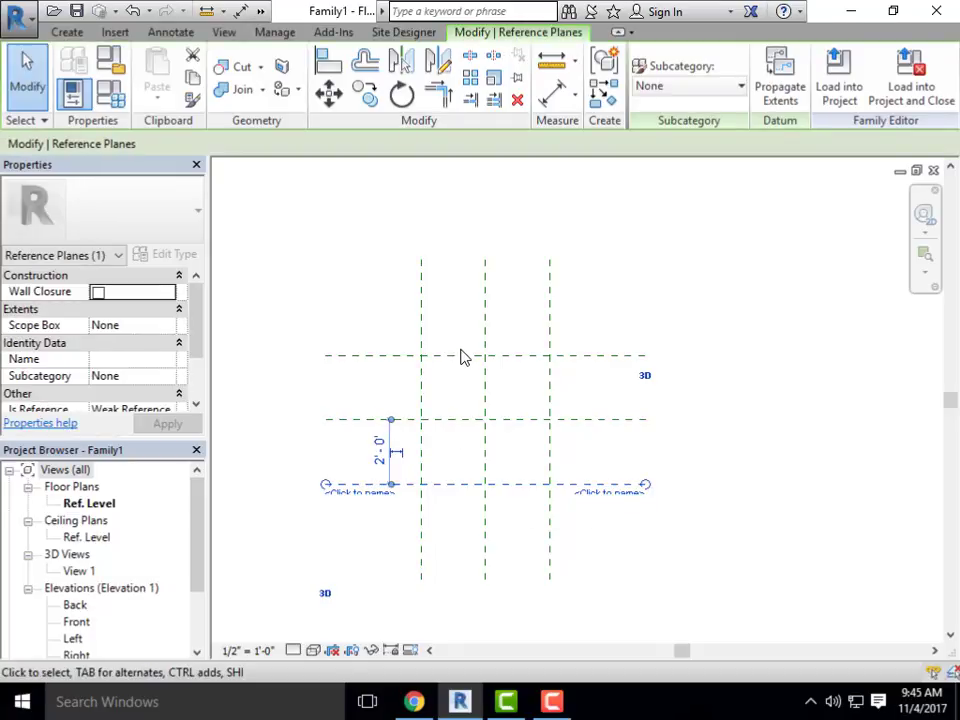
pyautogui.press('Escape')
pyautogui.click(456, 355)
pyautogui.click(421, 326)
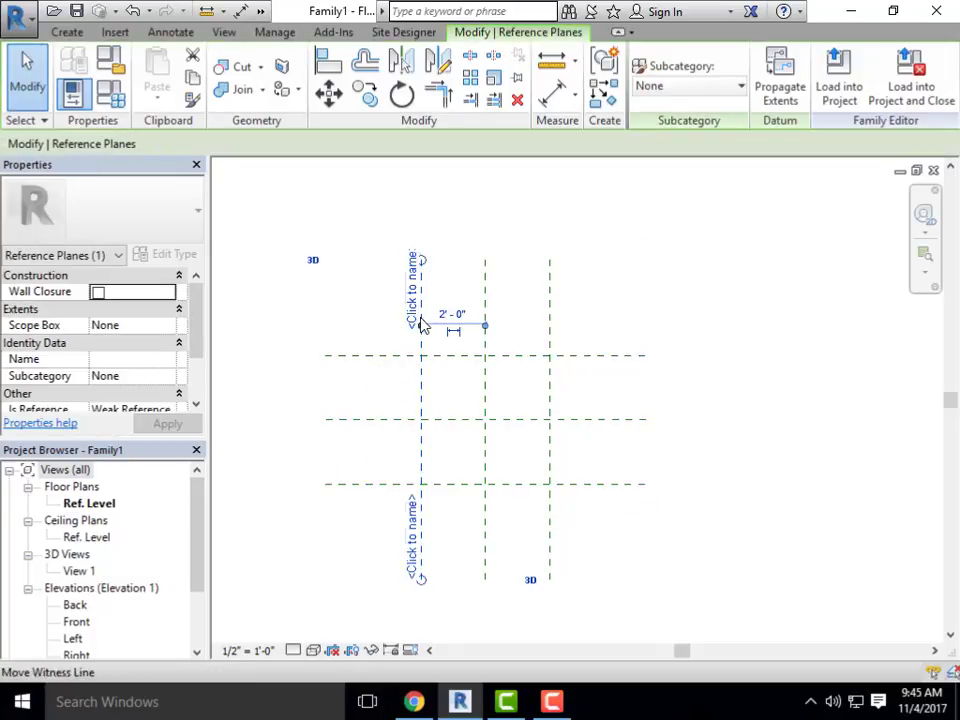
pyautogui.click(549, 304)
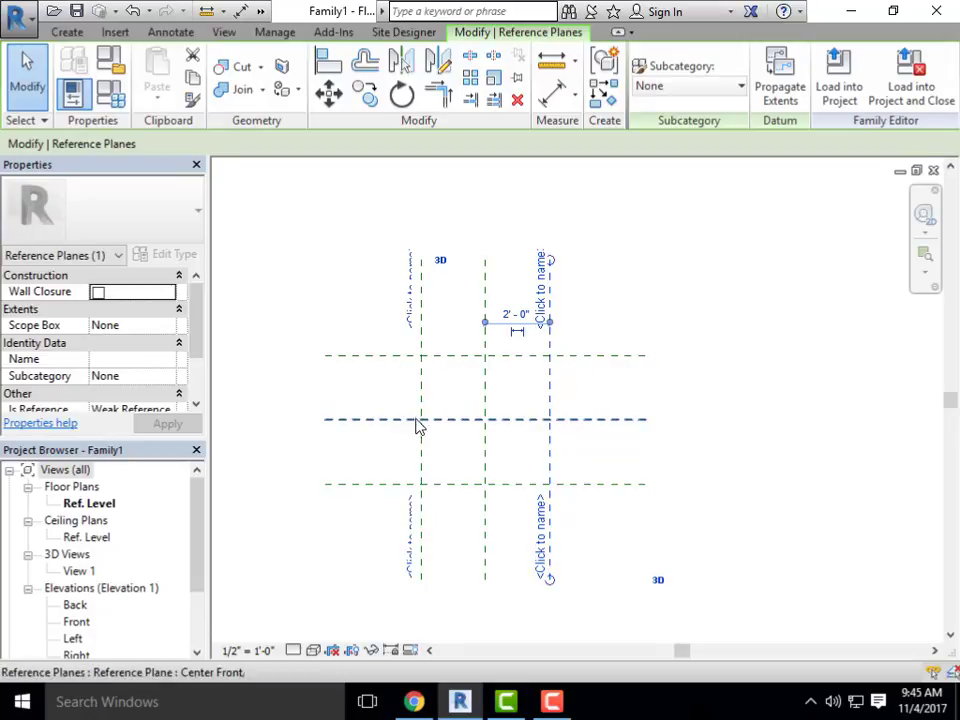
pyautogui.click(278, 400)
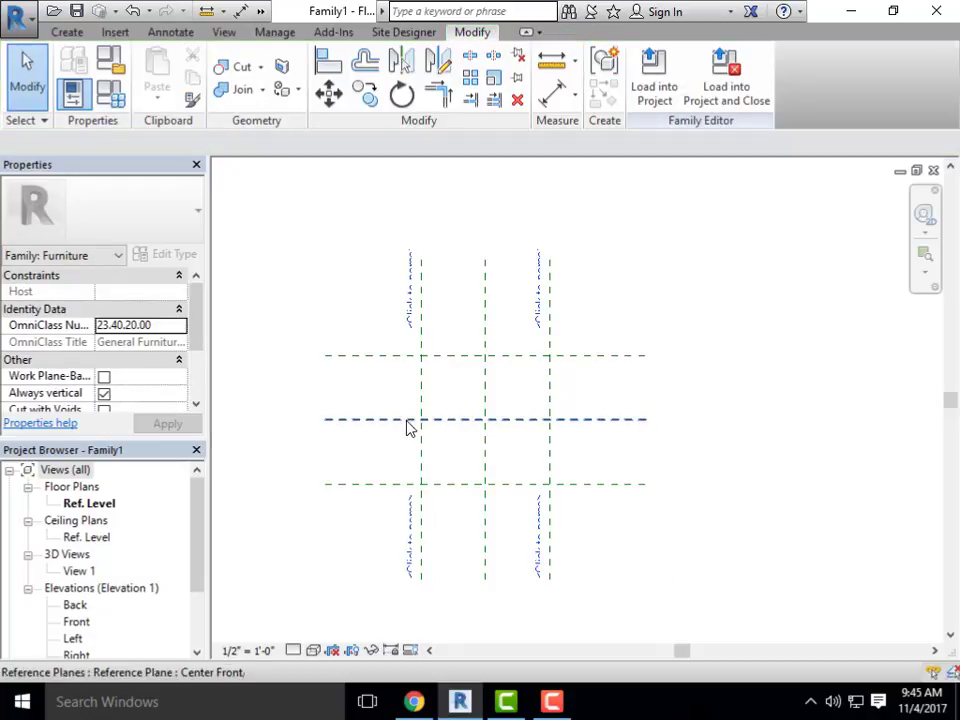
pyautogui.moveTo(450, 380); pyautogui.dragTo(448, 395, button='middle')
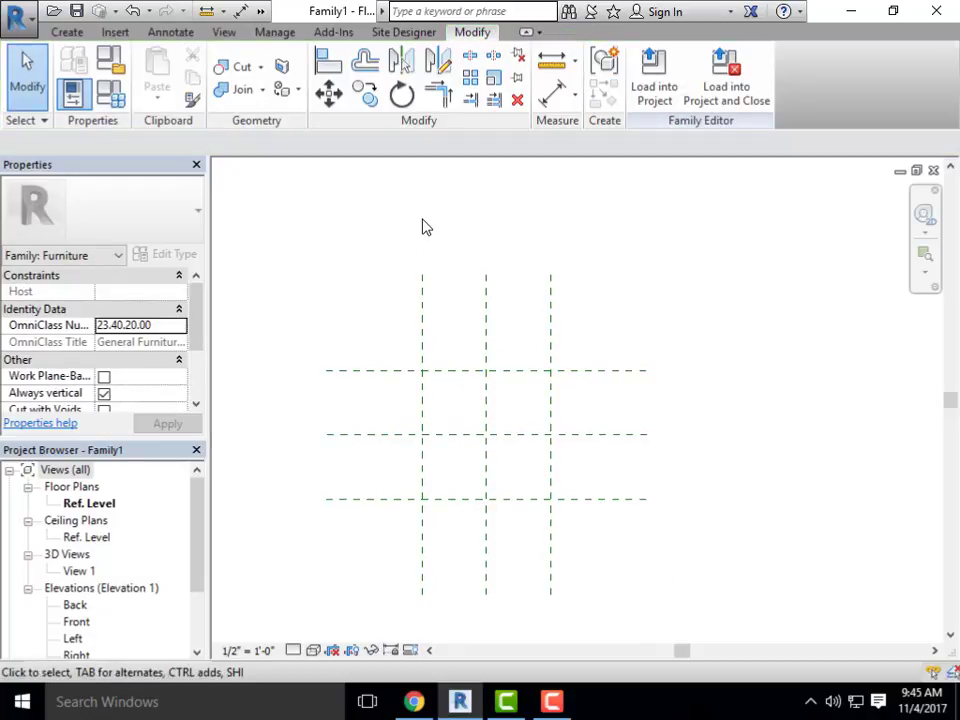
# Add an aligned dimension between the two outer vertical reference planes, placed just above their upper ends
pyautogui.click(62, 34)
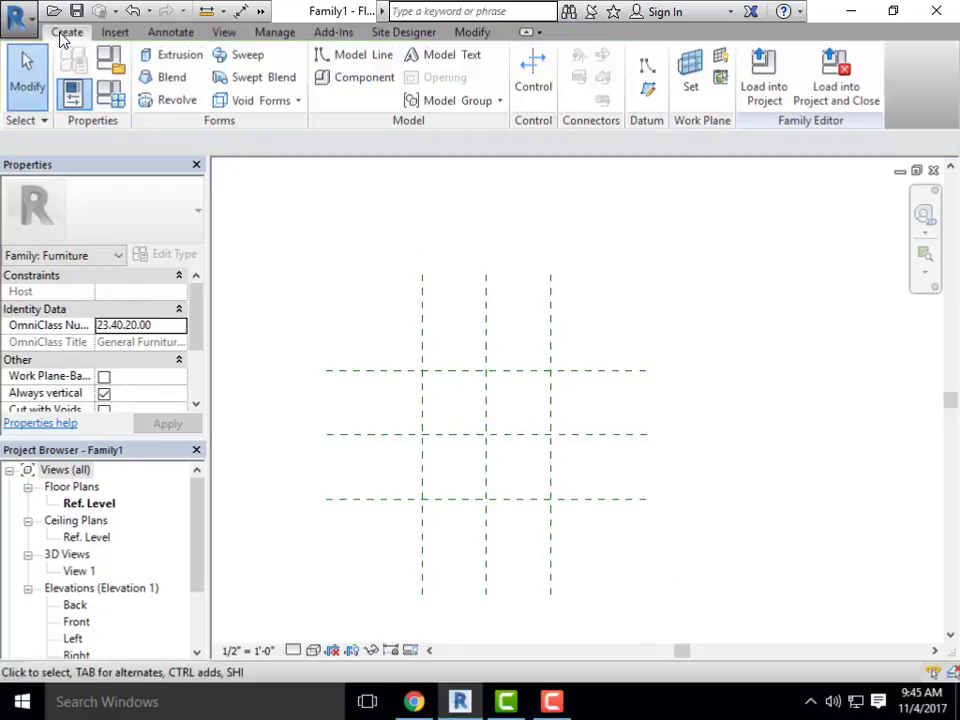
pyautogui.click(720, 56)
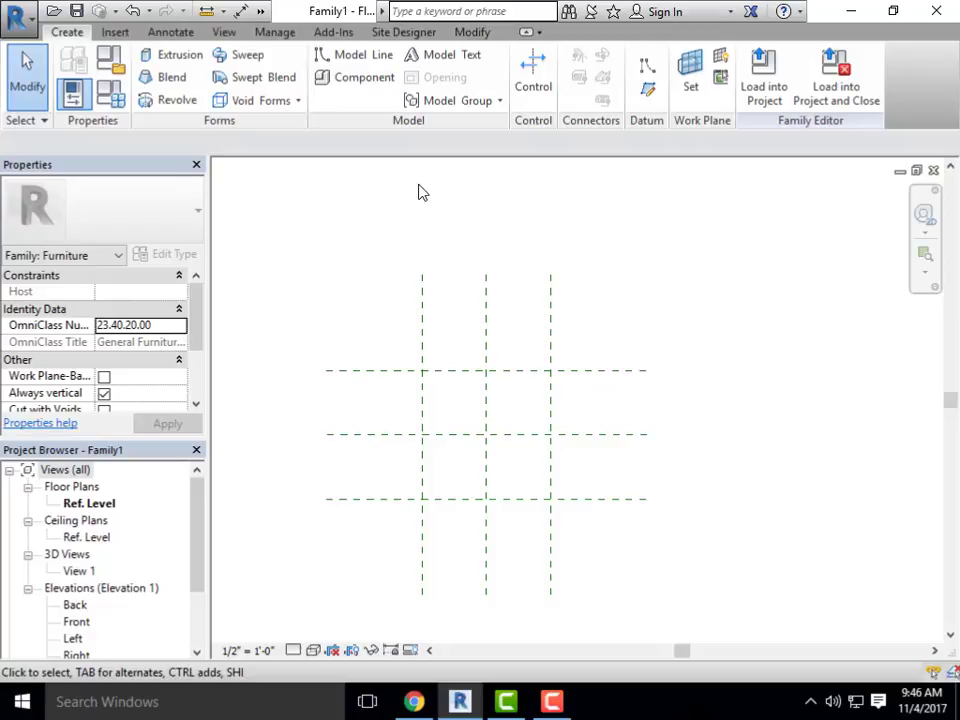
pyautogui.click(182, 34)
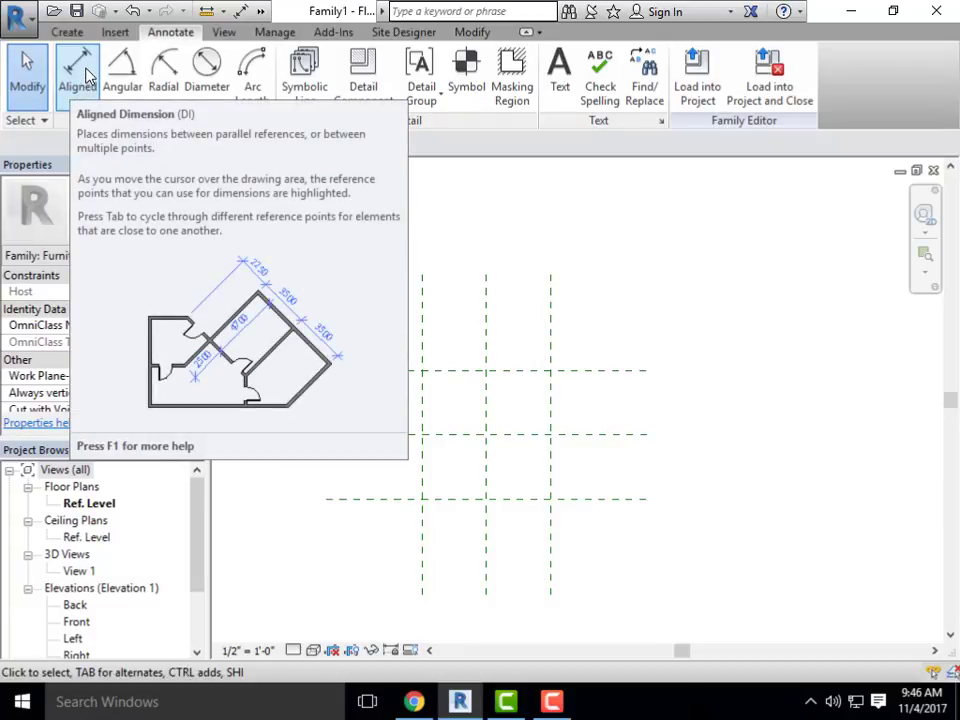
pyautogui.click(80, 70)
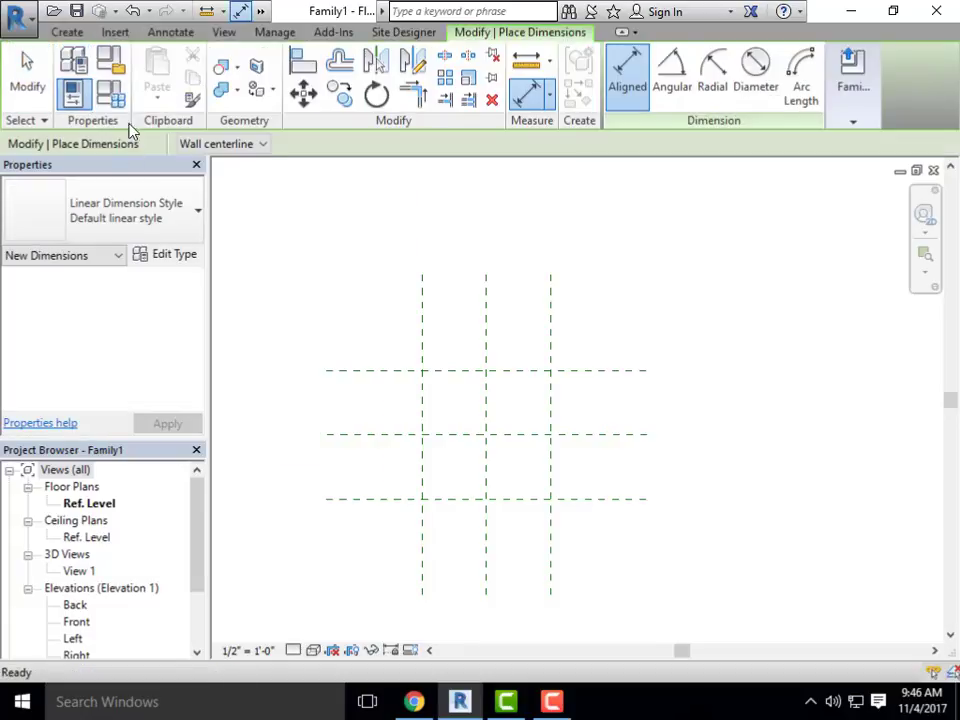
pyautogui.click(421, 311)
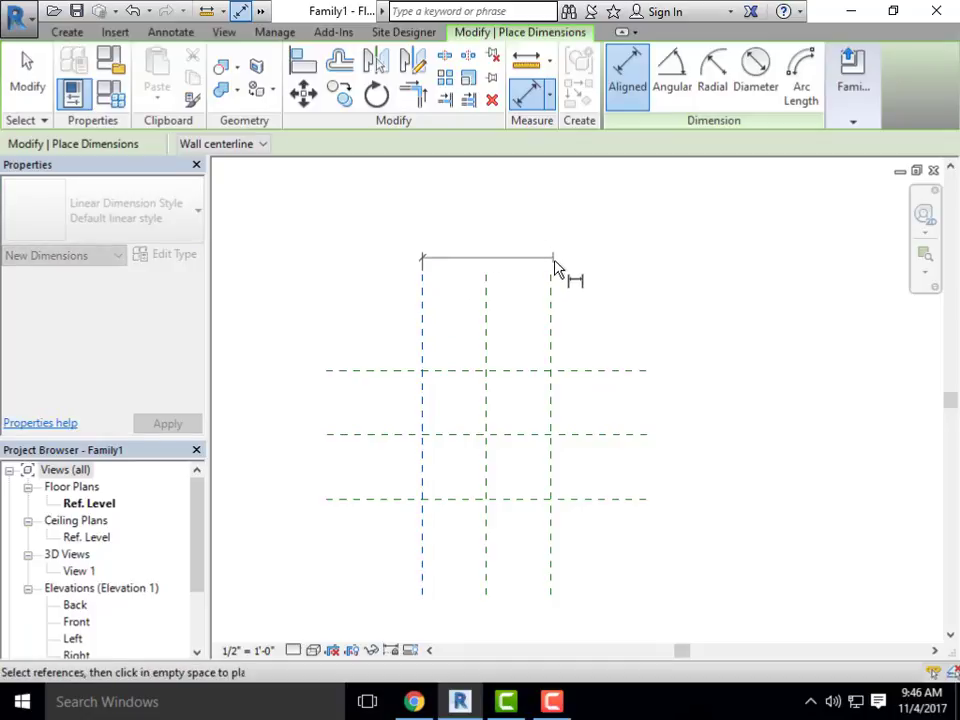
pyautogui.click(551, 293)
pyautogui.click(548, 254)
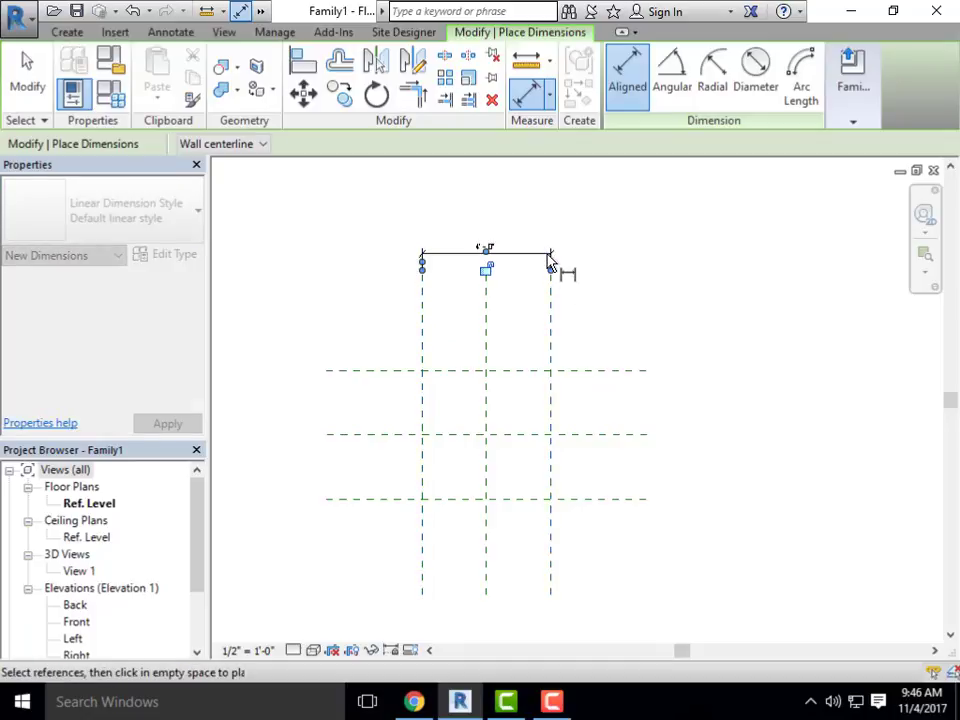
pyautogui.scroll(6, 489, 249)
pyautogui.scroll(-5, 489, 251)
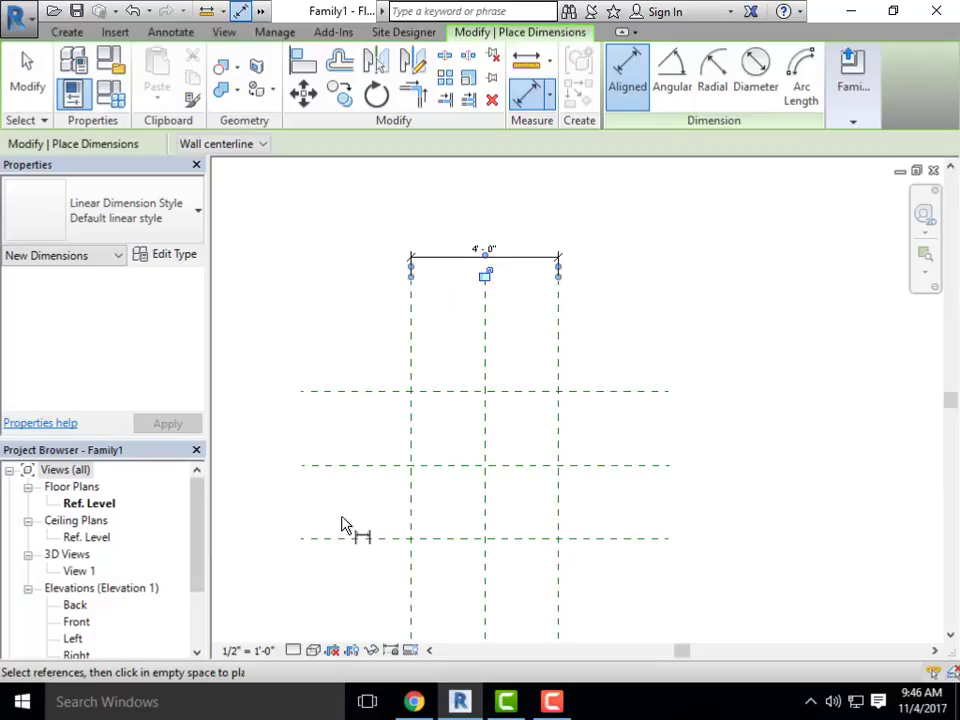
# Add an aligned dimension between the two outer horizontal reference planes, placed beyond their left ends
pyautogui.click(340, 540)
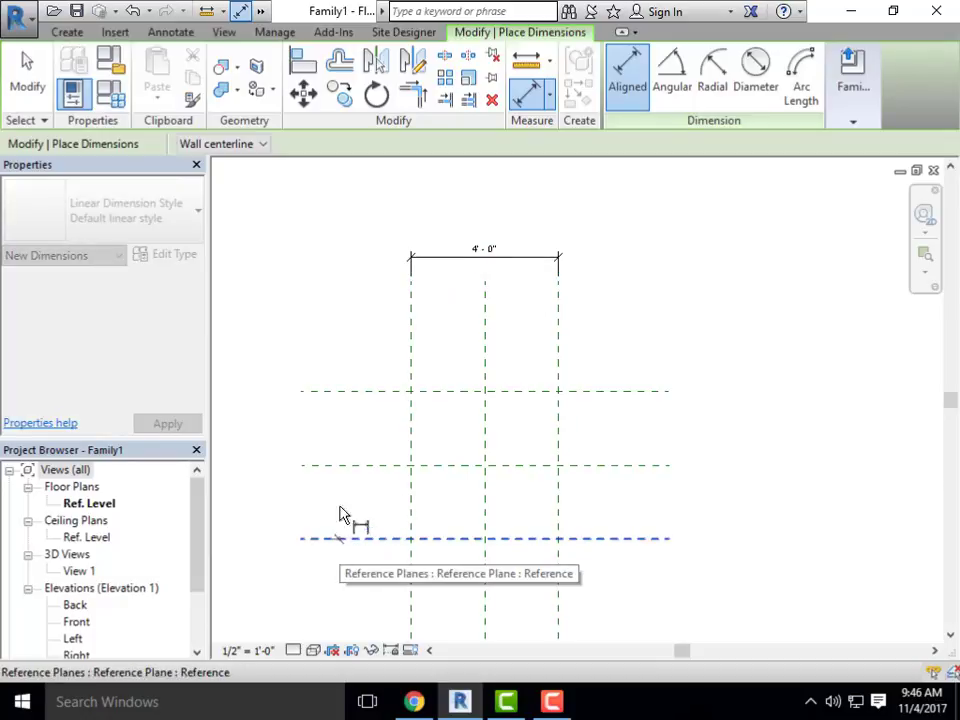
pyautogui.click(338, 393)
pyautogui.click(291, 420)
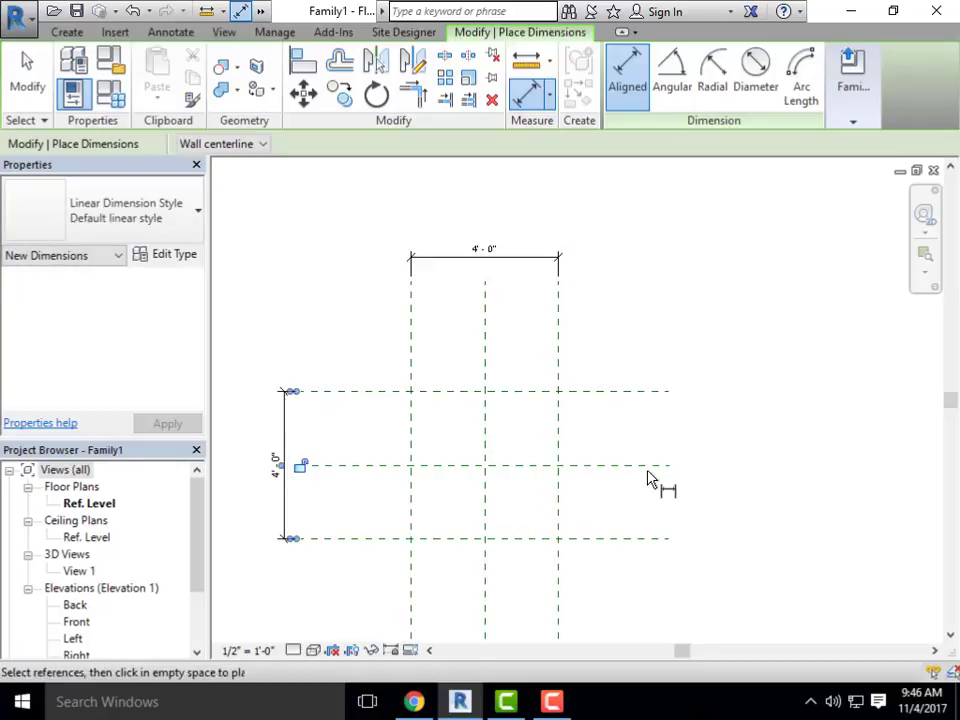
pyautogui.press('Escape')
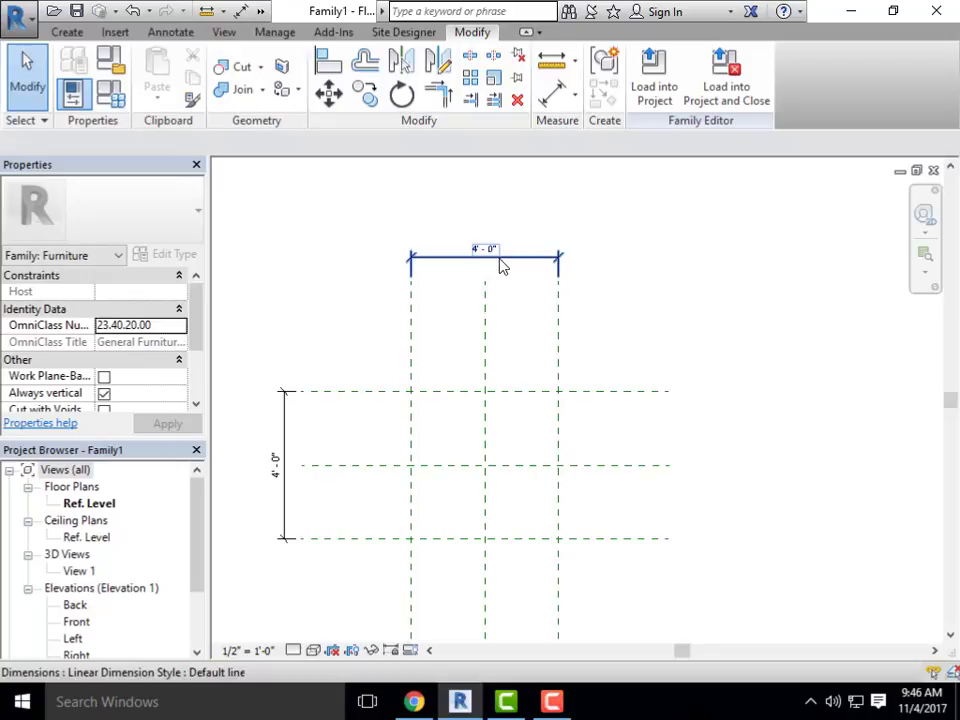
# Label the dimension between the outer vertical planes with a new family type parameter named Table Top Width, grouped under Dimensions
pyautogui.click(504, 264)
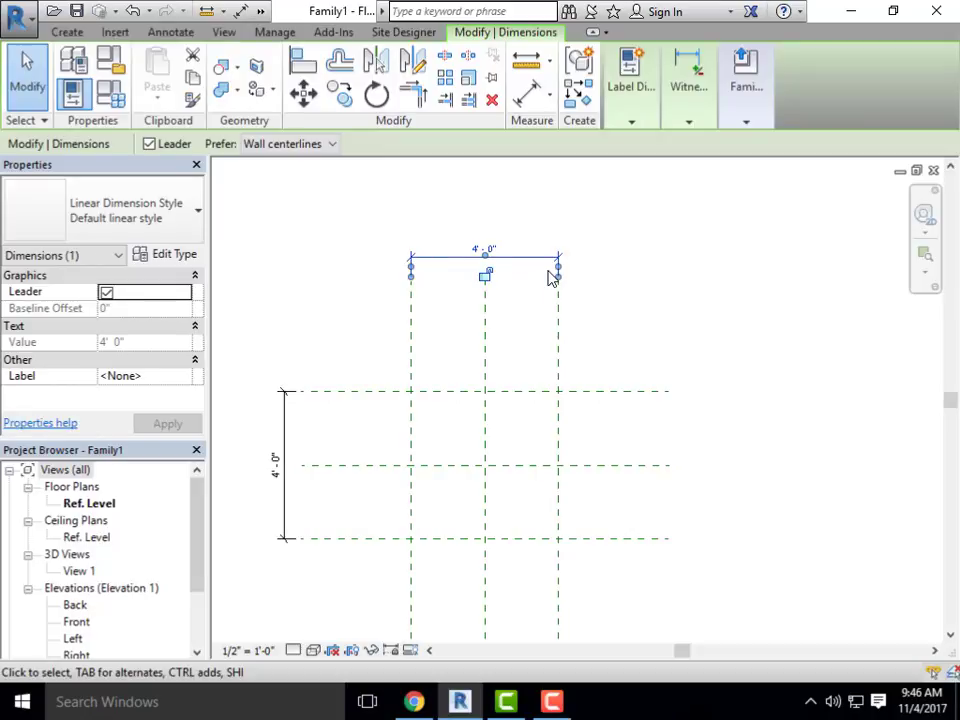
pyautogui.click(619, 254)
pyautogui.click(497, 252)
pyautogui.click(633, 130)
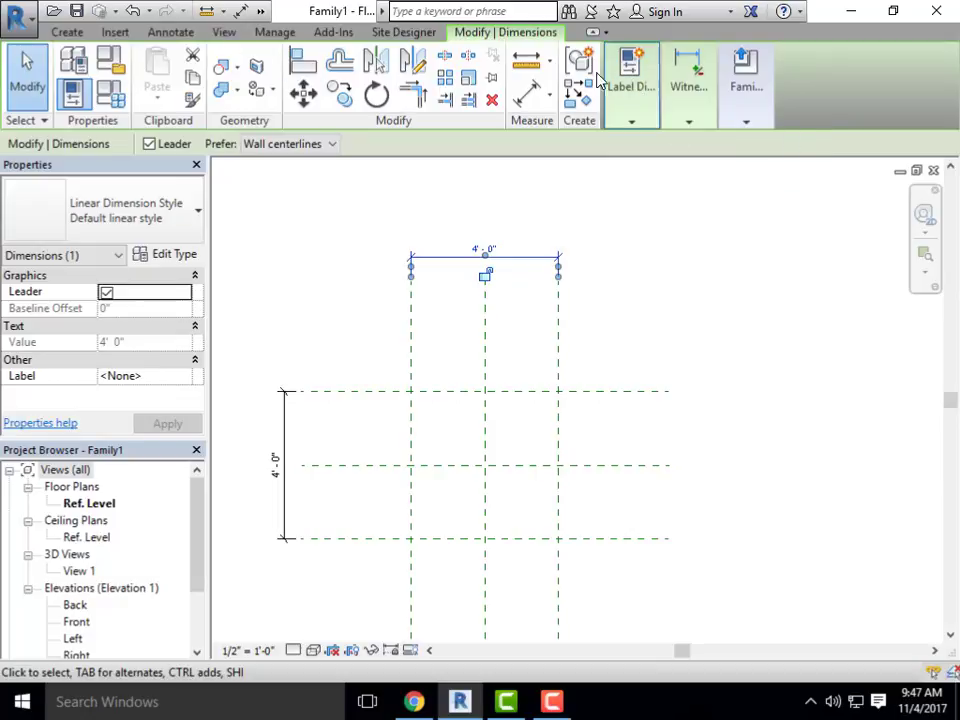
pyautogui.moveTo(628, 86)
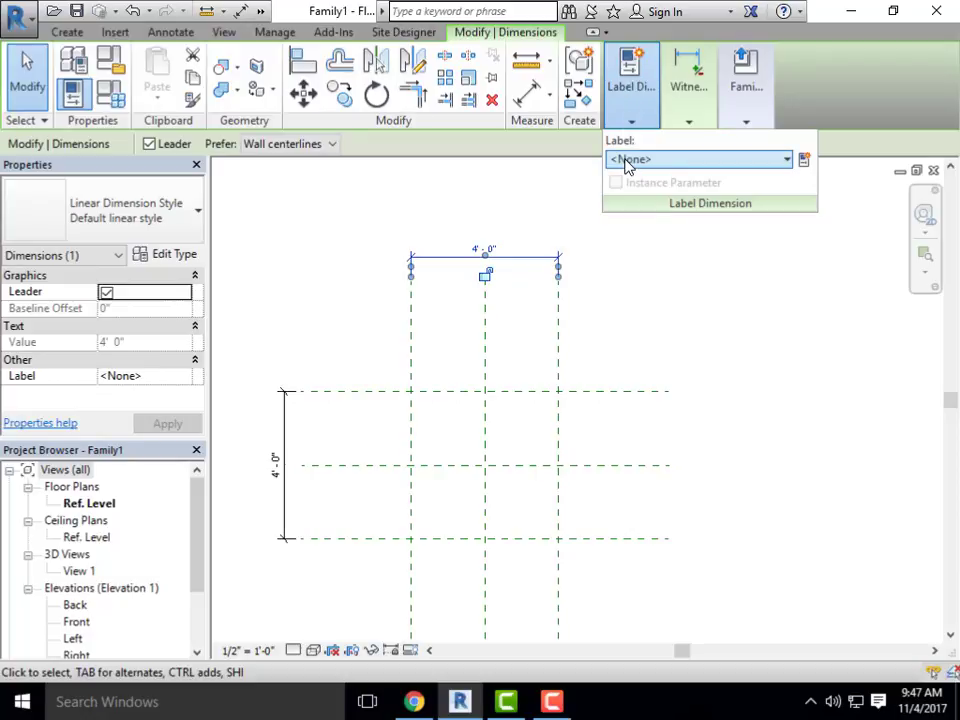
pyautogui.click(804, 162)
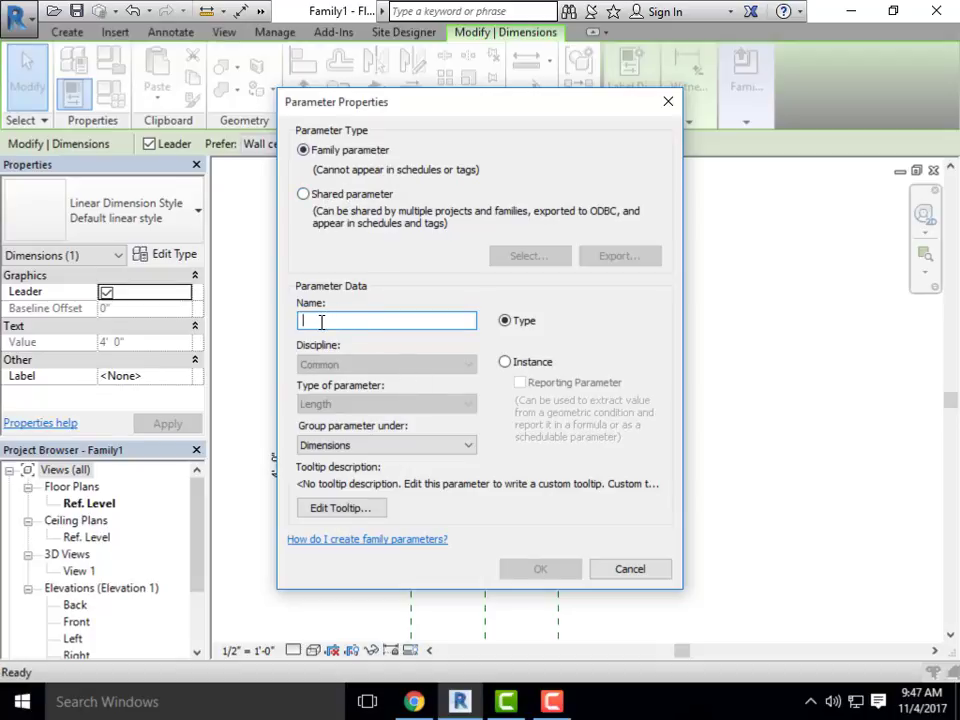
pyautogui.moveTo(325, 103)
pyautogui.mouseDown()
pyautogui.moveTo(547, 122)
pyautogui.moveTo(451, 123)
pyautogui.mouseUp()
pyautogui.write('Table')
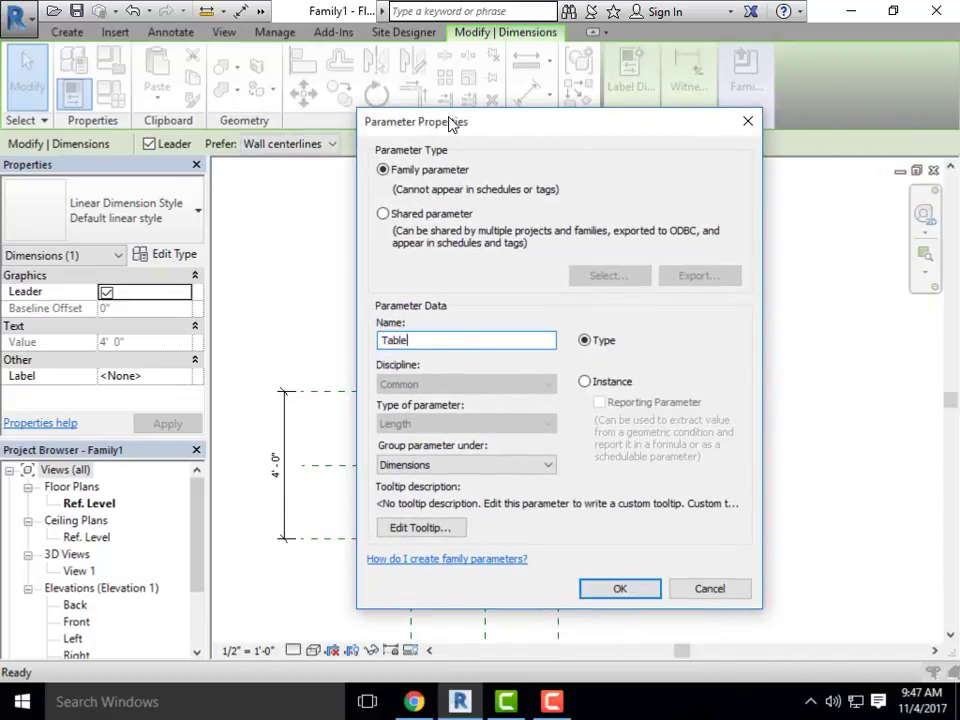
pyautogui.write(' Top Width')
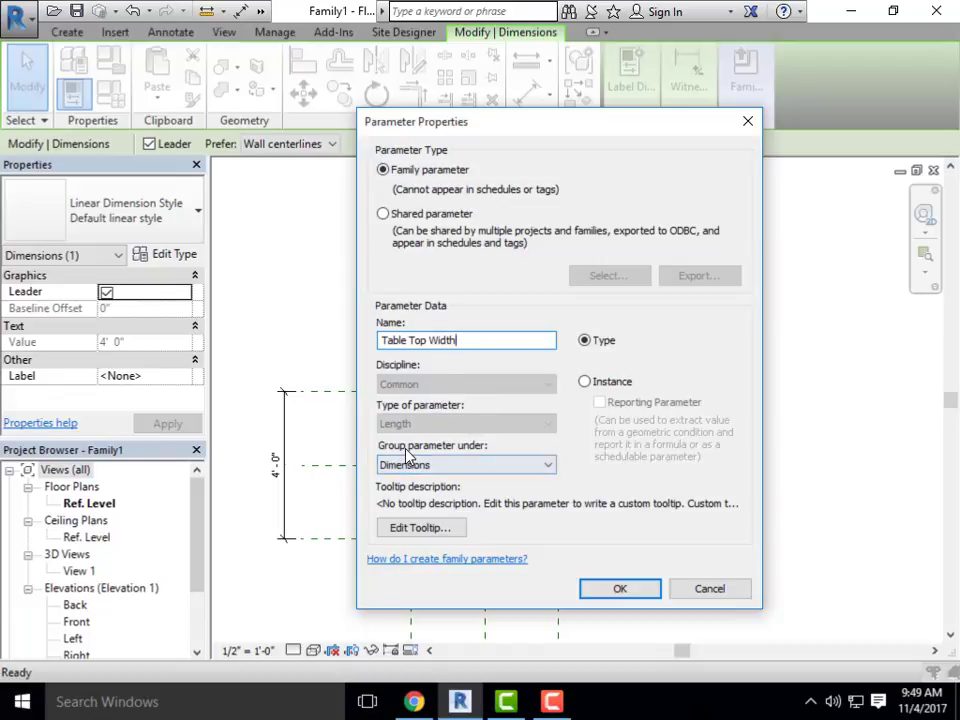
pyautogui.click(447, 470)
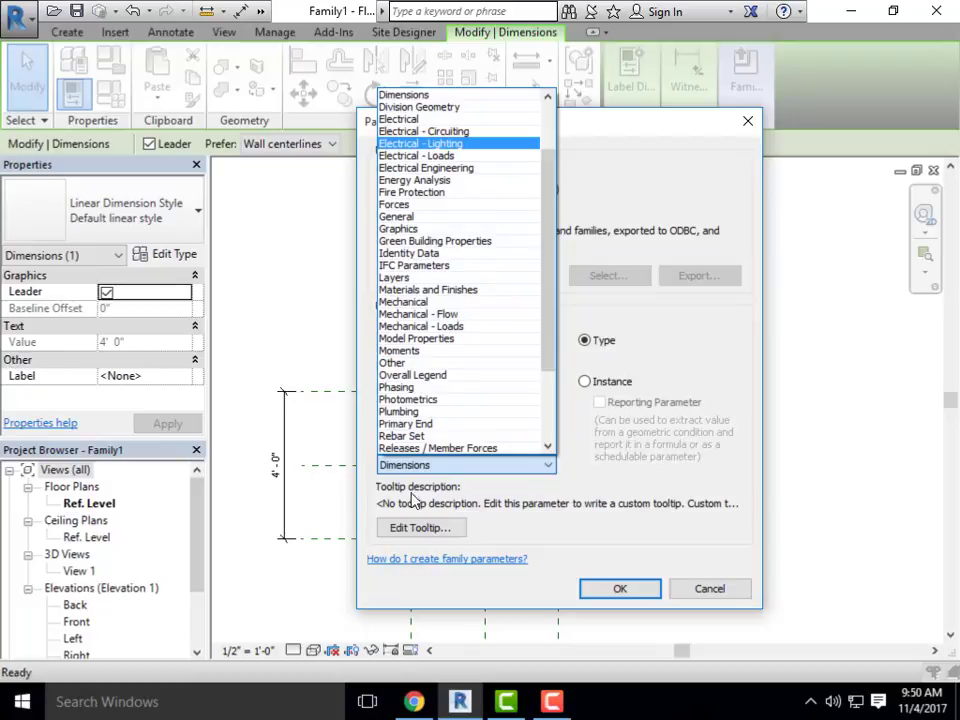
pyautogui.click(420, 95)
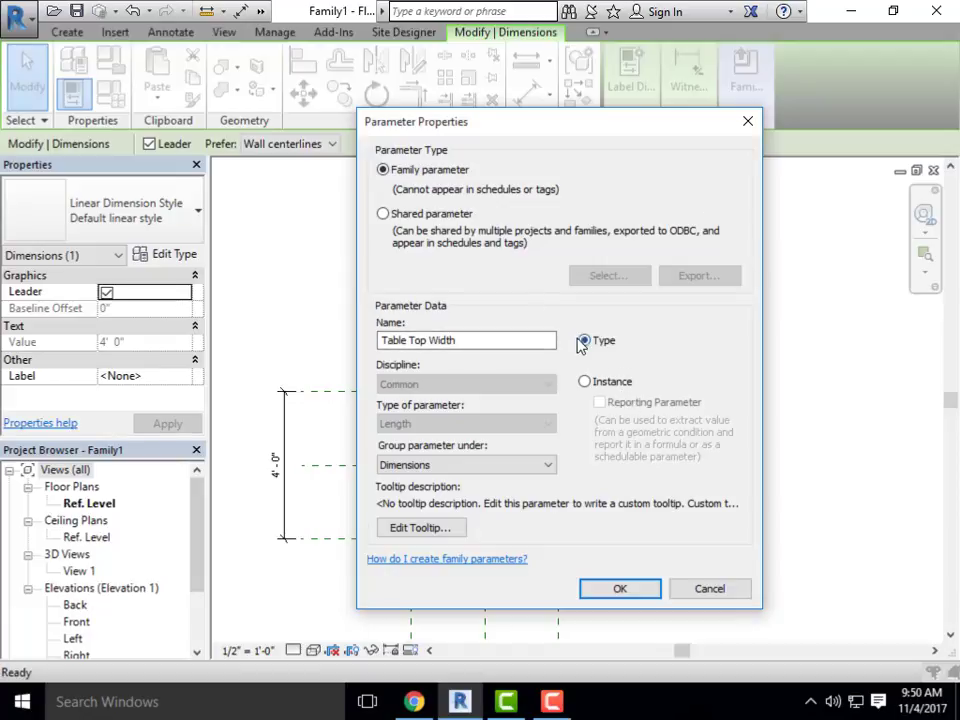
pyautogui.click(631, 593)
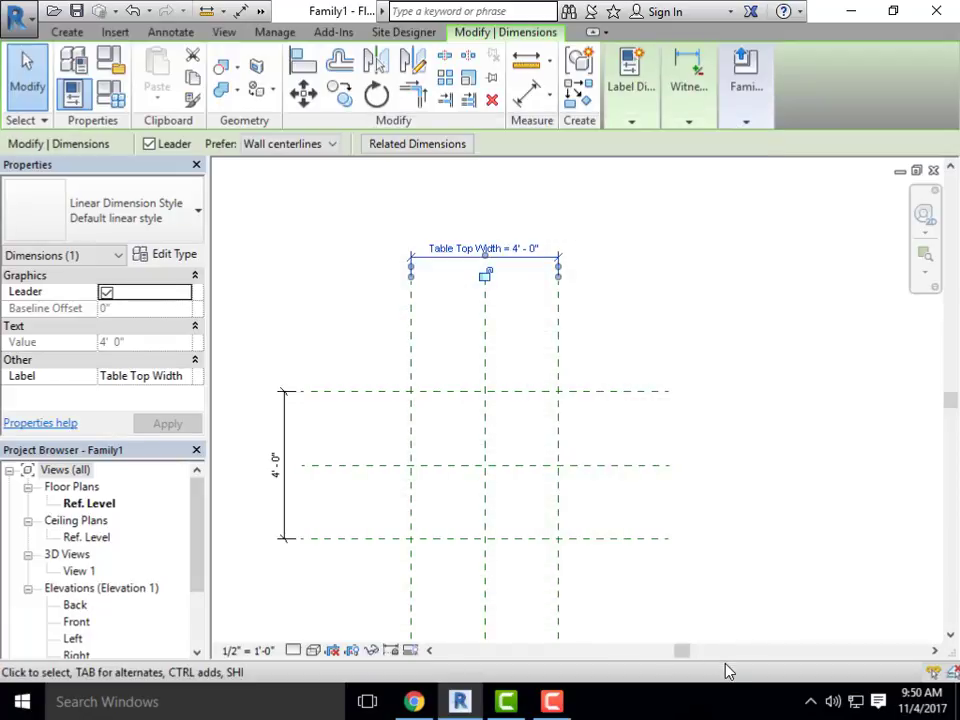
pyautogui.click(632, 280)
# Label the dimension between the outer horizontal reference planes with a new family type parameter named Table Top Length, grouped under Dimensions
pyautogui.scroll(4, 528, 240)
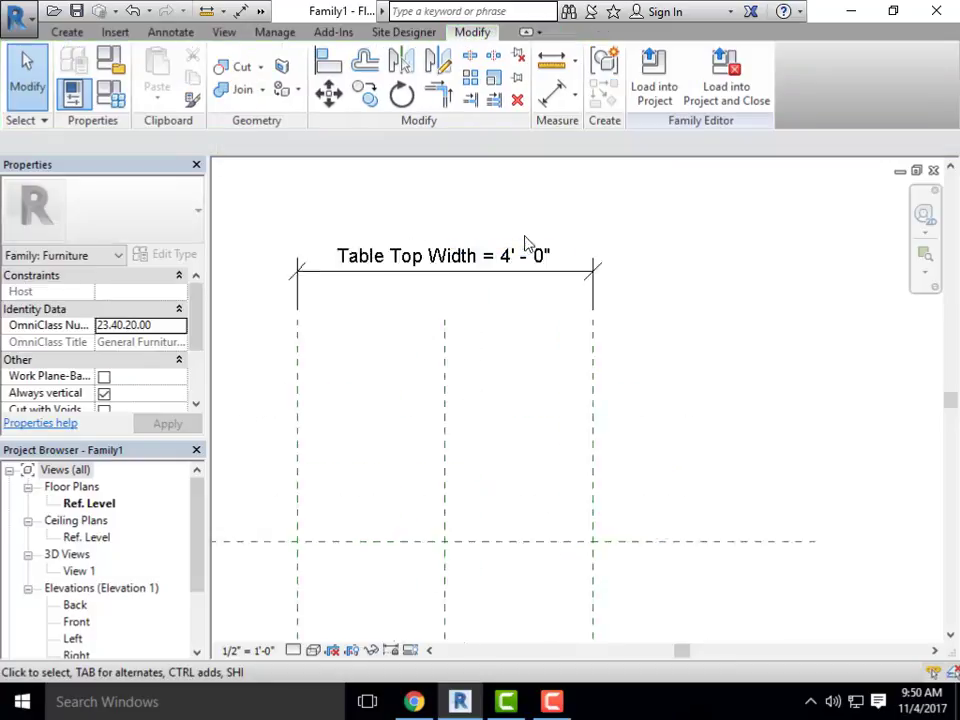
pyautogui.scroll(-2, 497, 345)
pyautogui.scroll(2, 435, 324)
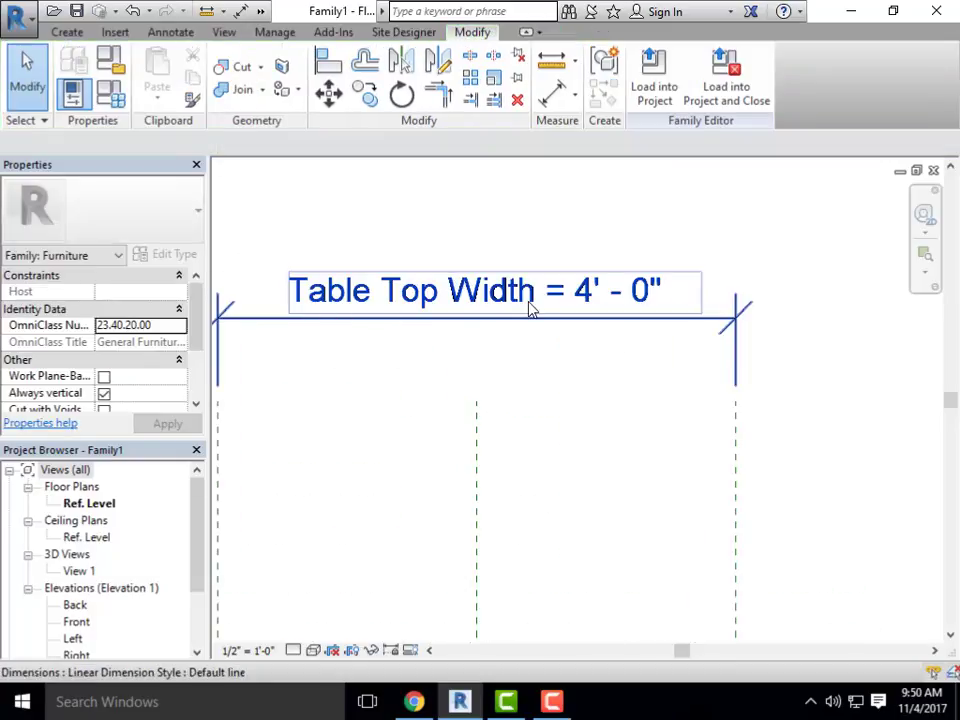
pyautogui.scroll(-3, 568, 291)
pyautogui.scroll(-2, 611, 267)
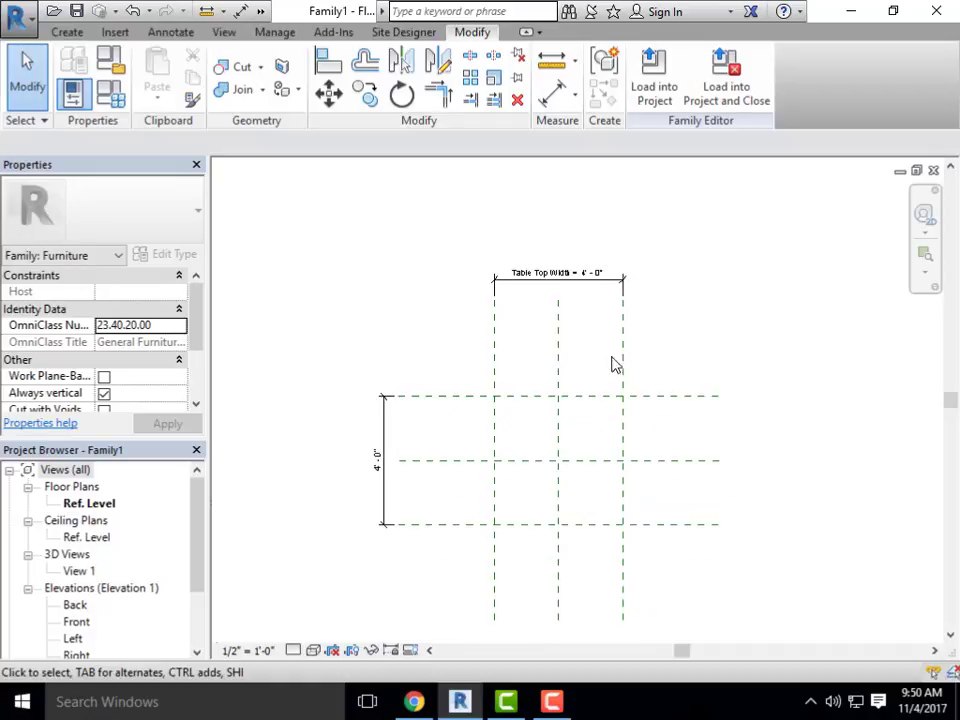
pyautogui.moveTo(613, 364); pyautogui.dragTo(543, 290, button='middle')
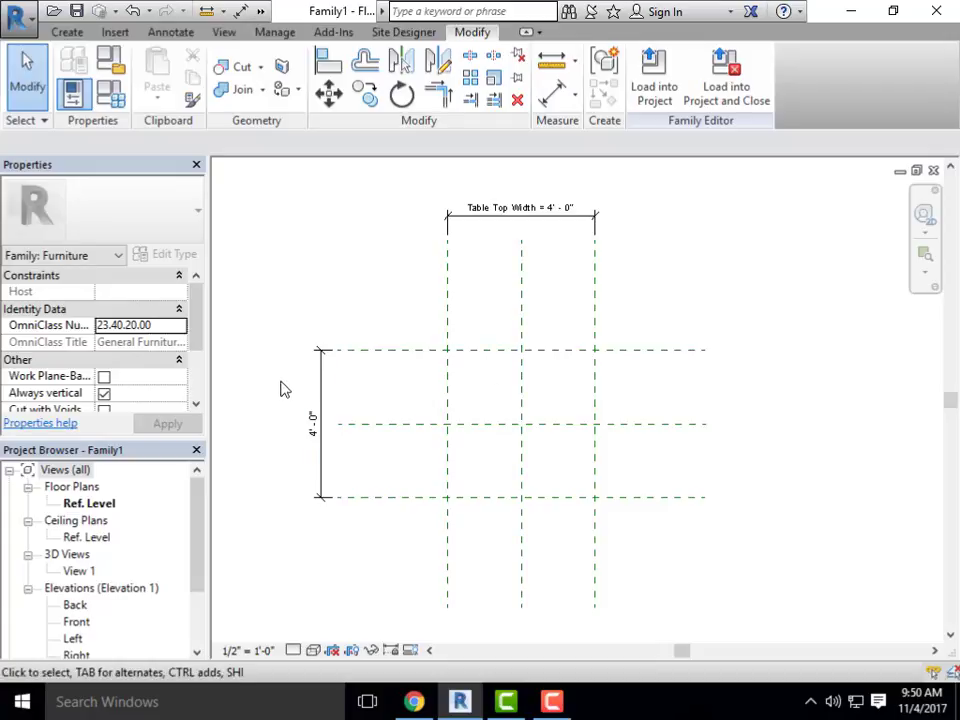
pyautogui.click(328, 392)
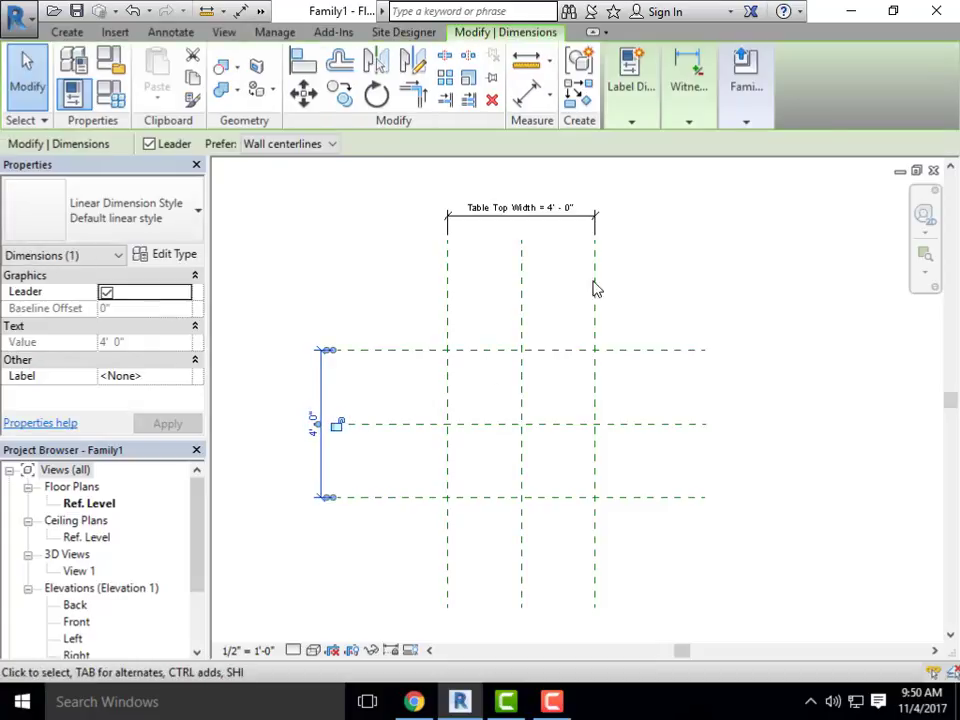
pyautogui.click(631, 88)
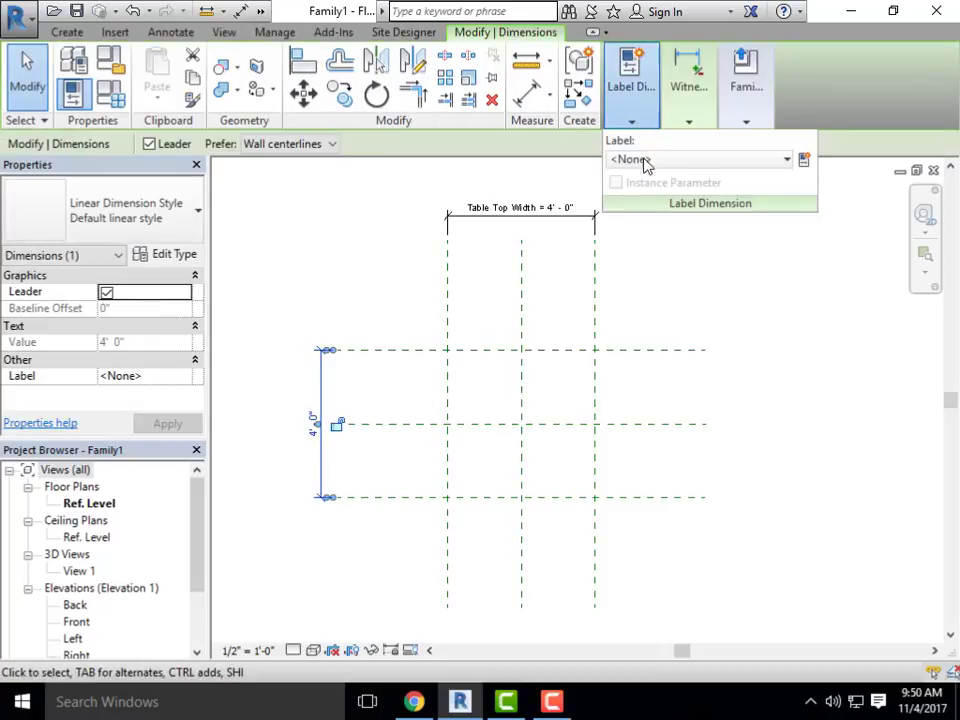
pyautogui.click(802, 160)
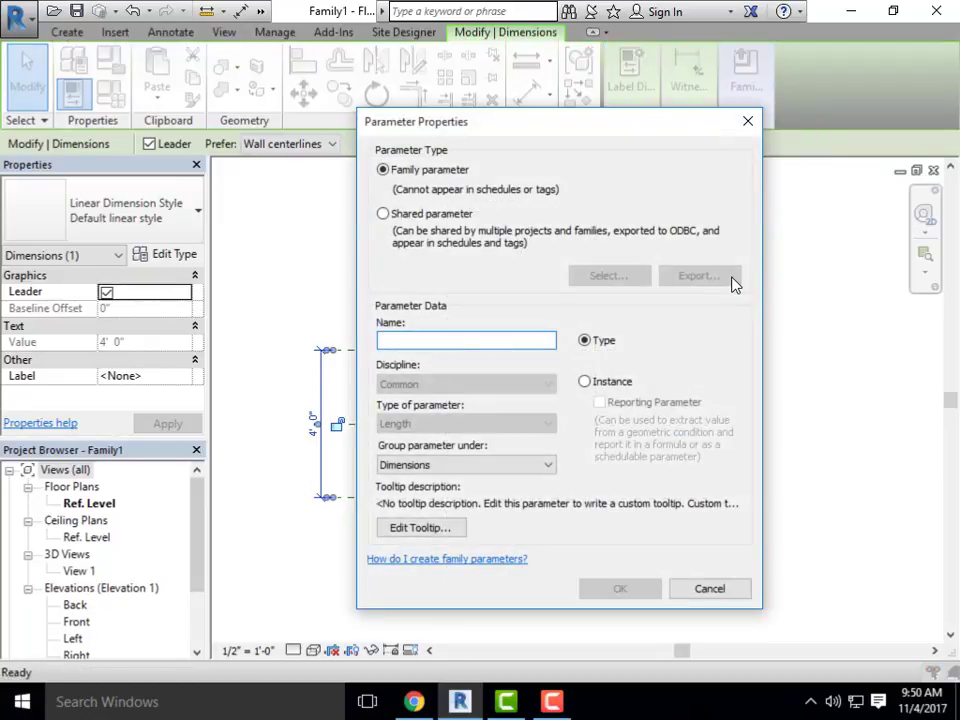
pyautogui.write('Table Top')
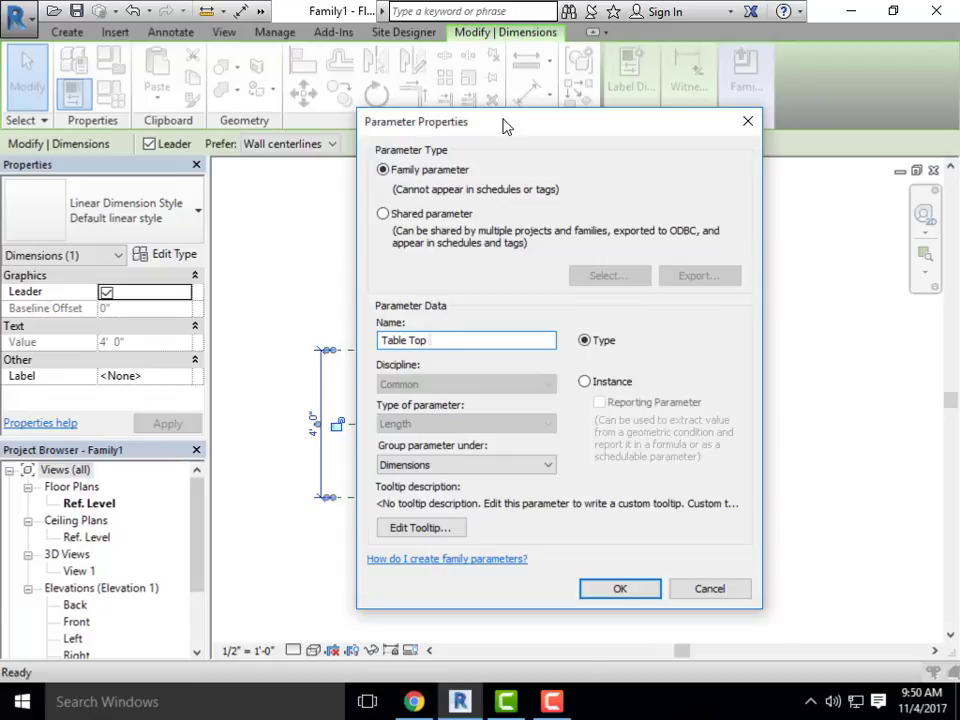
pyautogui.moveTo(506, 124); pyautogui.dragTo(500, 166)
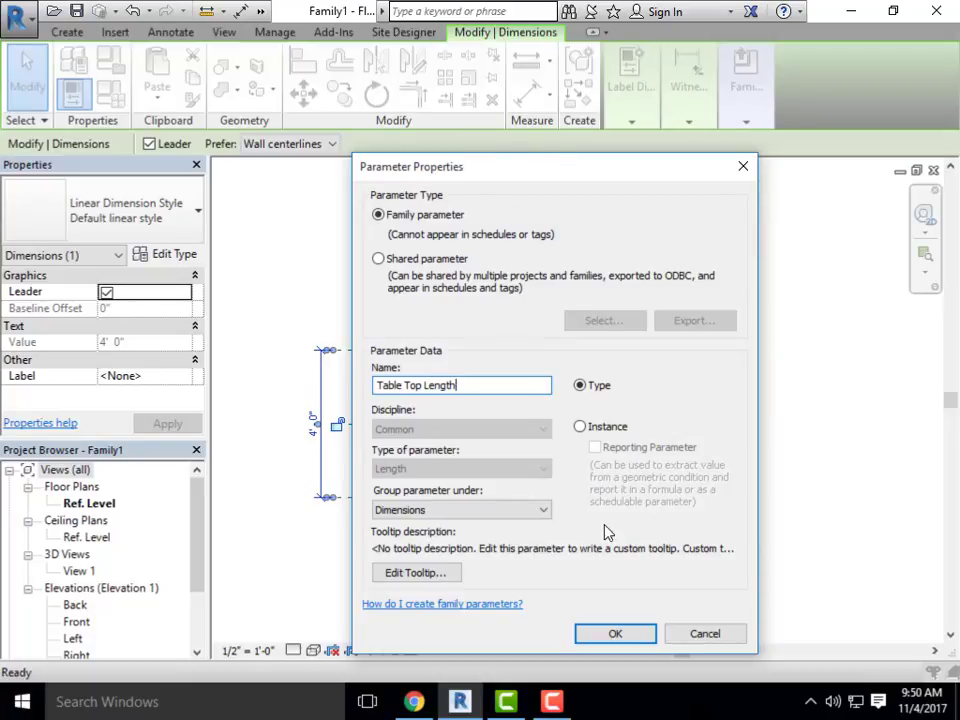
pyautogui.click(619, 632)
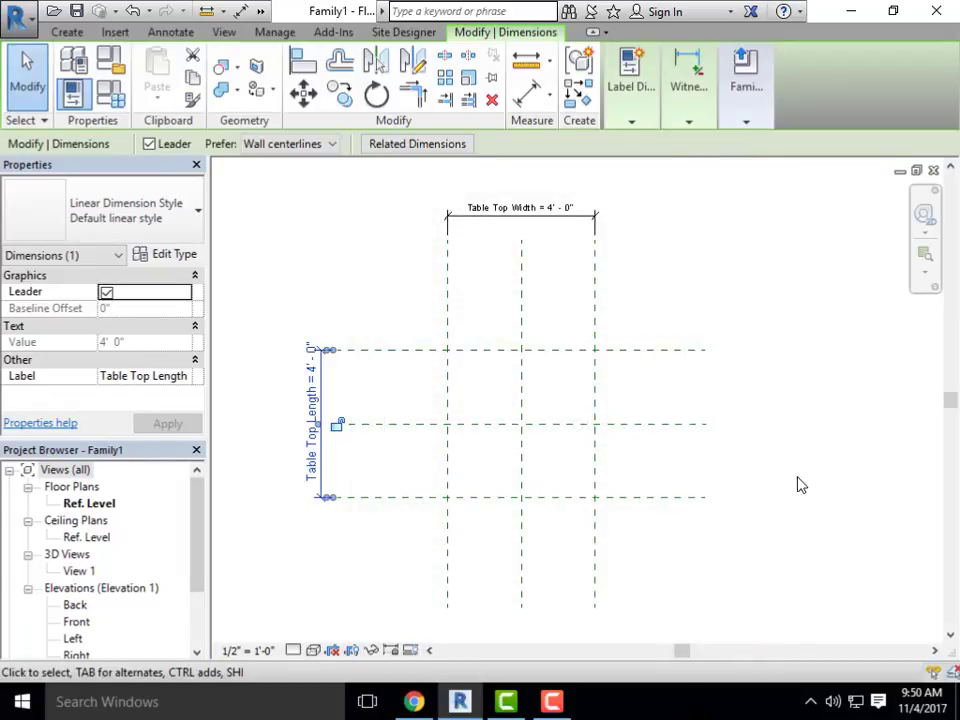
pyautogui.click(800, 485)
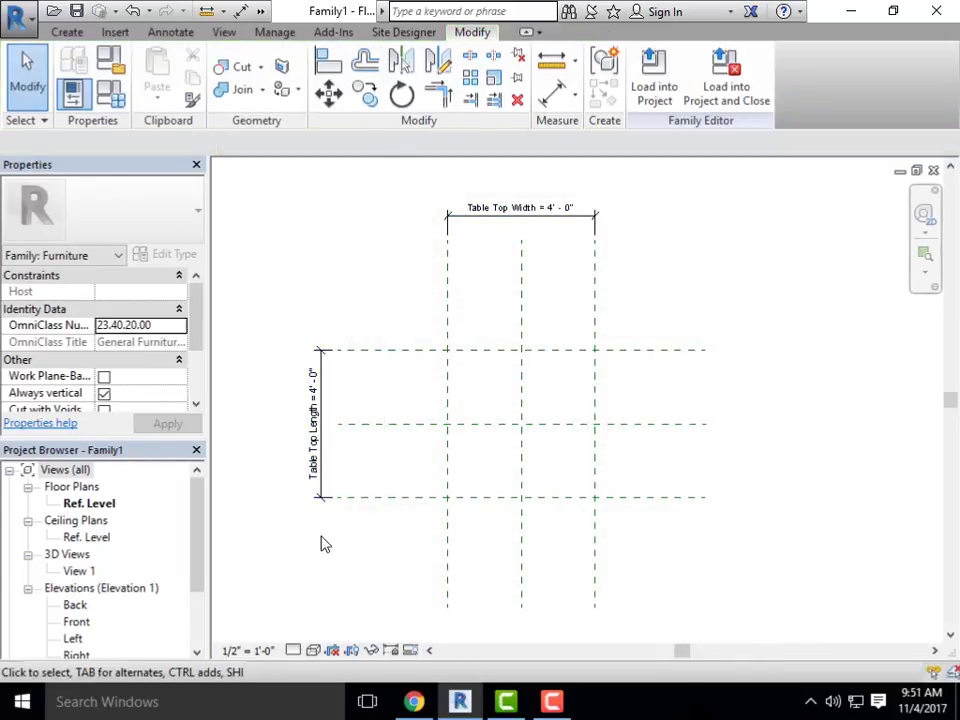
# Open the Back elevation and extend the Ref. Level line outward at both ends
pyautogui.click(75, 606)
pyautogui.doubleClick(75, 606)
pyautogui.scroll(-2, 495, 449)
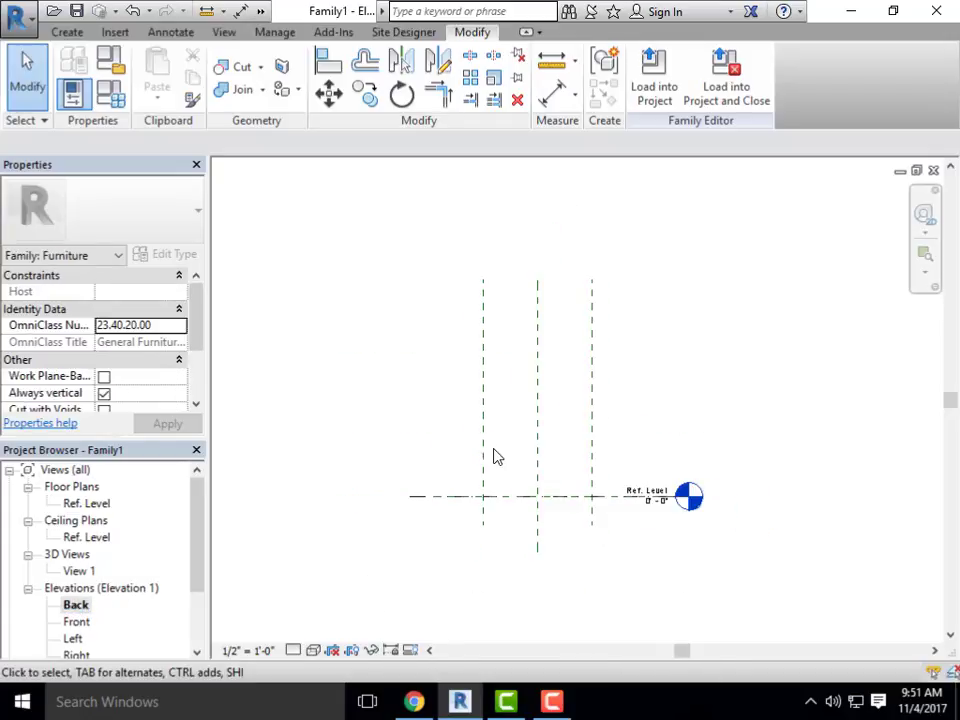
pyautogui.scroll(1, 640, 507)
pyautogui.click(659, 505)
pyautogui.moveTo(680, 495); pyautogui.dragTo(808, 493)
pyautogui.moveTo(375, 494); pyautogui.dragTo(266, 494)
pyautogui.click(549, 587)
# Draw a horizontal reference plane about 5' 5" above Ref. Level, crossing all three vertical planes
pyautogui.scroll(-1, 605, 578)
pyautogui.scroll(2, 626, 392)
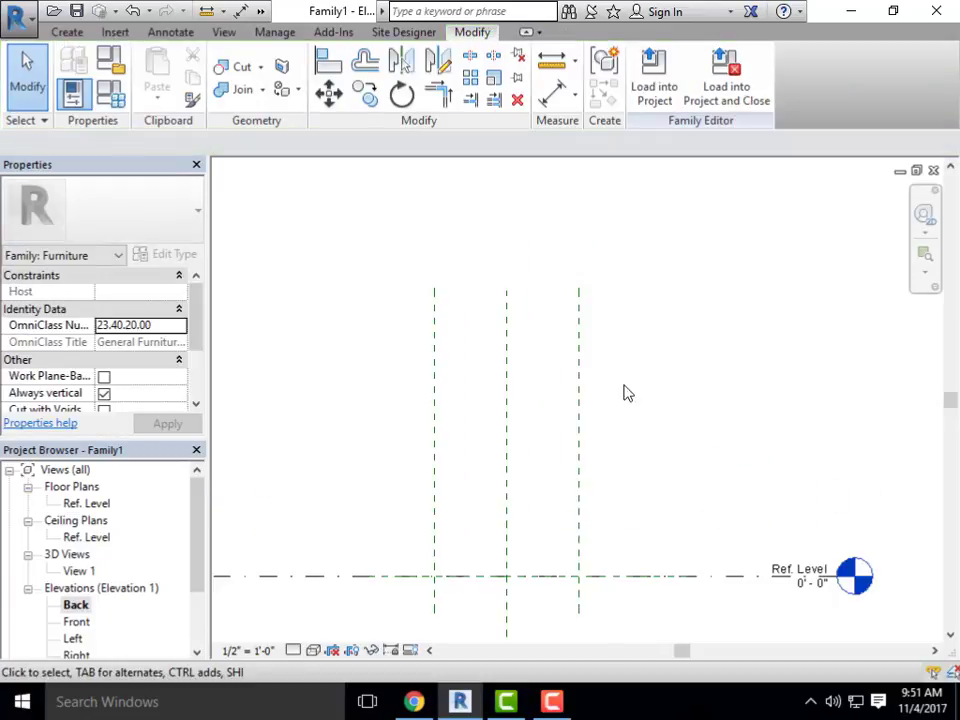
pyautogui.moveTo(453, 497); pyautogui.dragTo(441, 386, button='middle')
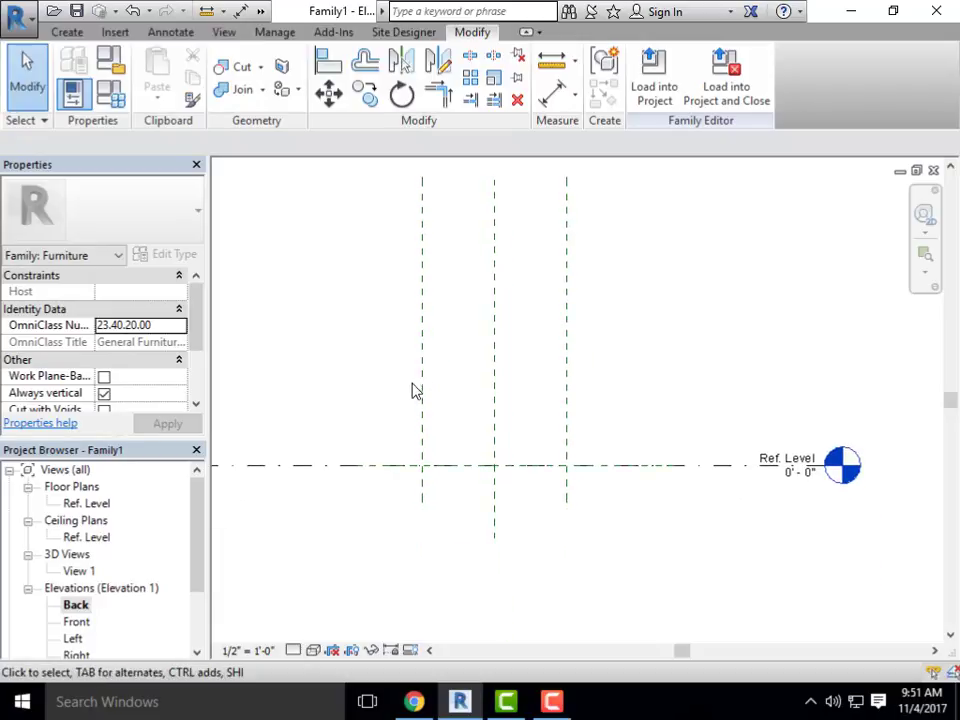
pyautogui.scroll(-1, 806, 525)
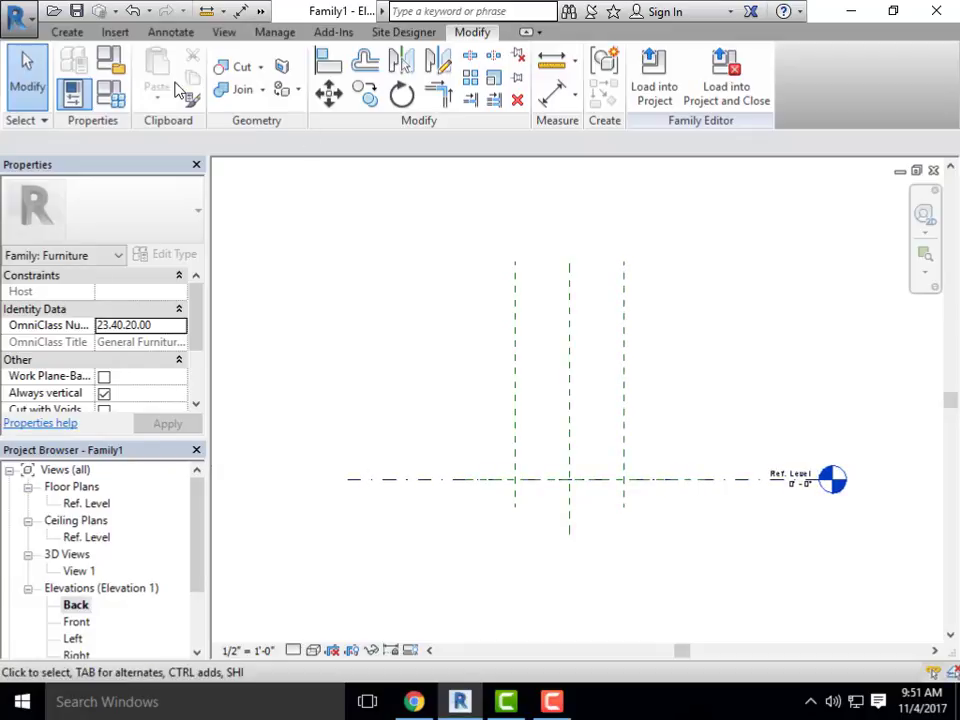
pyautogui.click(68, 32)
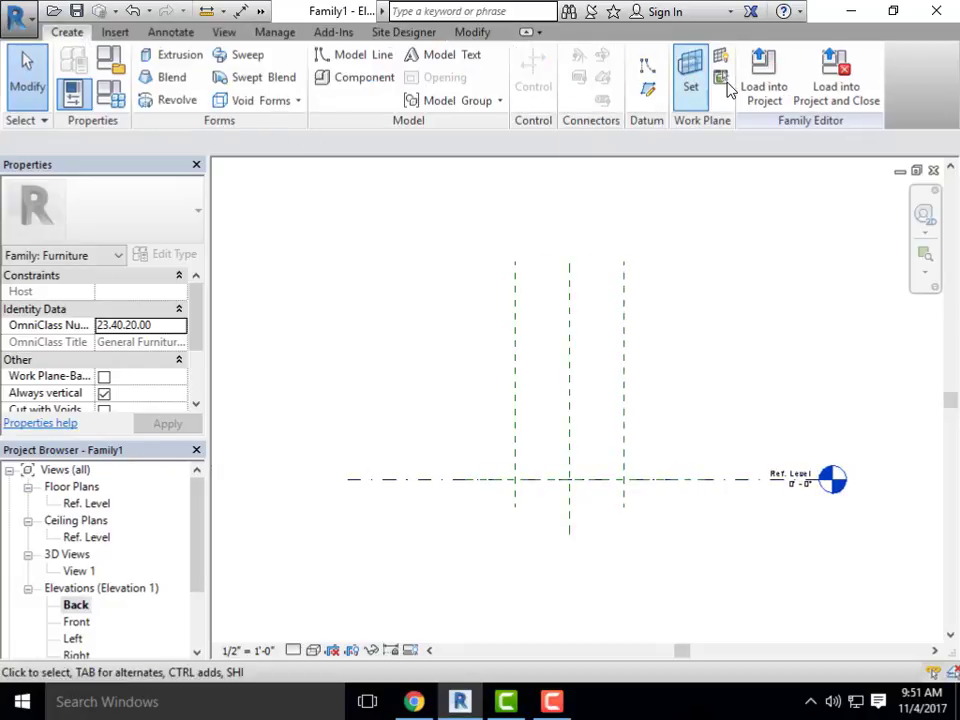
pyautogui.click(647, 90)
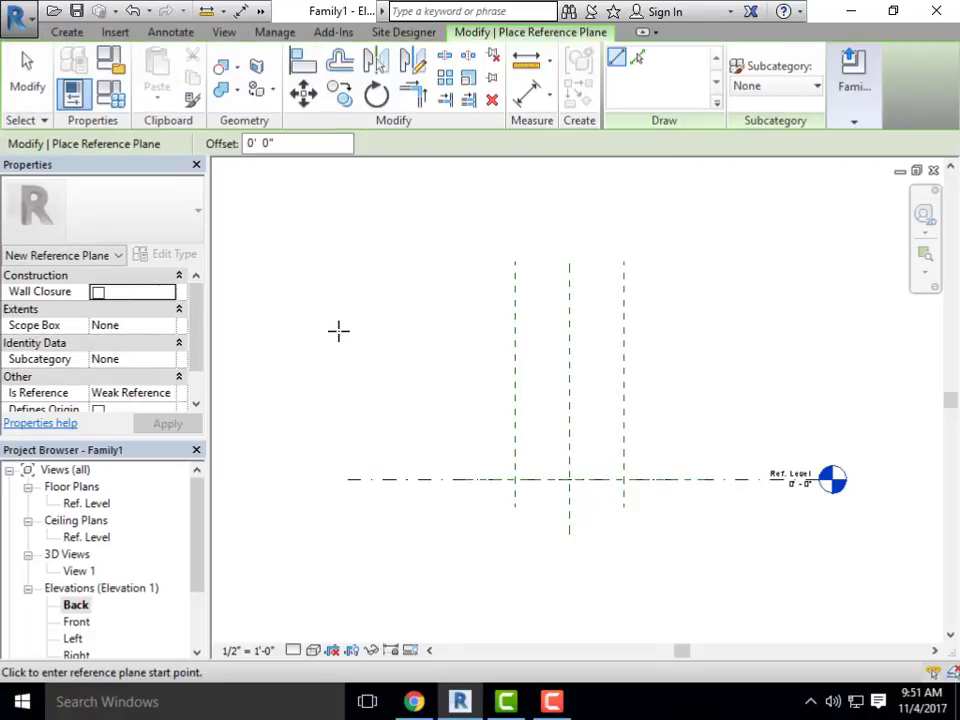
pyautogui.click(338, 331)
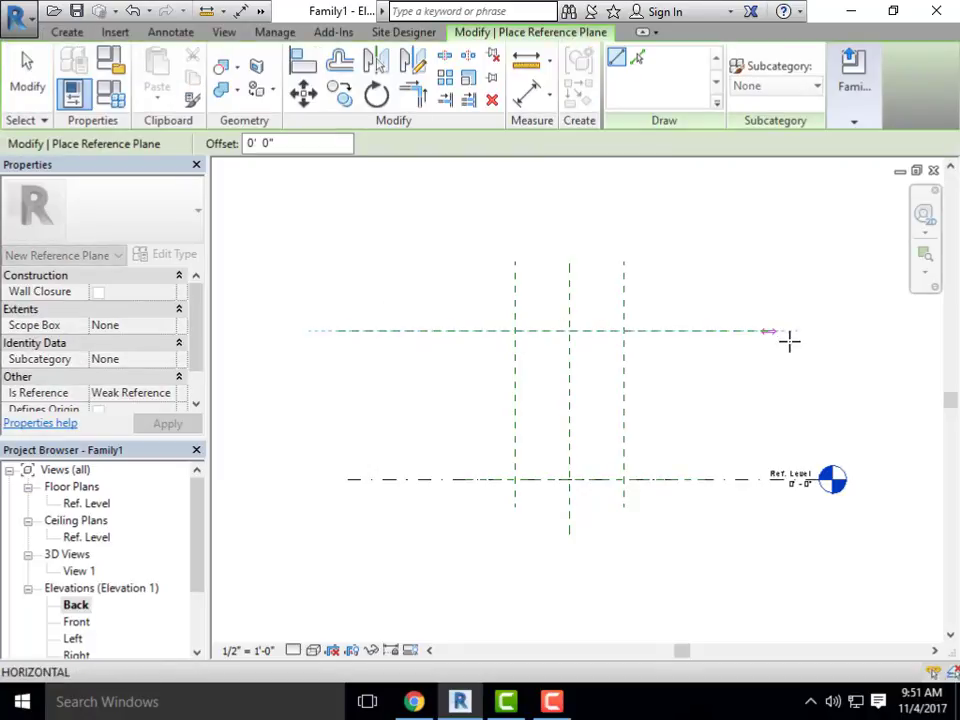
pyautogui.click(824, 331)
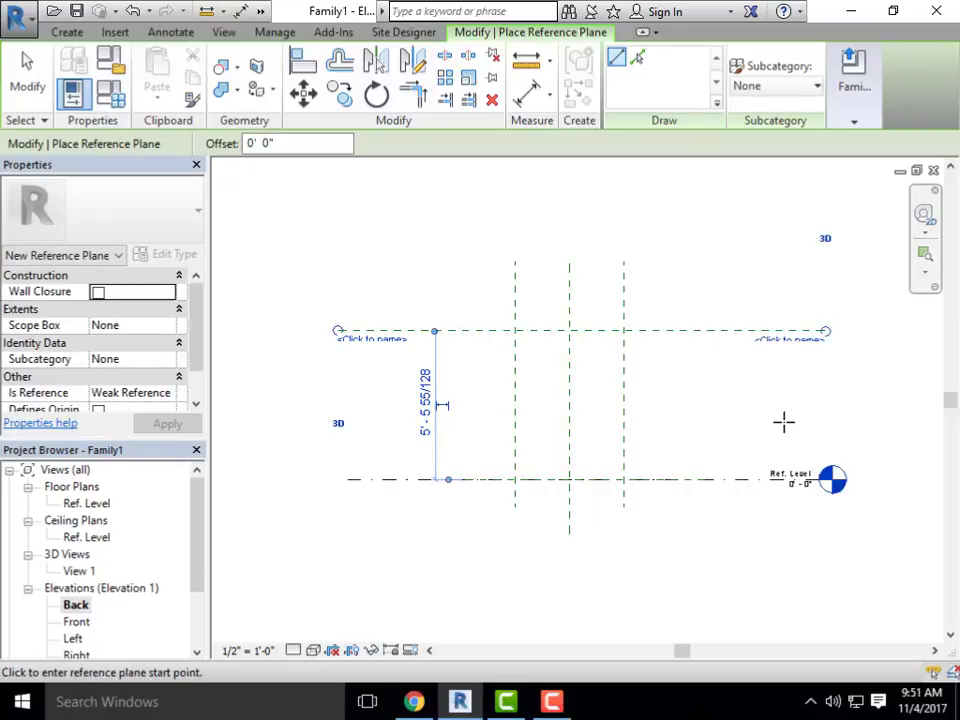
pyautogui.press('Escape')
pyautogui.press('Escape')
pyautogui.click(737, 334)
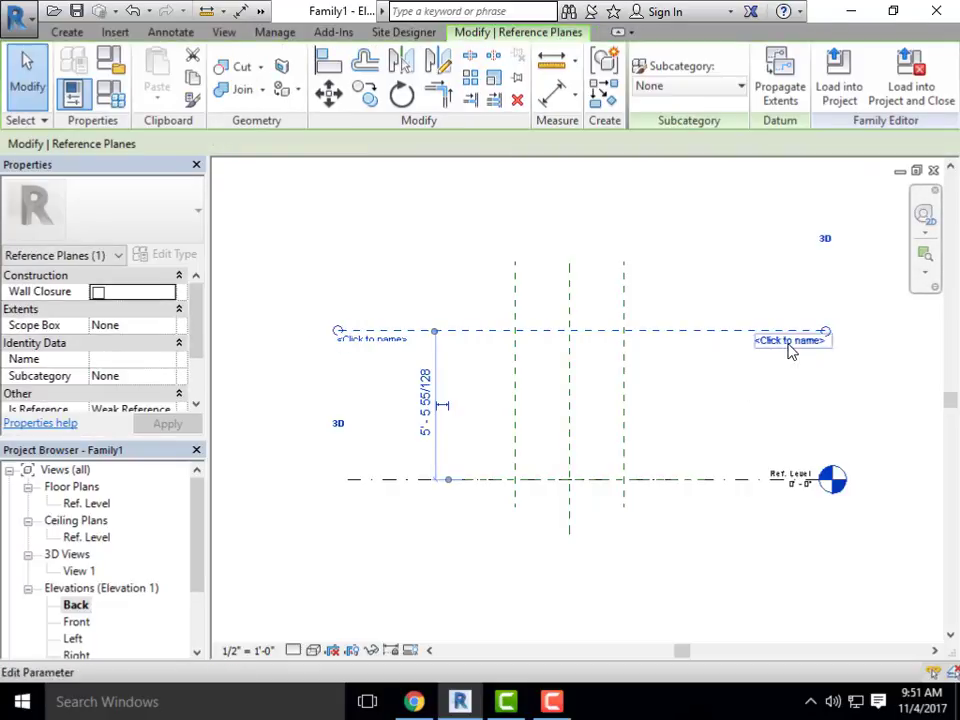
pyautogui.click(789, 345)
pyautogui.press('Escape')
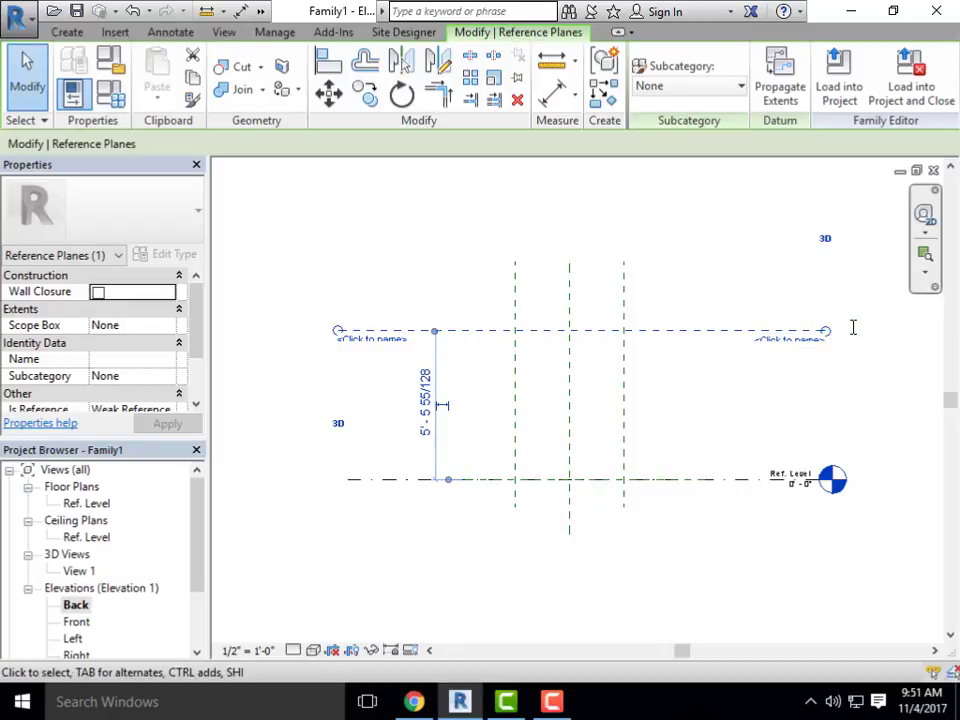
pyautogui.click(800, 425)
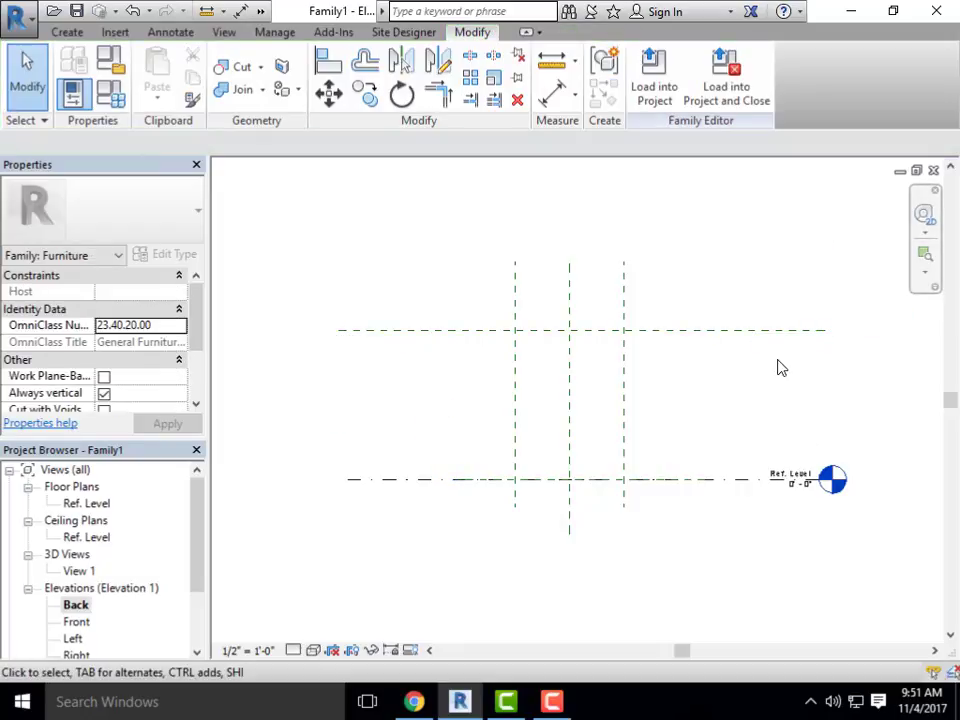
# Name the new horizontal reference plane above Ref. Level Table Top Height
pyautogui.click(778, 333)
pyautogui.click(788, 348)
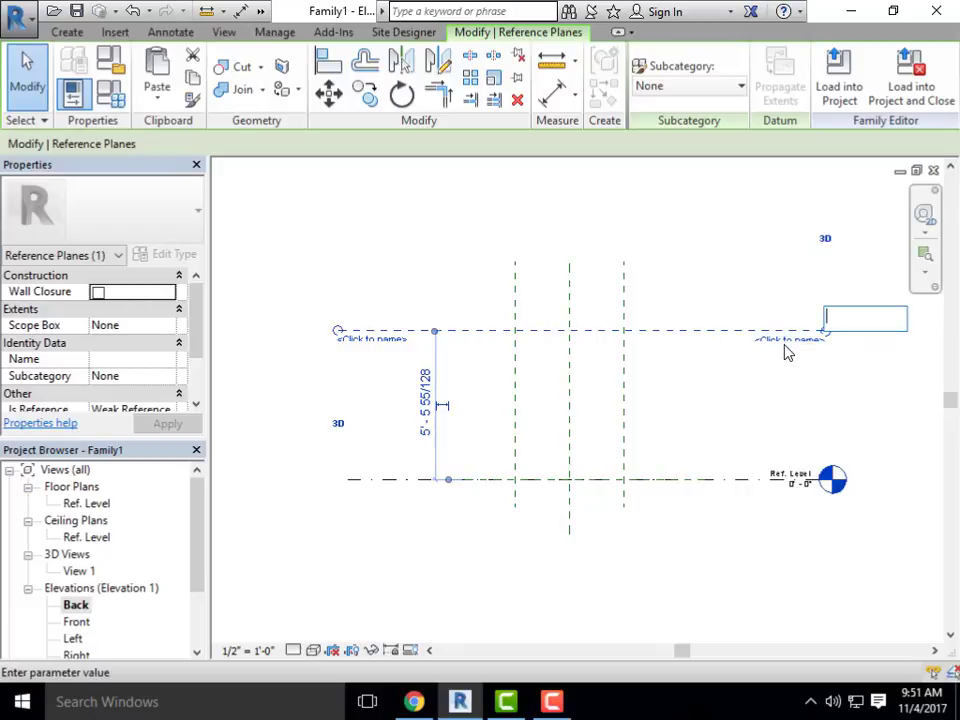
pyautogui.write('Table O')
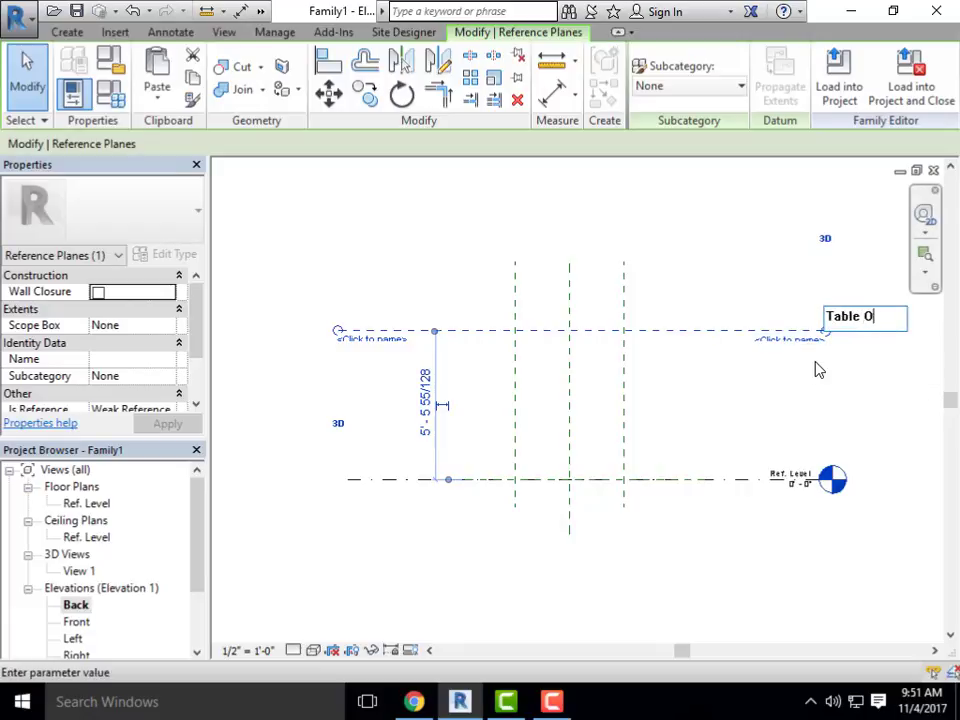
pyautogui.press('BackSpace')
pyautogui.write('To')
pyautogui.press('BackSpace')
pyautogui.write('op Height')
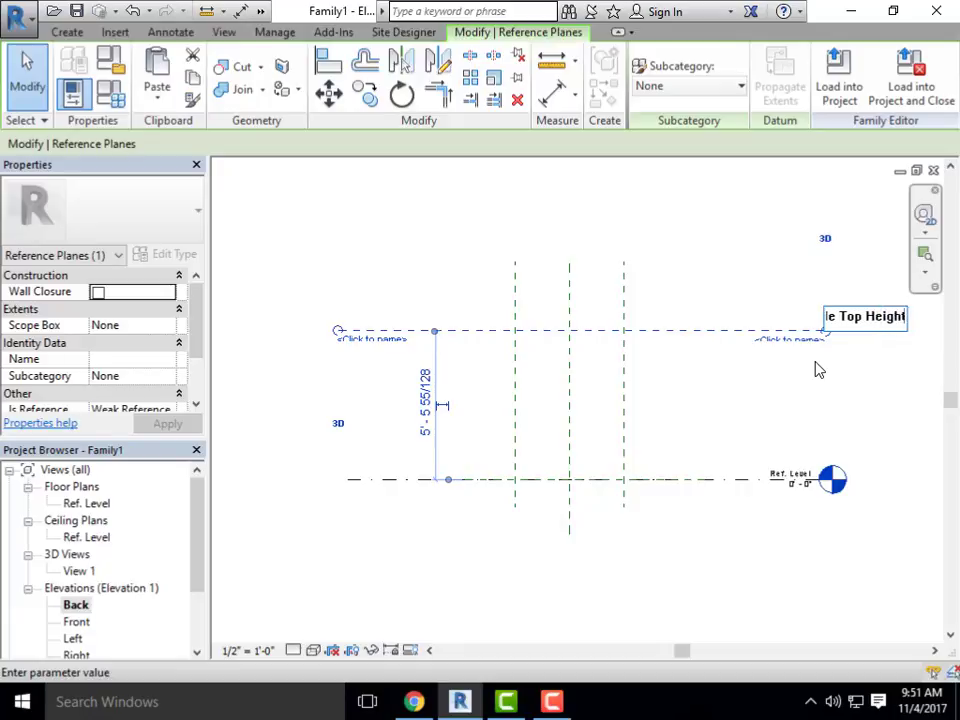
pyautogui.press('Return')
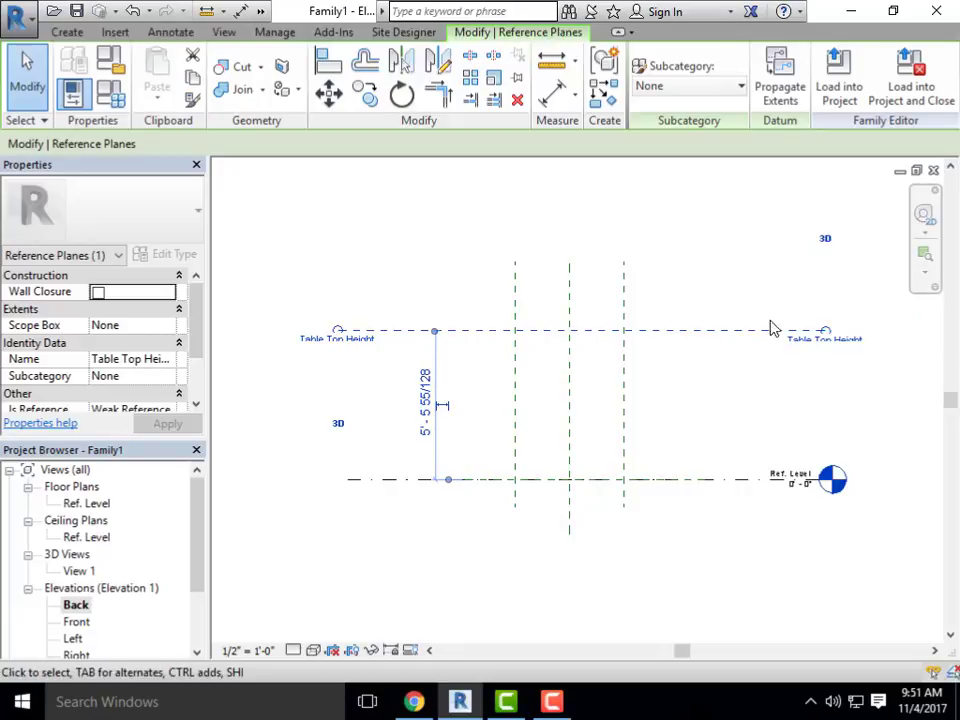
pyautogui.scroll(1, 772, 327)
pyautogui.click(770, 368)
# Place an aligned dimension between Ref. Level and the Table Top Height reference plane in the Back elevation
pyautogui.scroll(-2, 770, 368)
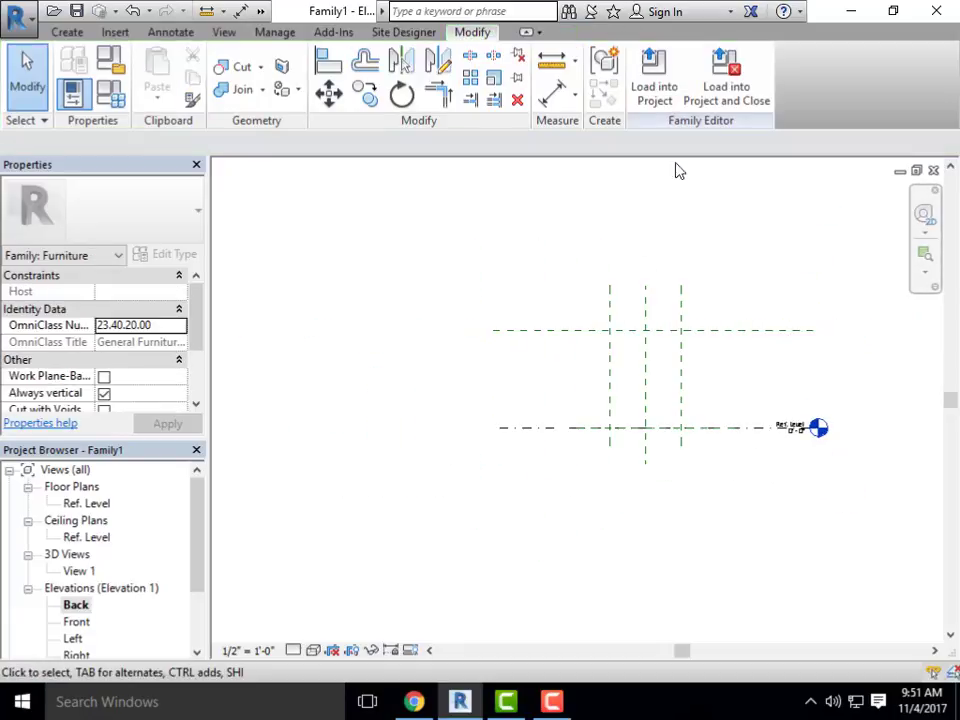
pyautogui.click(66, 32)
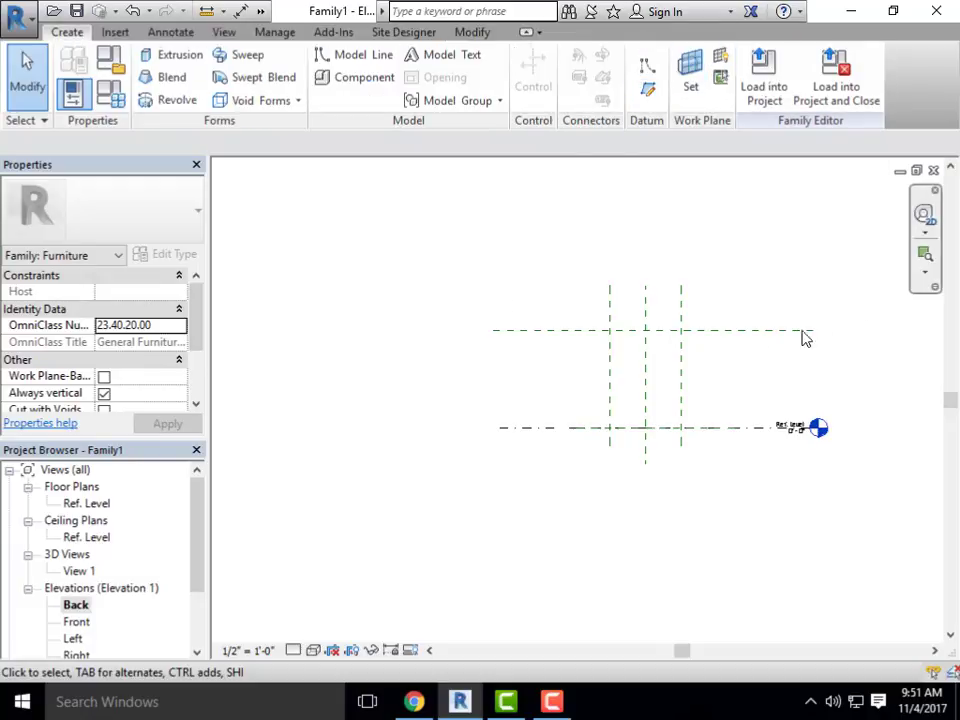
pyautogui.scroll(2, 696, 334)
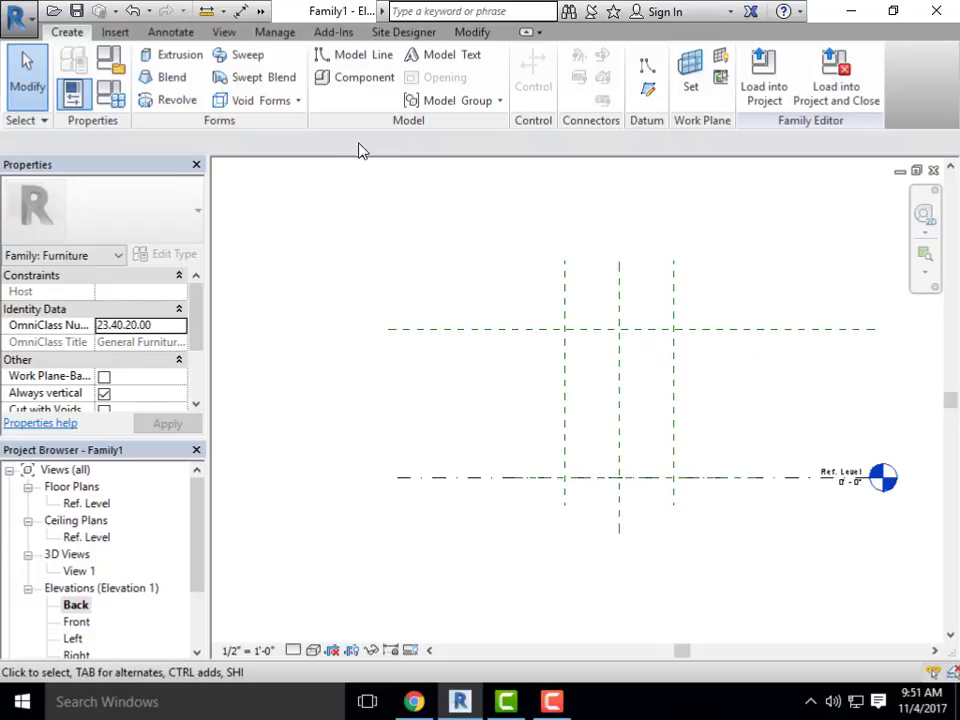
pyautogui.click(160, 33)
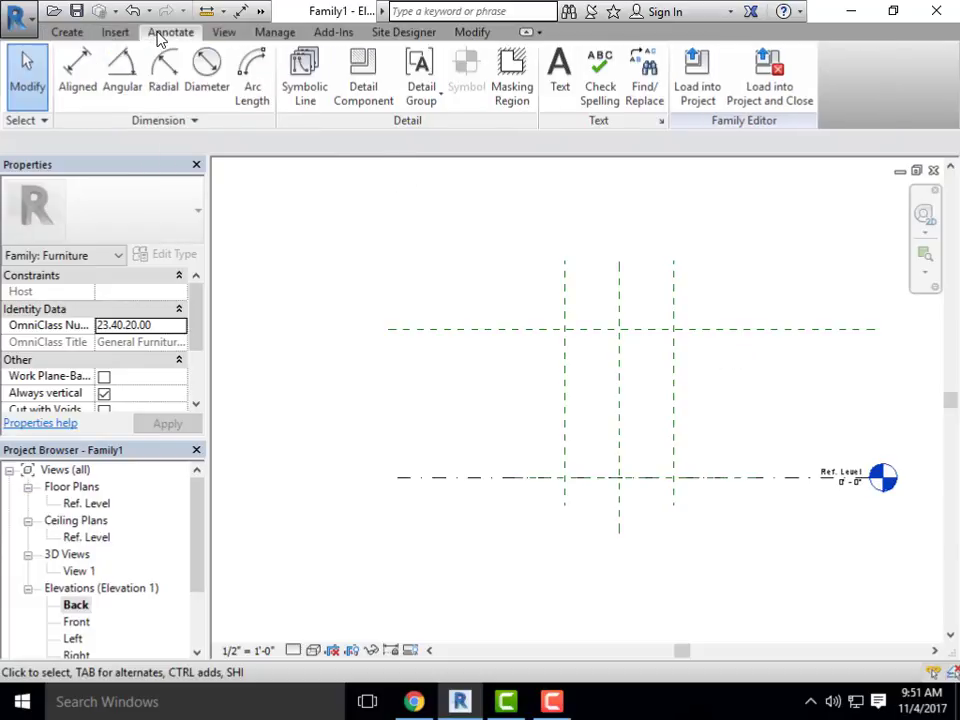
pyautogui.click(77, 72)
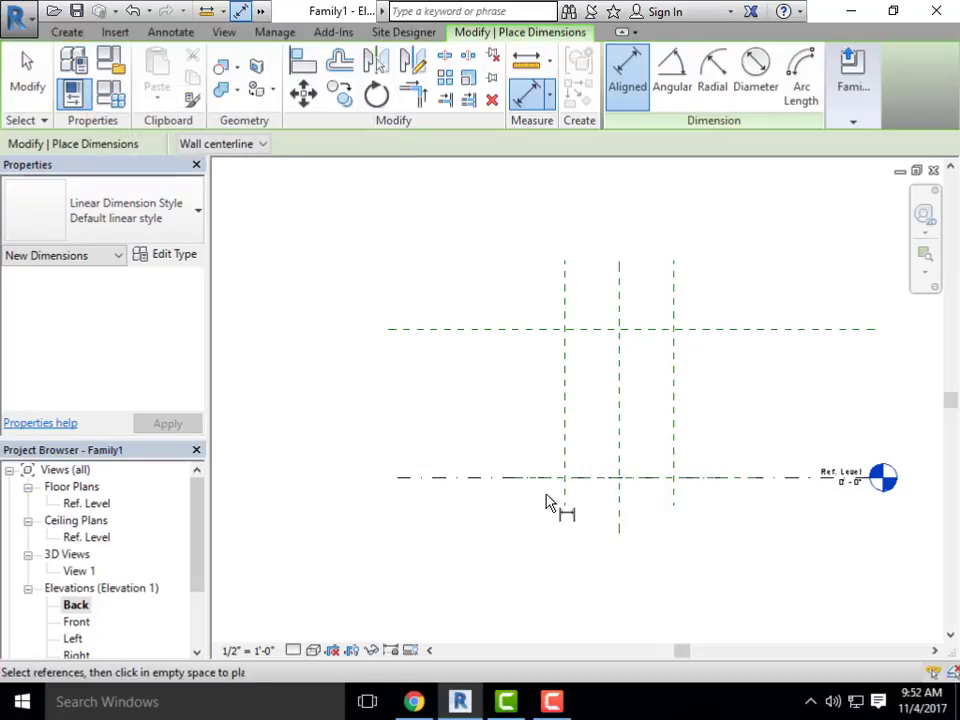
pyautogui.scroll(2, 519, 496)
pyautogui.scroll(-3, 491, 474)
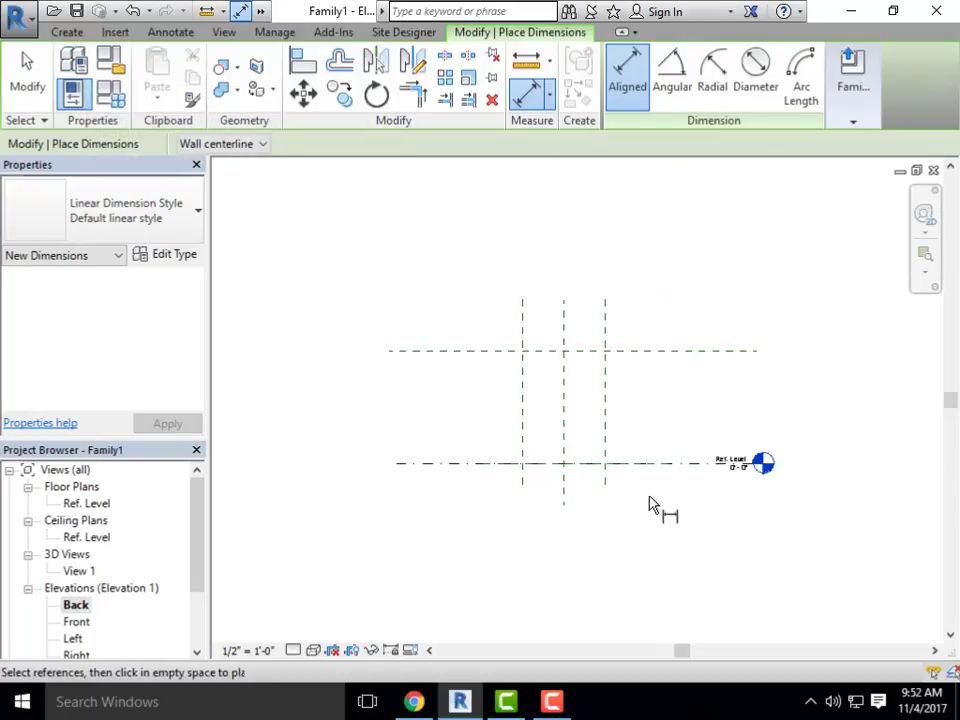
pyautogui.scroll(2, 493, 476)
pyautogui.scroll(-3, 420, 455)
pyautogui.scroll(-2, 490, 452)
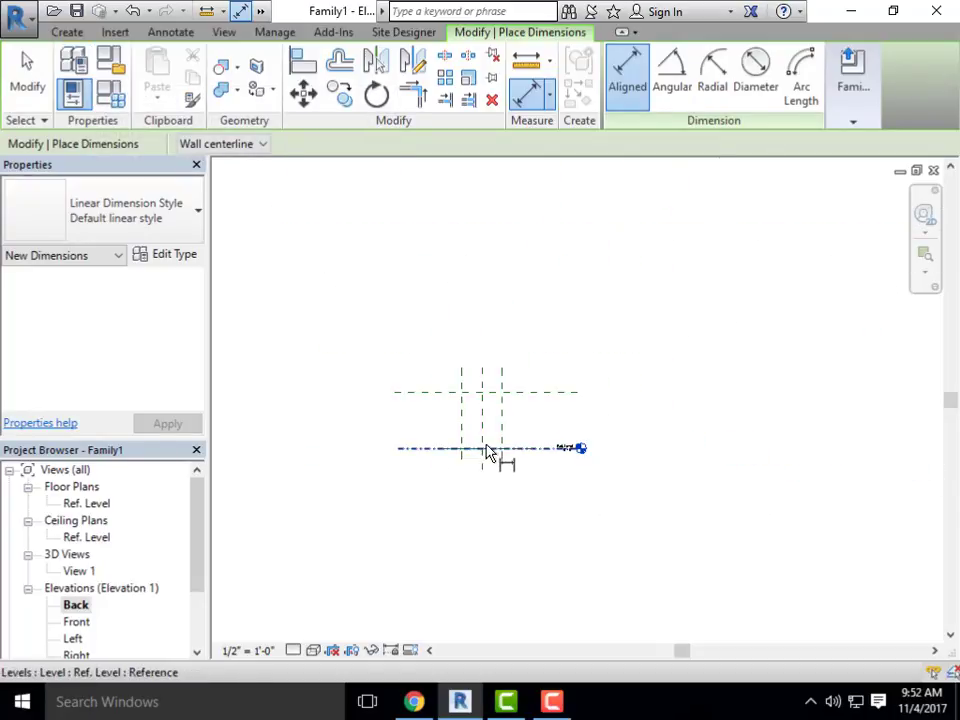
pyautogui.scroll(2, 441, 414)
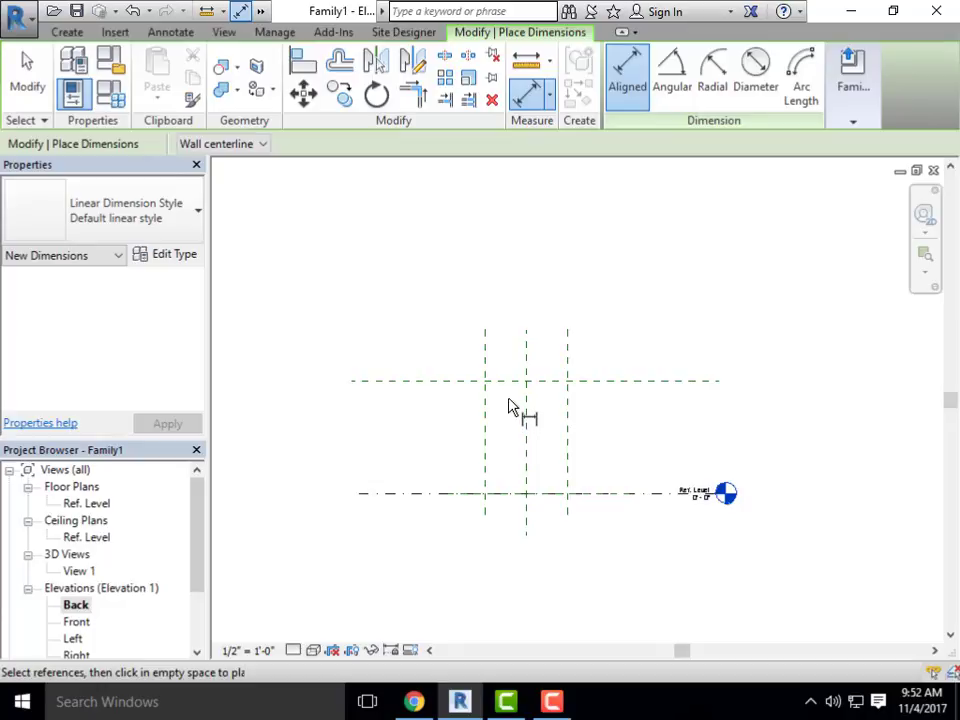
pyautogui.scroll(1, 594, 561)
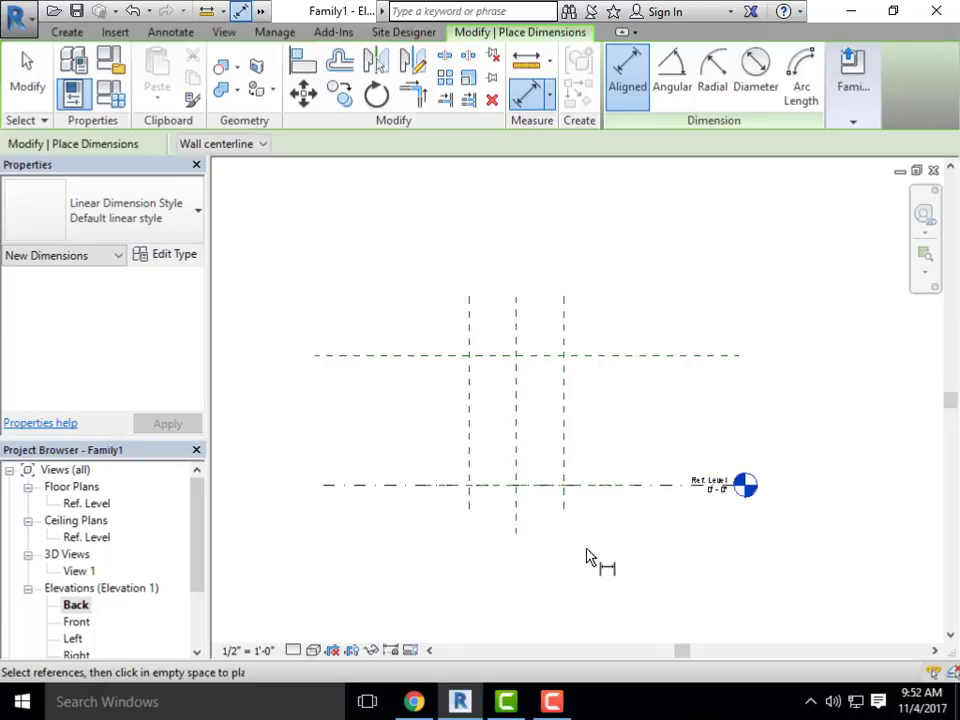
pyautogui.click(422, 487)
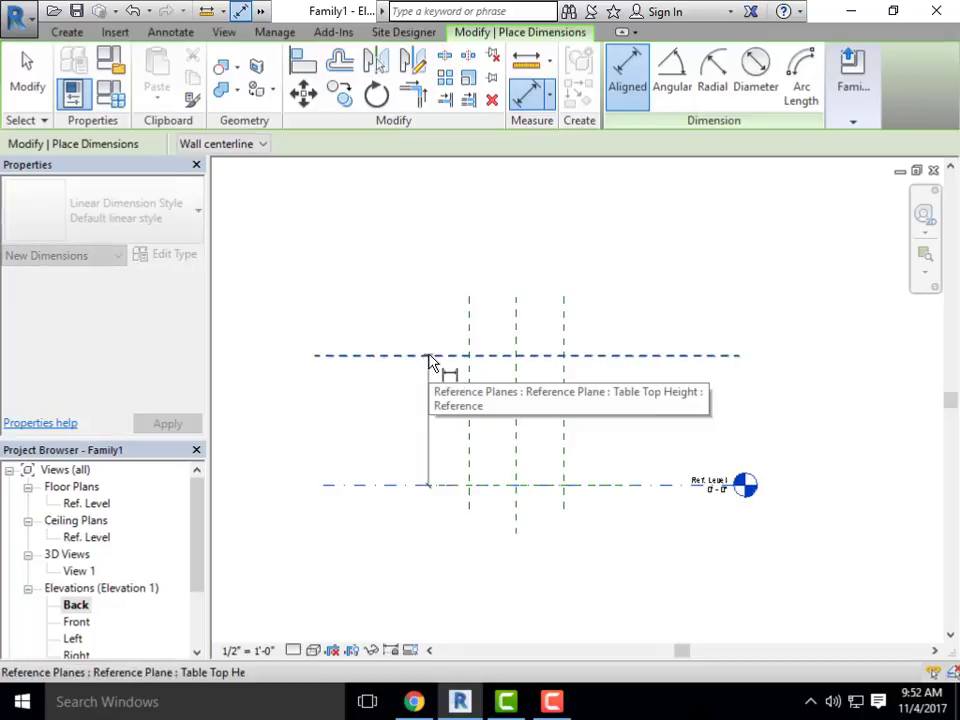
pyautogui.click(431, 358)
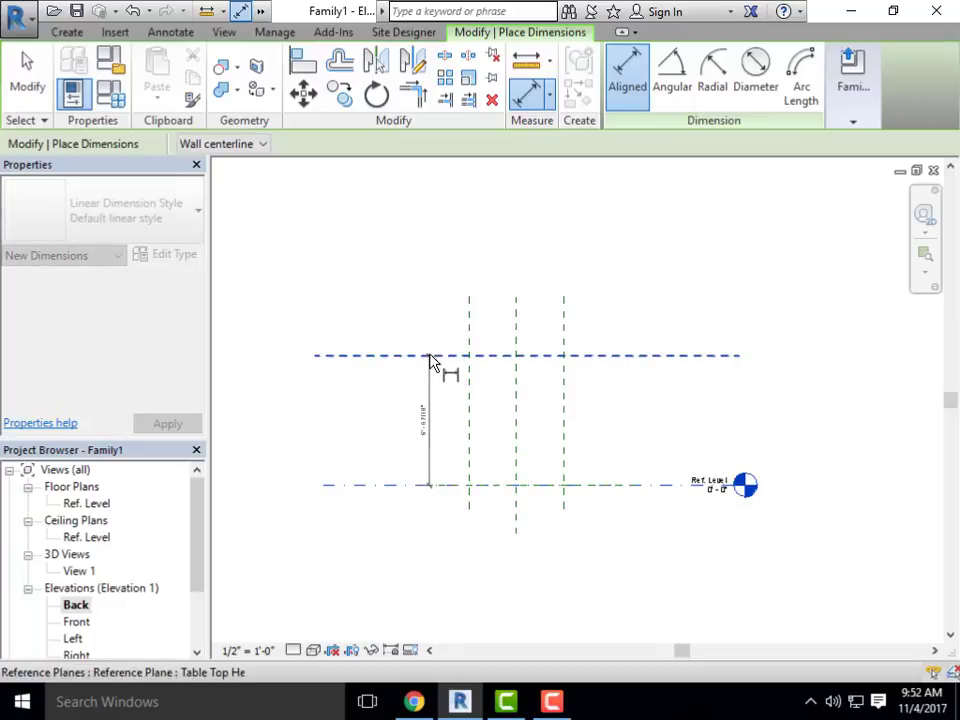
pyautogui.click(407, 452)
pyautogui.scroll(2, 455, 450)
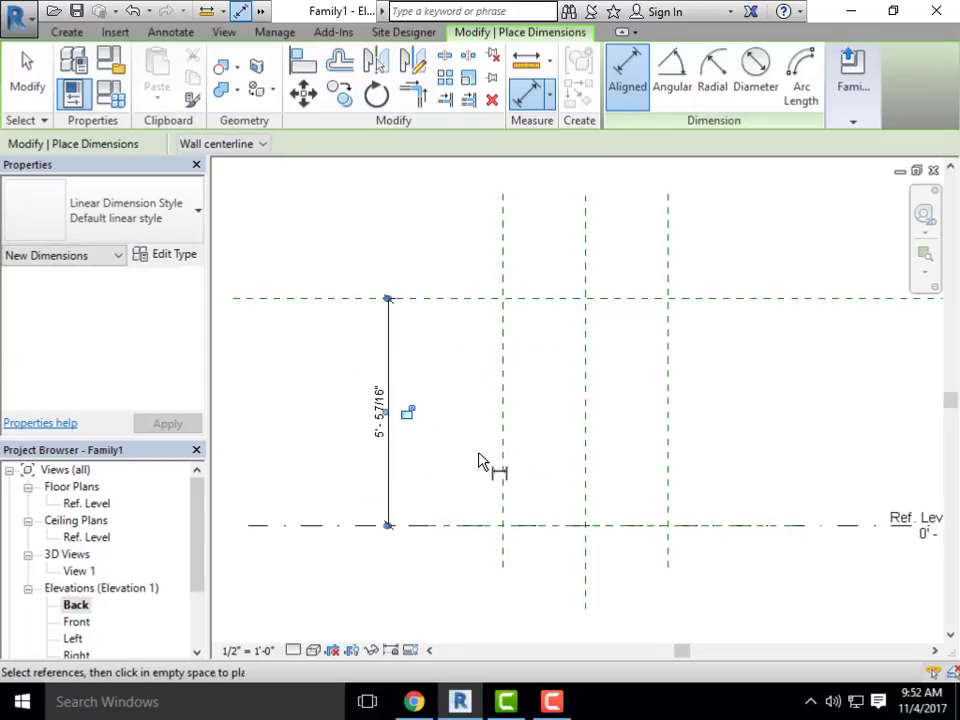
pyautogui.scroll(-1, 478, 460)
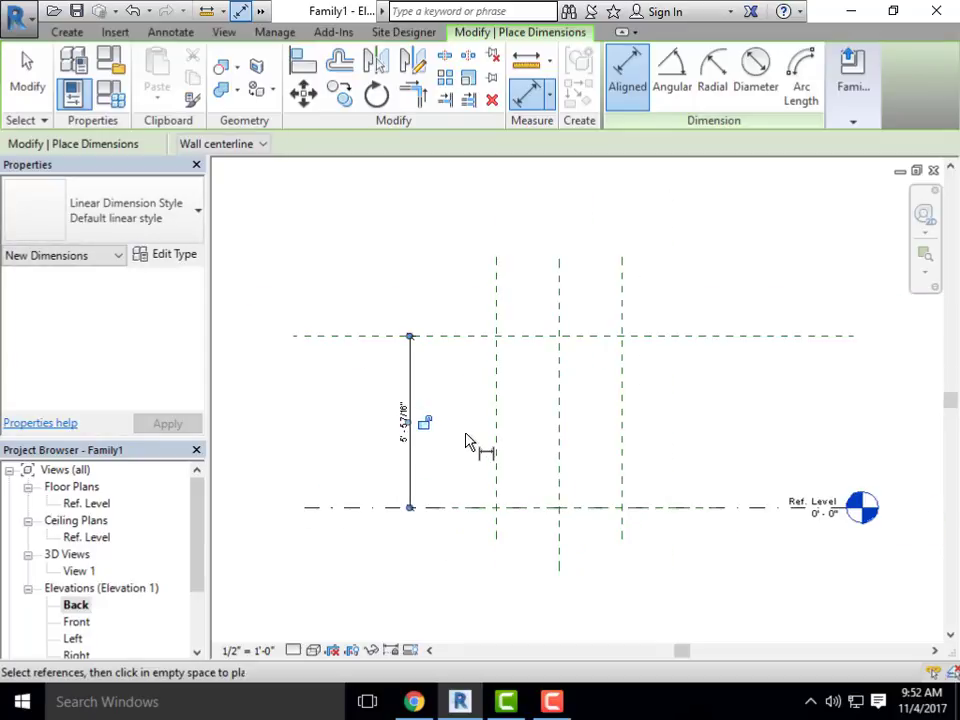
pyautogui.press('Escape')
pyautogui.press('Escape')
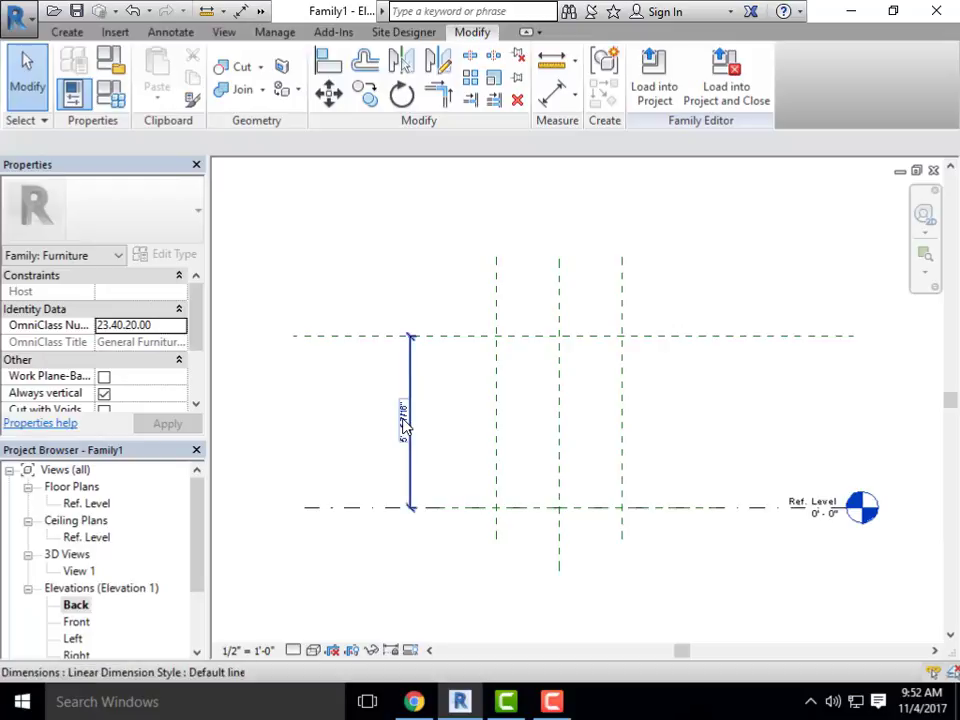
# Label the vertical dimension above Ref. Level with a new family type parameter named Table Top Height, grouped under Dimensions
pyautogui.click(410, 440)
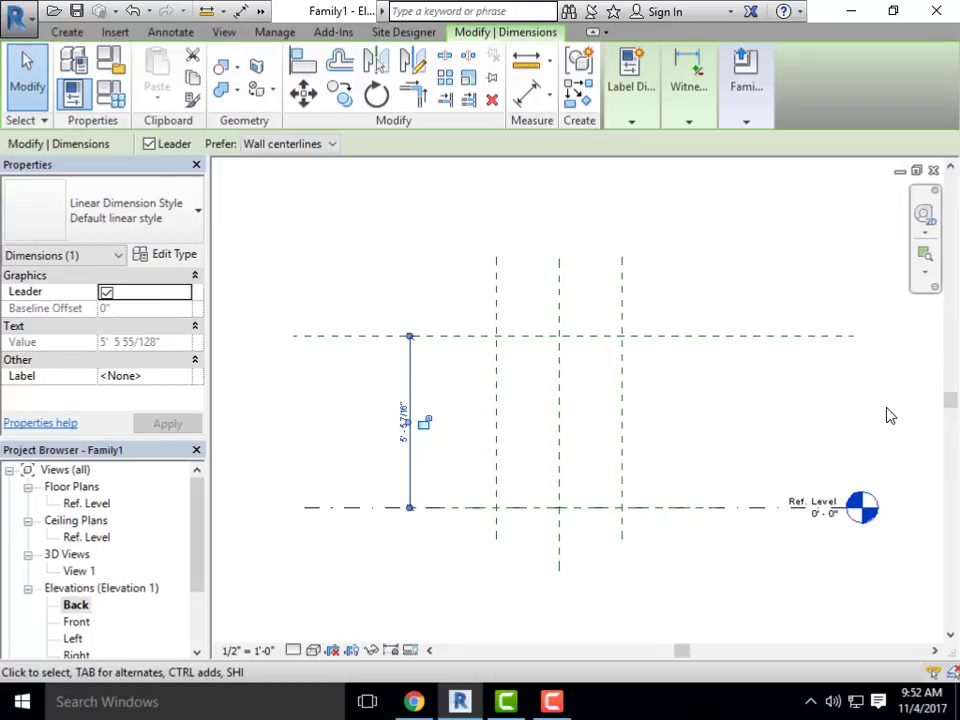
pyautogui.click(632, 122)
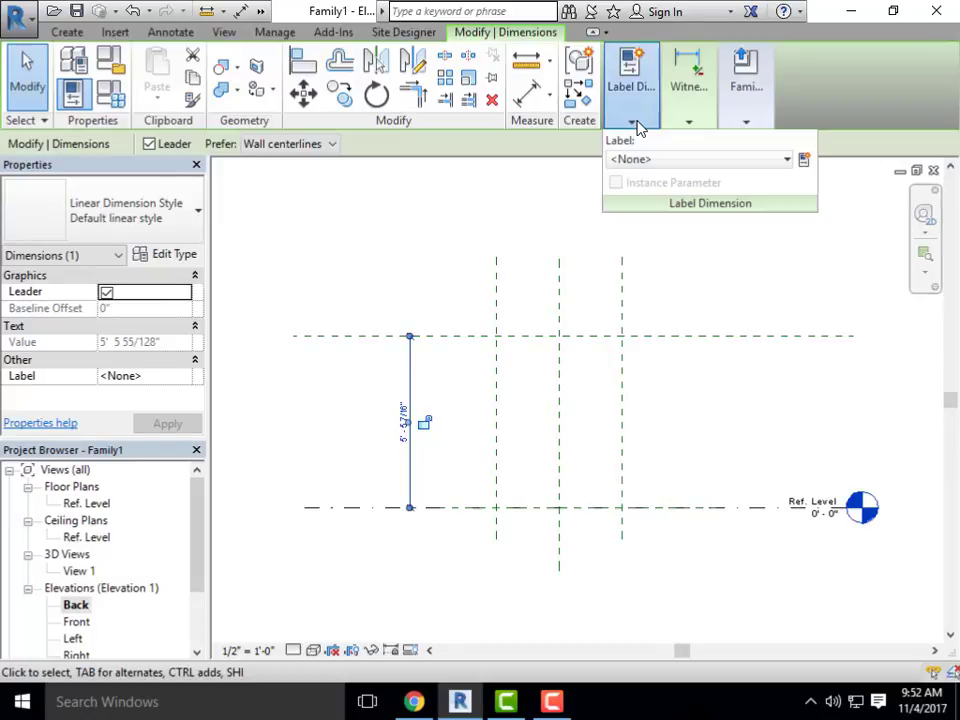
pyautogui.click(804, 161)
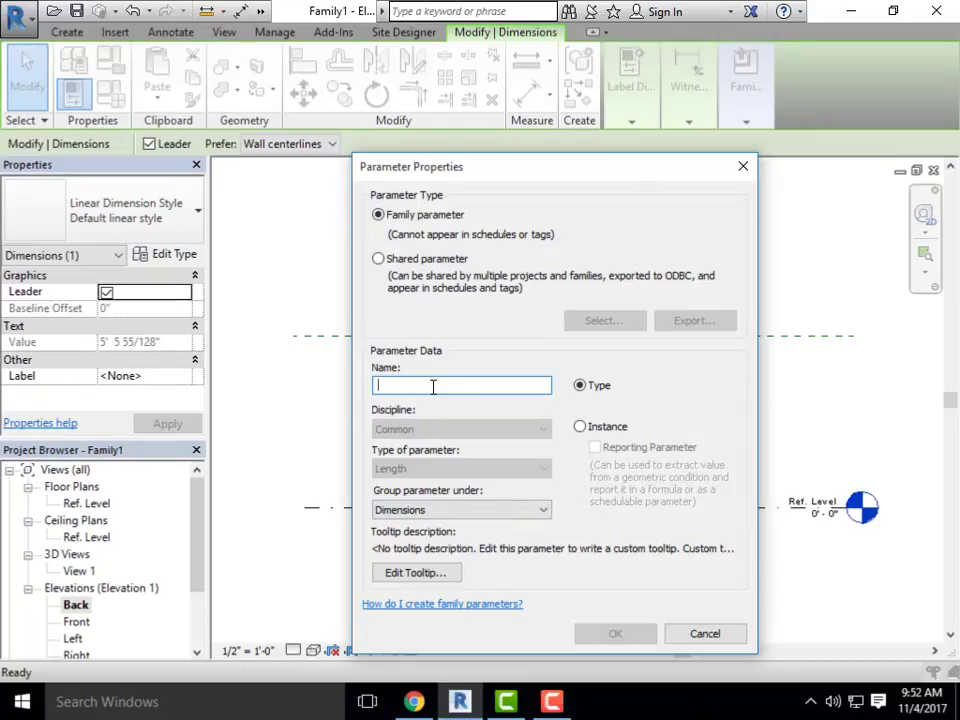
pyautogui.write('Table Top Height')
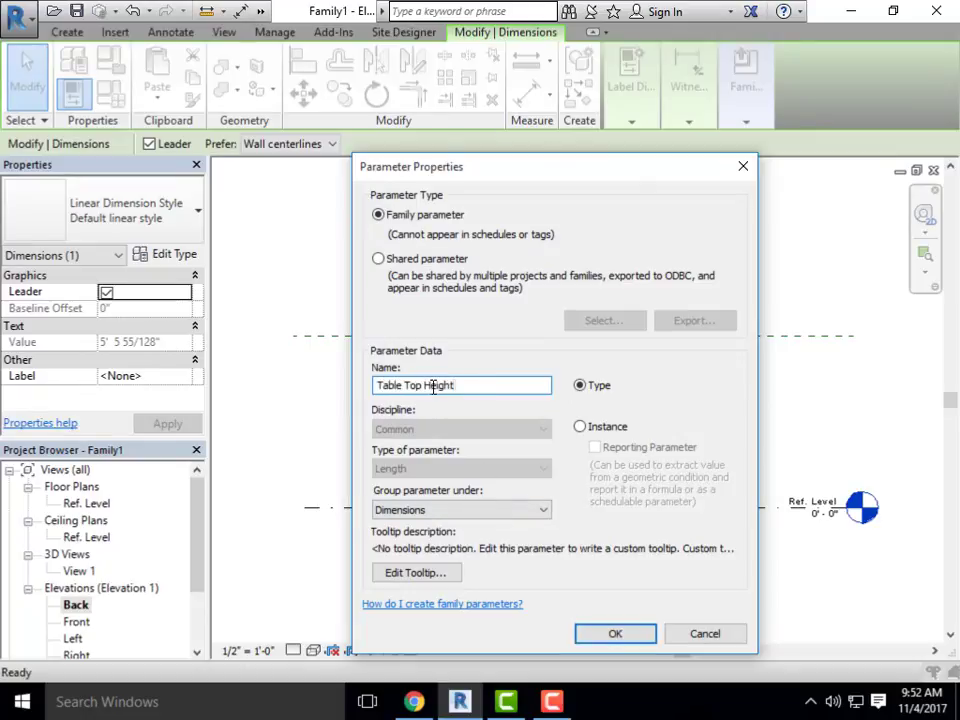
pyautogui.click(615, 633)
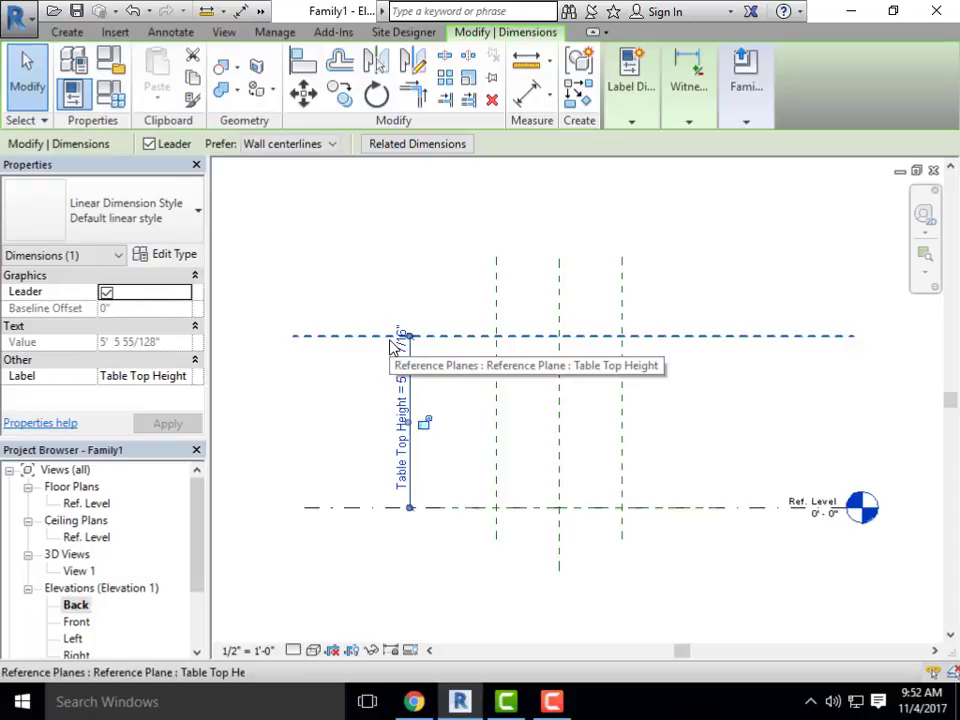
# Open the Ref. Level floor plan and bring up the family types settings beside the drawing
pyautogui.doubleClick(92, 504)
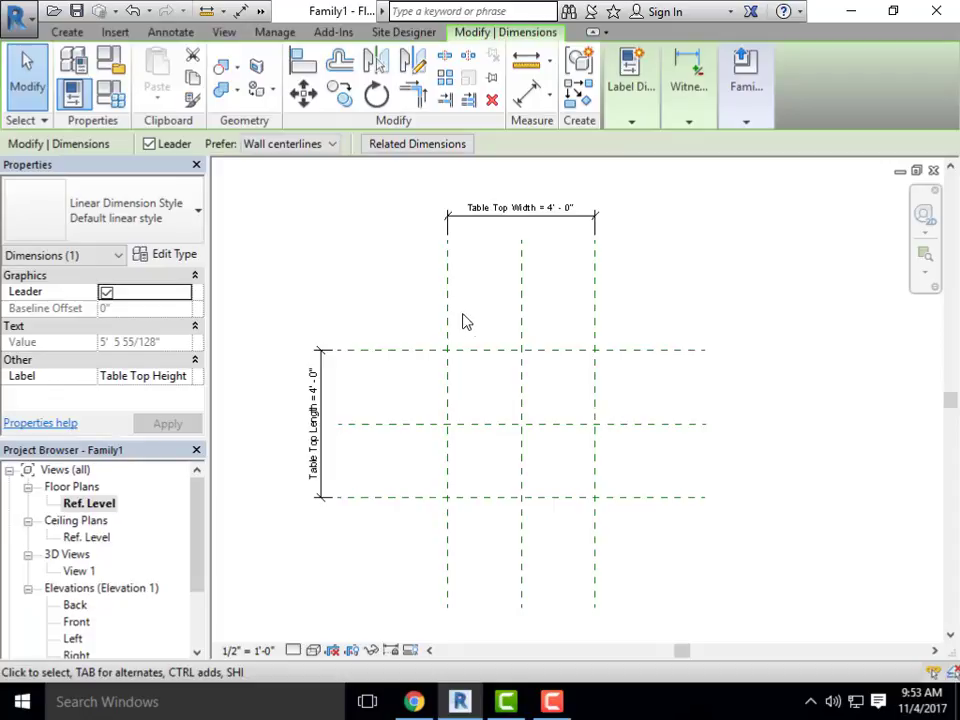
pyautogui.click(110, 97)
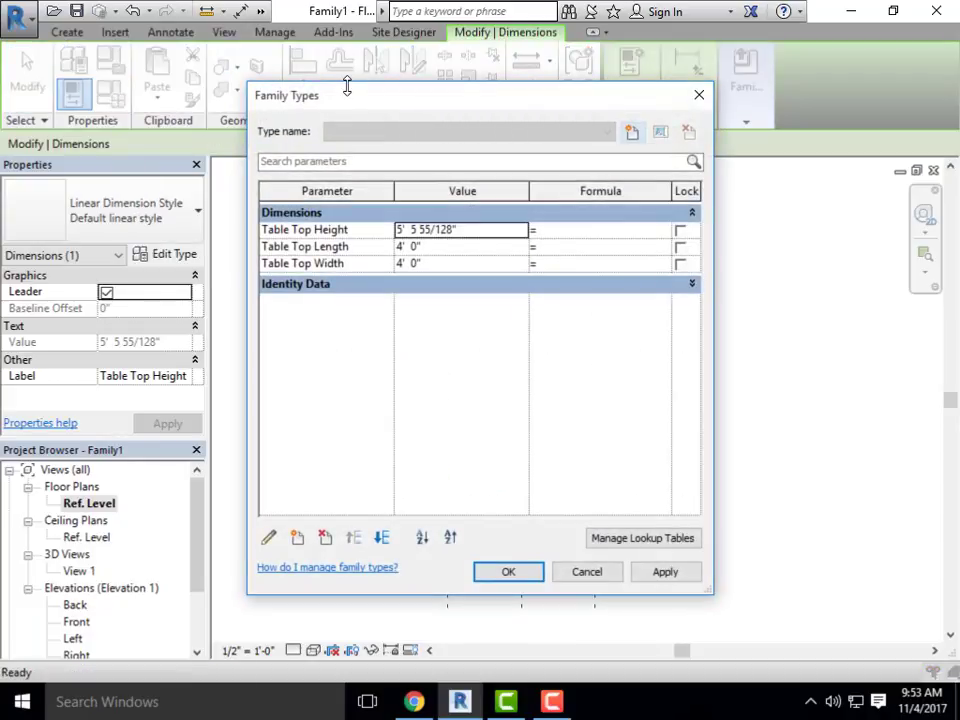
pyautogui.moveTo(514, 99); pyautogui.dragTo(722, 99)
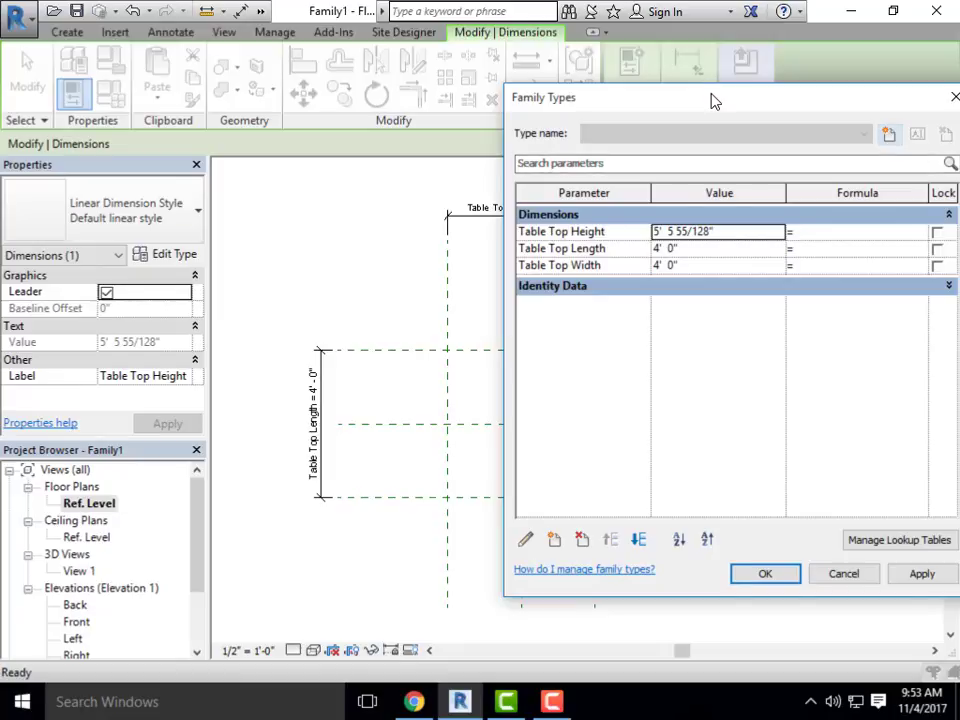
pyautogui.moveTo(711, 99); pyautogui.dragTo(641, 99)
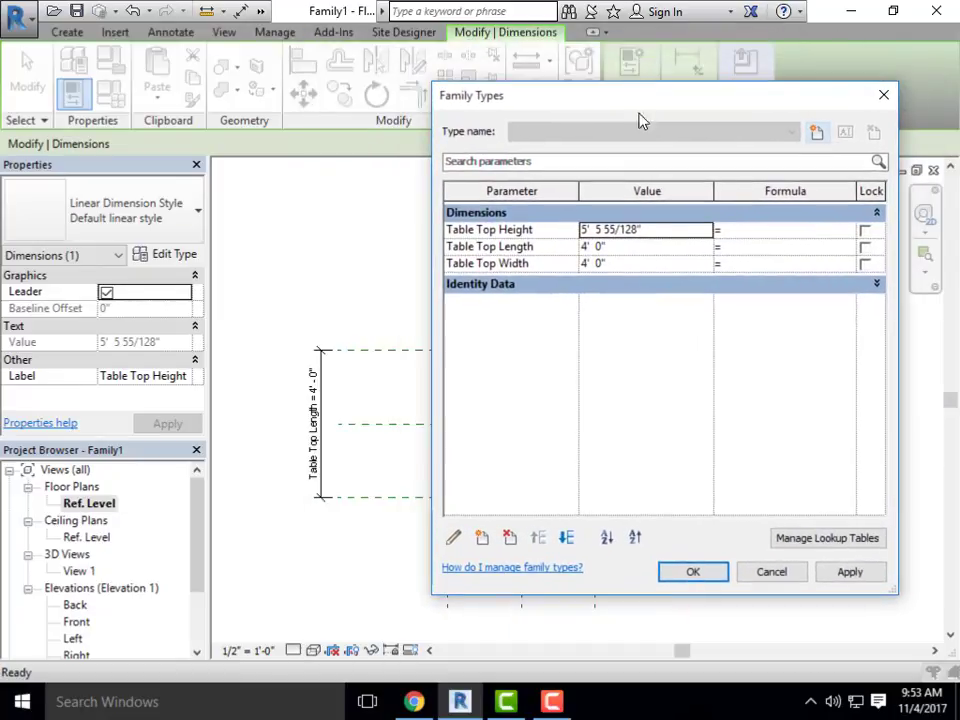
# Flex the family by applying a Table Top Width of 6' and uncover the reference planes to check them
pyautogui.click(619, 264)
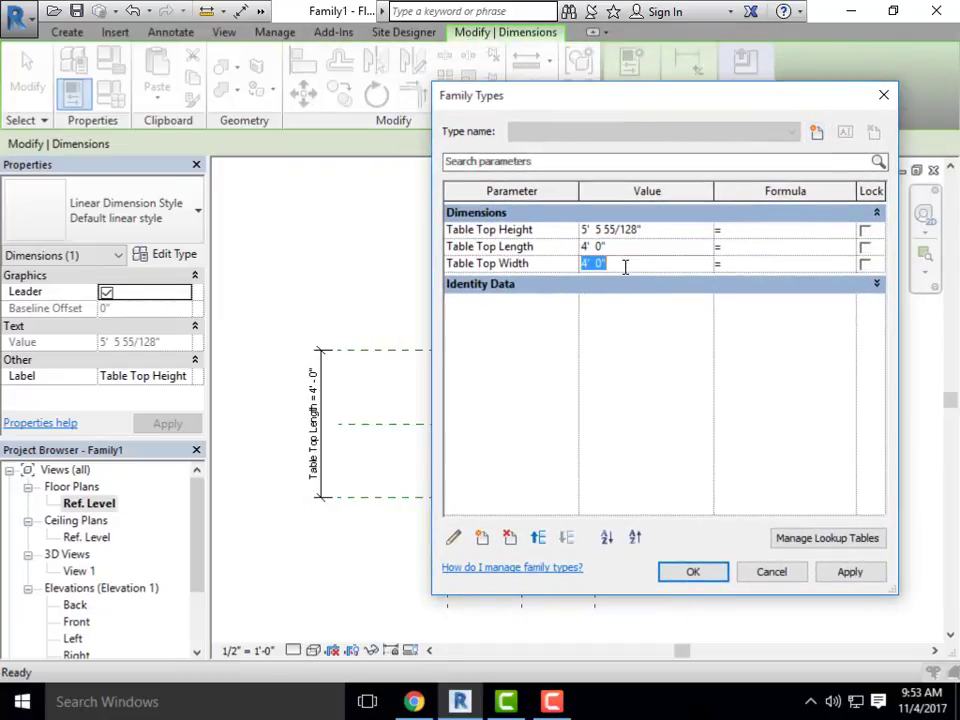
pyautogui.write('6')
pyautogui.press('Tab')
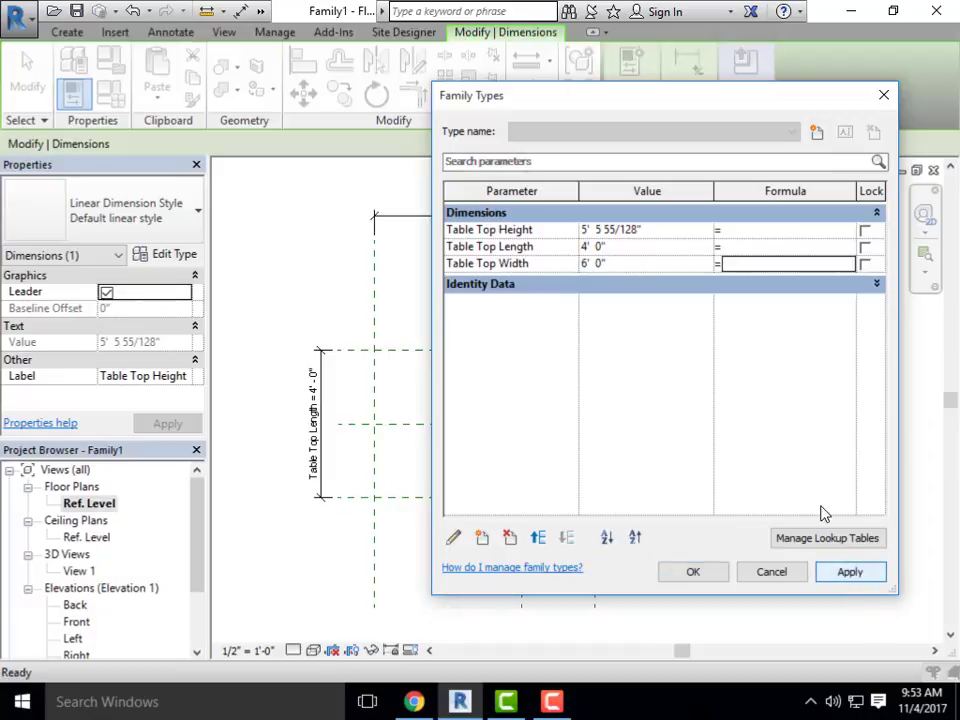
pyautogui.moveTo(597, 101); pyautogui.dragTo(812, 313)
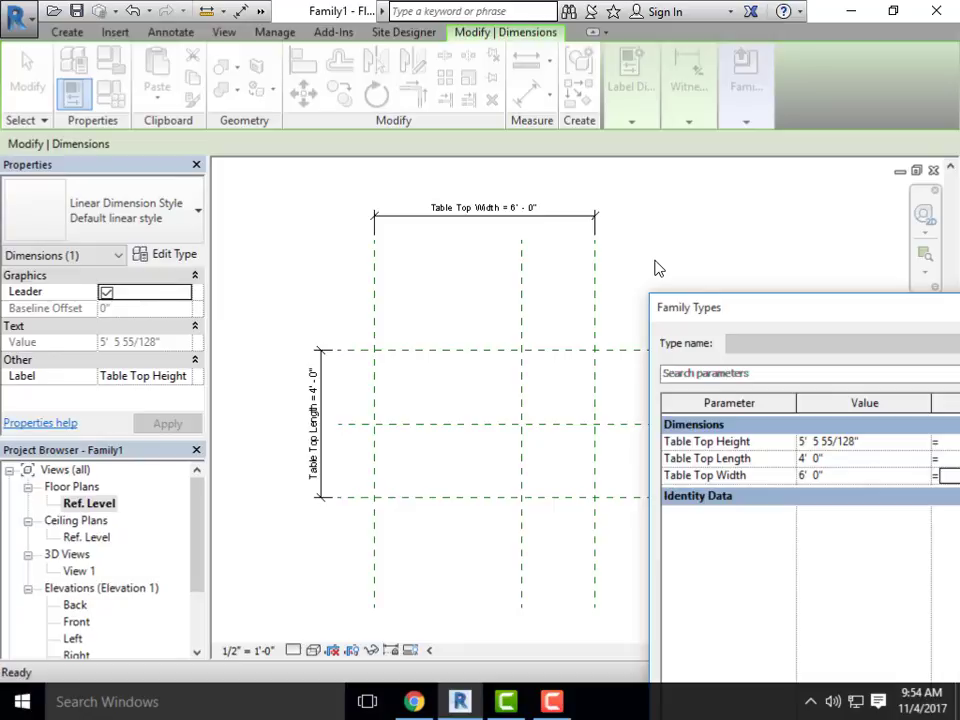
# Flex the family by applying a Table Top Length of 6'
pyautogui.click(835, 457)
pyautogui.write('6')
pyautogui.press('Tab')
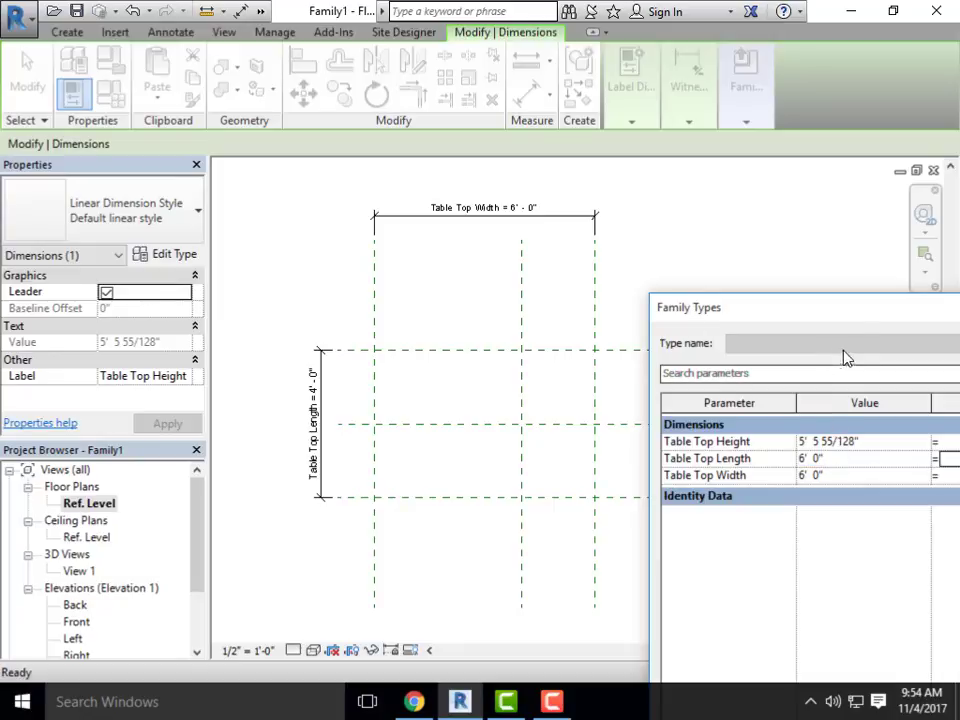
pyautogui.moveTo(829, 304); pyautogui.dragTo(753, 233)
pyautogui.click(807, 639)
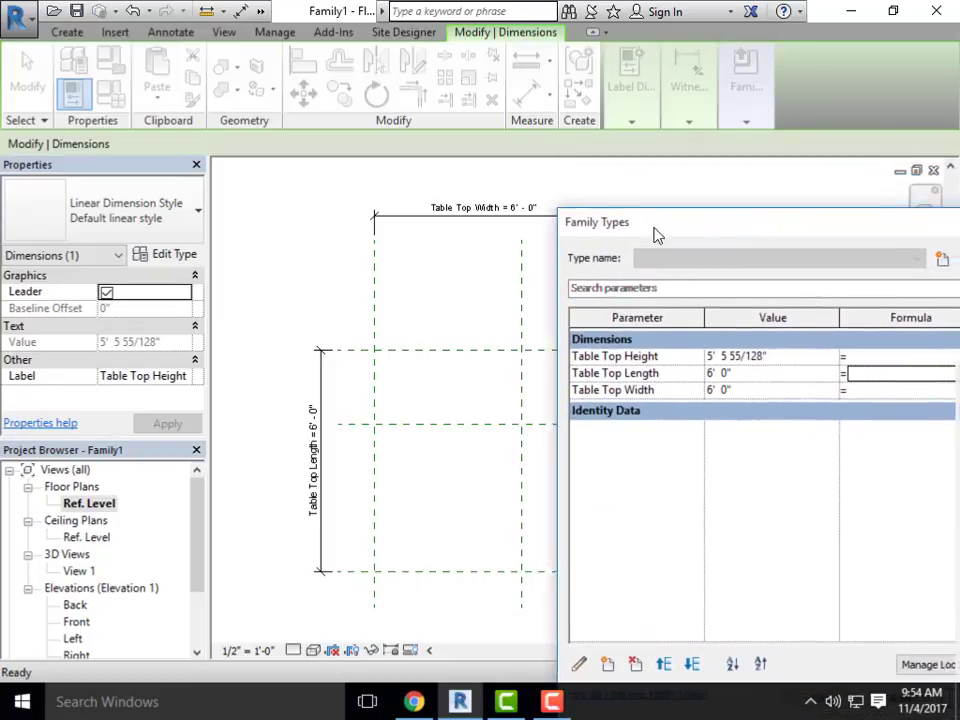
# Set the Table Top Length parameter back to 4' in the family types
pyautogui.moveTo(657, 234); pyautogui.dragTo(636, 228)
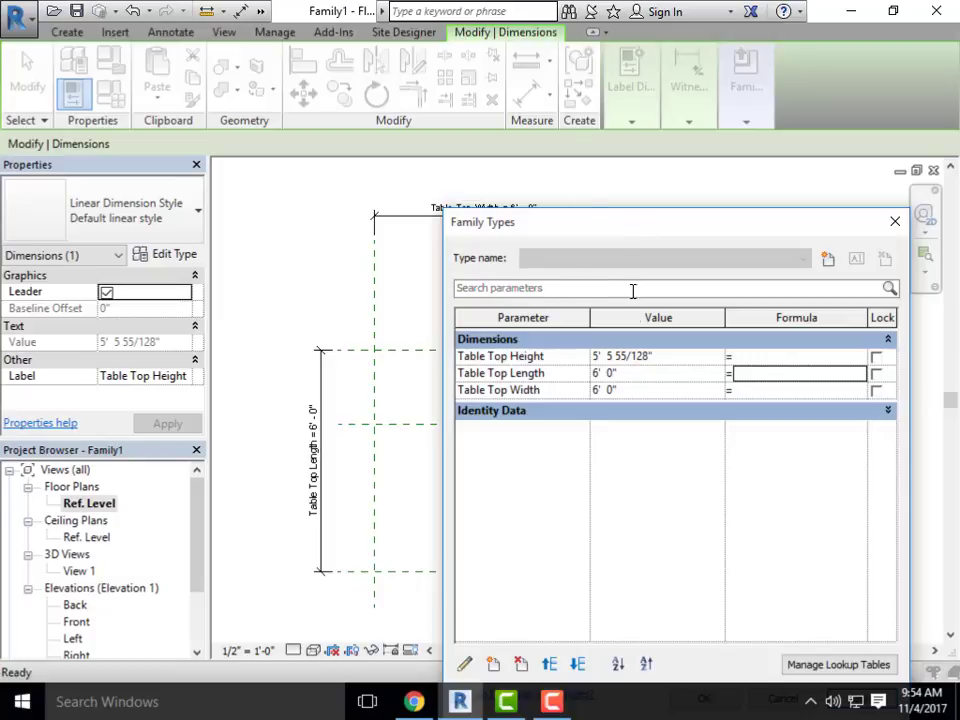
pyautogui.click(634, 374)
pyautogui.doubleClick(632, 373)
pyautogui.write('4')
pyautogui.press('Tab')
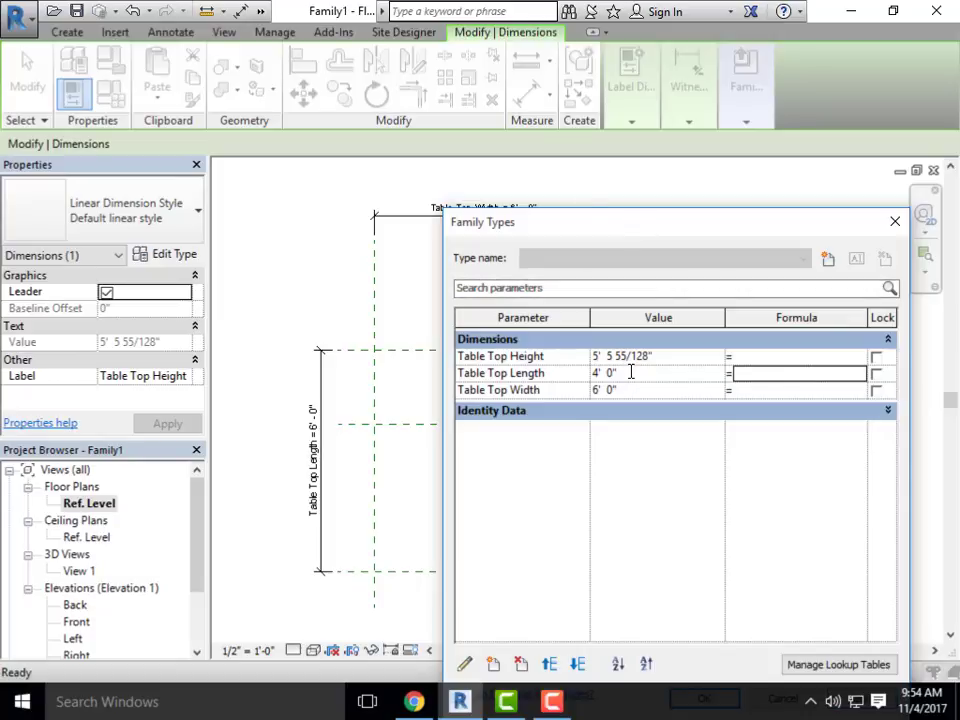
# Set the Table Top Width parameter back to 4', apply the parameter values and close the family types
pyautogui.click(642, 391)
pyautogui.doubleClick(642, 391)
pyautogui.write('4')
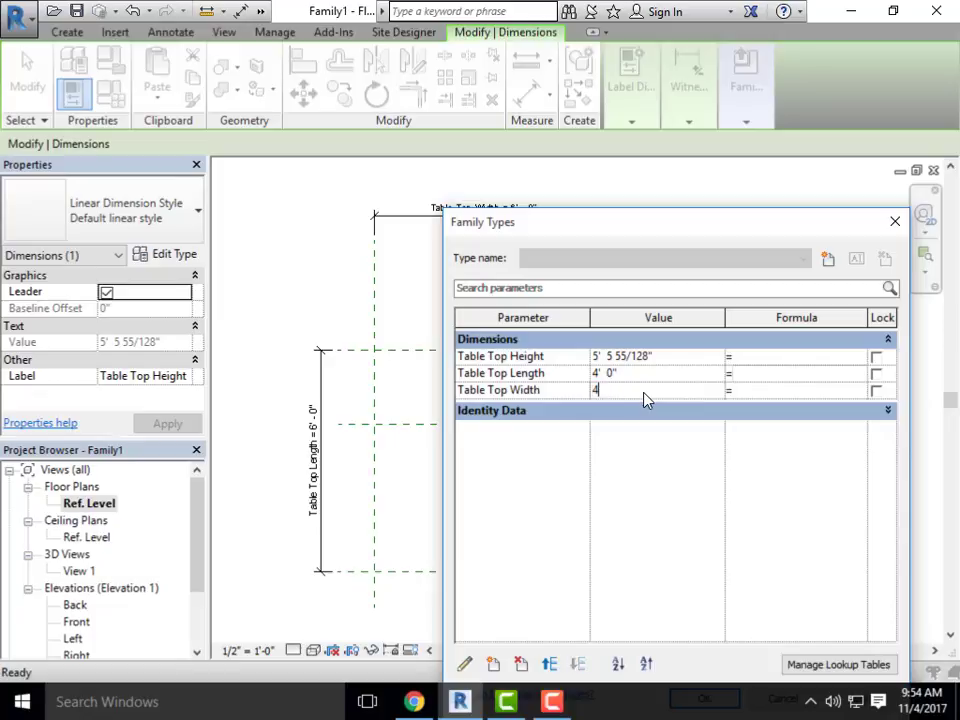
pyautogui.press('Tab')
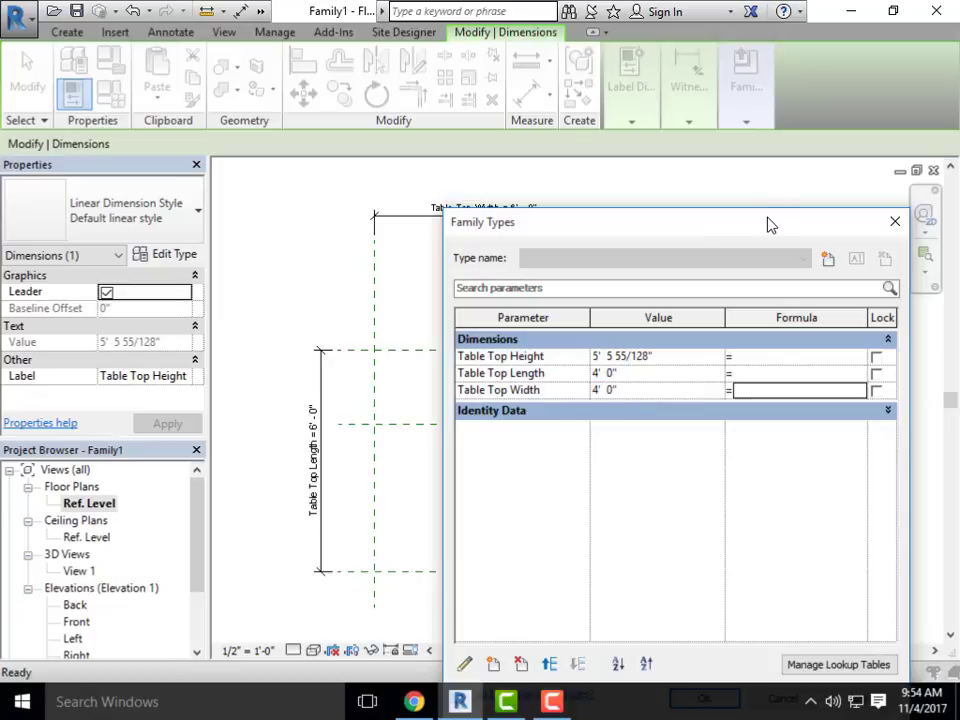
pyautogui.moveTo(770, 224); pyautogui.dragTo(711, 161)
pyautogui.click(802, 636)
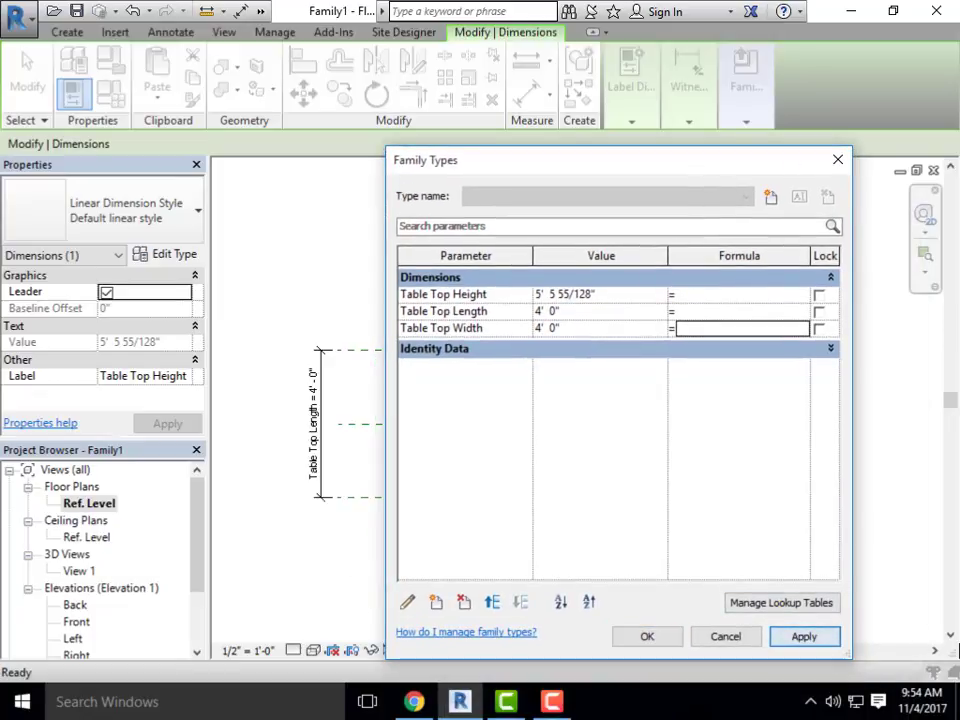
pyautogui.click(638, 636)
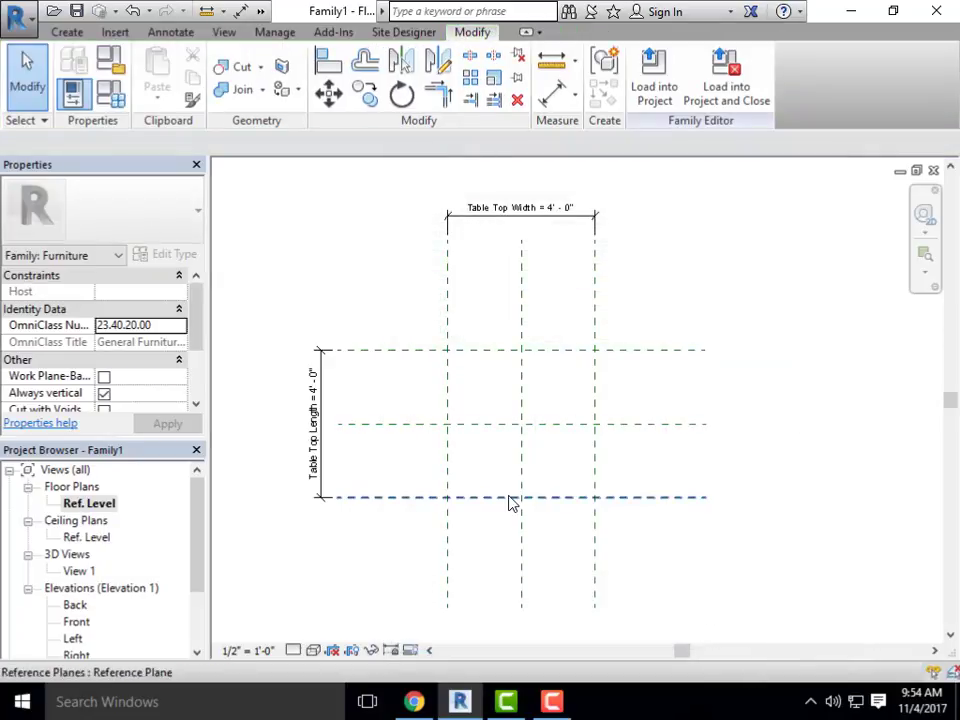
pyautogui.scroll(1, 509, 500)
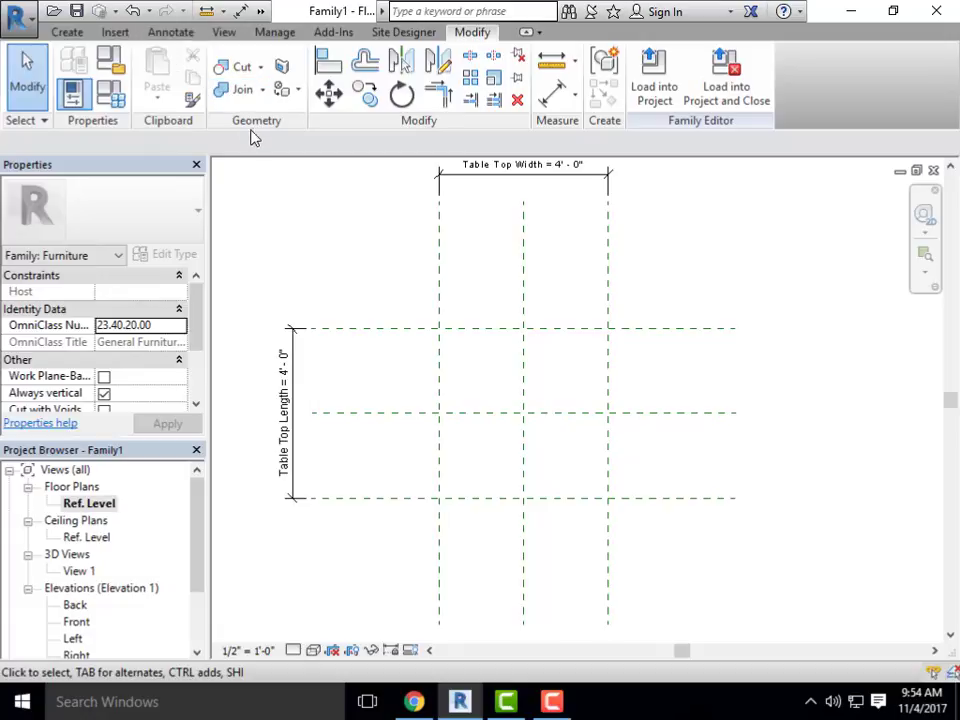
# Place a continuous aligned dimension across the three horizontal reference planes, inside the Table Top Length dimension
pyautogui.moveTo(484, 341); pyautogui.dragTo(491, 347, button='middle')
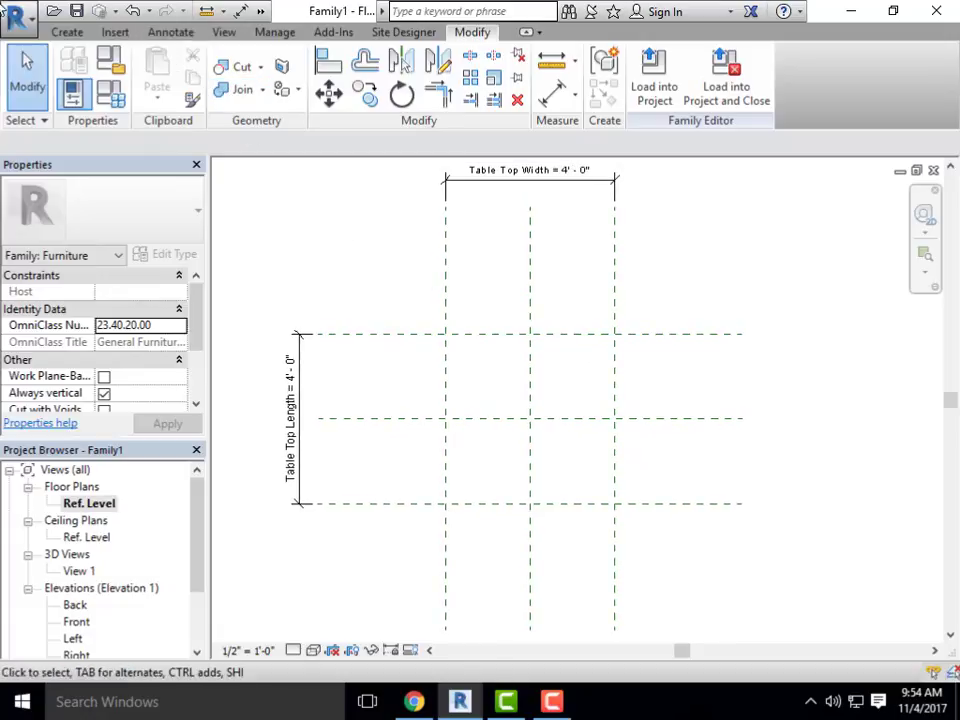
pyautogui.click(168, 32)
pyautogui.click(86, 84)
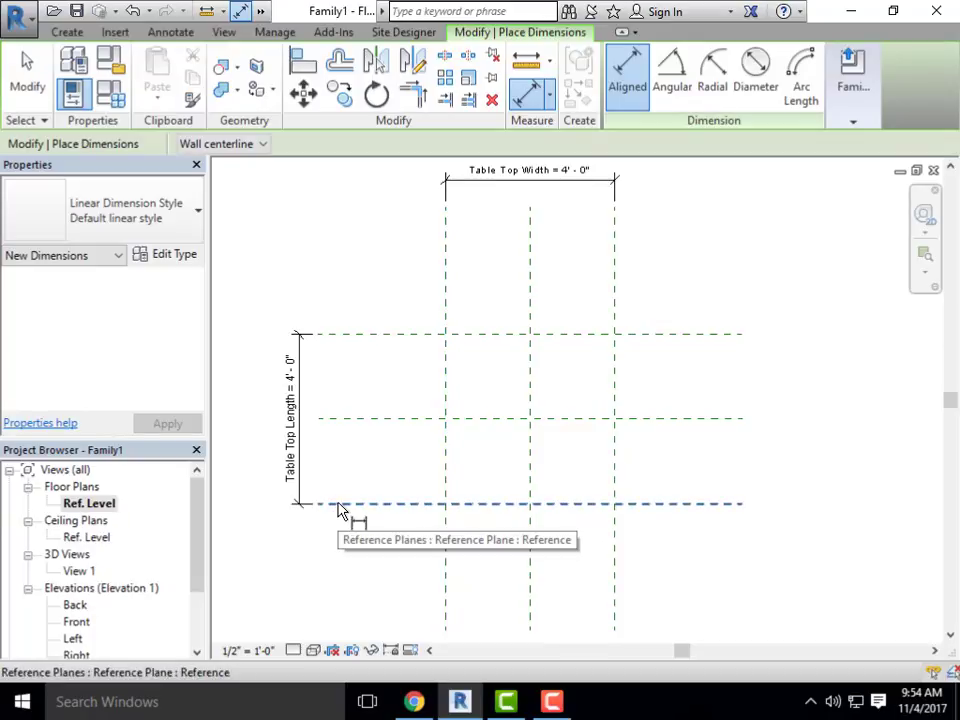
pyautogui.click(340, 505)
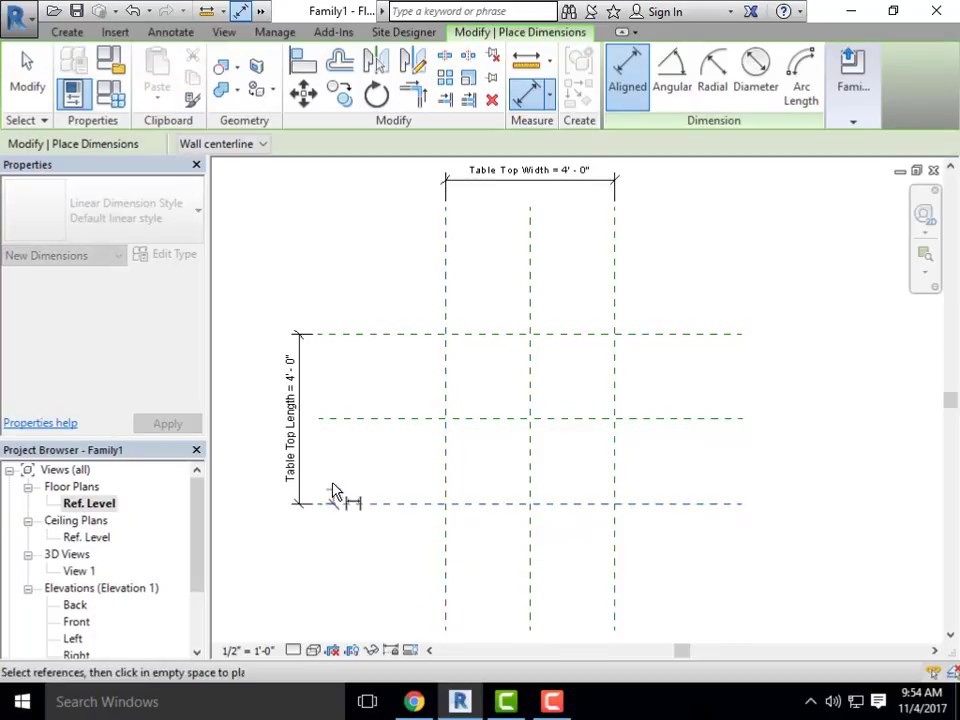
pyautogui.click(333, 421)
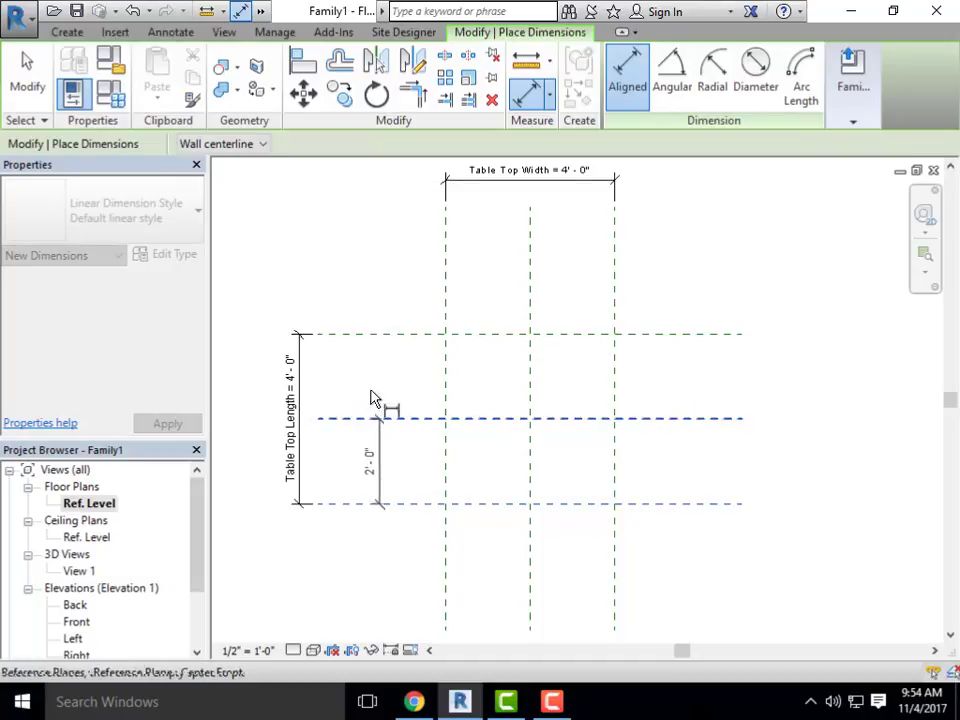
pyautogui.click(353, 335)
pyautogui.click(350, 311)
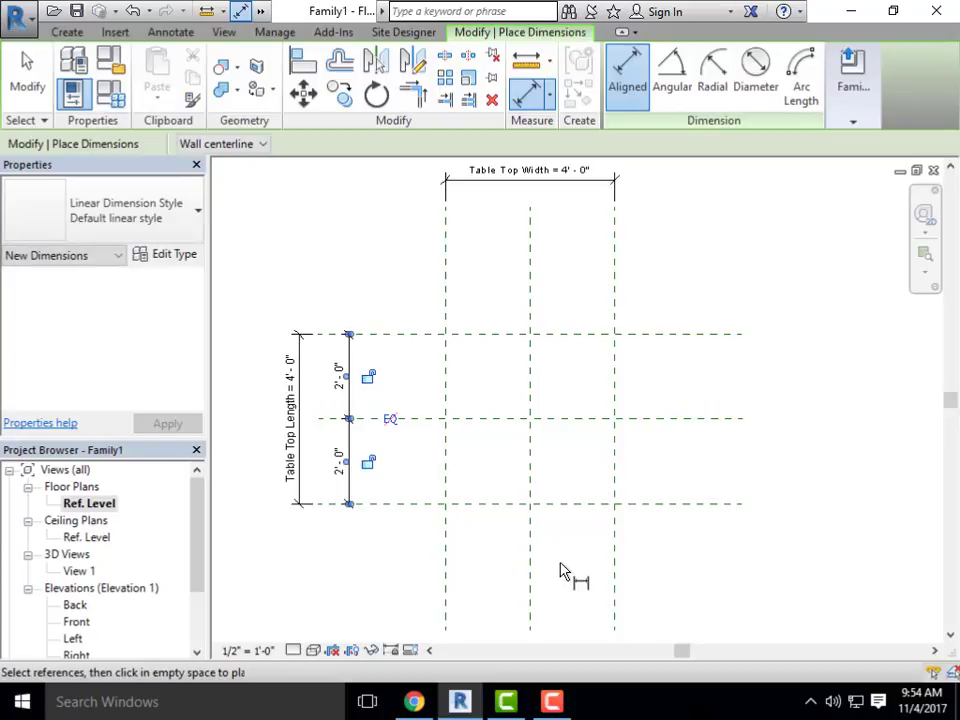
pyautogui.scroll(2, 321, 419)
pyautogui.scroll(-2, 350, 350)
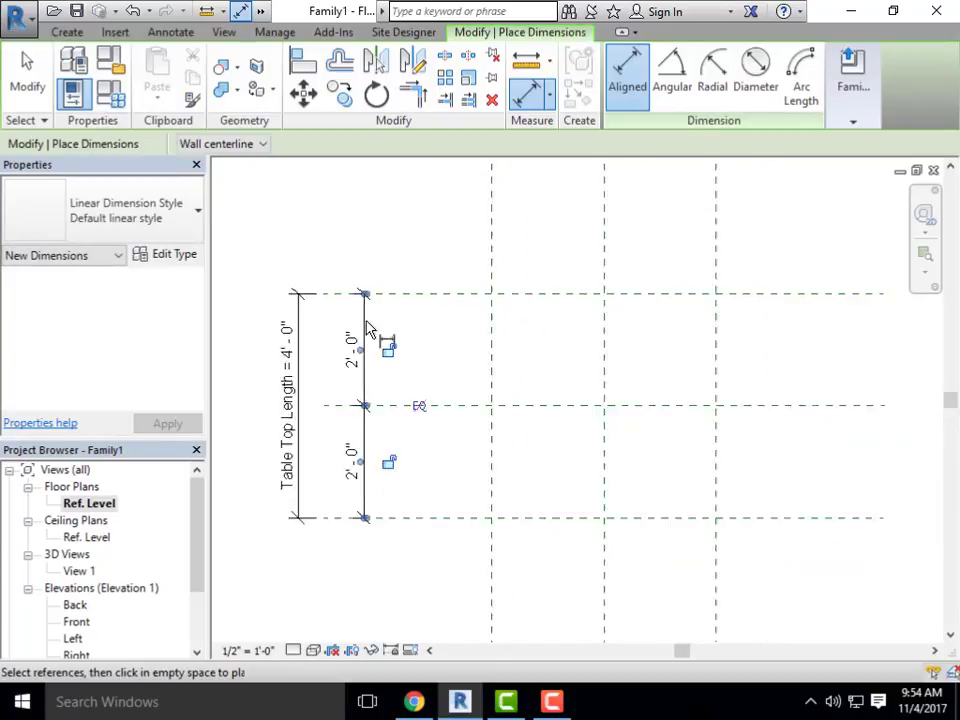
pyautogui.scroll(2, 343, 354)
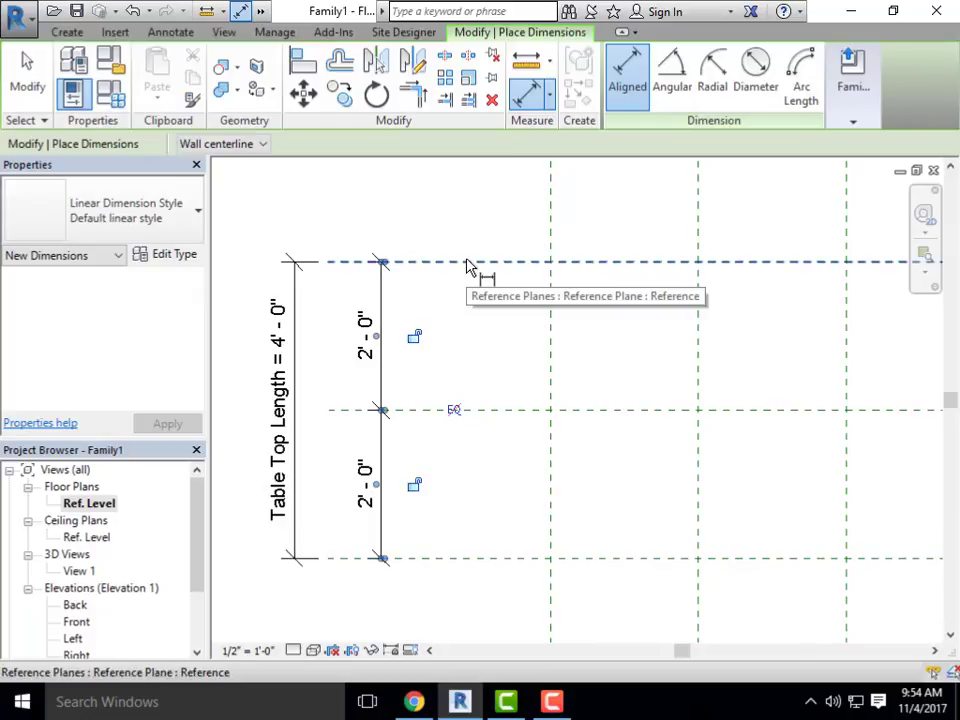
pyautogui.press('Escape')
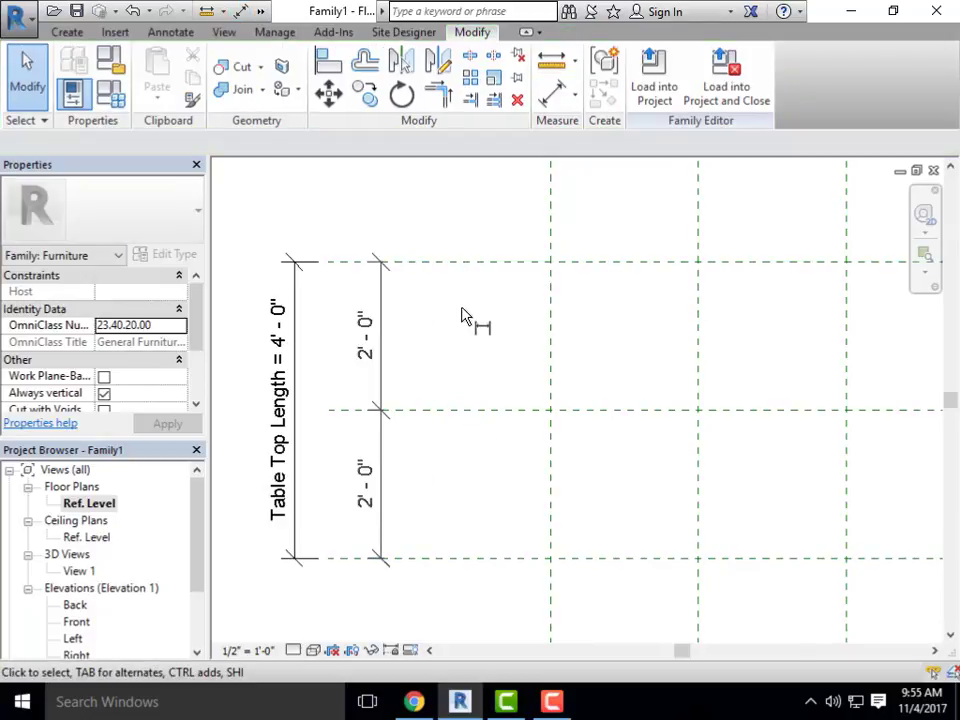
# Apply the EQ constraint to the continuous dimension across the three horizontal reference planes
pyautogui.scroll(-2, 448, 345)
pyautogui.scroll(2, 414, 334)
pyautogui.click(410, 334)
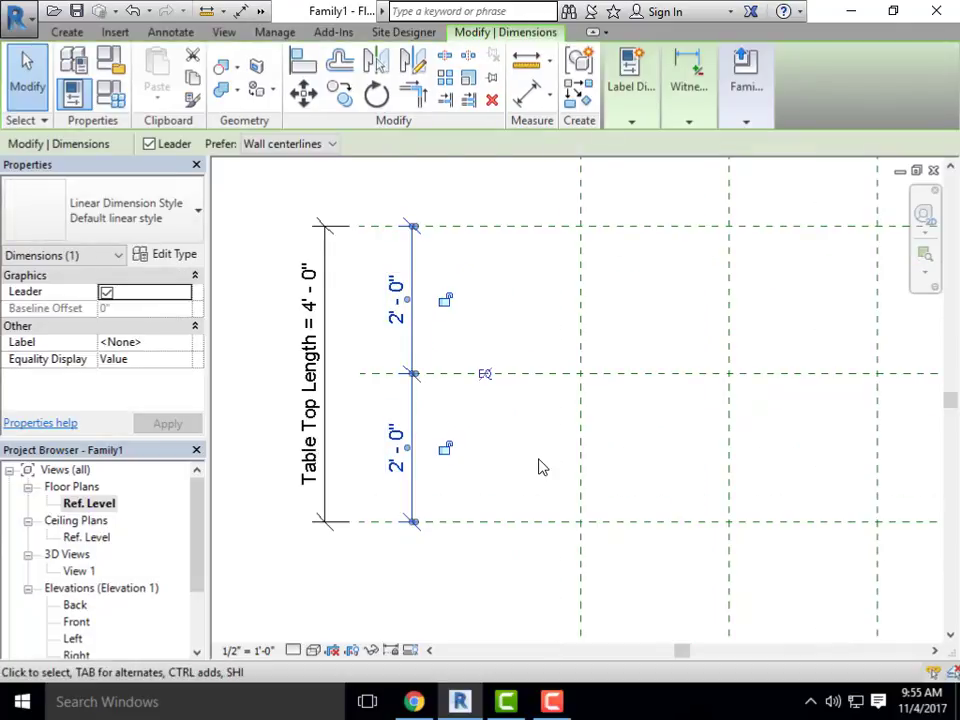
pyautogui.scroll(2, 493, 446)
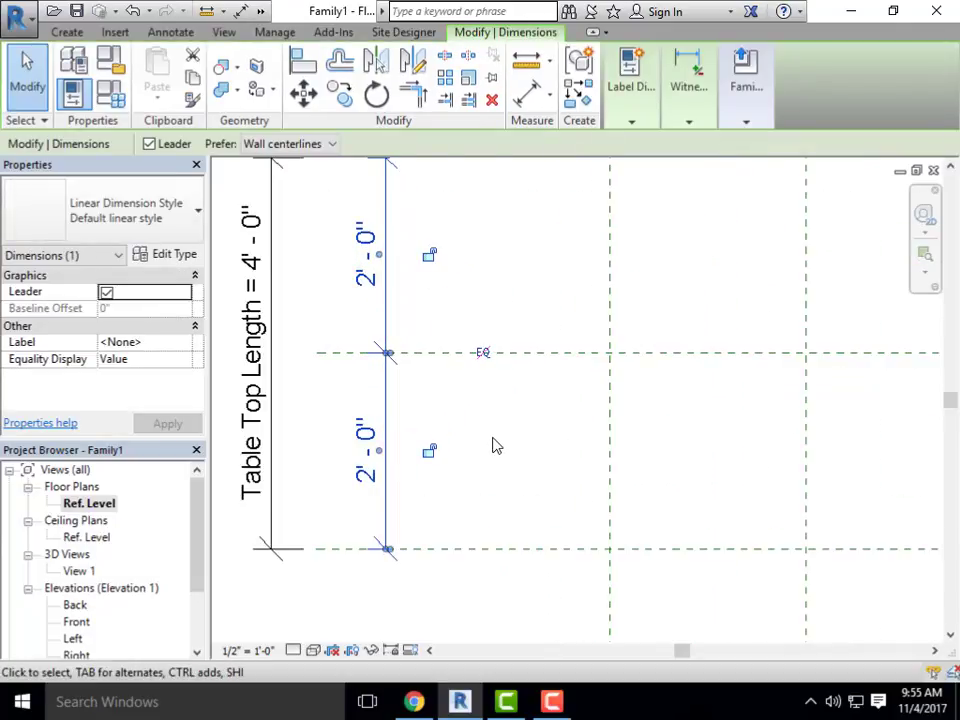
pyautogui.click(482, 354)
pyautogui.scroll(-2, 443, 397)
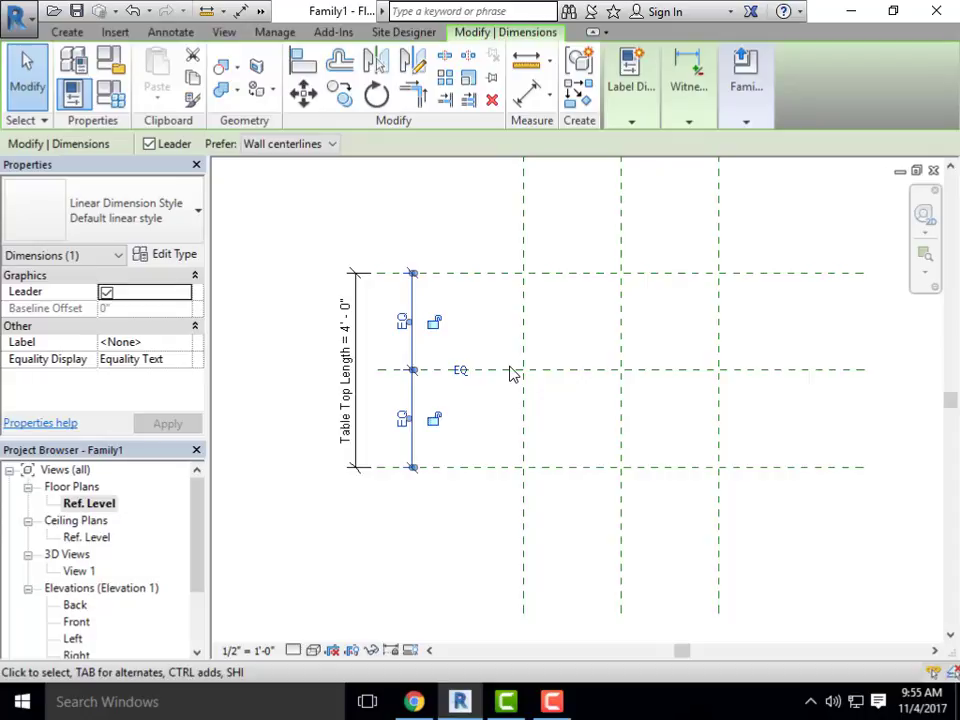
# Place a continuous aligned dimension across the three vertical reference planes, below the Table Top Width dimension
pyautogui.scroll(-3, 250, 390)
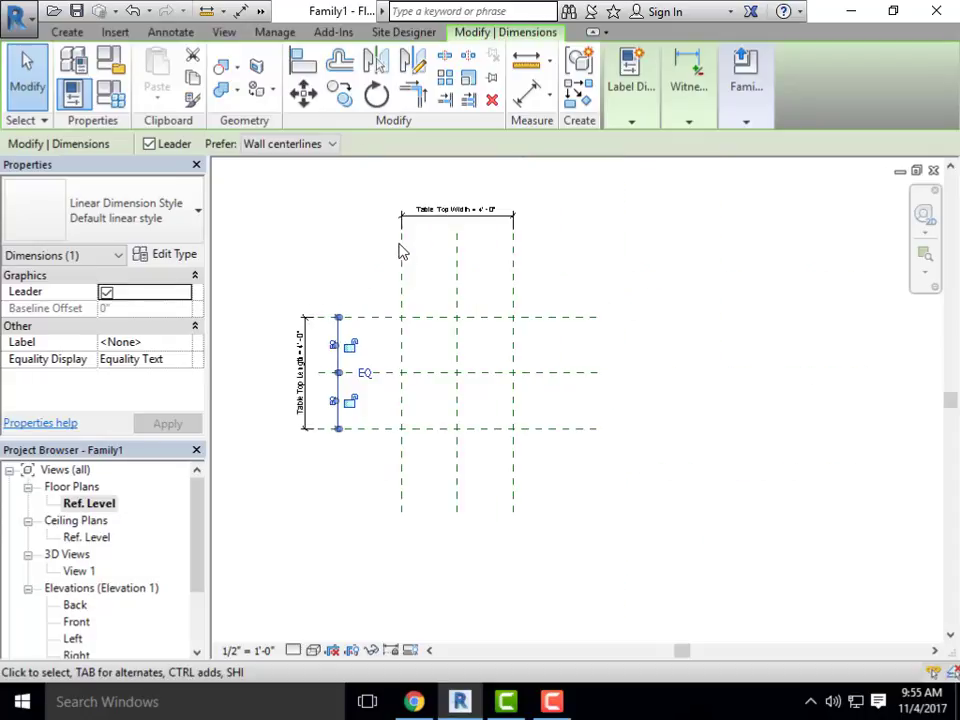
pyautogui.scroll(2, 444, 234)
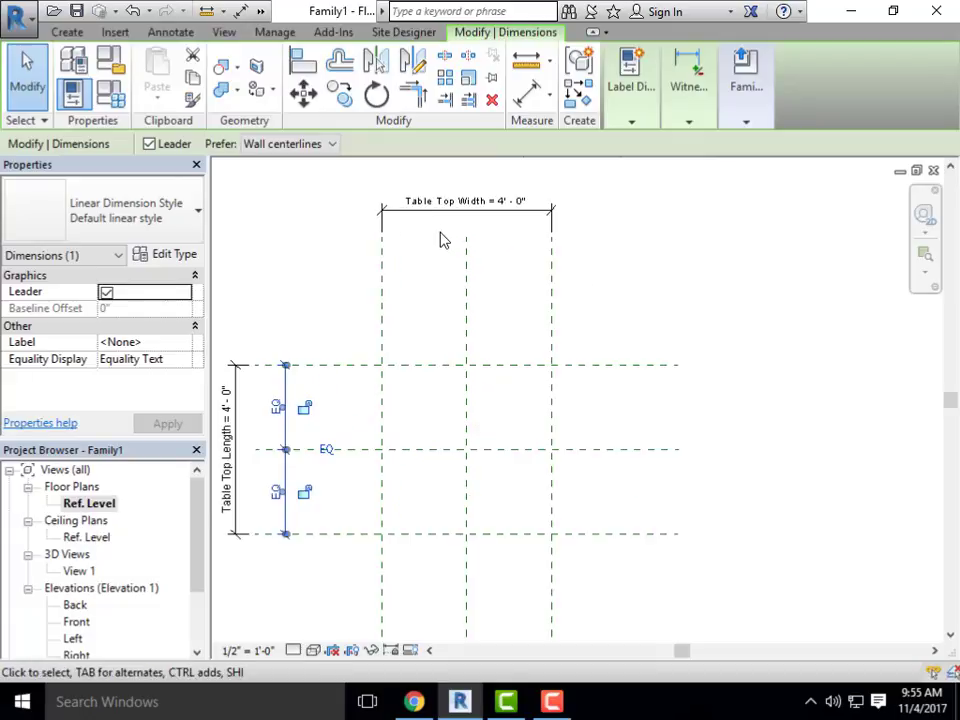
pyautogui.moveTo(441, 238); pyautogui.dragTo(490, 290, button='middle')
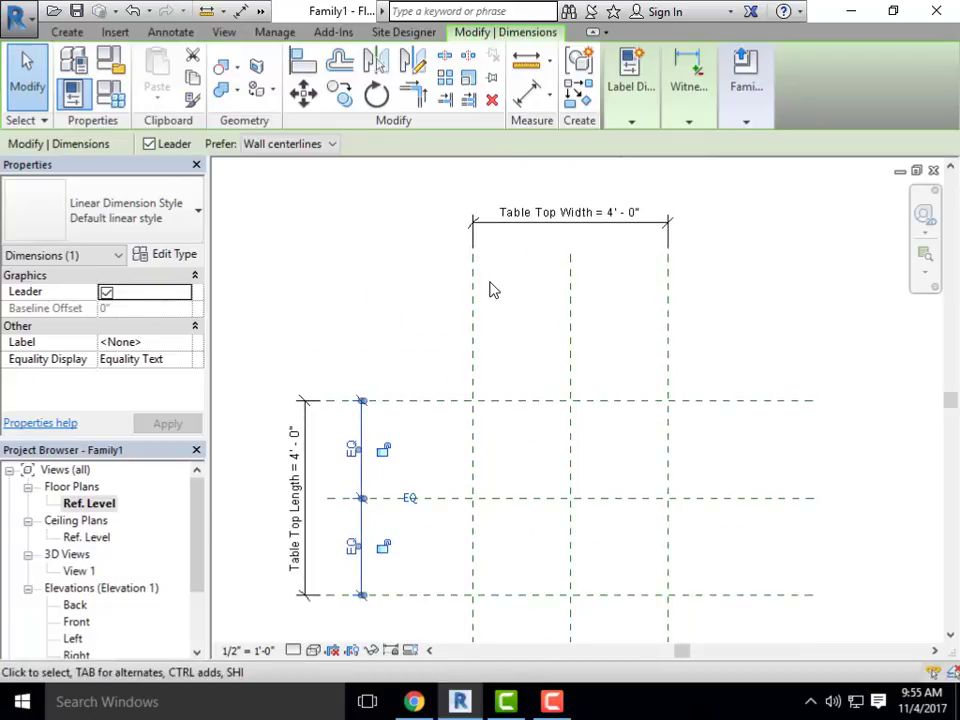
pyautogui.moveTo(490, 290); pyautogui.dragTo(409, 298, button='middle')
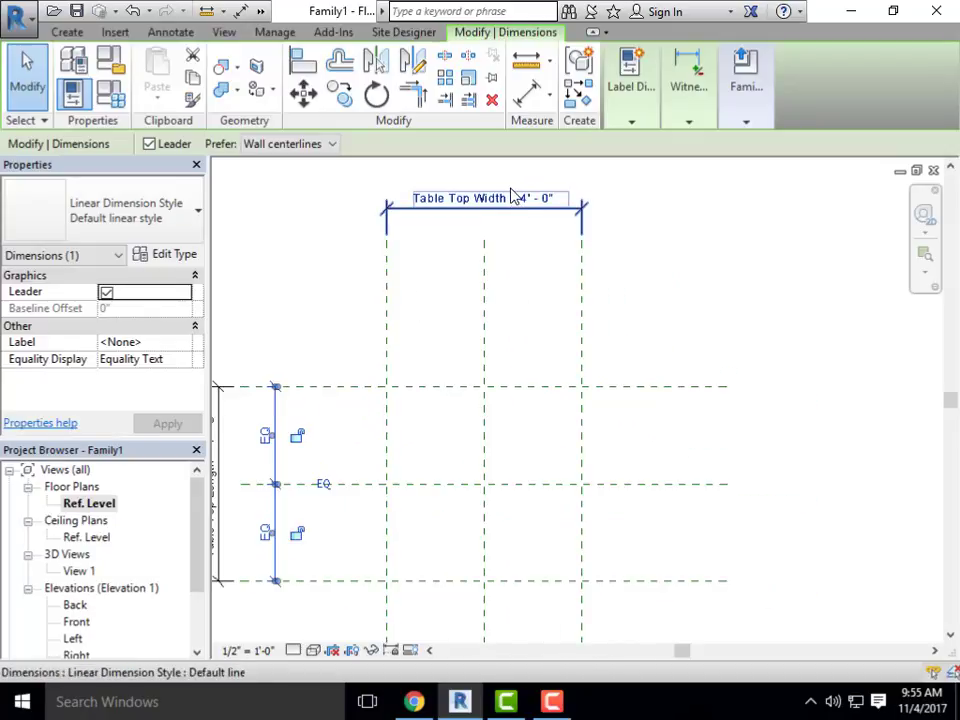
pyautogui.click(168, 32)
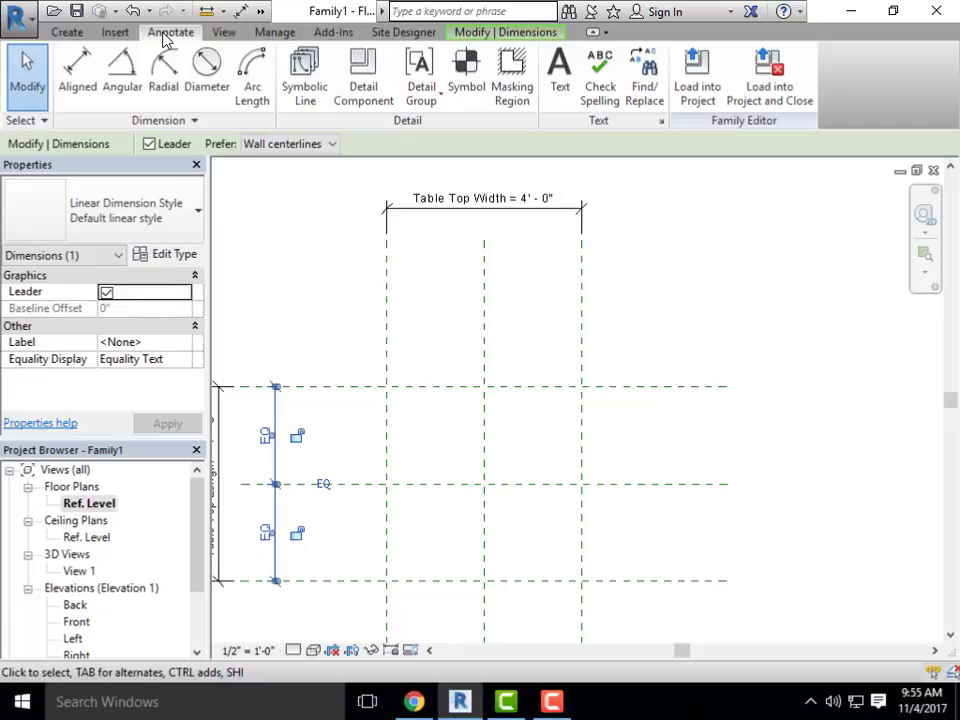
pyautogui.click(77, 70)
pyautogui.click(386, 276)
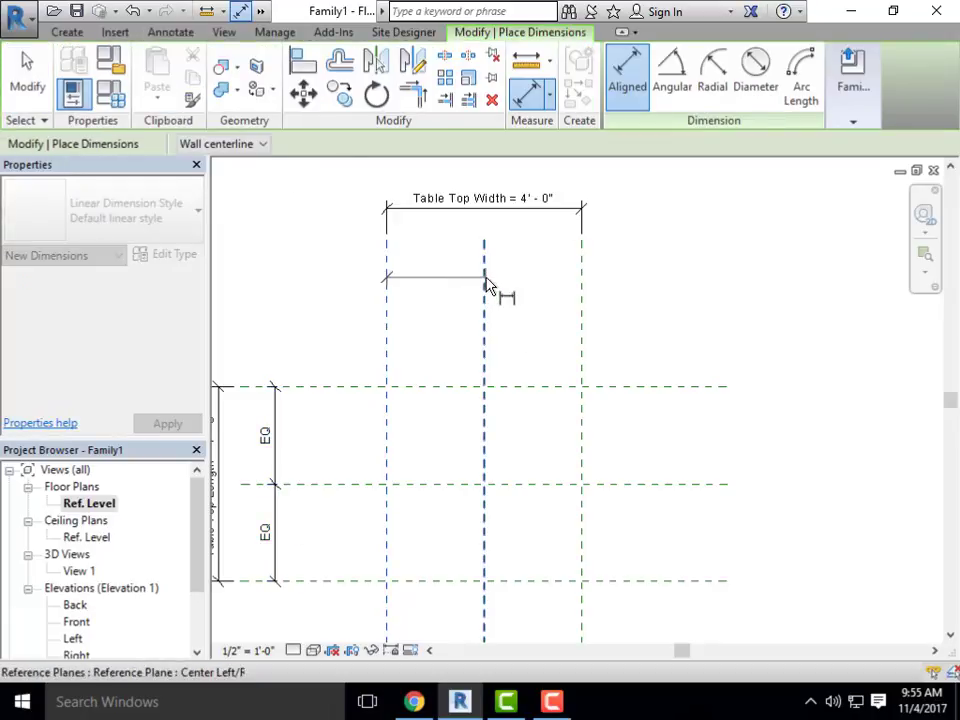
pyautogui.click(485, 280)
pyautogui.click(582, 274)
pyautogui.click(602, 268)
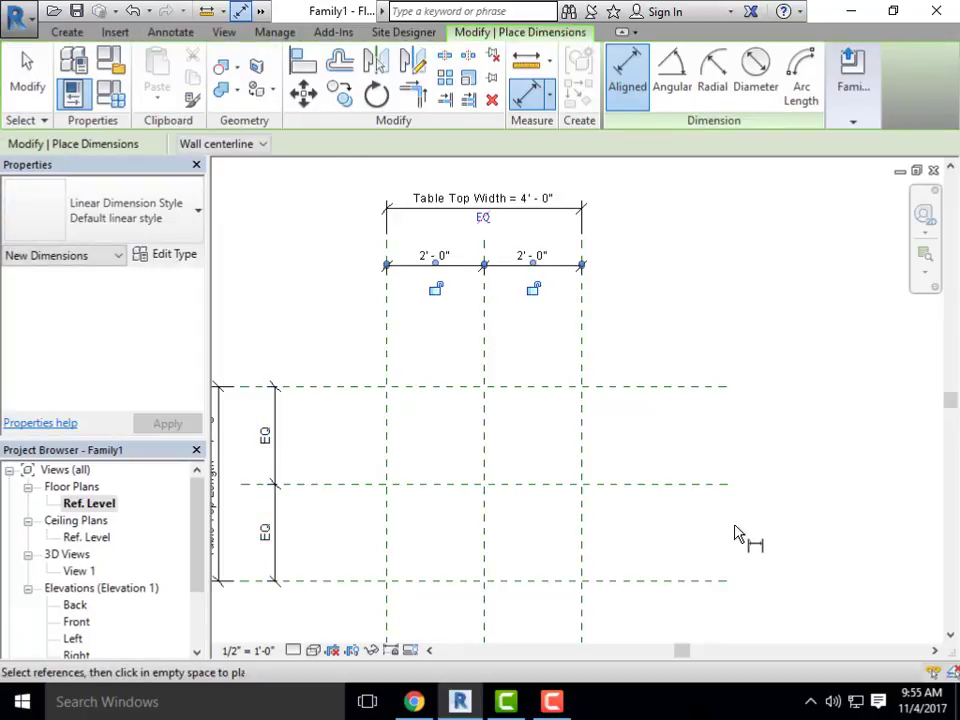
# Apply the EQ constraint to the vertical planes' continuous dimension and move it closer to the Table Top Width dimension
pyautogui.click(484, 216)
pyautogui.press('Escape')
pyautogui.press('Escape')
pyautogui.click(504, 265)
pyautogui.scroll(2, 505, 262)
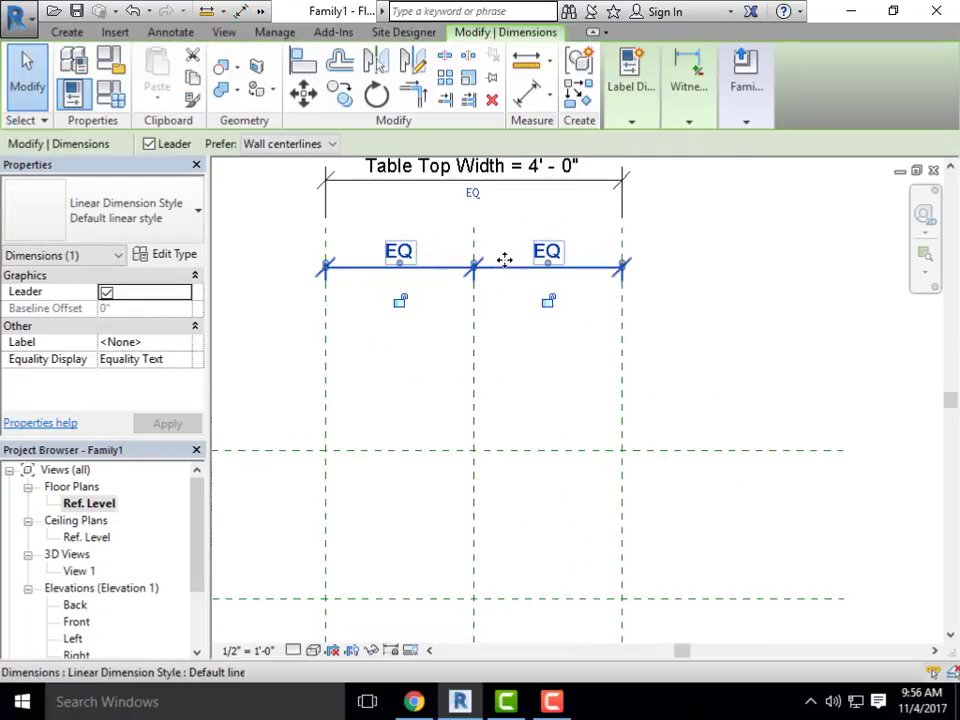
pyautogui.moveTo(505, 262); pyautogui.dragTo(531, 208)
pyautogui.scroll(-3, 531, 208)
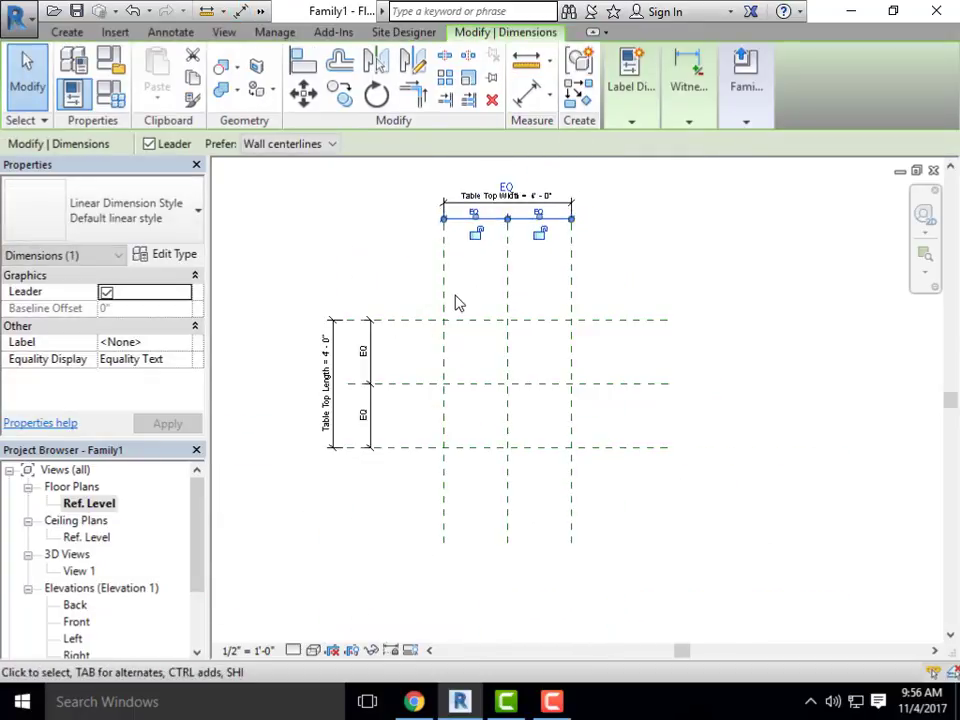
# Move the horizontal planes' EQ dimension line close beside the Table Top Length dimension and deselect it
pyautogui.scroll(2, 455, 302)
pyautogui.click(334, 399)
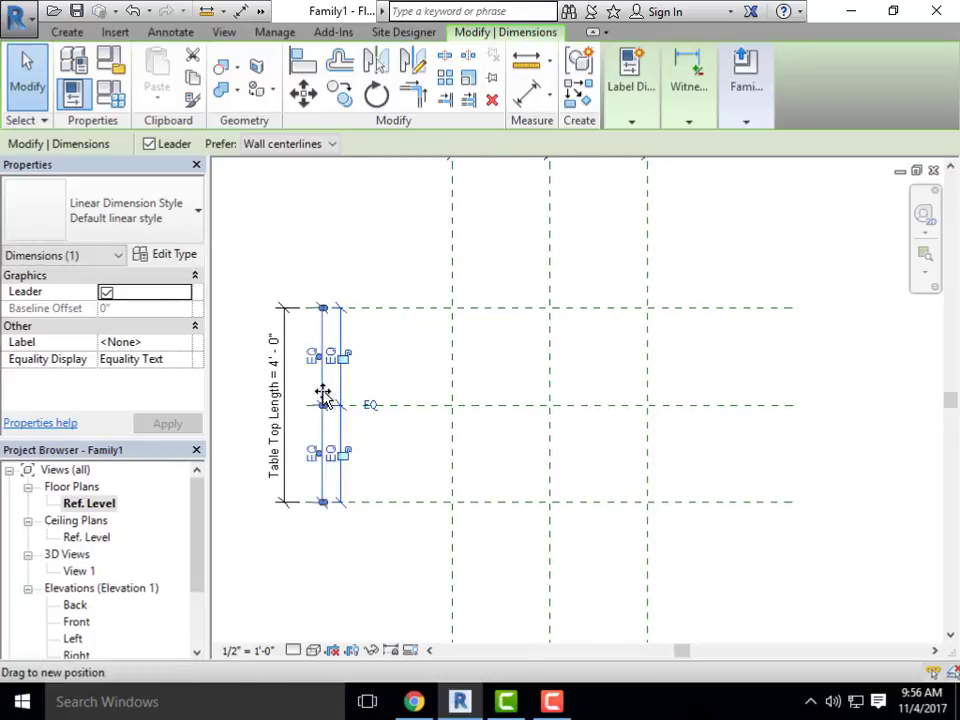
pyautogui.moveTo(323, 393); pyautogui.dragTo(306, 396)
pyautogui.click(360, 268)
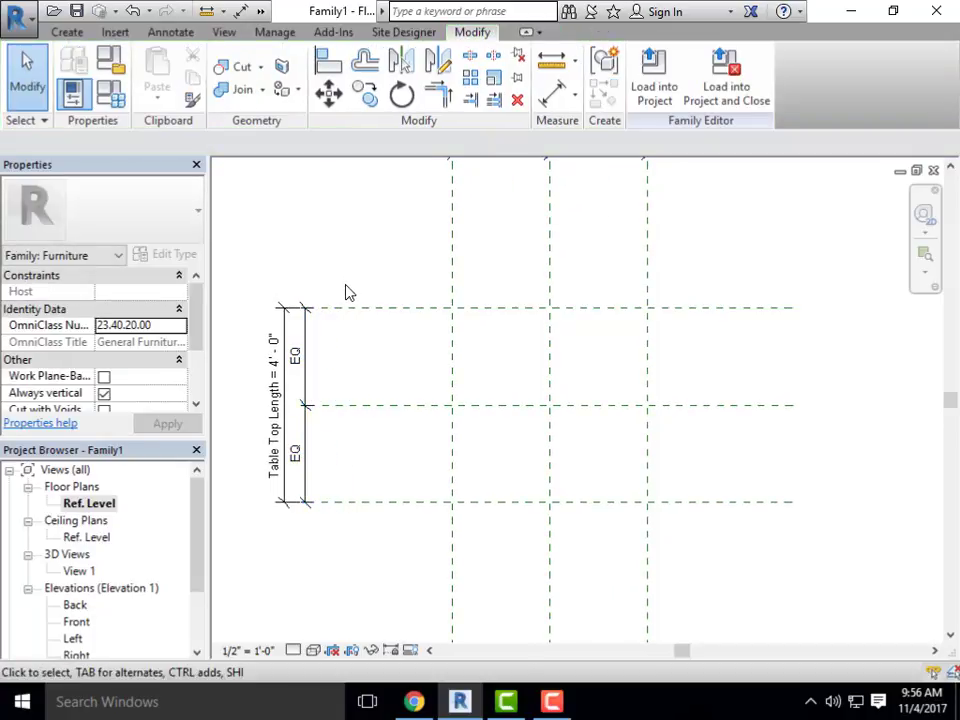
# Delete the EQ dimension across the three vertical reference planes
pyautogui.scroll(-2, 349, 292)
pyautogui.moveTo(409, 289); pyautogui.dragTo(409, 311, button='middle')
pyautogui.scroll(1, 409, 311)
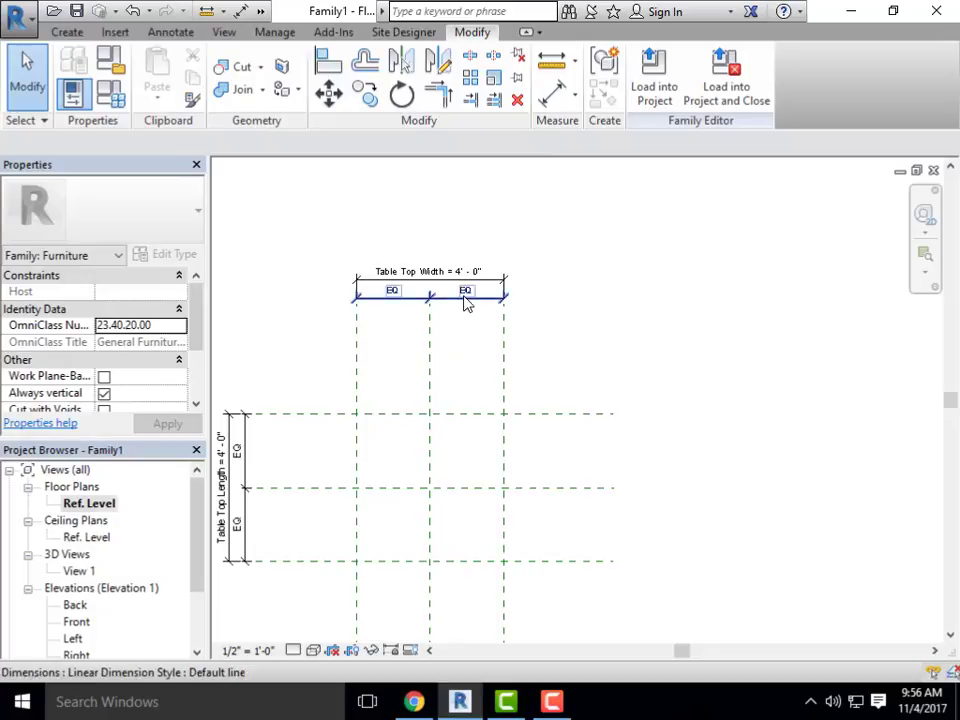
pyautogui.click(465, 302)
pyautogui.press('Delete')
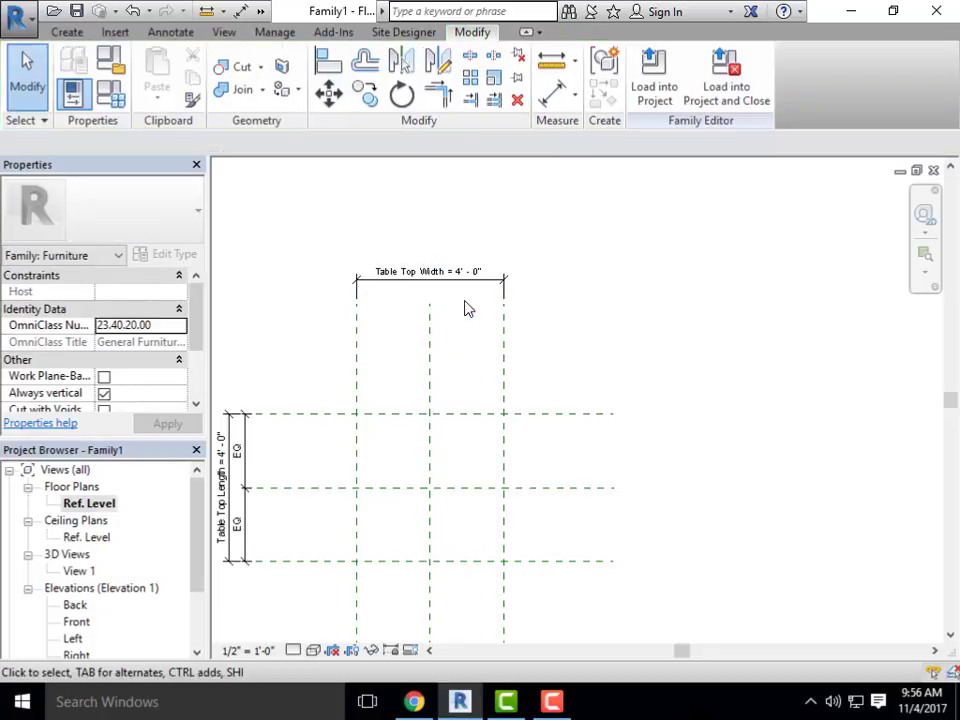
# Place a new continuous aligned dimension from the left through the center to the right vertical reference plane
pyautogui.click(170, 32)
pyautogui.click(84, 66)
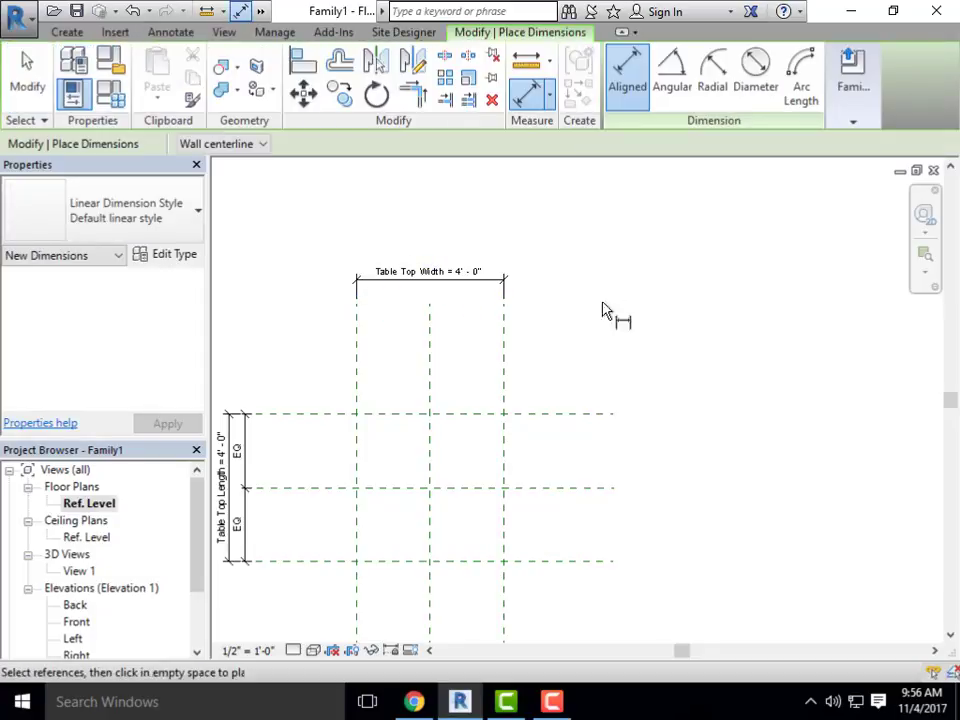
pyautogui.click(358, 353)
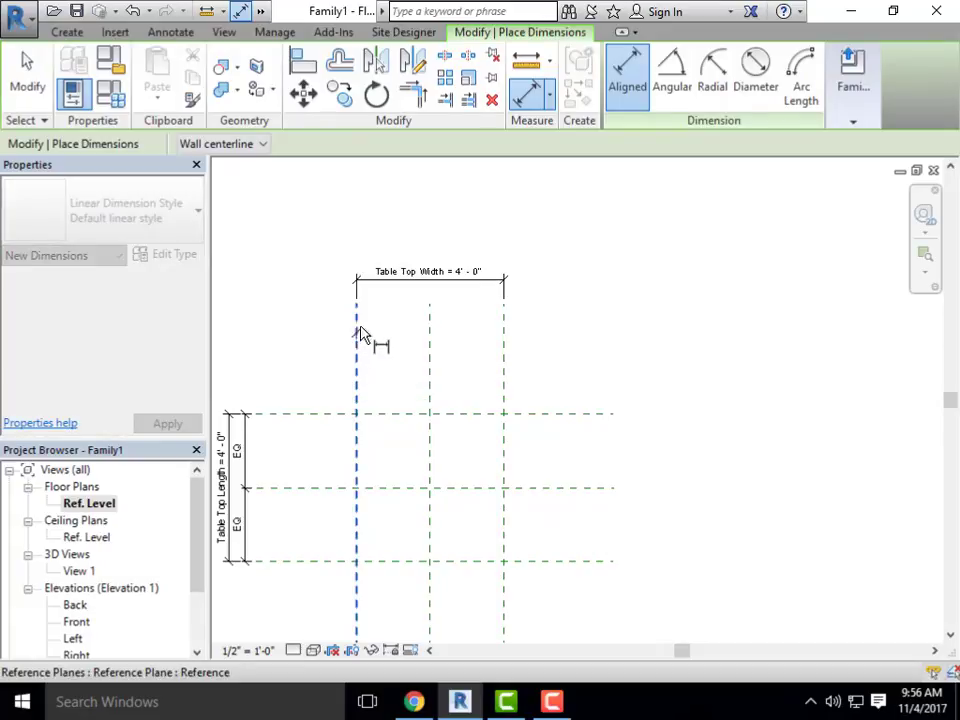
pyautogui.click(431, 336)
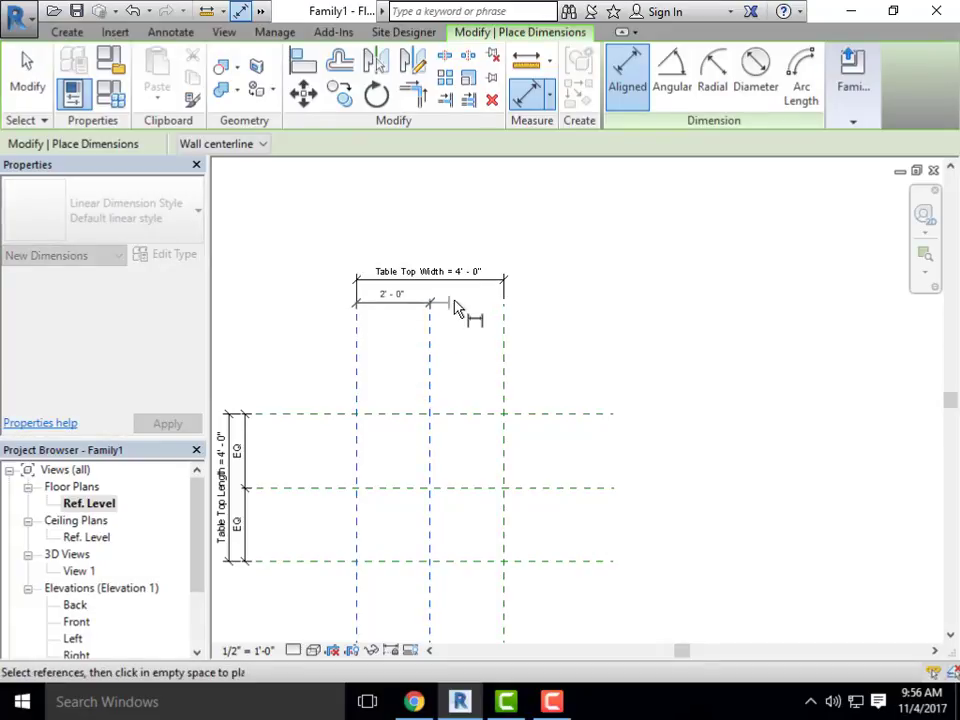
pyautogui.click(503, 322)
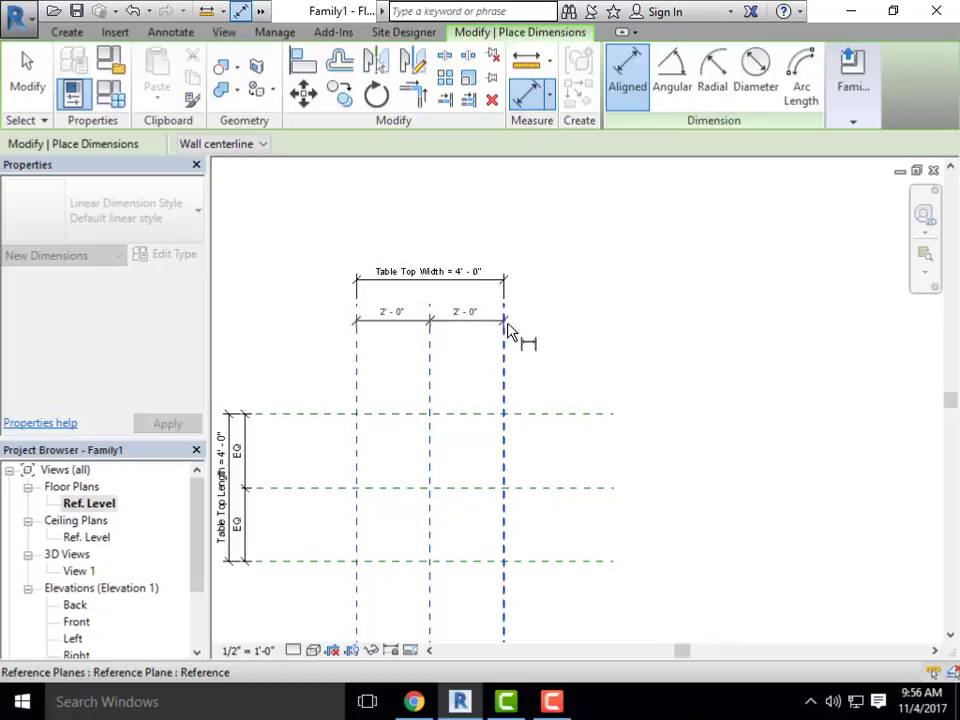
pyautogui.click(548, 320)
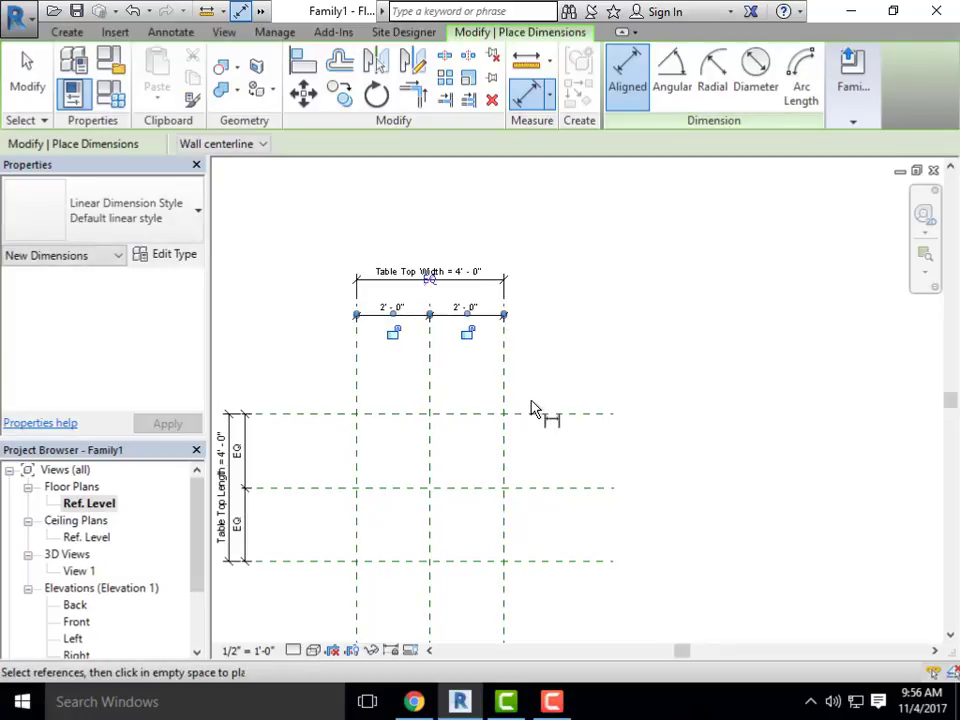
pyautogui.scroll(1, 367, 311)
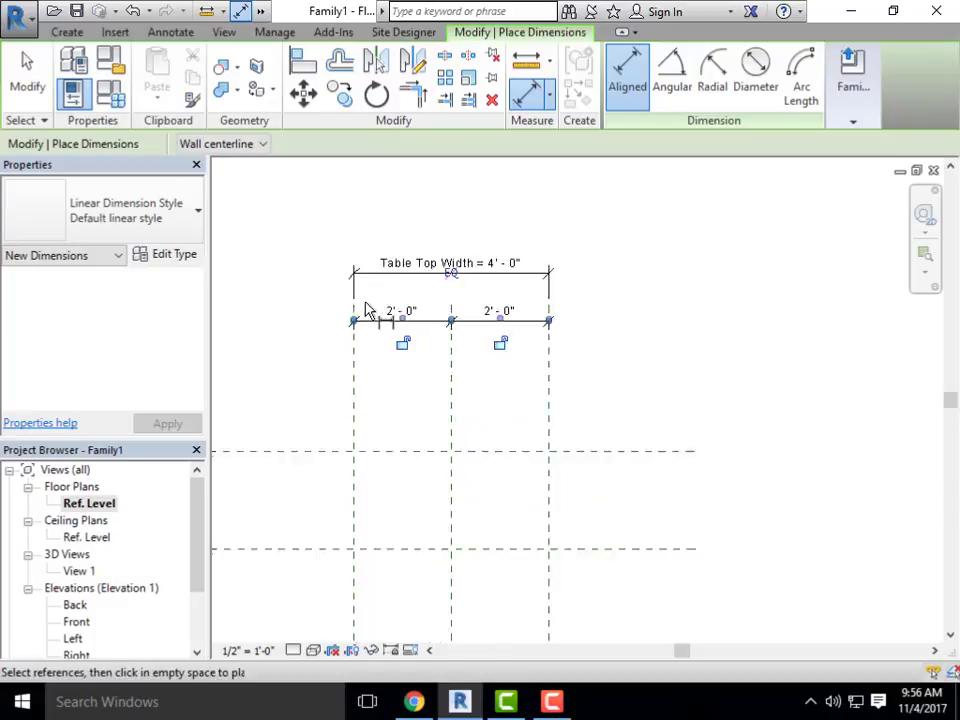
pyautogui.scroll(1, 367, 311)
pyautogui.press('Escape')
pyautogui.press('Escape')
# Constrain the new vertical-plane dimension segments as EQ and move the dimension line just below the Table Top Width dimension
pyautogui.click(525, 328)
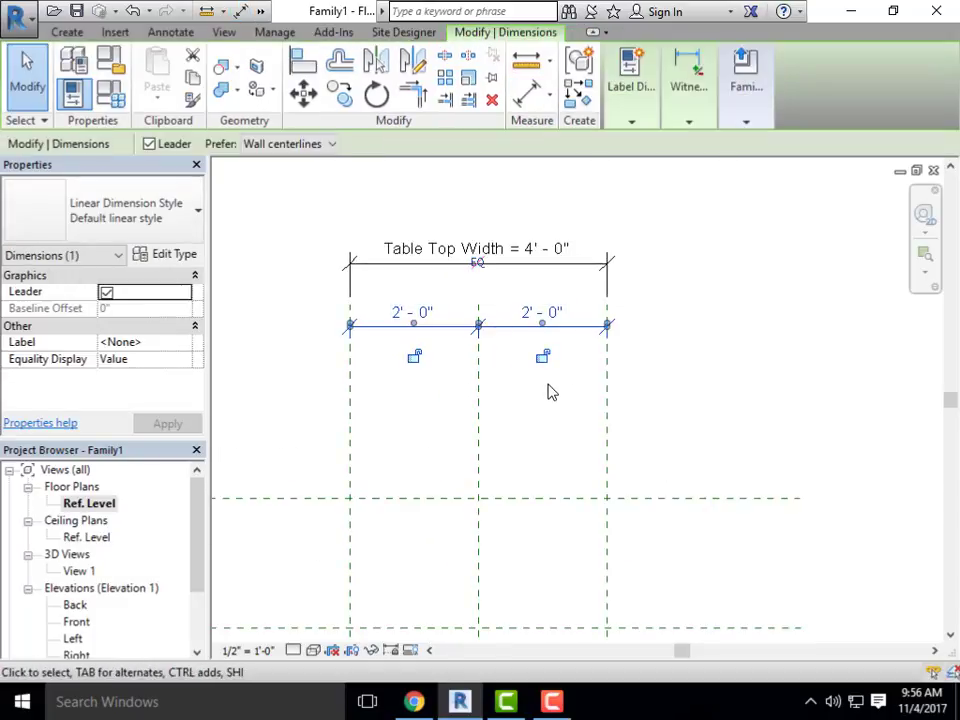
pyautogui.click(480, 266)
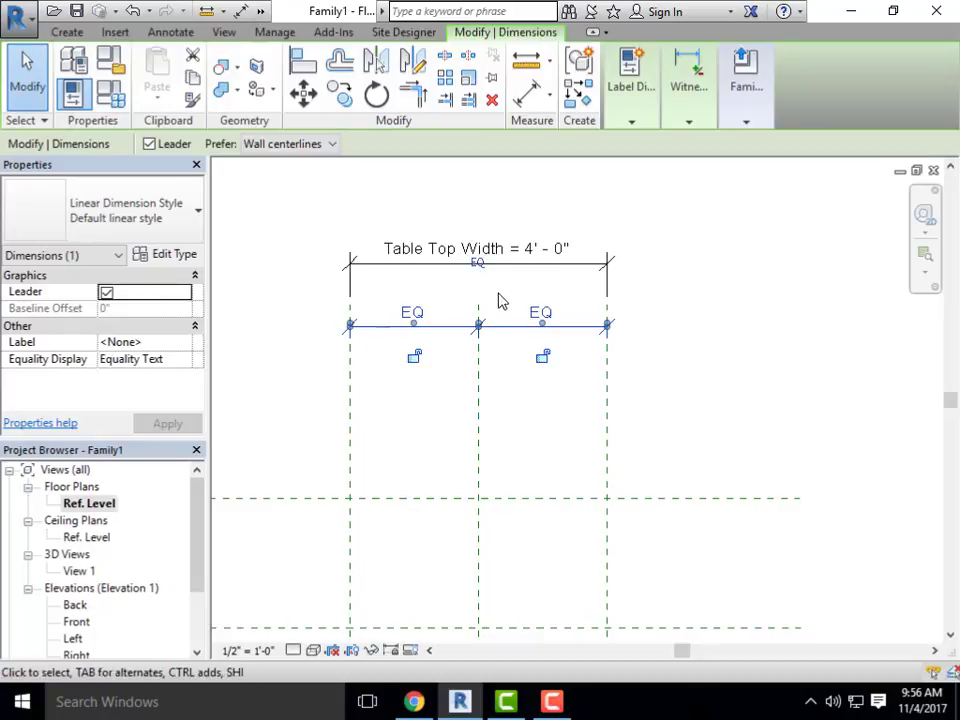
pyautogui.moveTo(511, 316); pyautogui.dragTo(524, 294)
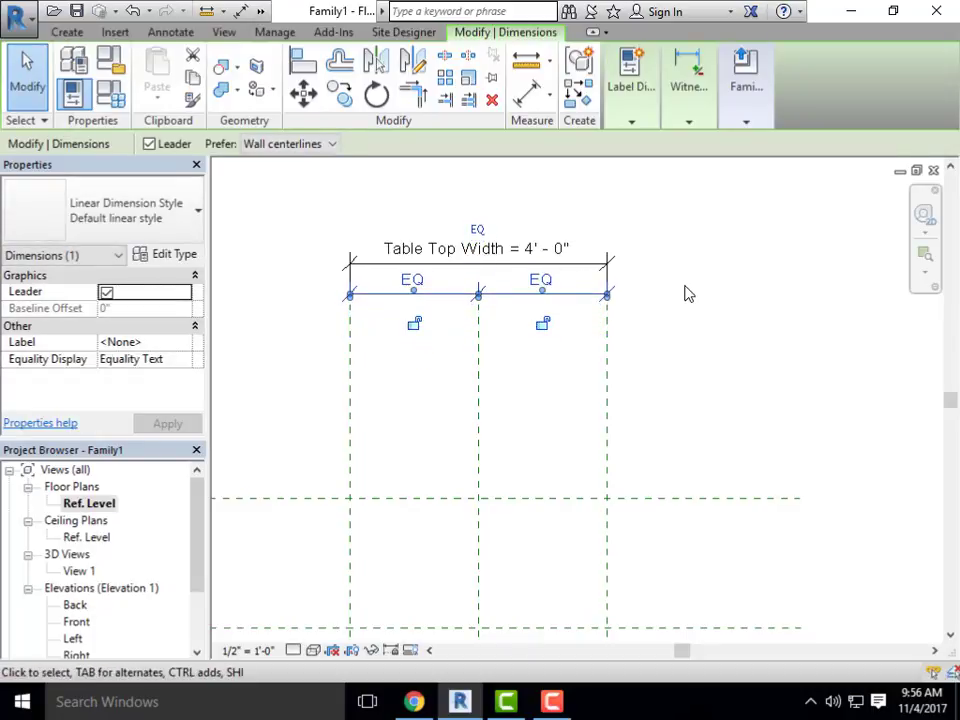
pyautogui.click(688, 298)
# Flex the EQ-centered reference planes by applying a Table Top Length of 6' to the family
pyautogui.scroll(-5, 688, 340)
pyautogui.scroll(3, 688, 375)
pyautogui.scroll(2, 688, 375)
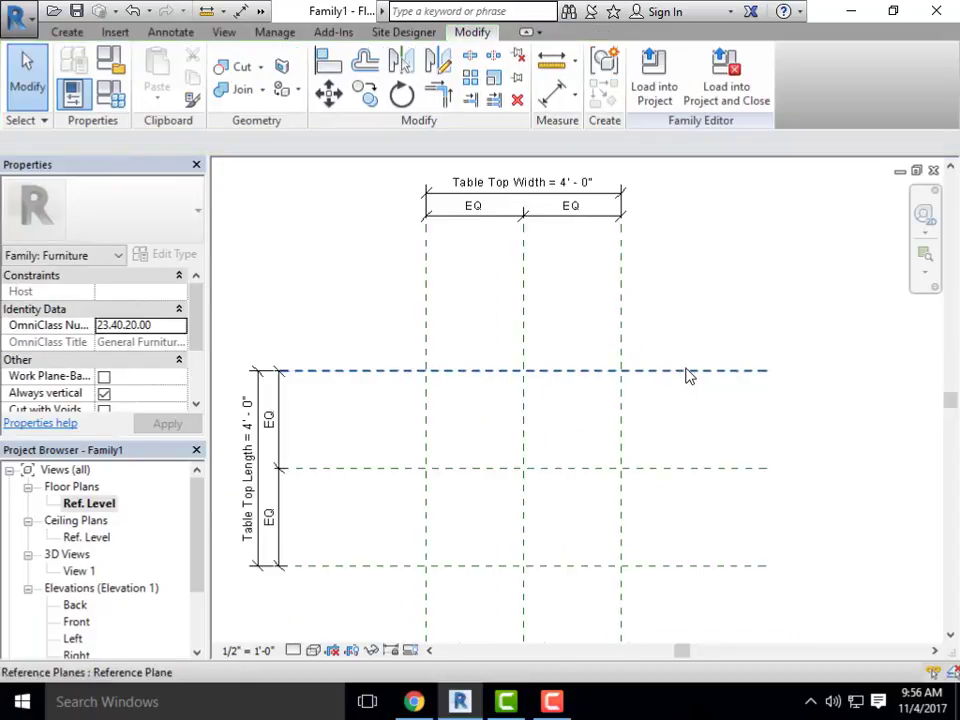
pyautogui.click(112, 100)
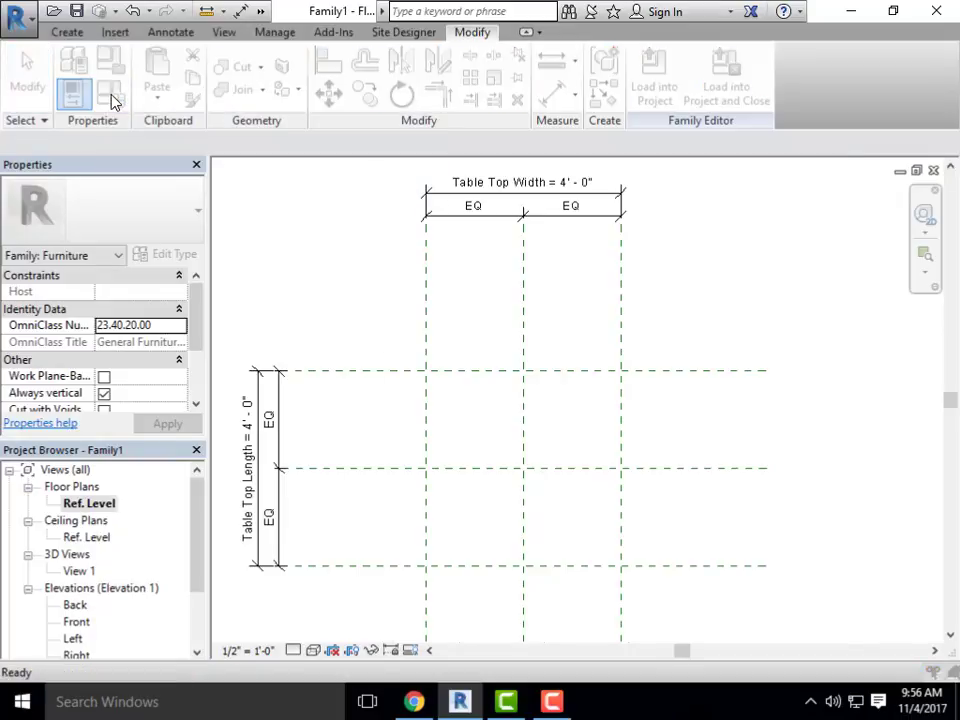
pyautogui.click(588, 312)
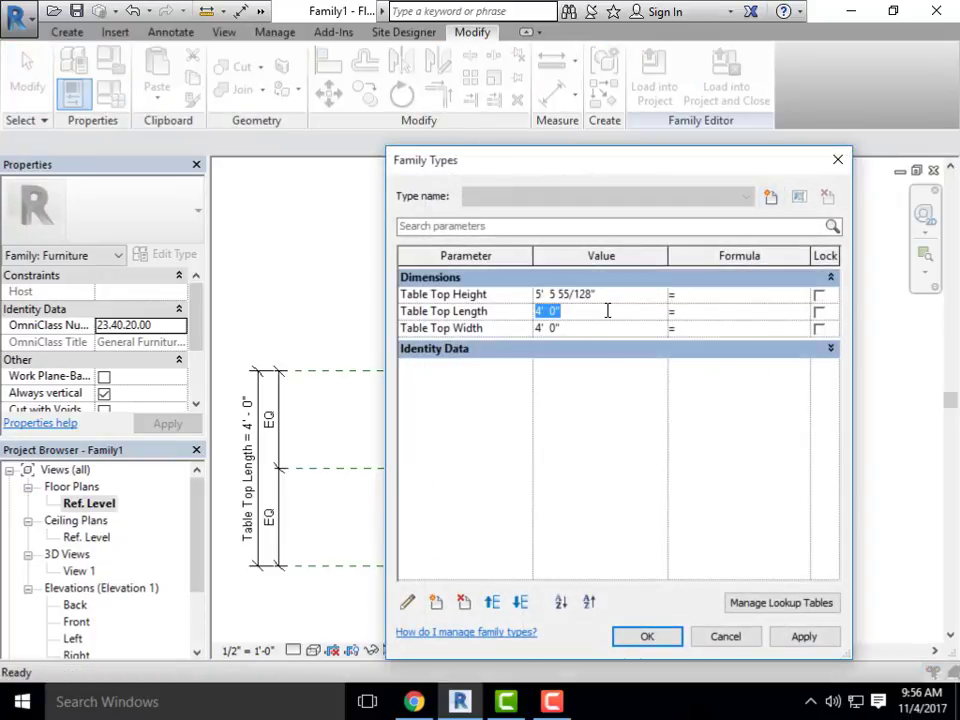
pyautogui.write('6')
pyautogui.press('Tab')
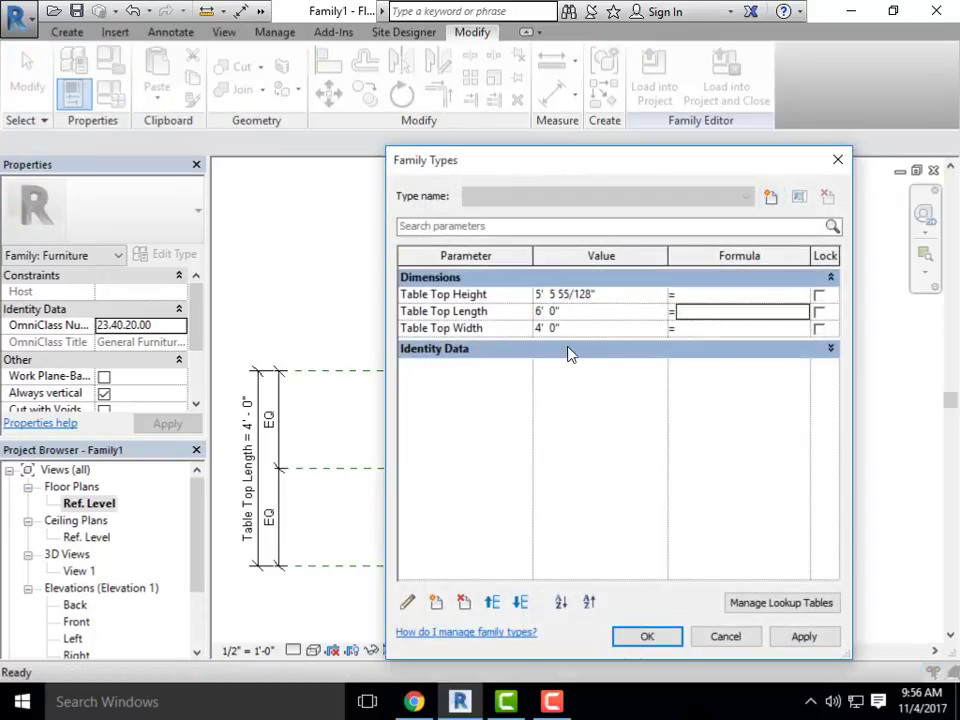
pyautogui.click(826, 636)
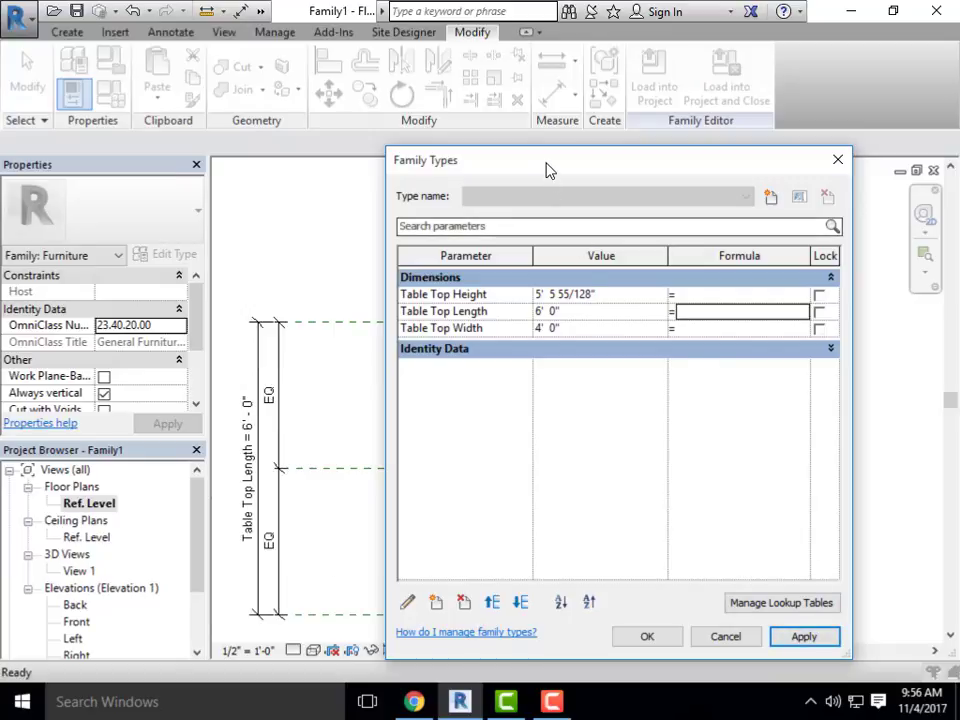
pyautogui.moveTo(550, 168)
pyautogui.mouseDown()
pyautogui.moveTo(904, 590)
pyautogui.moveTo(928, 637)
pyautogui.mouseUp()
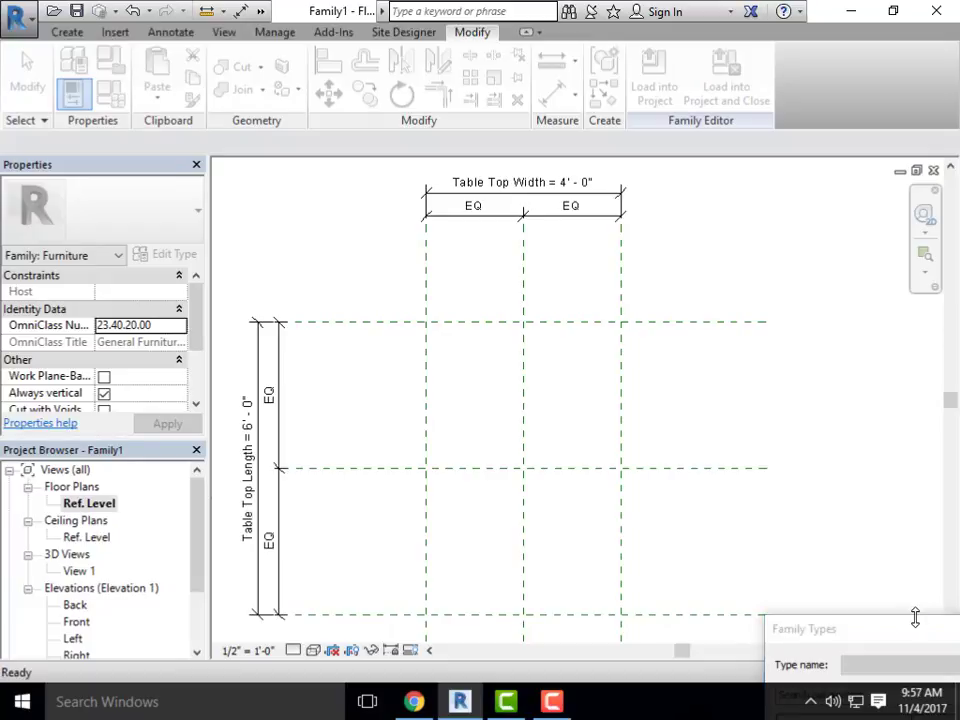
pyautogui.moveTo(917, 637); pyautogui.dragTo(422, 229)
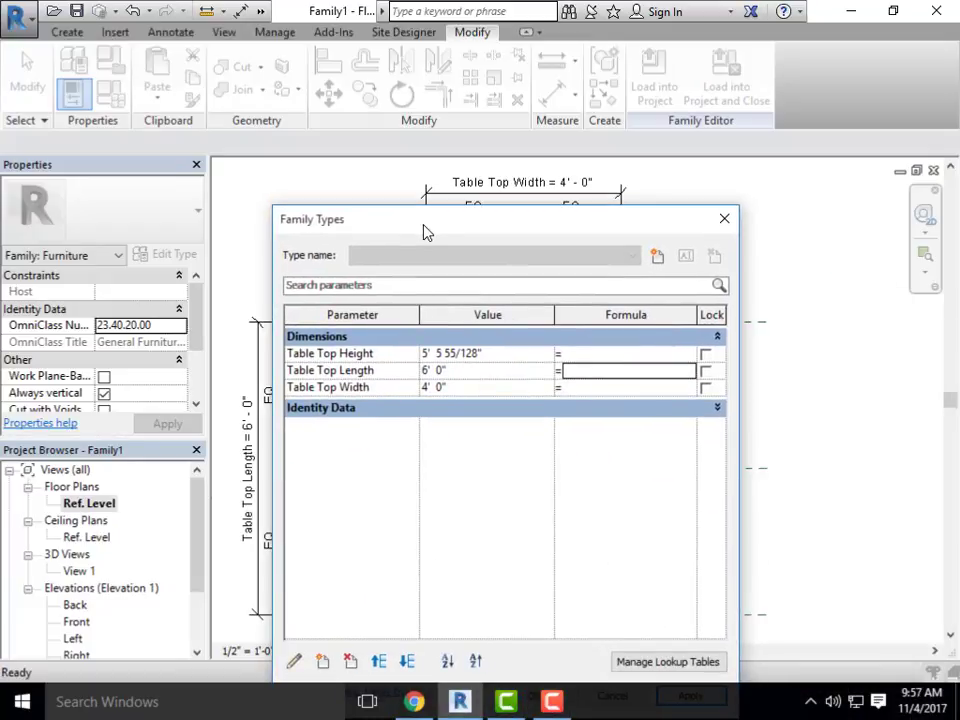
pyautogui.click(724, 218)
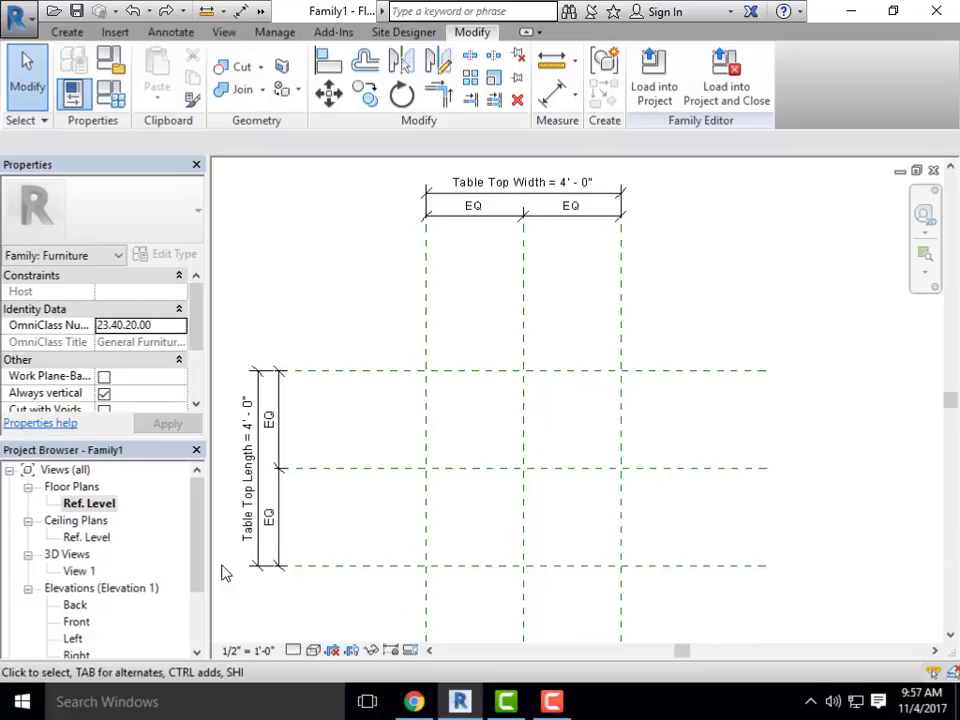
# Open the Back elevation and set the family's Table Top Height parameter to 3'
pyautogui.doubleClick(74, 605)
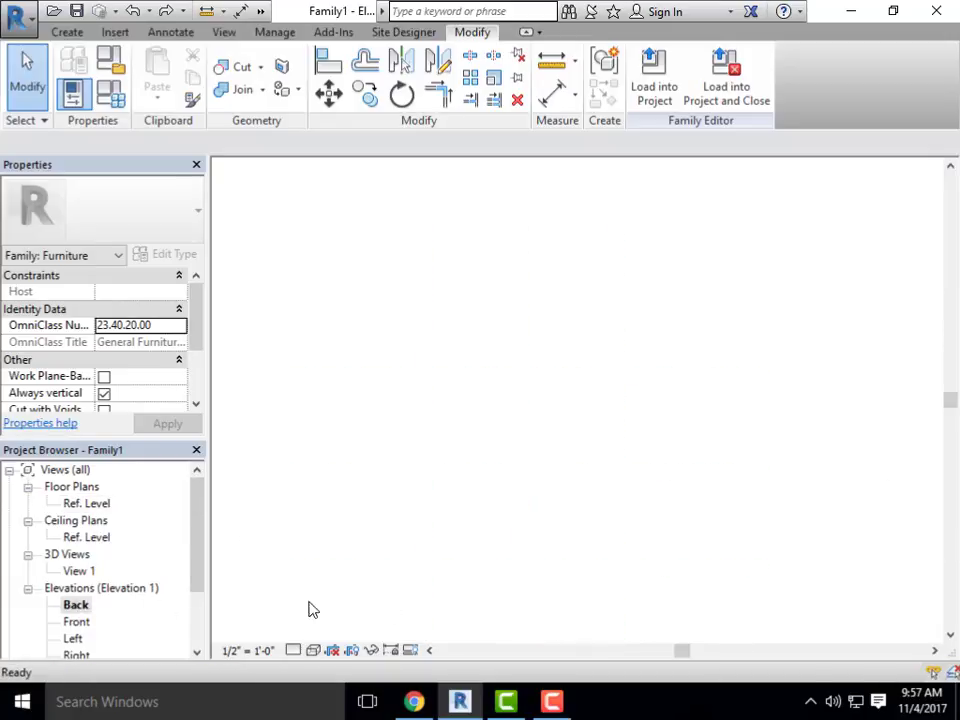
pyautogui.scroll(2, 527, 496)
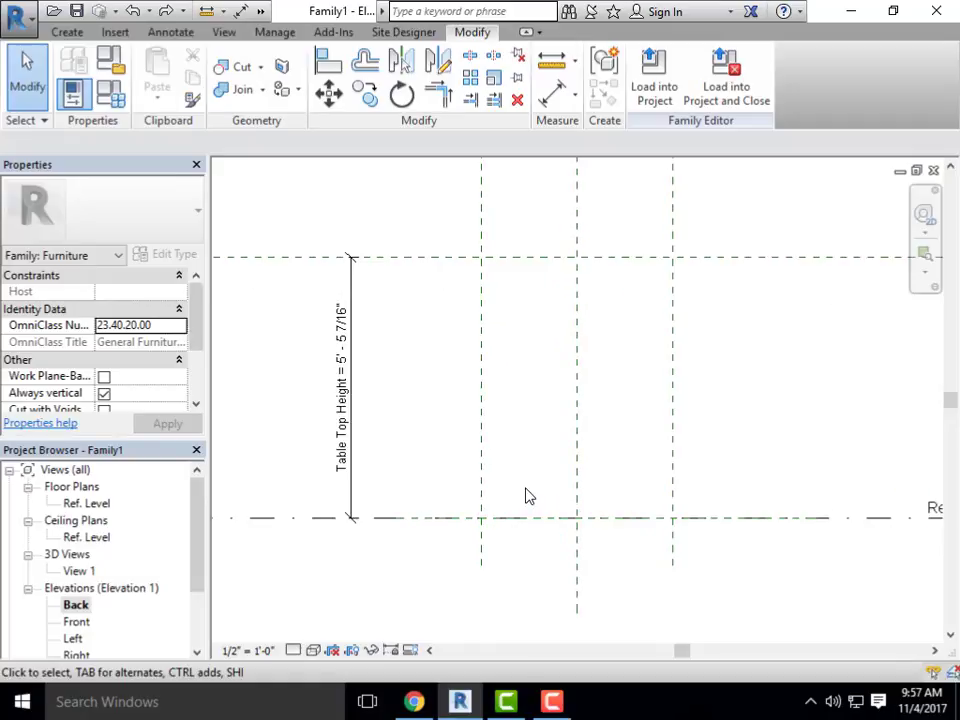
pyautogui.scroll(-2, 527, 493)
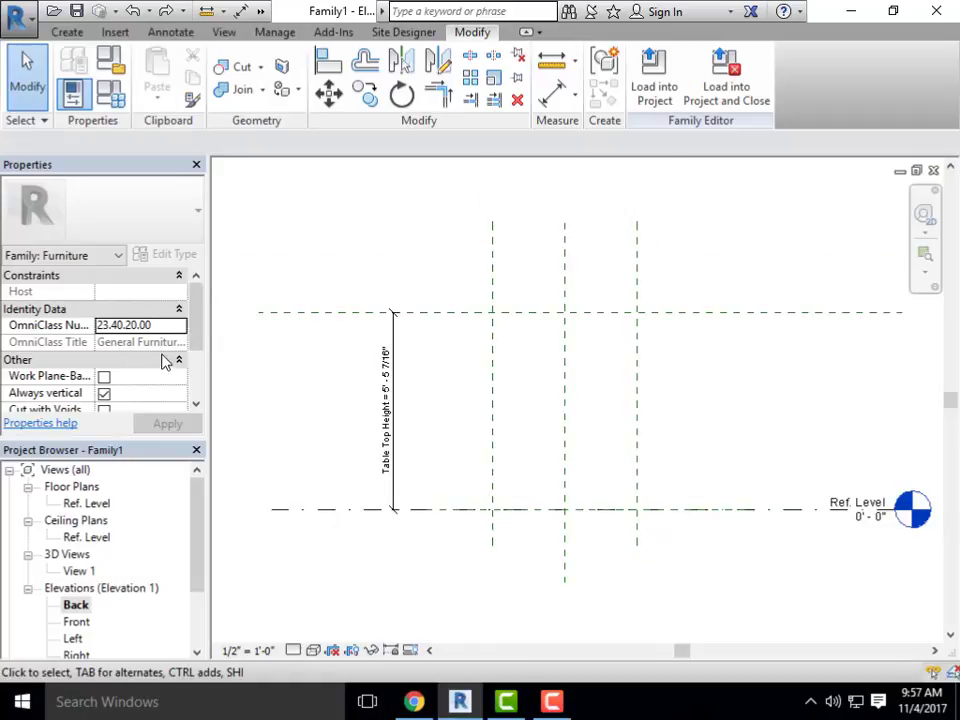
pyautogui.click(115, 95)
pyautogui.moveTo(439, 178); pyautogui.dragTo(649, 168)
pyautogui.click(716, 310)
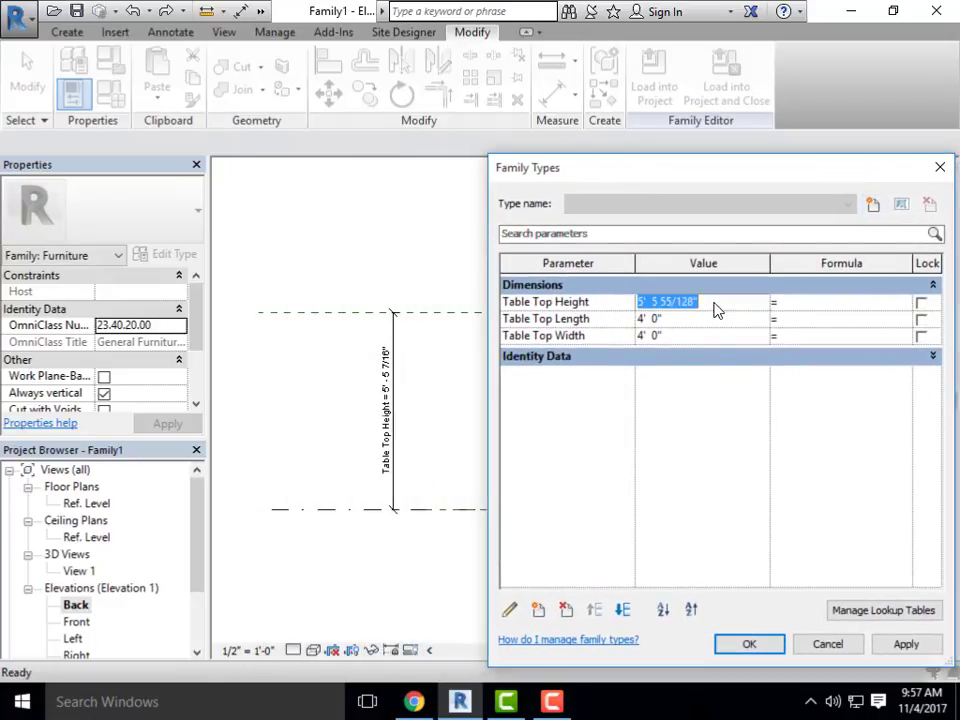
pyautogui.write("3'")
pyautogui.press('Tab')
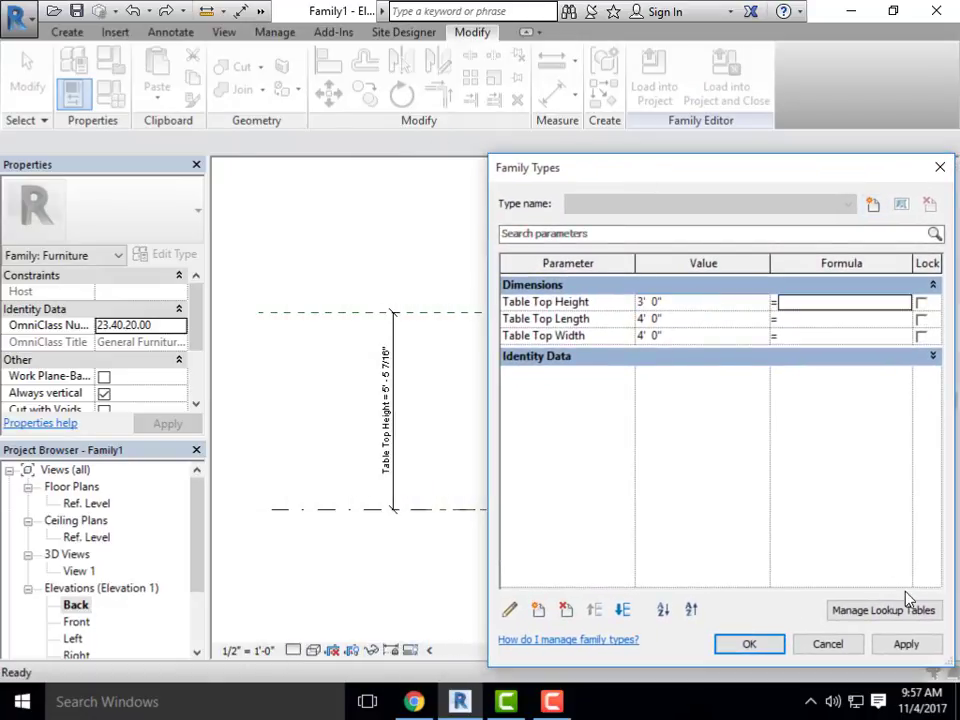
pyautogui.click(906, 644)
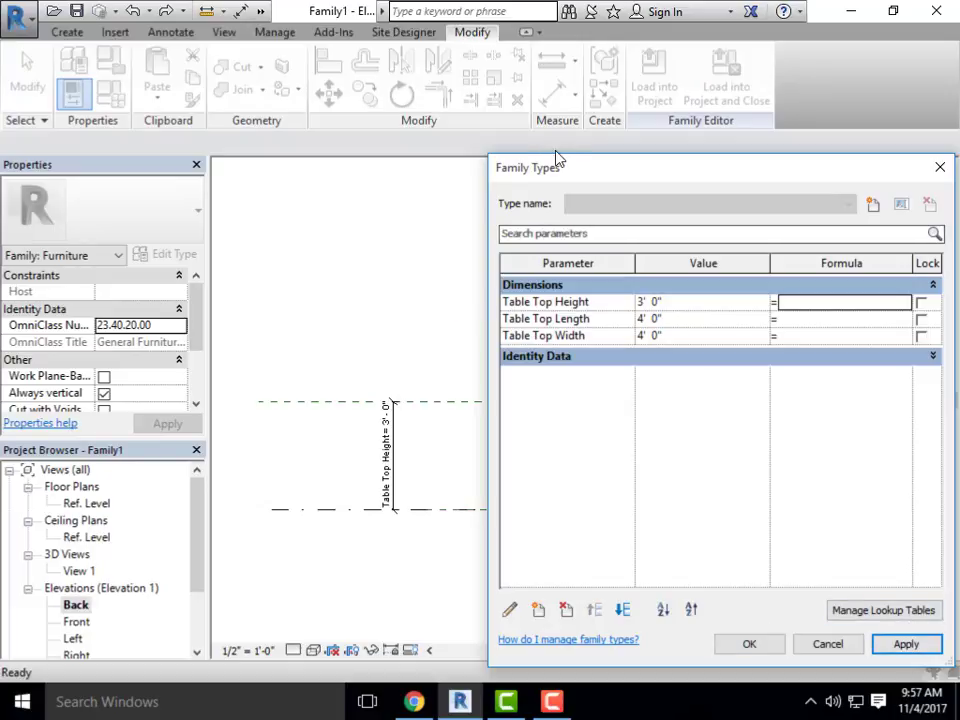
pyautogui.moveTo(559, 178)
pyautogui.mouseDown()
pyautogui.moveTo(826, 470)
pyautogui.moveTo(800, 541)
pyautogui.mouseUp()
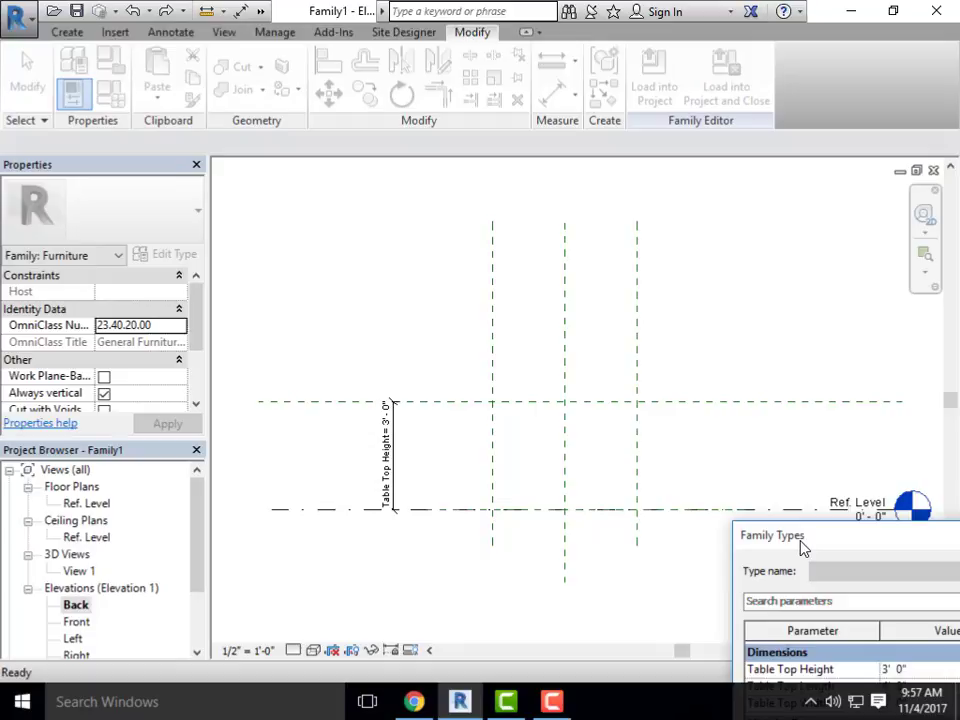
pyautogui.moveTo(803, 548); pyautogui.dragTo(258, 160)
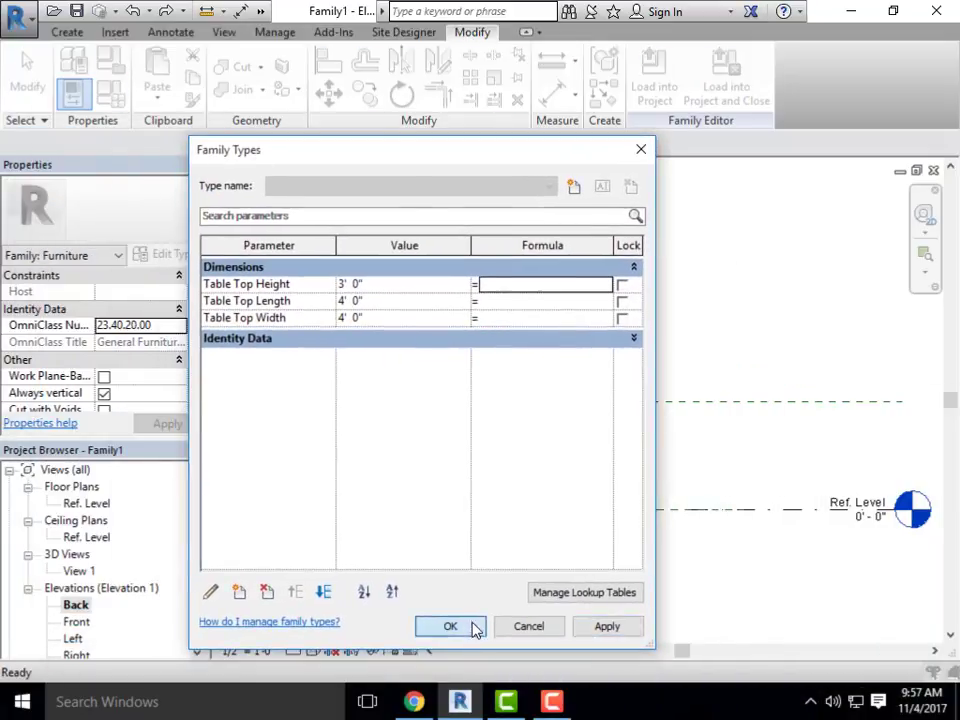
pyautogui.click(470, 625)
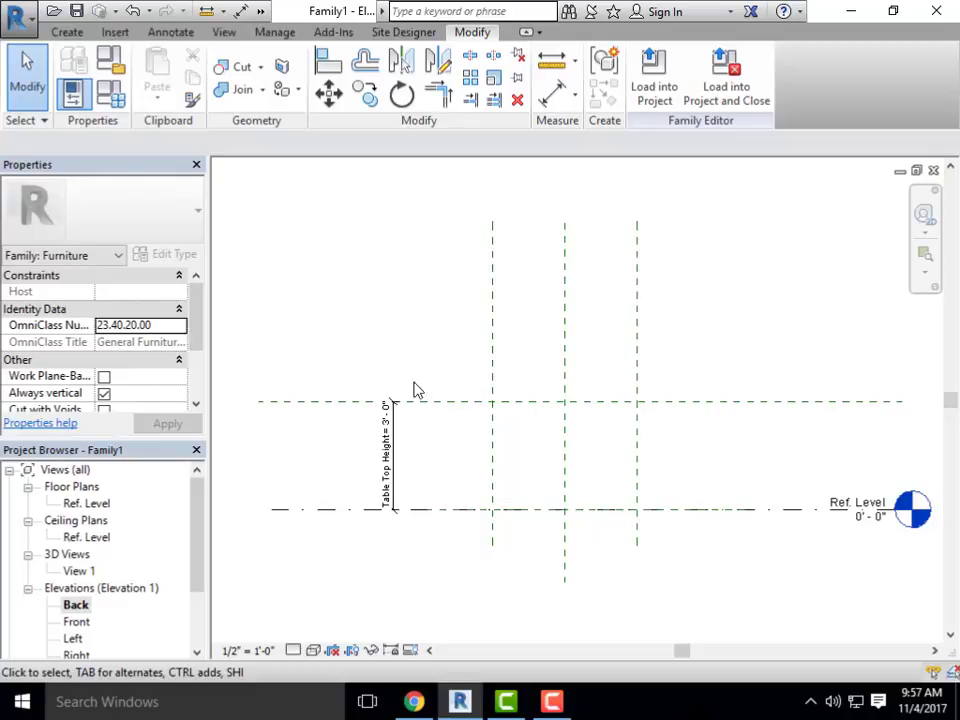
# Draw a horizontal reference plane about 4" below the table top height plane, spanning the same width
pyautogui.moveTo(641, 403); pyautogui.dragTo(631, 361, button='middle')
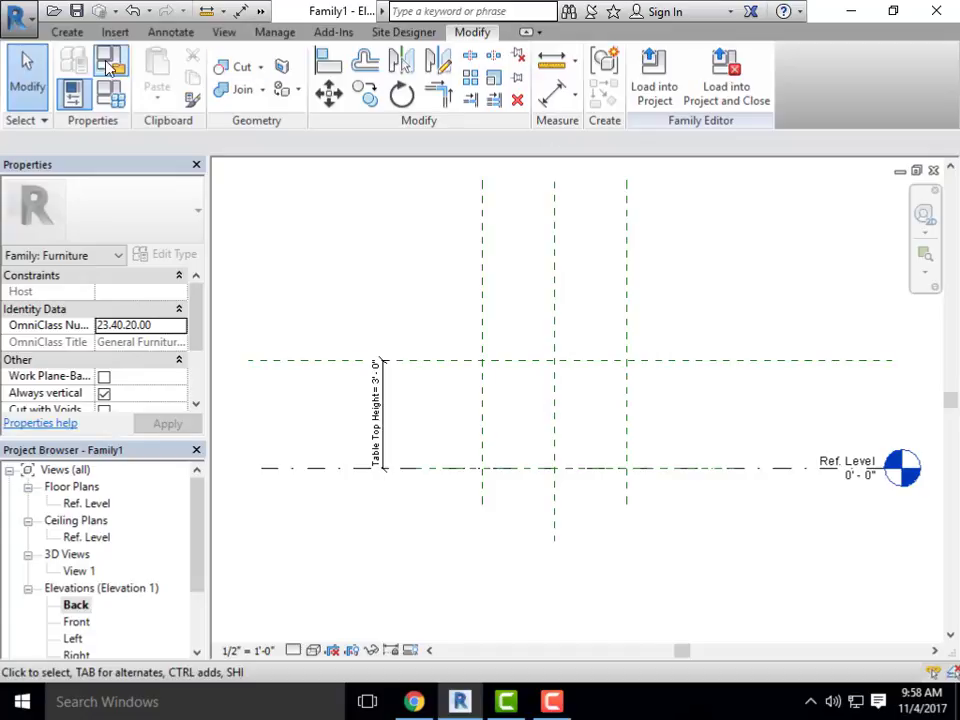
pyautogui.click(64, 31)
pyautogui.click(690, 72)
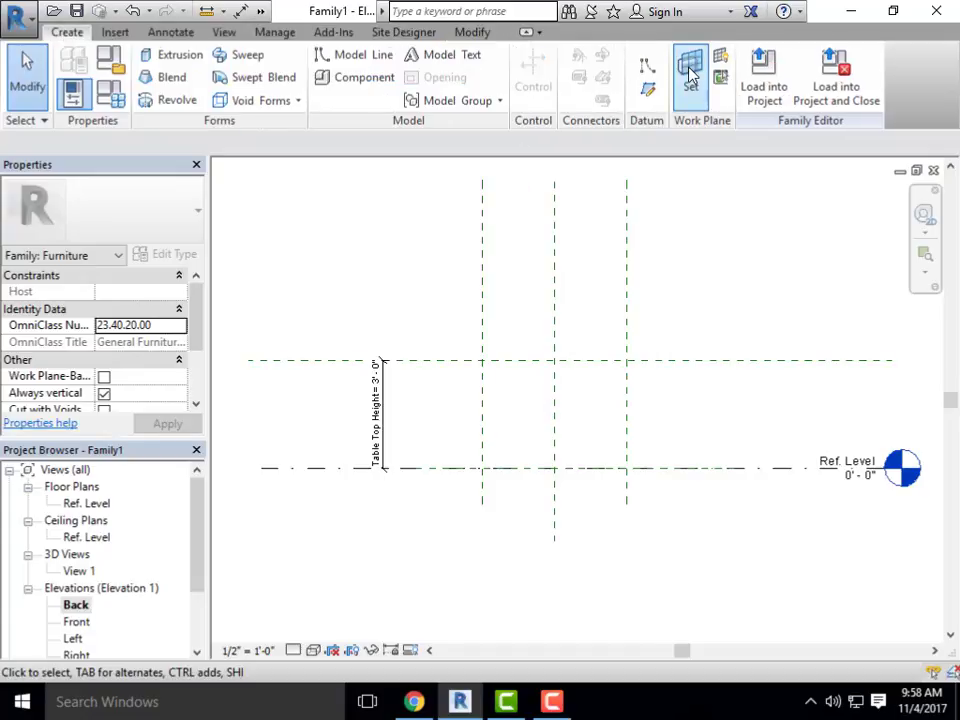
pyautogui.click(540, 463)
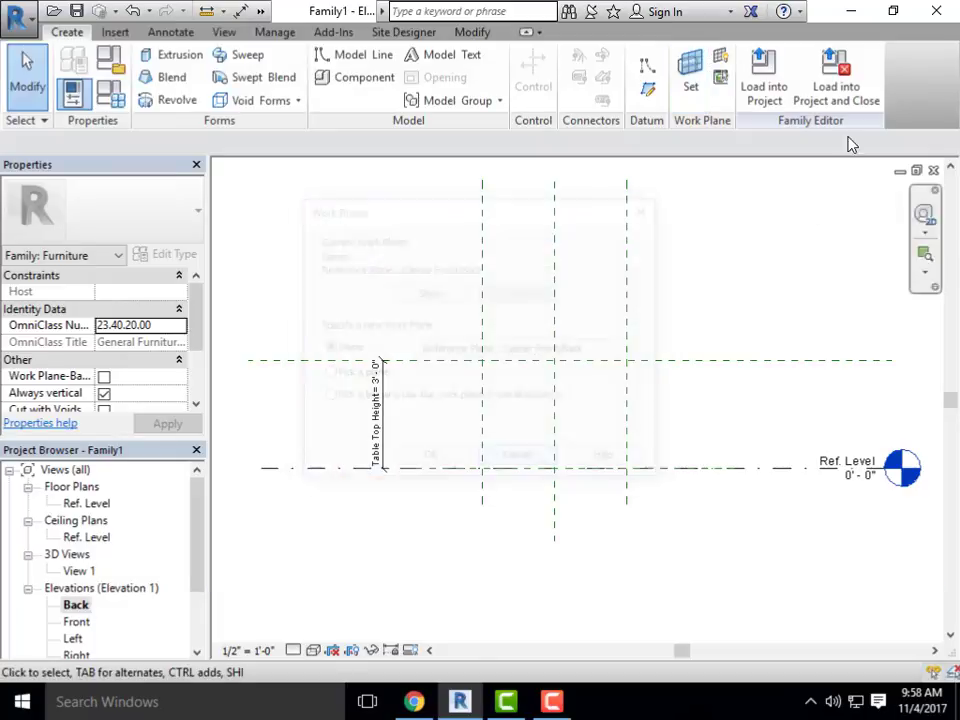
pyautogui.click(647, 72)
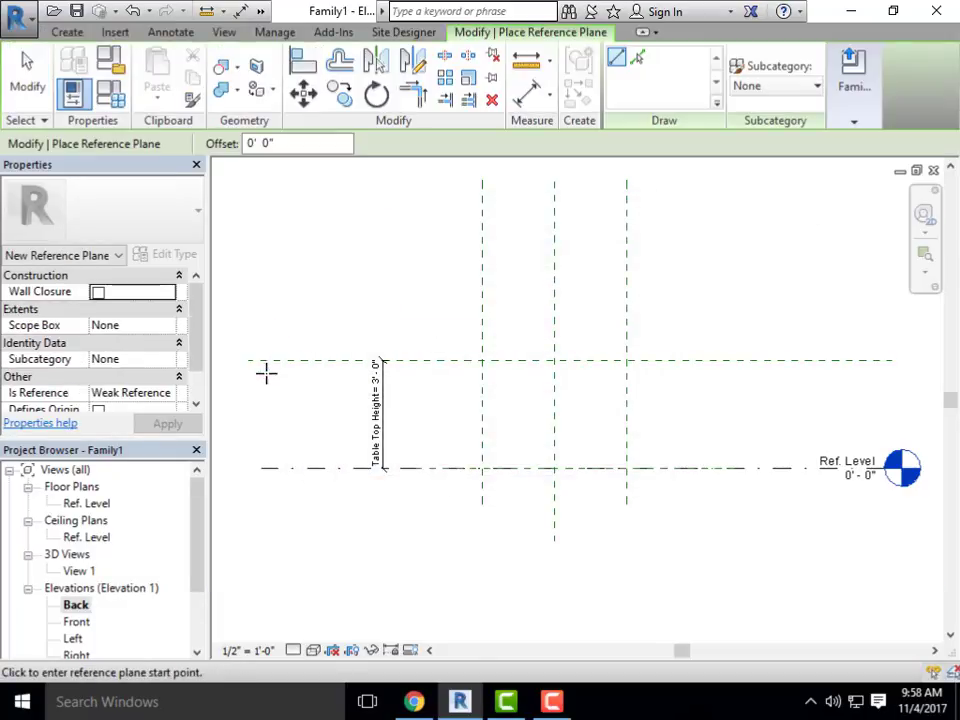
pyautogui.scroll(-1, 247, 371)
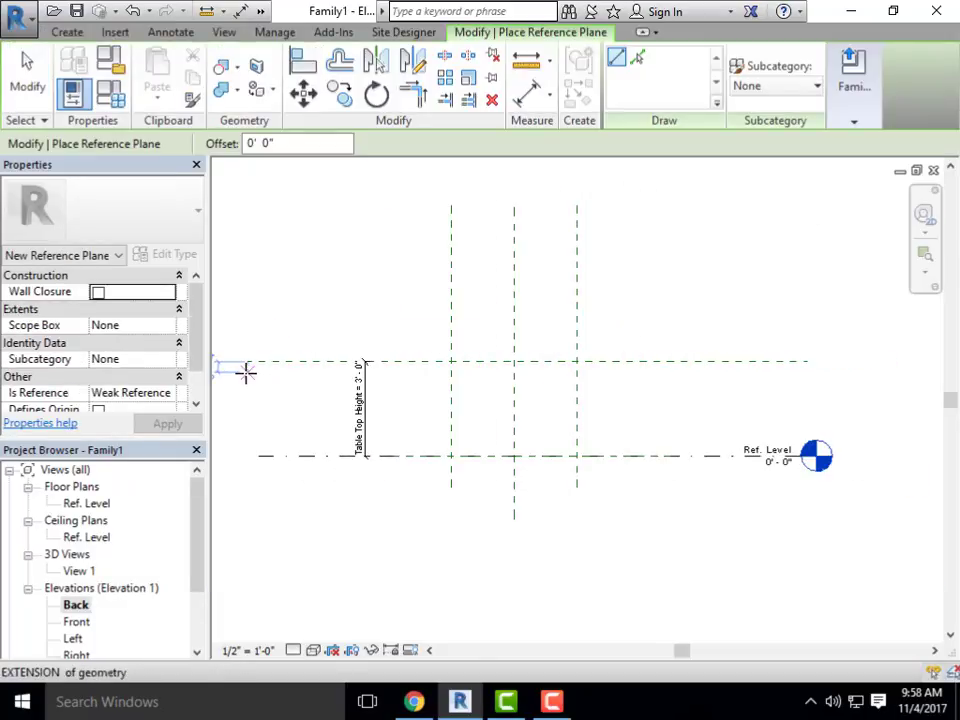
pyautogui.moveTo(247, 371); pyautogui.dragTo(304, 388, button='middle')
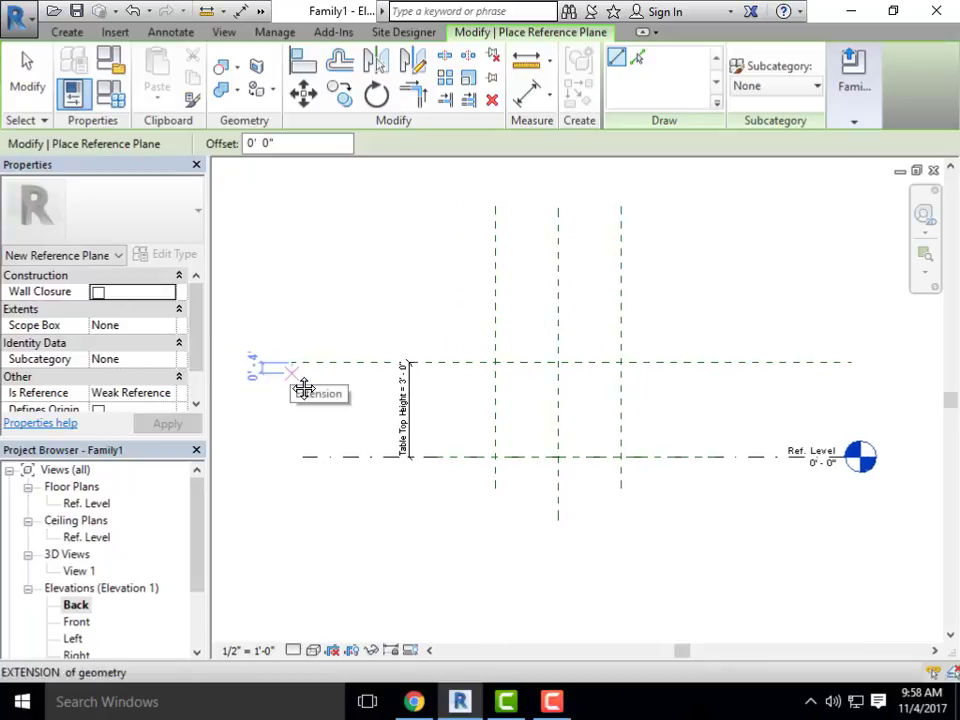
pyautogui.click(289, 371)
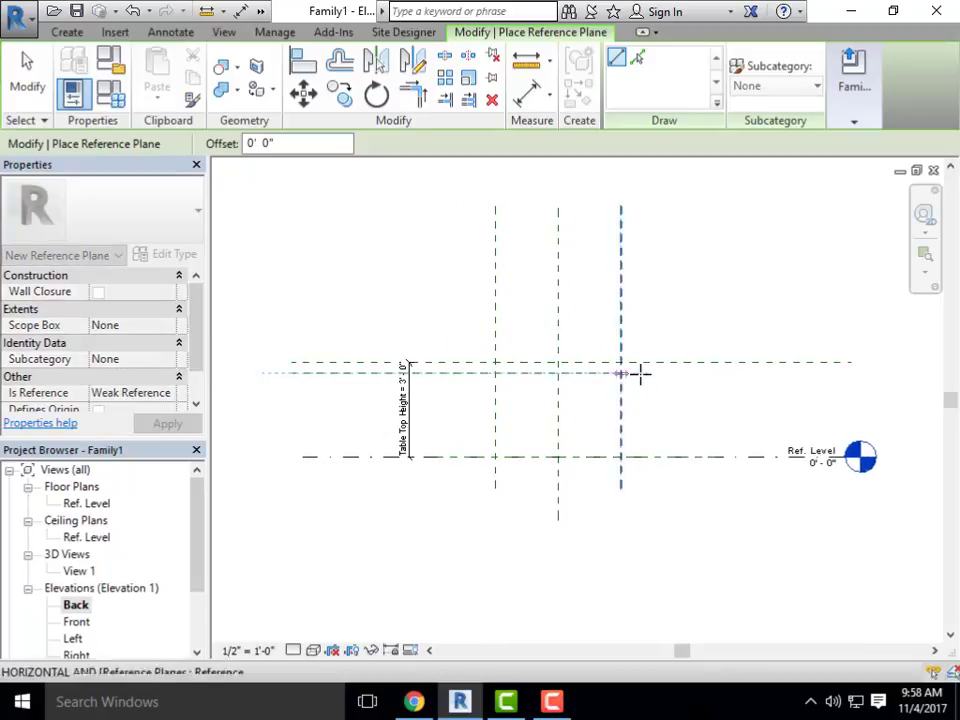
pyautogui.click(851, 373)
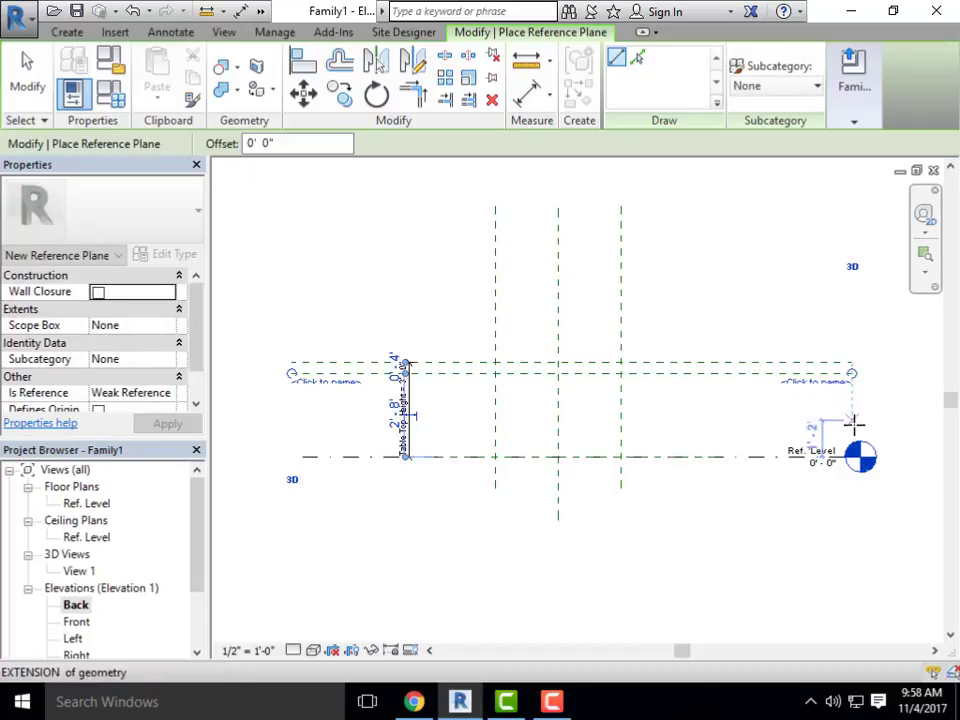
pyautogui.press('Escape')
pyautogui.click(818, 378)
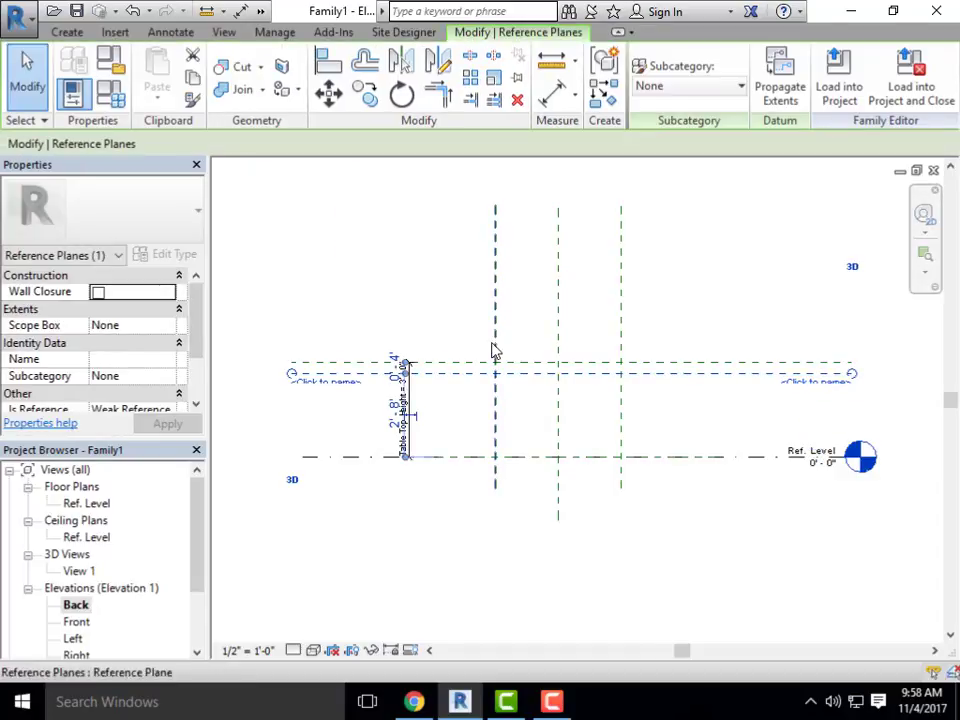
pyautogui.press('Escape')
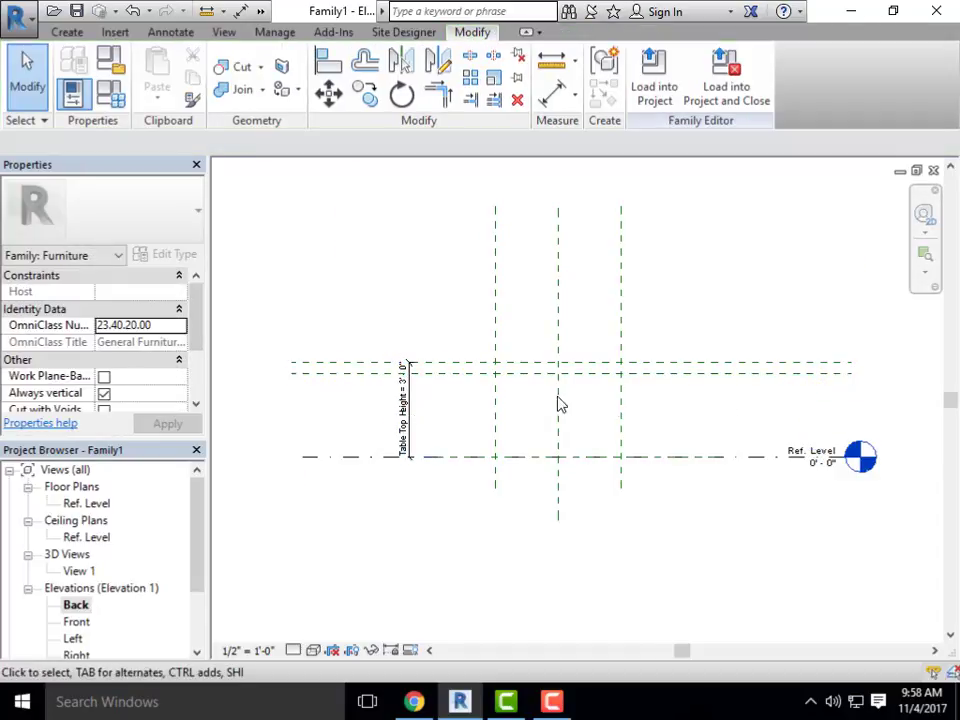
# Set the distance between the new lower reference plane and the table top height plane to 3"
pyautogui.scroll(3, 456, 392)
pyautogui.click(472, 384)
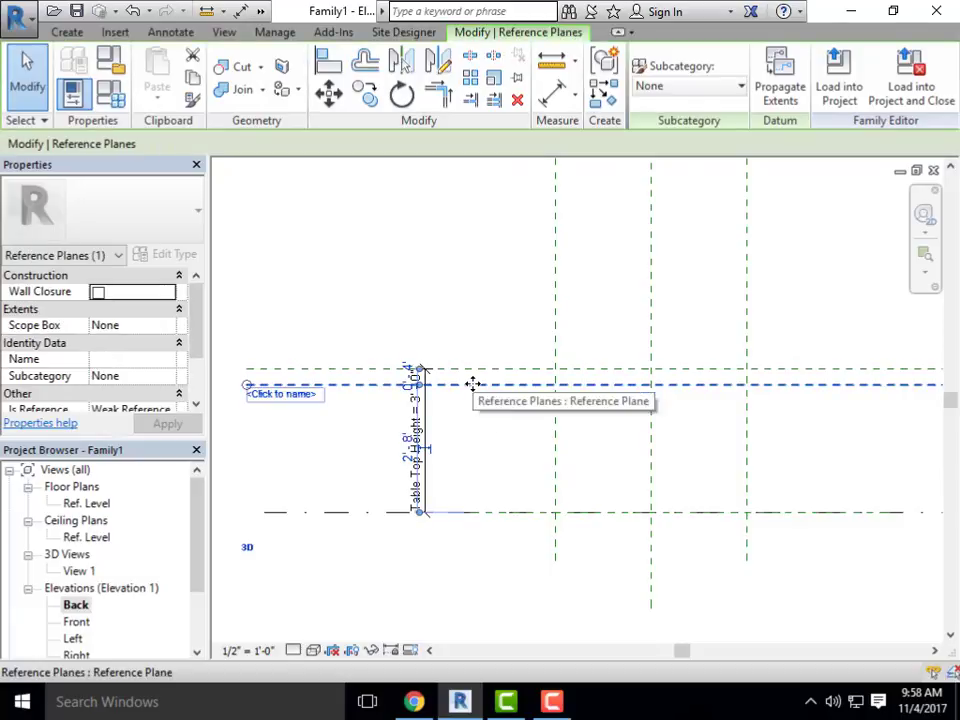
pyautogui.scroll(-2, 369, 375)
pyautogui.scroll(-1, 309, 361)
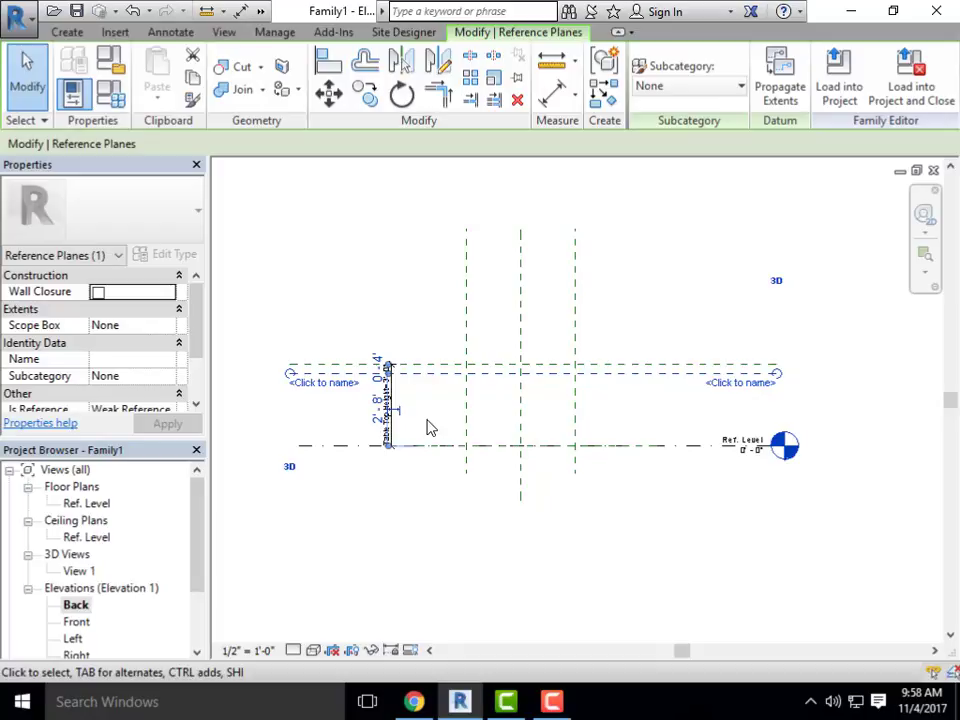
pyautogui.scroll(3, 385, 368)
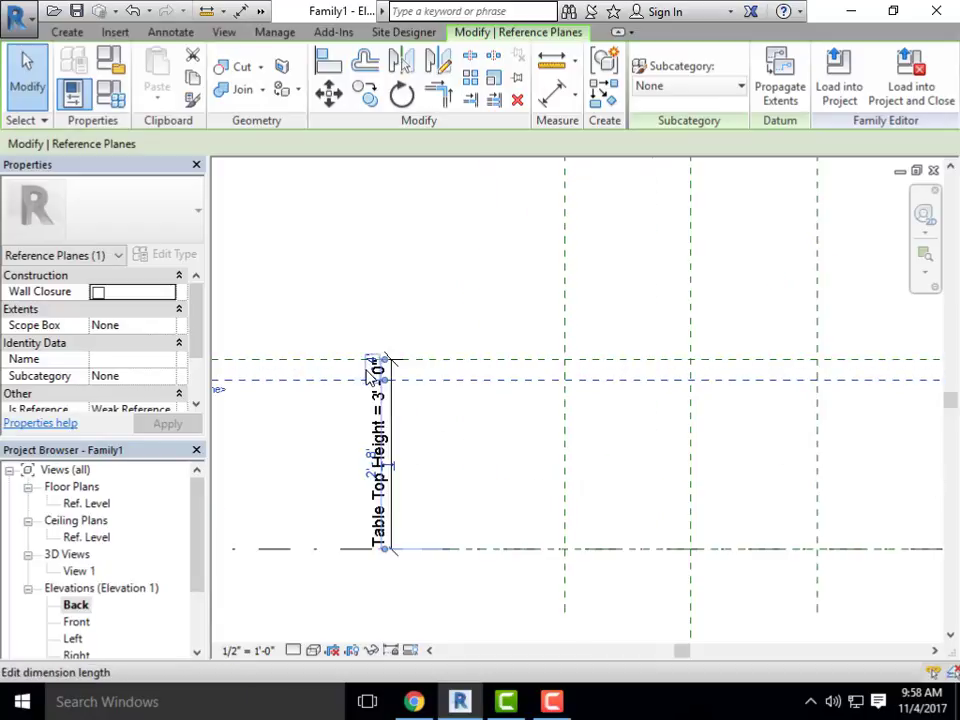
pyautogui.click(372, 372)
pyautogui.write('3')
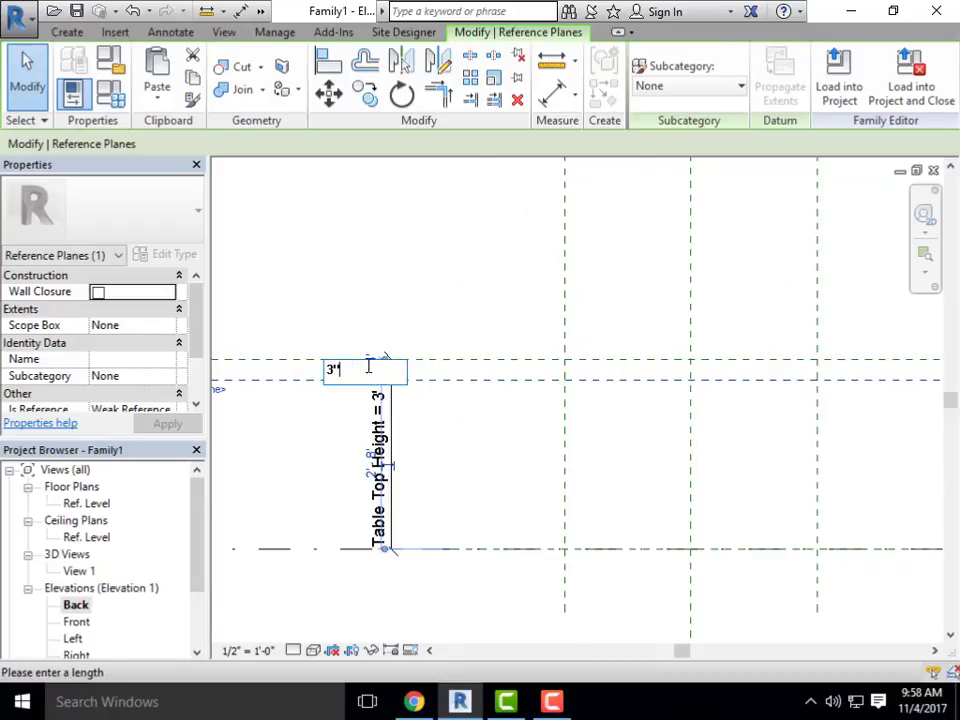
pyautogui.press('Return')
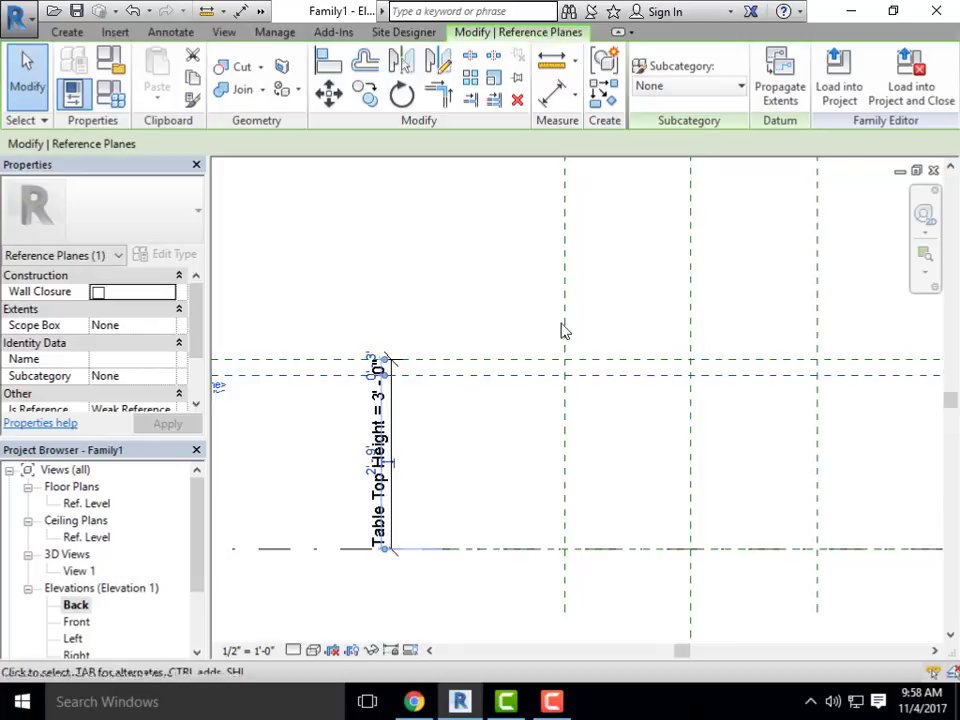
pyautogui.press('Escape')
pyautogui.scroll(-3, 403, 343)
pyautogui.scroll(2, 591, 369)
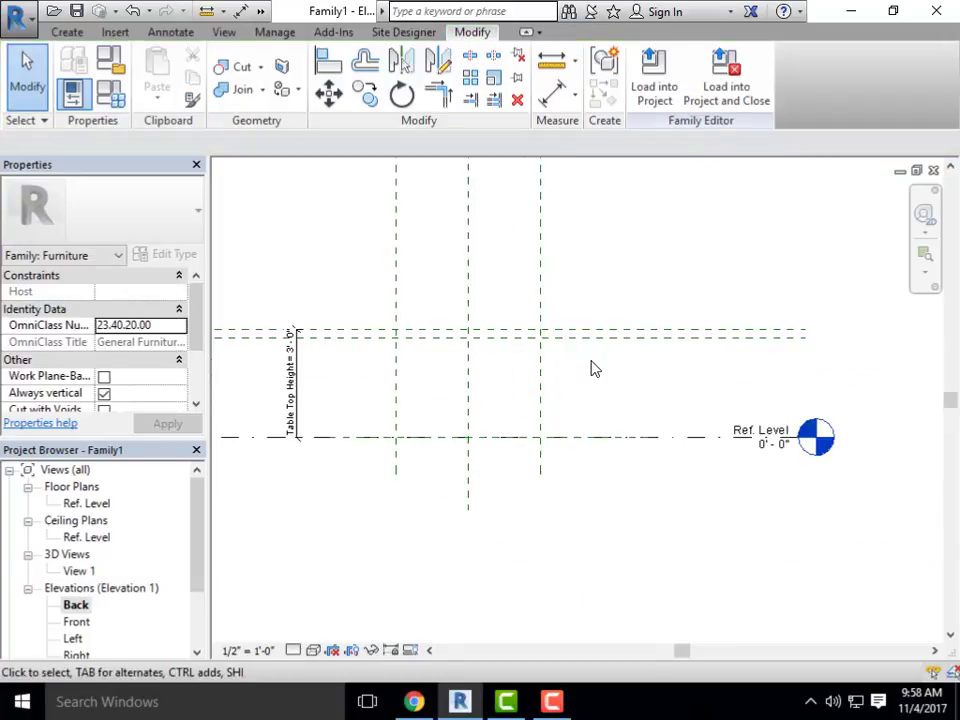
pyautogui.scroll(-2, 660, 431)
pyautogui.scroll(3, 559, 411)
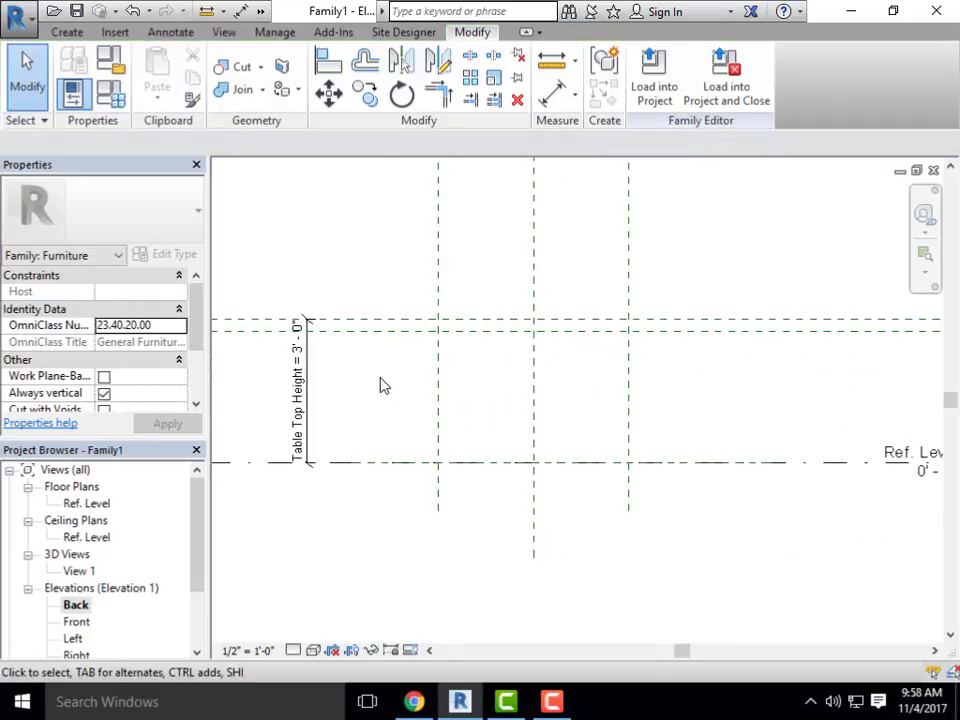
pyautogui.moveTo(383, 386); pyautogui.dragTo(596, 386, button='middle')
pyautogui.scroll(2, 739, 403)
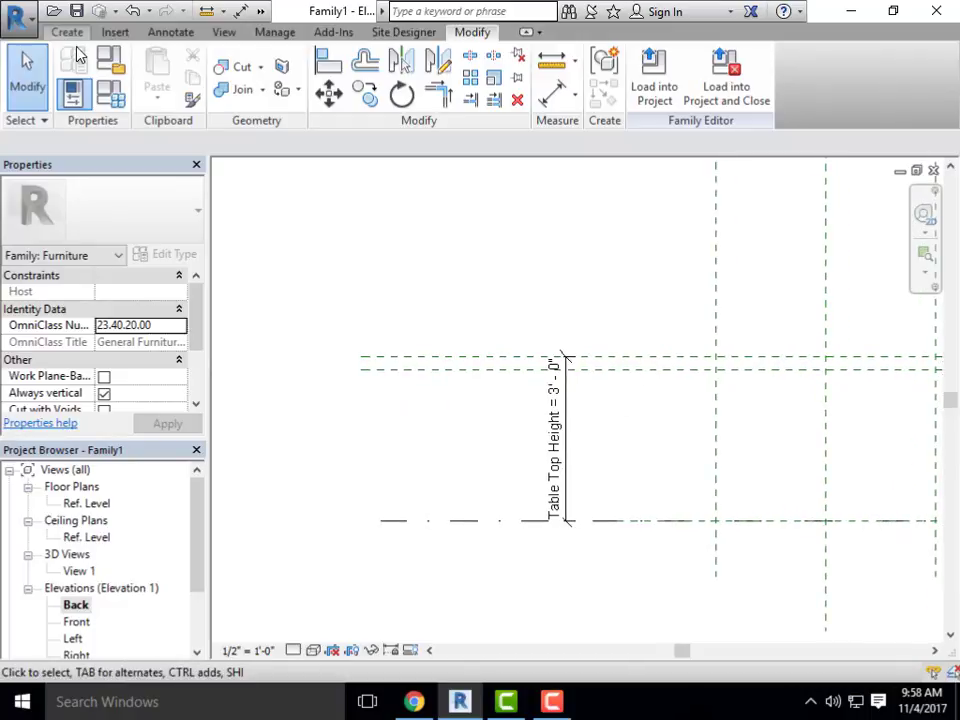
# Add an aligned dimension between the two upper horizontal reference planes and lock it at 3"
pyautogui.click(170, 33)
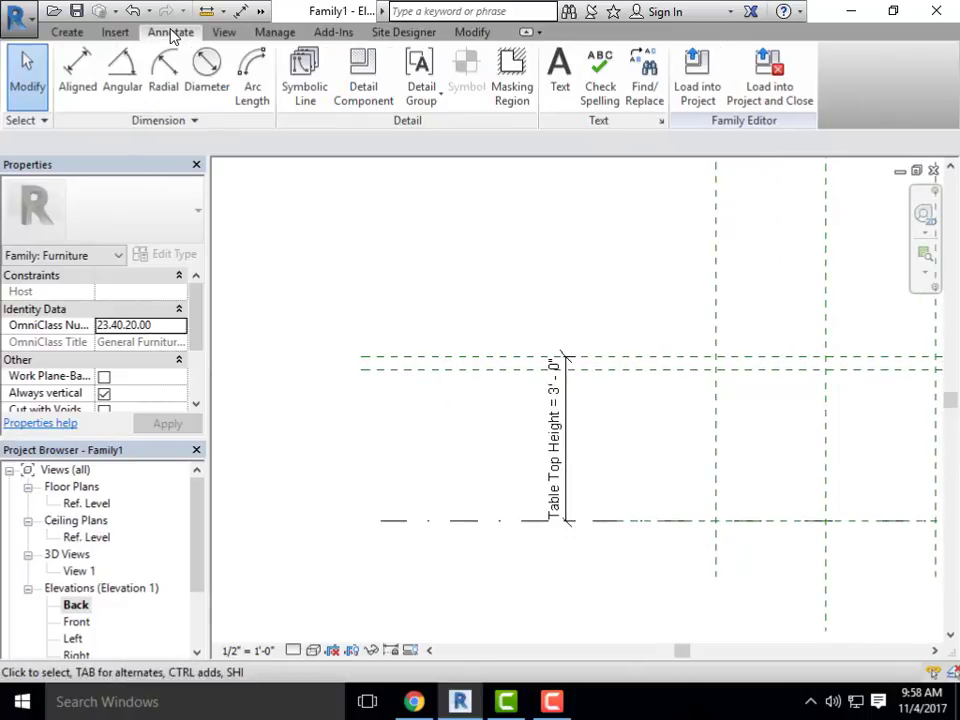
pyautogui.click(78, 65)
pyautogui.scroll(2, 489, 360)
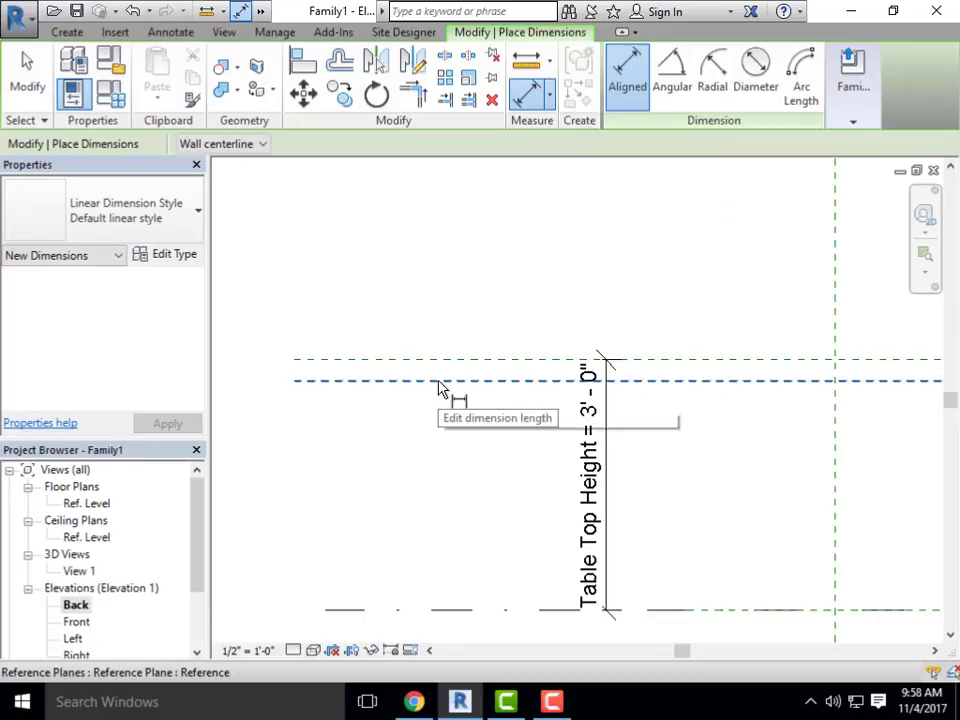
pyautogui.click(444, 382)
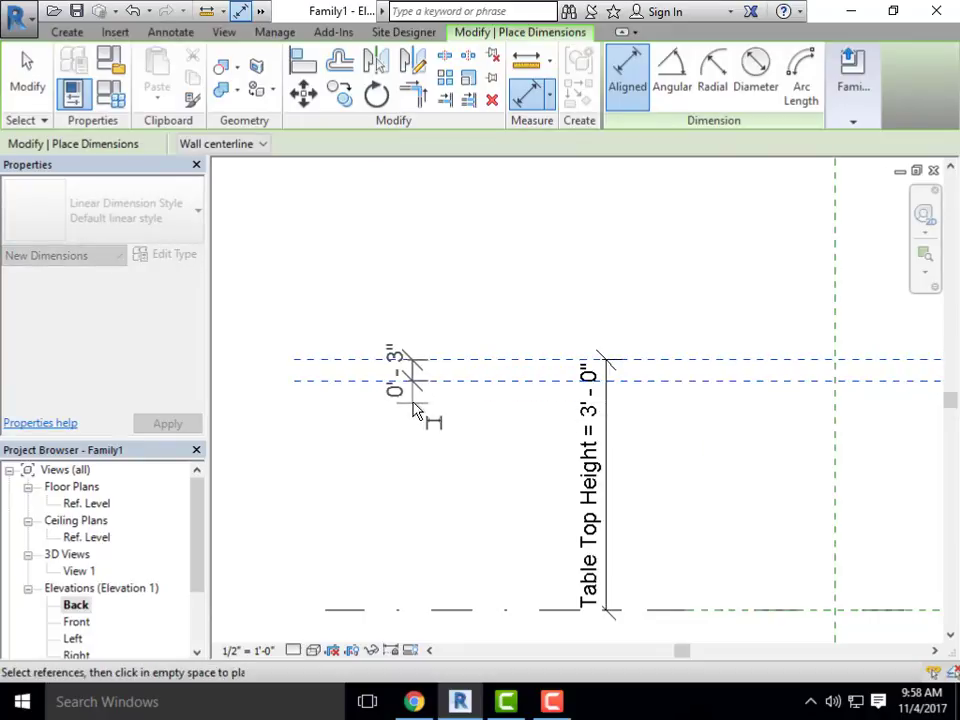
pyautogui.click(414, 408)
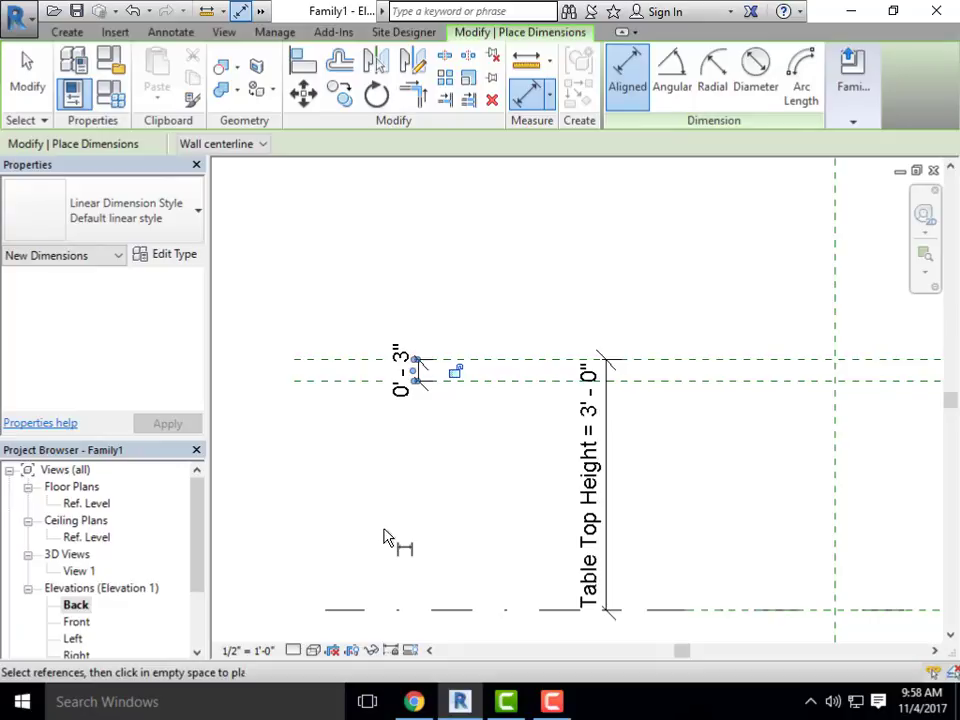
pyautogui.click(454, 372)
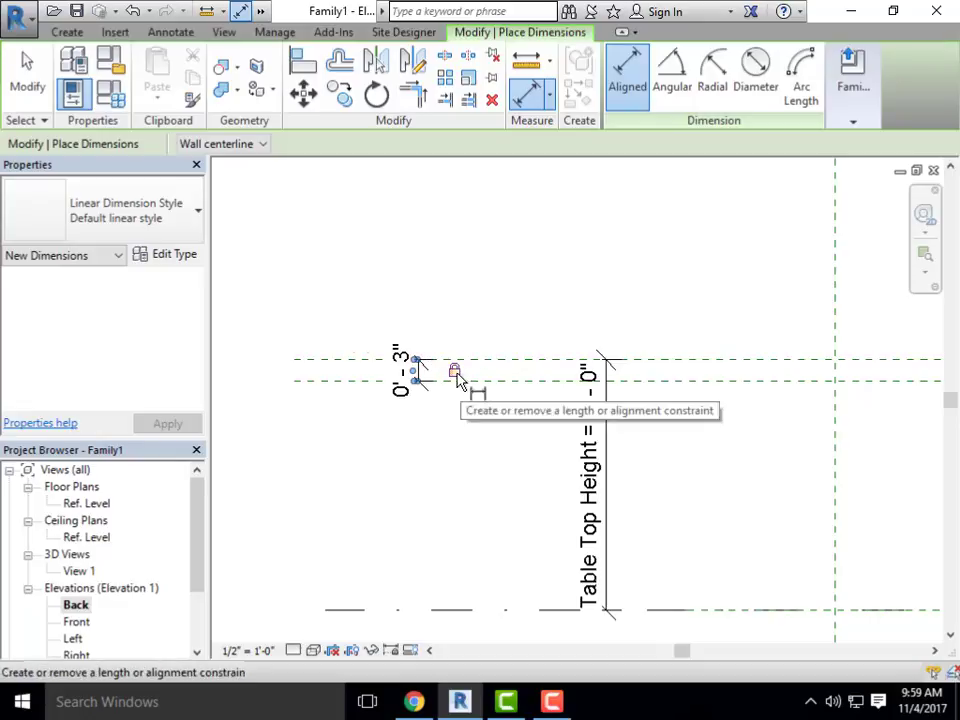
# Flex the locked top-thickness planes by setting the family's Table Top Height parameter to 4'
pyautogui.scroll(-2, 455, 378)
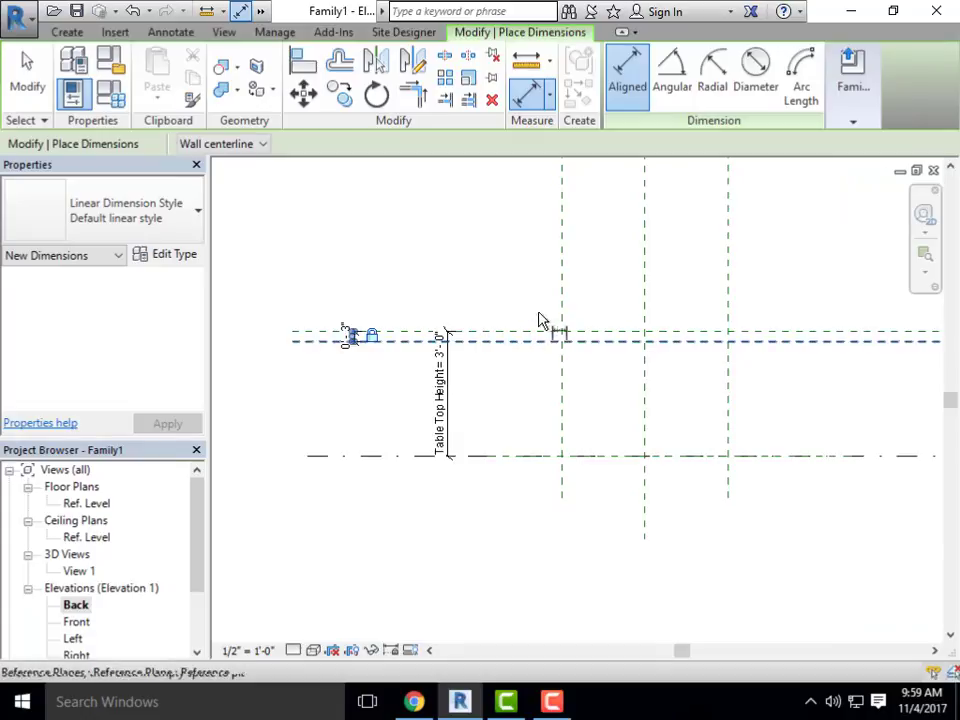
pyautogui.scroll(2, 345, 335)
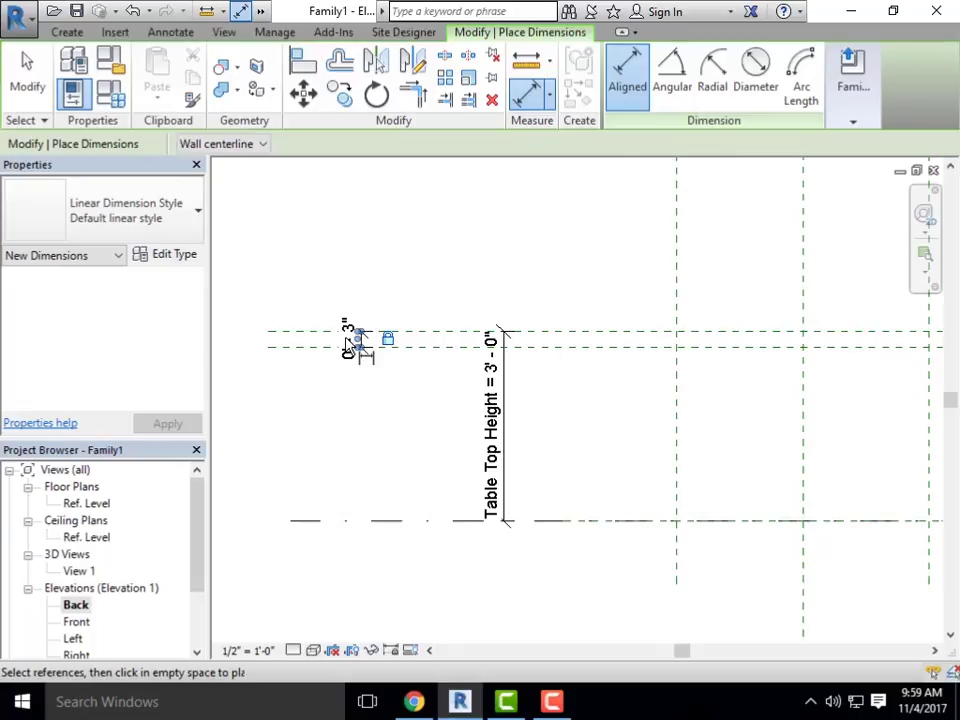
pyautogui.scroll(-1, 343, 334)
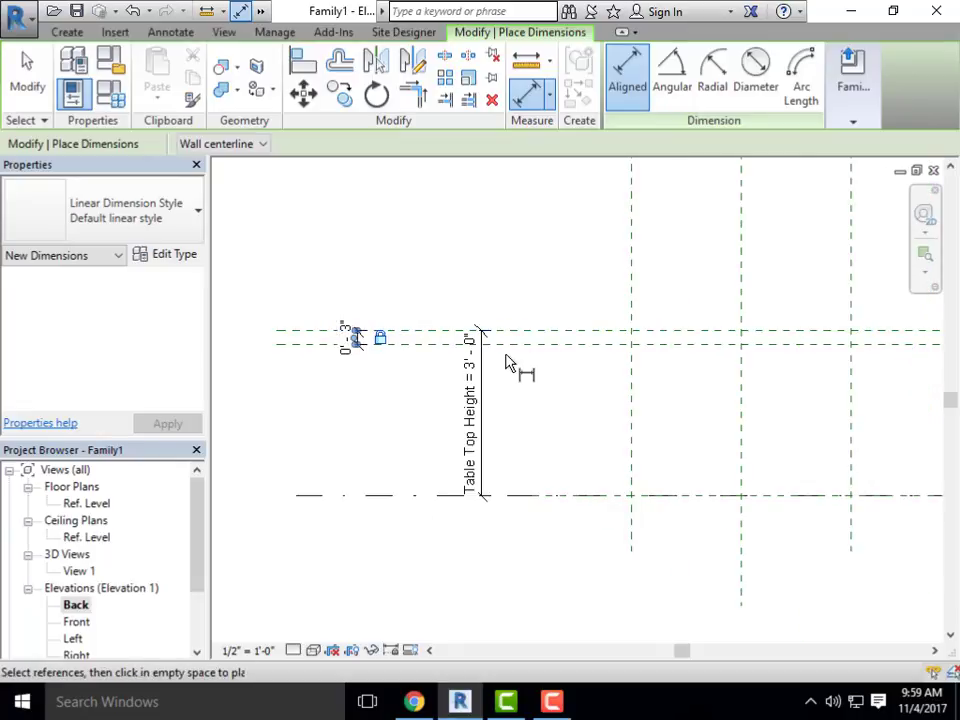
pyautogui.click(112, 95)
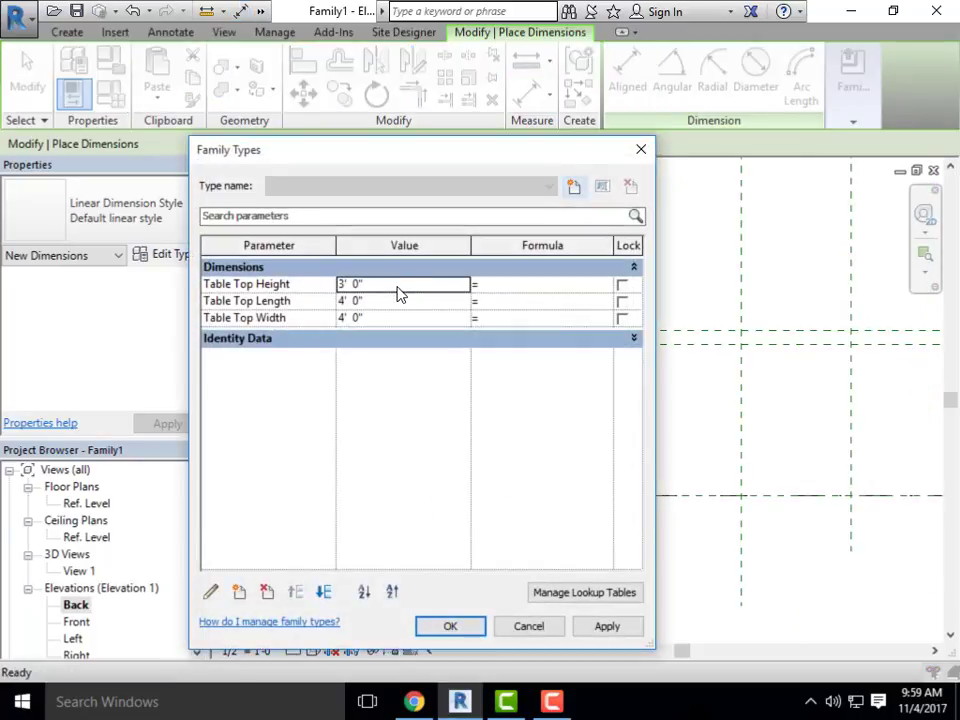
pyautogui.write('4')
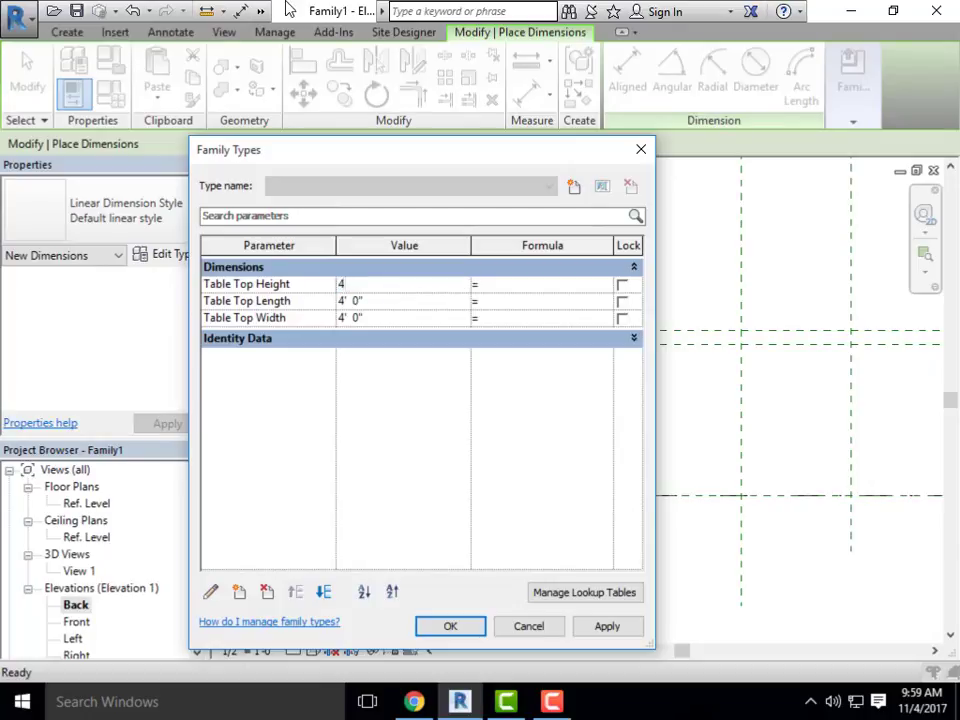
pyautogui.moveTo(330, 149); pyautogui.dragTo(766, 132)
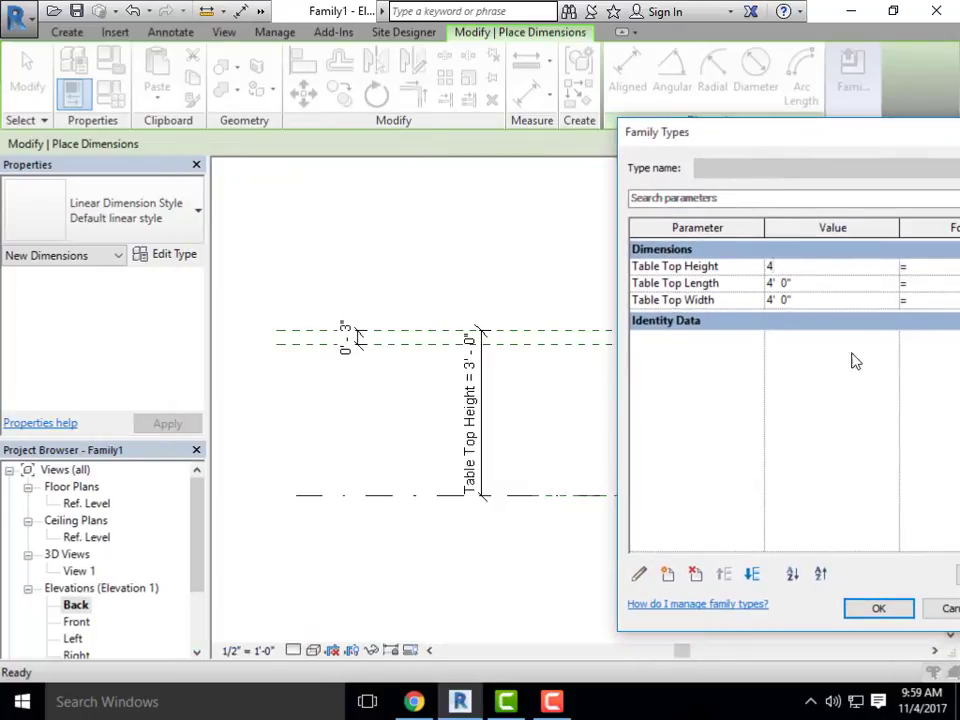
pyautogui.click(886, 612)
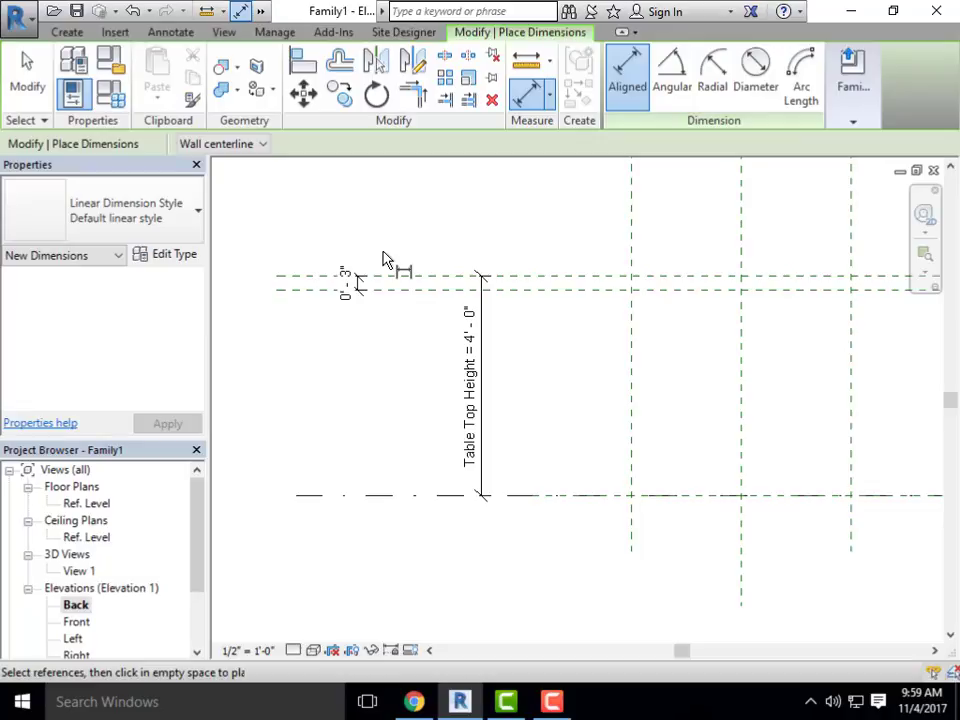
# Open the Ref. Level floor plan with the table top length and width reference planes in view
pyautogui.scroll(-1, 356, 246)
pyautogui.moveTo(553, 345); pyautogui.dragTo(509, 378, button='middle')
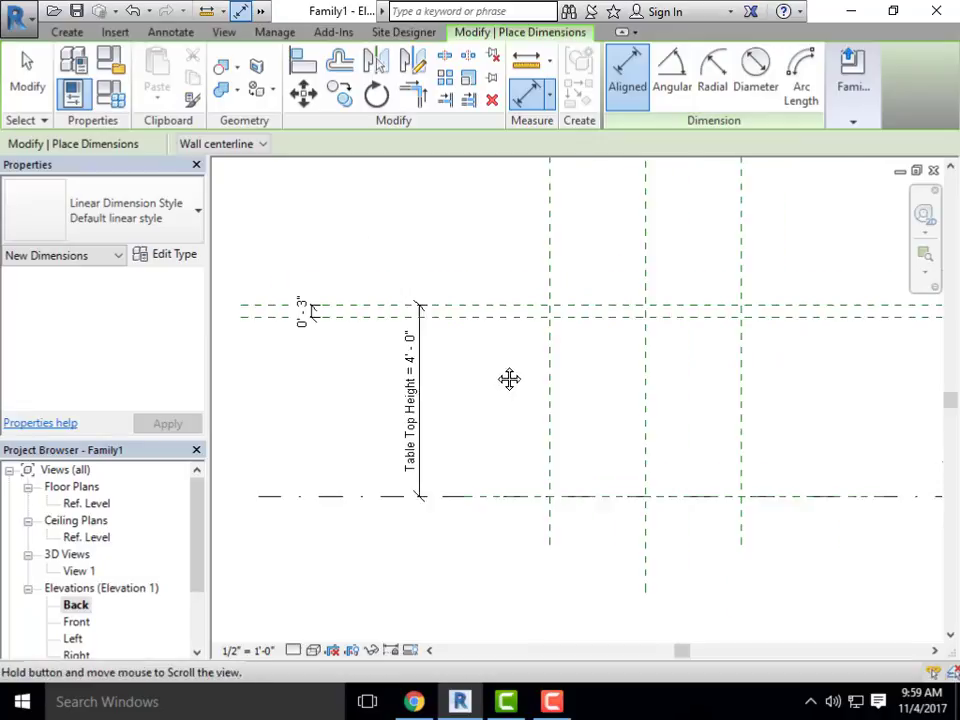
pyautogui.scroll(-2, 520, 360)
pyautogui.scroll(2, 639, 367)
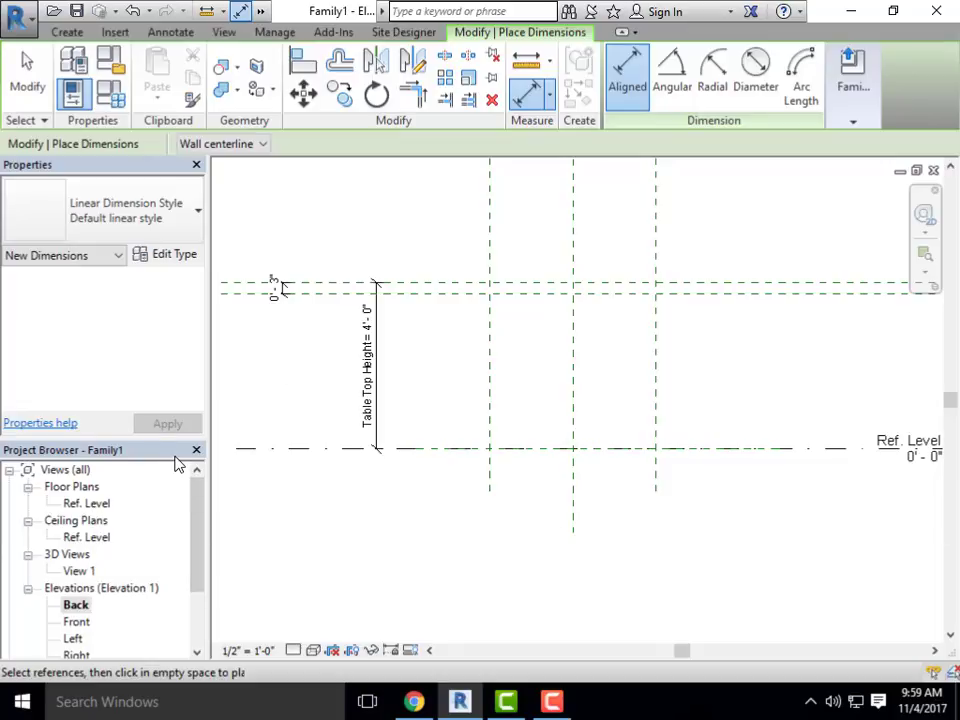
pyautogui.doubleClick(96, 505)
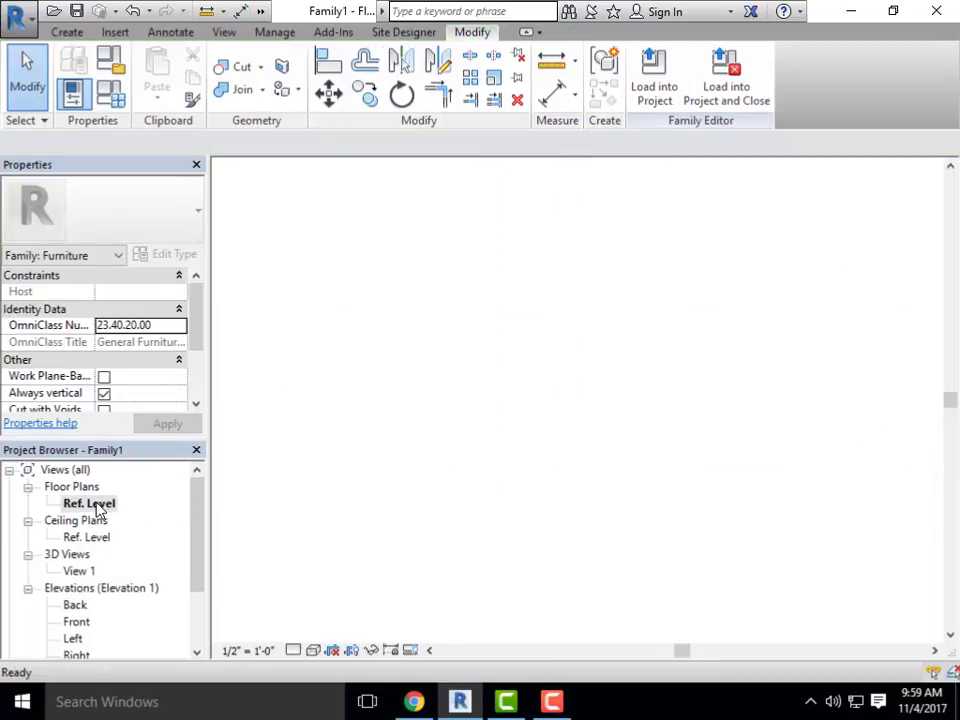
pyautogui.scroll(2, 360, 360)
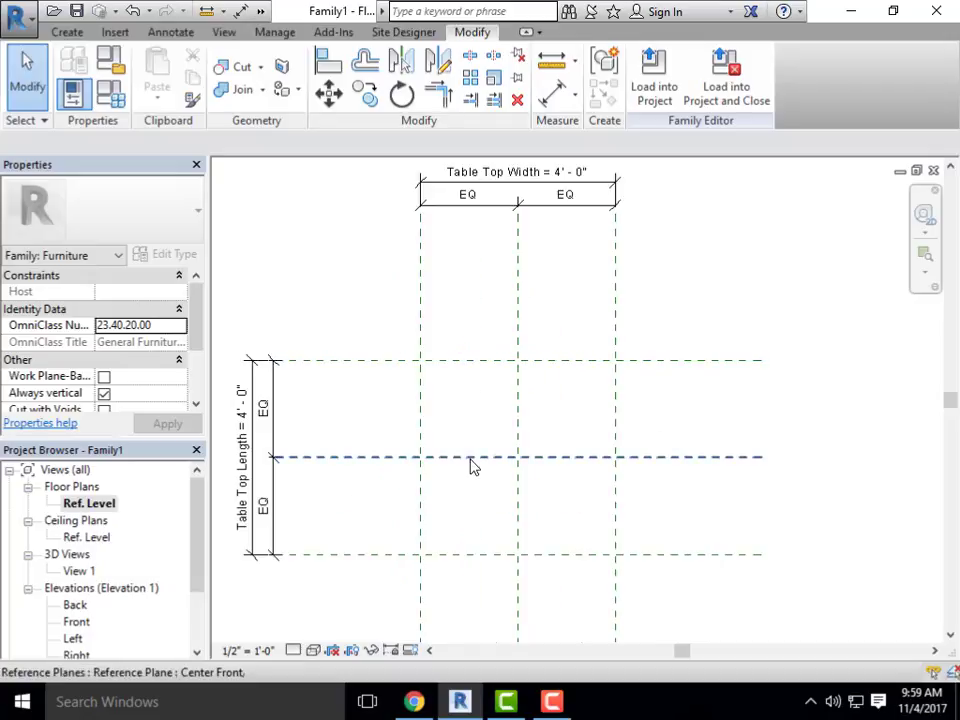
pyautogui.moveTo(471, 465)
pyautogui.mouseDown(button='middle')
pyautogui.moveTo(493, 465)
pyautogui.moveTo(482, 439)
pyautogui.moveTo(477, 456)
pyautogui.mouseUp(button='middle')
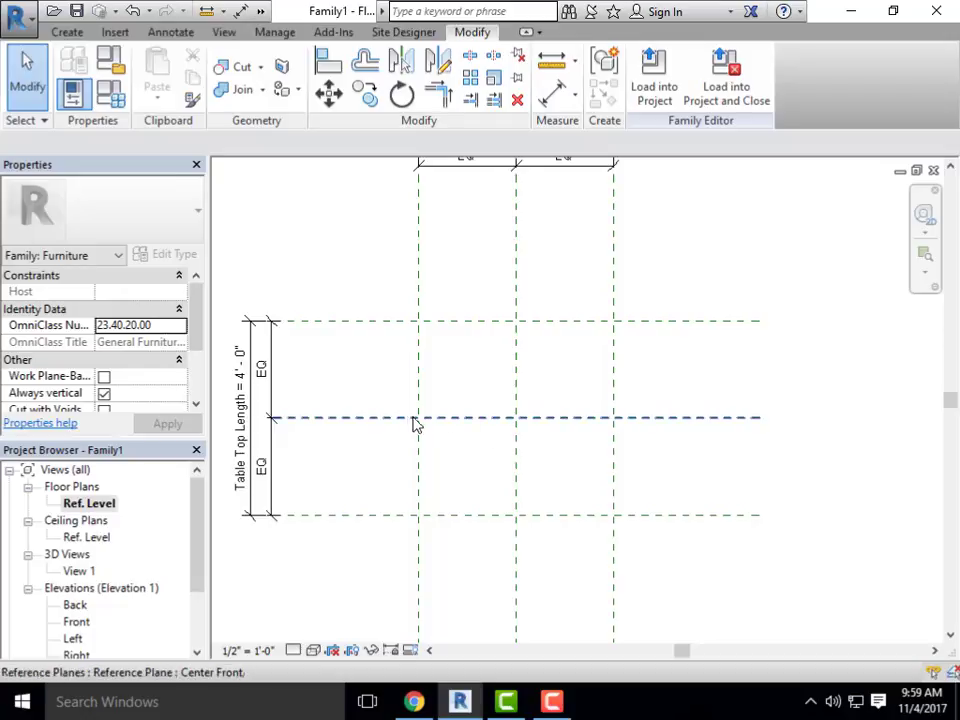
pyautogui.moveTo(416, 424); pyautogui.dragTo(437, 413, button='middle')
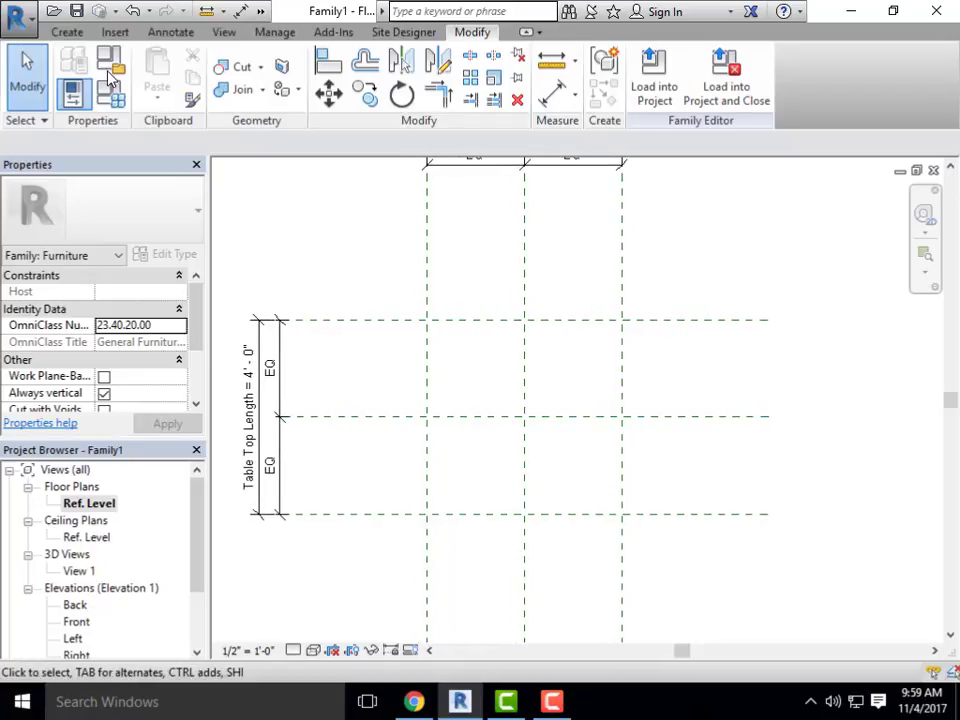
# Draw a vertical reference plane about 3" inside the left table edge plane, spanning the same height
pyautogui.click(70, 32)
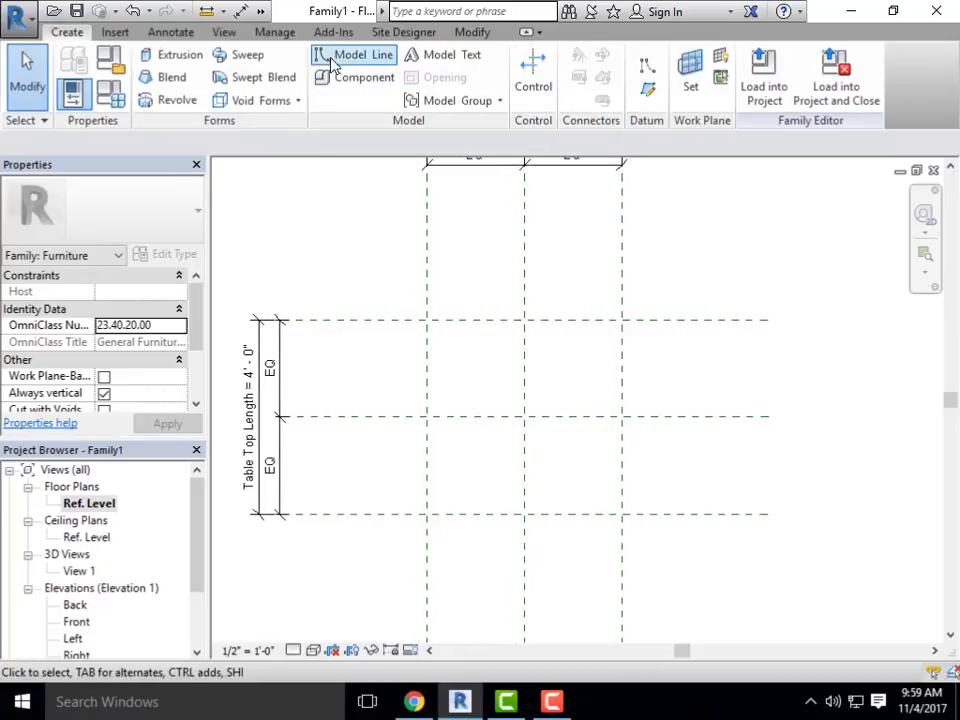
pyautogui.click(650, 93)
pyautogui.scroll(2, 450, 215)
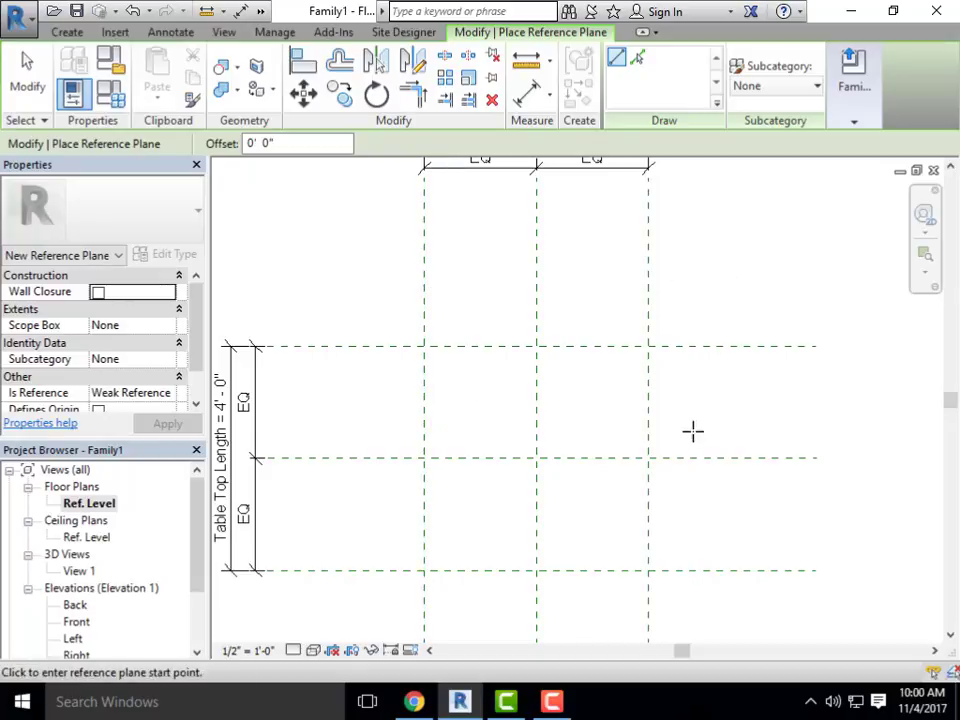
pyautogui.scroll(-1, 500, 330)
pyautogui.scroll(1, 440, 245)
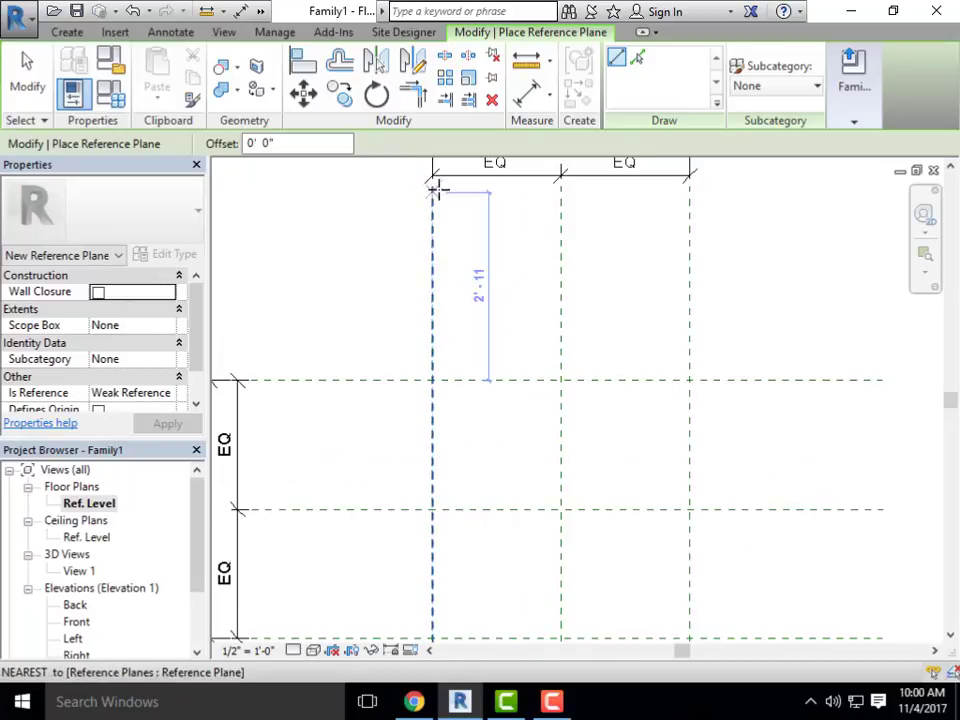
pyautogui.moveTo(439, 184); pyautogui.dragTo(463, 313, button='middle')
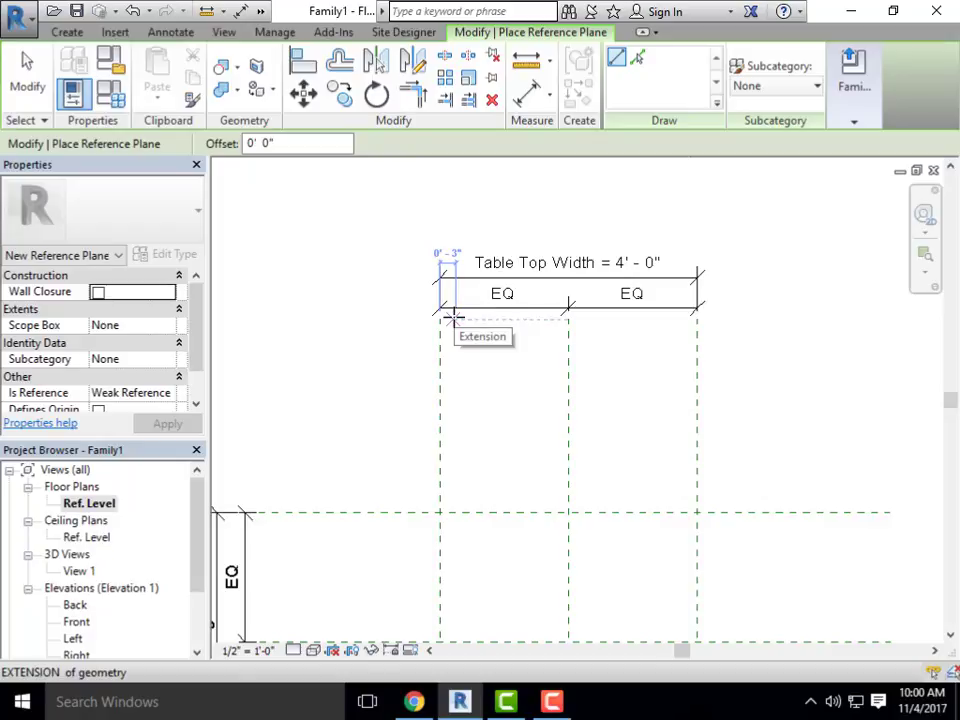
pyautogui.click(453, 318)
pyautogui.scroll(-3, 460, 480)
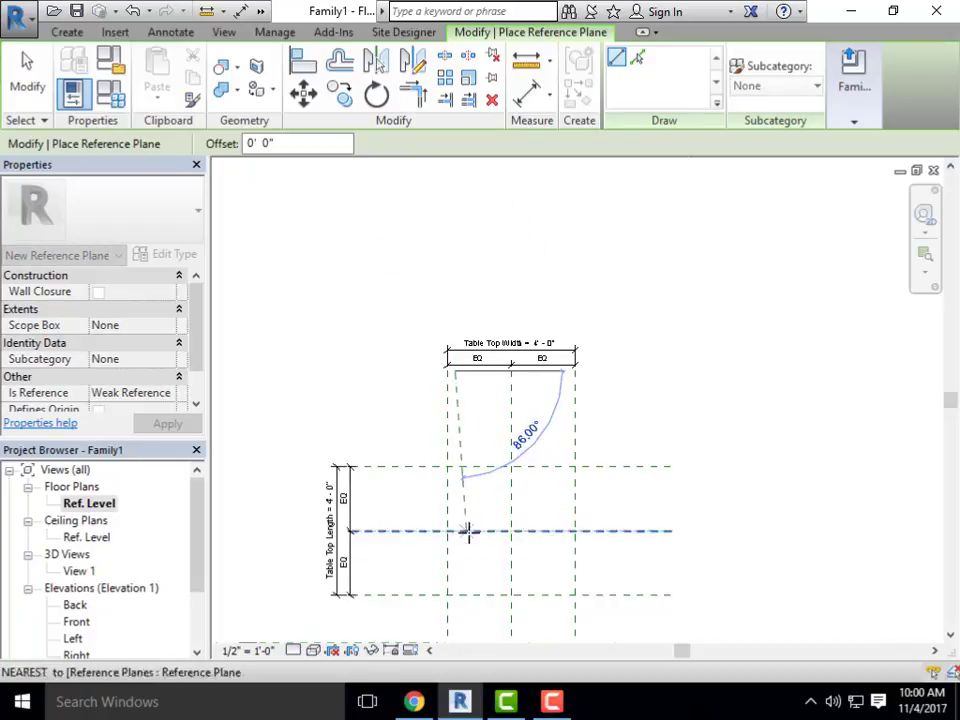
pyautogui.scroll(1, 450, 580)
pyautogui.click(440, 603)
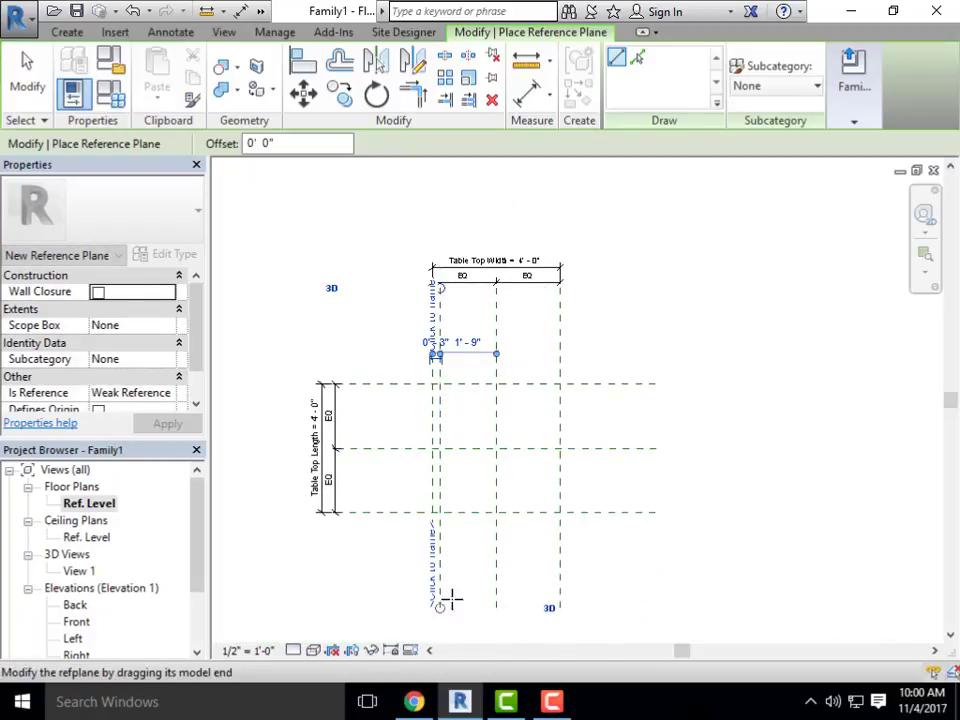
# Draw a matching vertical reference plane just inside the right table edge plane, spanning the same height
pyautogui.scroll(1, 539, 302)
pyautogui.click(552, 285)
pyautogui.scroll(-2, 548, 287)
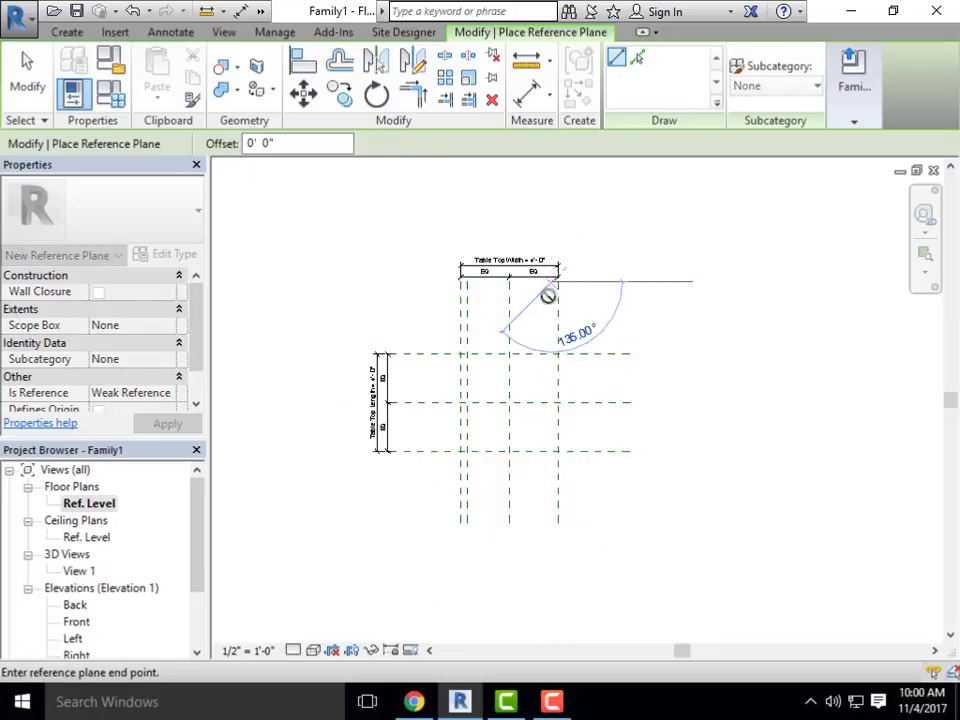
pyautogui.click(552, 522)
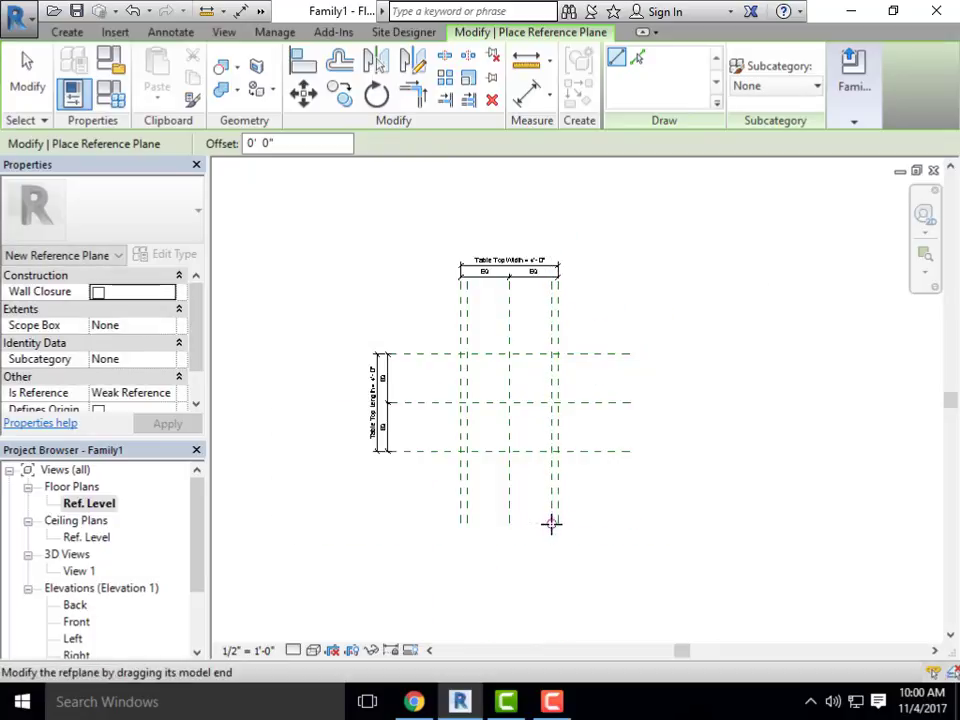
# Draw a horizontal reference plane about 3" inside the lower table edge plane, spanning the same width
pyautogui.scroll(3, 408, 436)
pyautogui.click(377, 453)
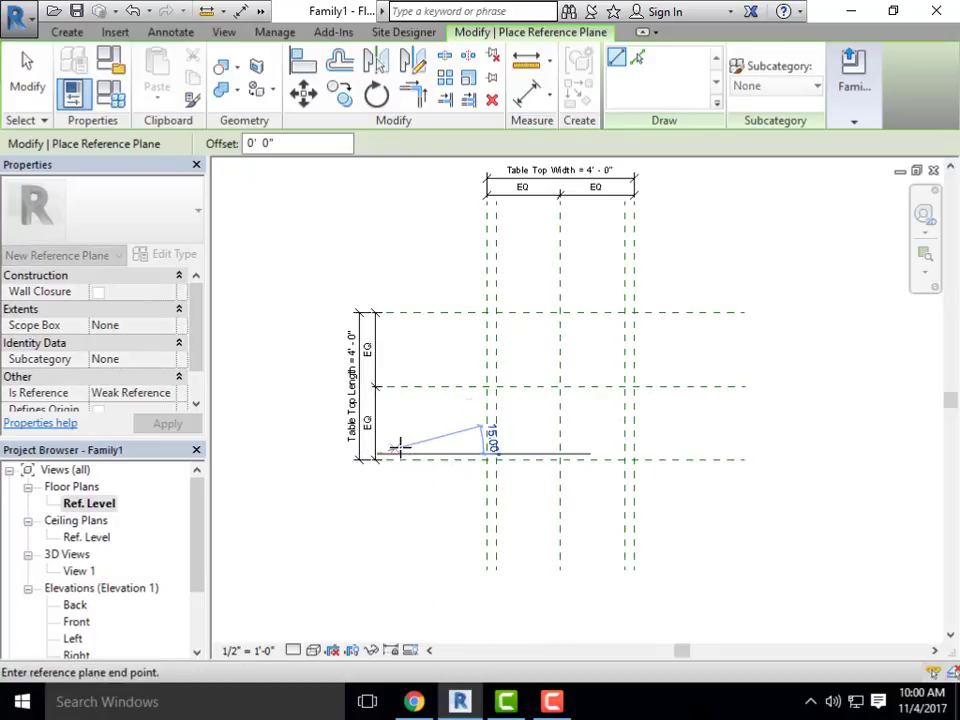
pyautogui.press('Escape')
pyautogui.click(376, 453)
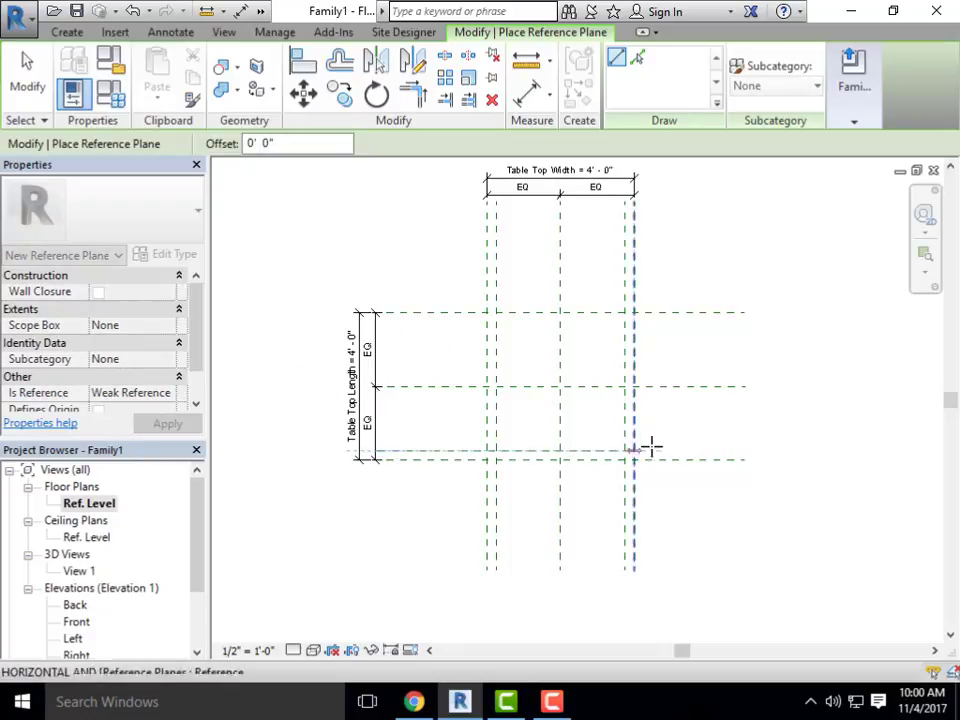
pyautogui.click(745, 450)
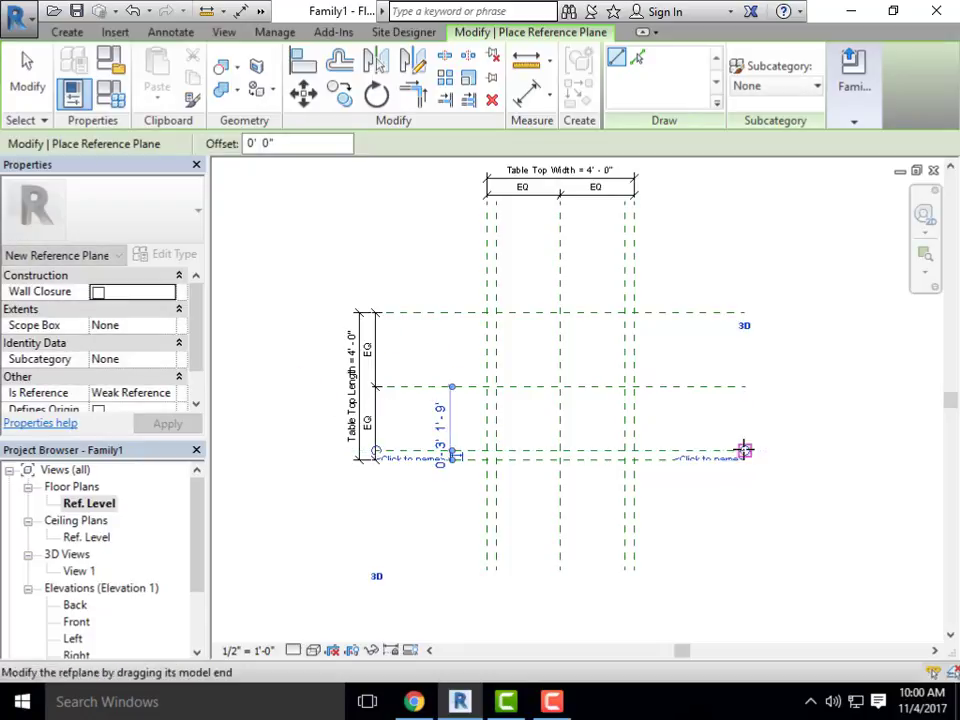
# Draw a matching horizontal reference plane just inside the upper table edge plane and finish placing reference planes
pyautogui.click(377, 319)
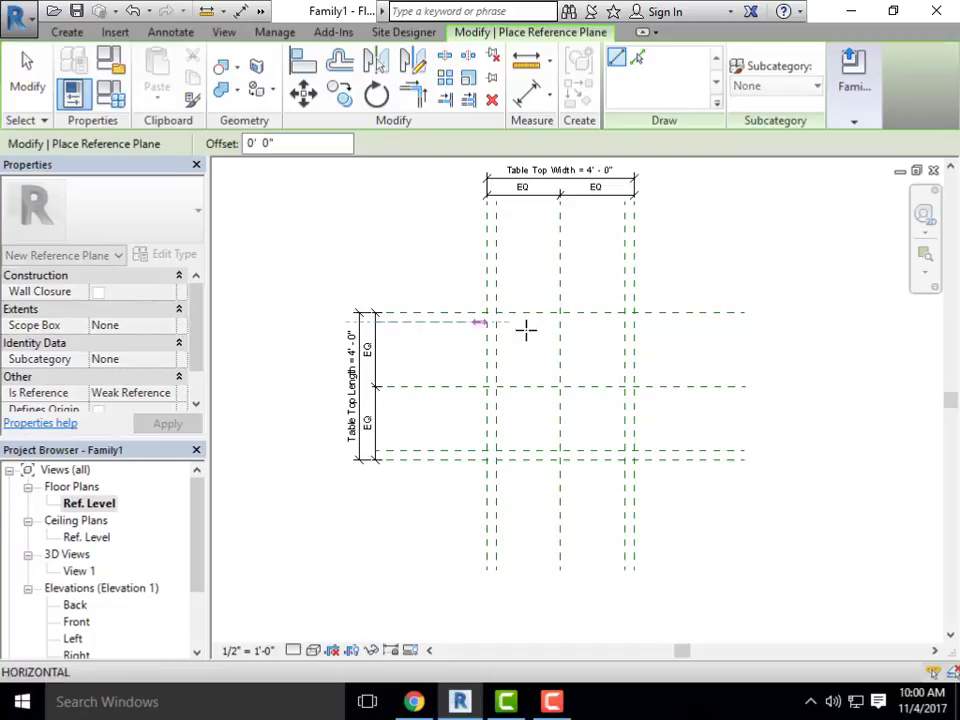
pyautogui.click(747, 323)
pyautogui.press('Escape')
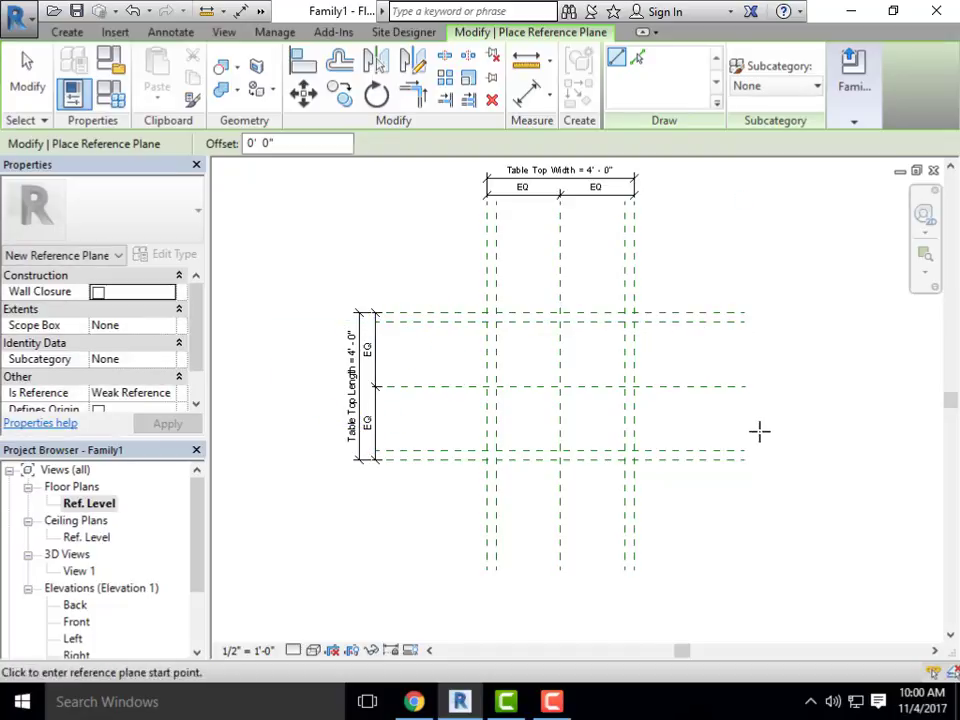
pyautogui.press('Escape')
pyautogui.scroll(-2, 789, 530)
pyautogui.scroll(5, 787, 522)
pyautogui.scroll(3, 330, 228)
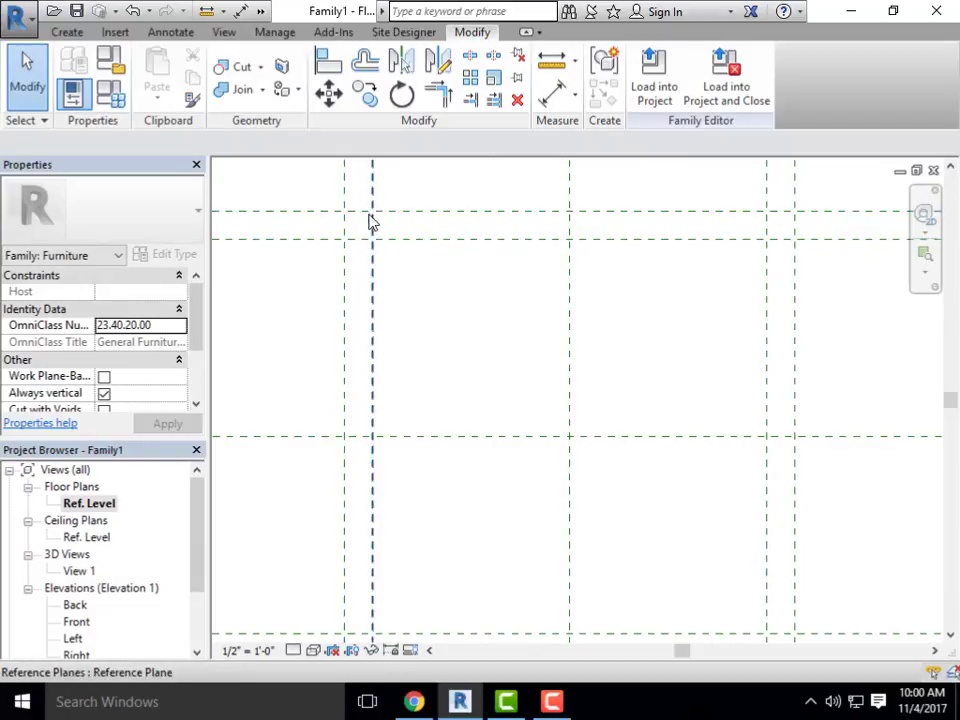
pyautogui.scroll(-2, 345, 220)
pyautogui.moveTo(367, 254); pyautogui.dragTo(381, 279, button='middle')
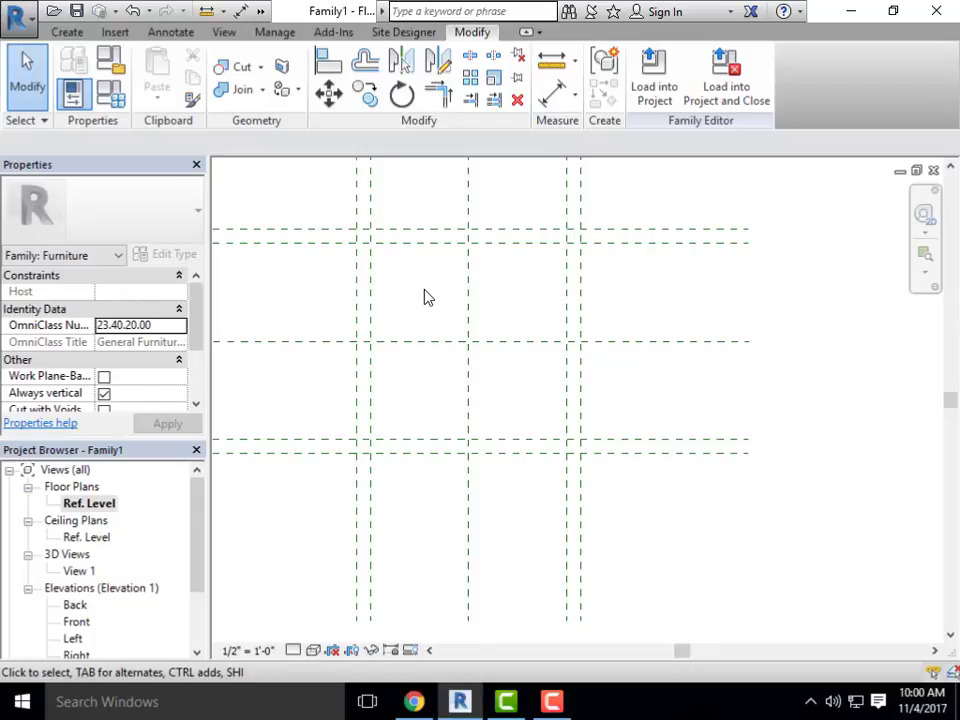
pyautogui.scroll(-3, 530, 290)
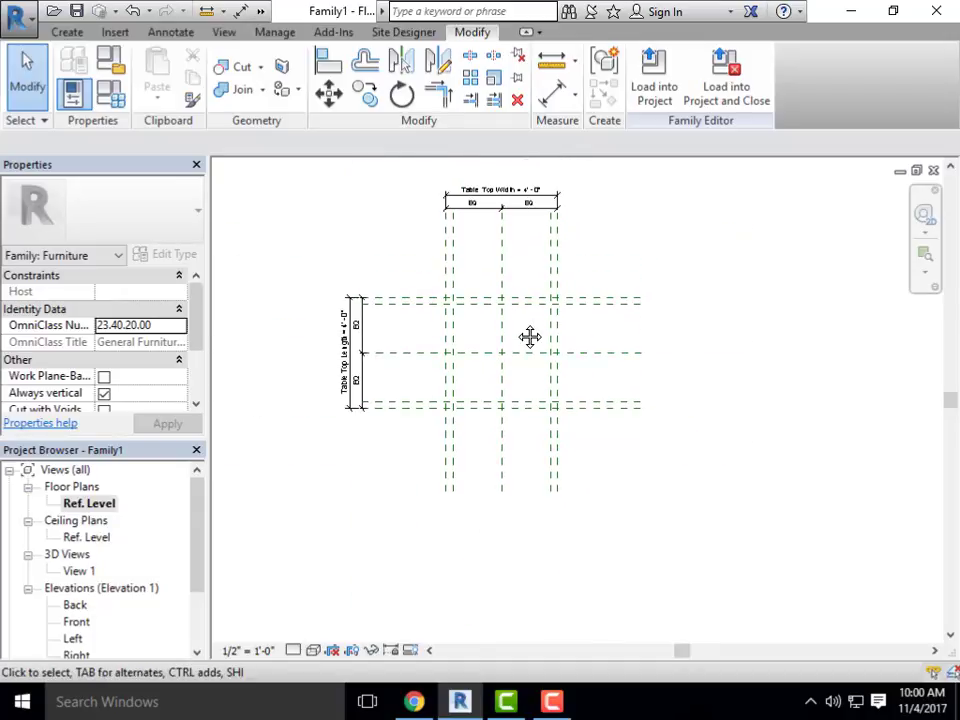
pyautogui.scroll(2, 380, 275)
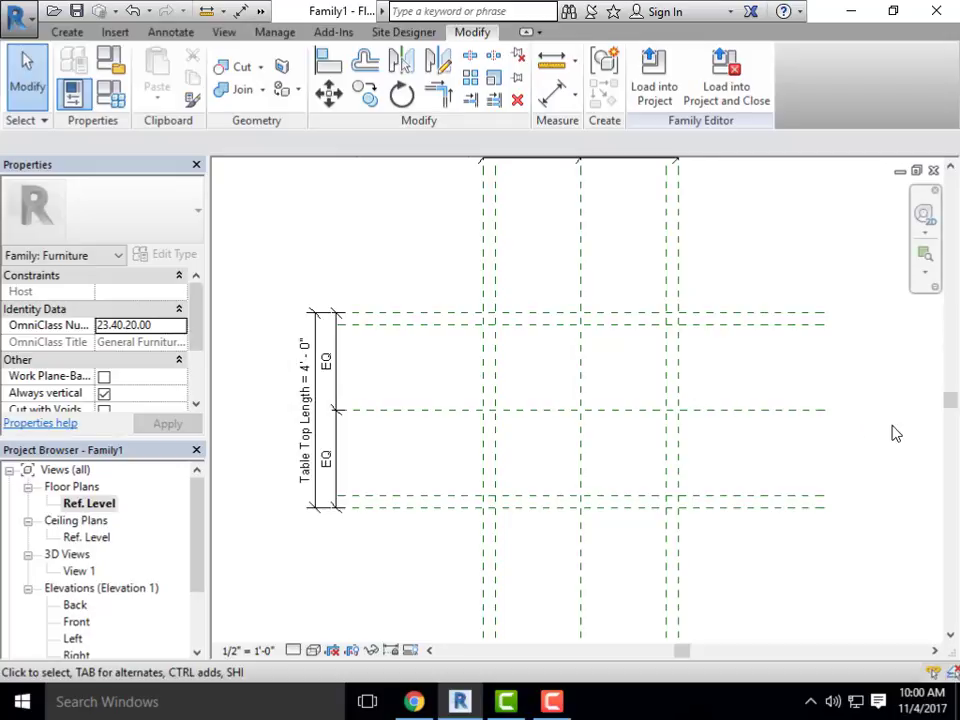
pyautogui.scroll(-2, 821, 441)
pyautogui.moveTo(821, 441); pyautogui.dragTo(754, 446, button='middle')
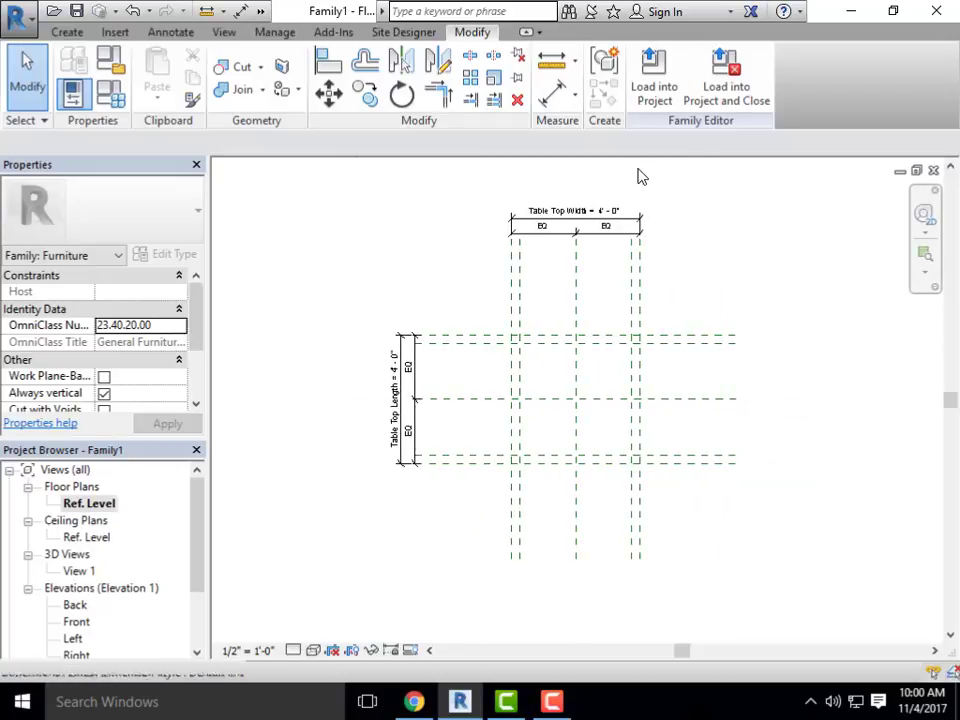
pyautogui.scroll(2, 636, 176)
pyautogui.scroll(-2, 450, 270)
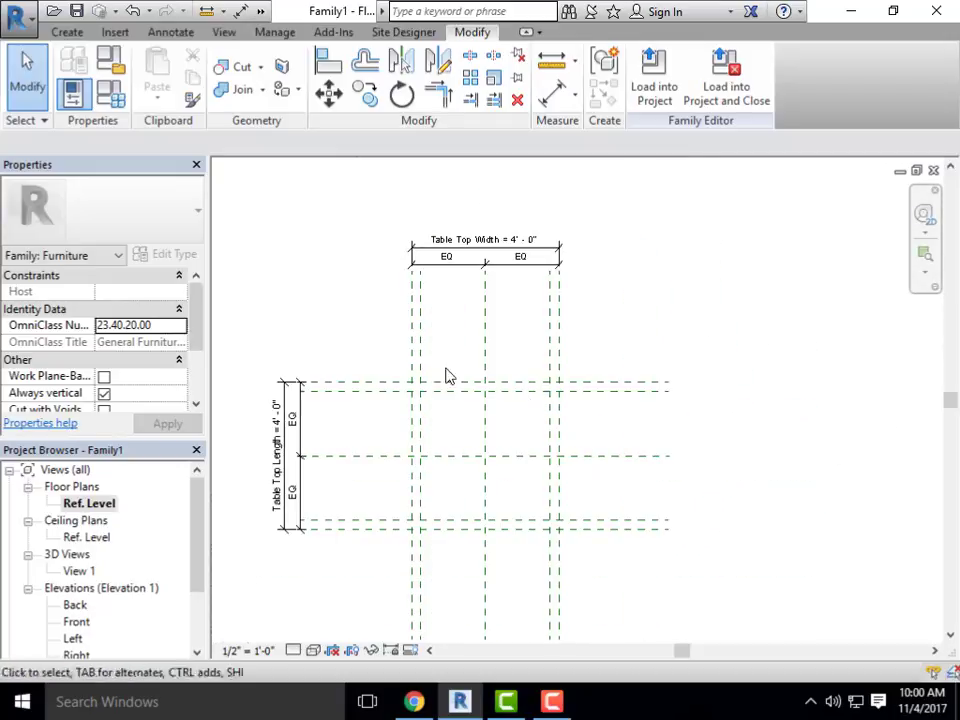
pyautogui.scroll(2, 405, 395)
pyautogui.scroll(-1, 553, 289)
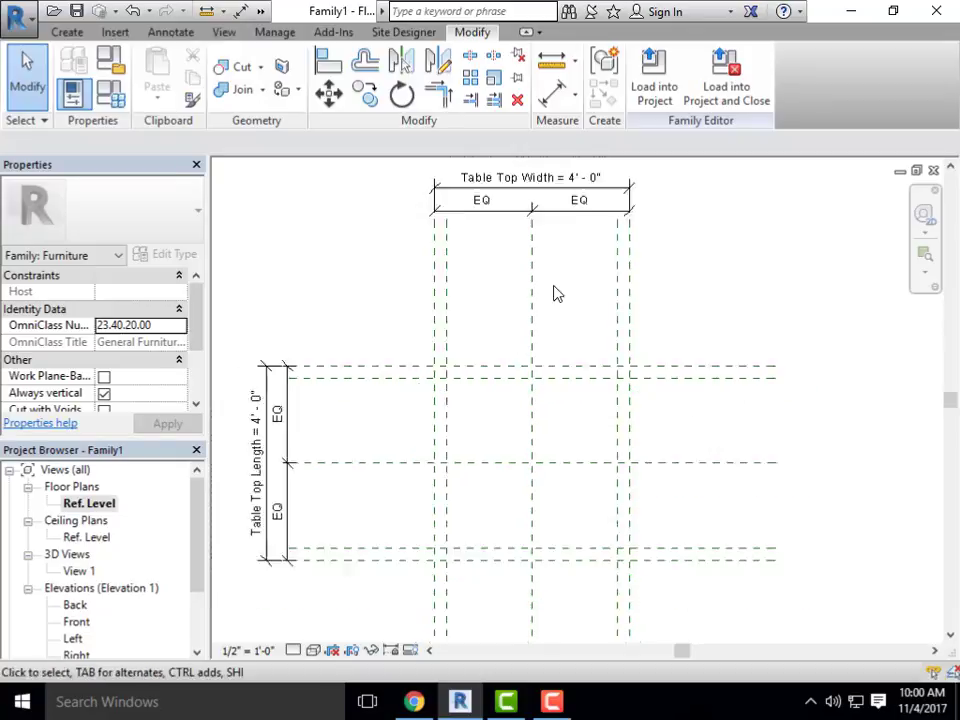
# At the upper-left corner, add aligned dimensions from the upper edge plane to its inset plane and from the left edge plane to its inset plane
pyautogui.scroll(2, 481, 326)
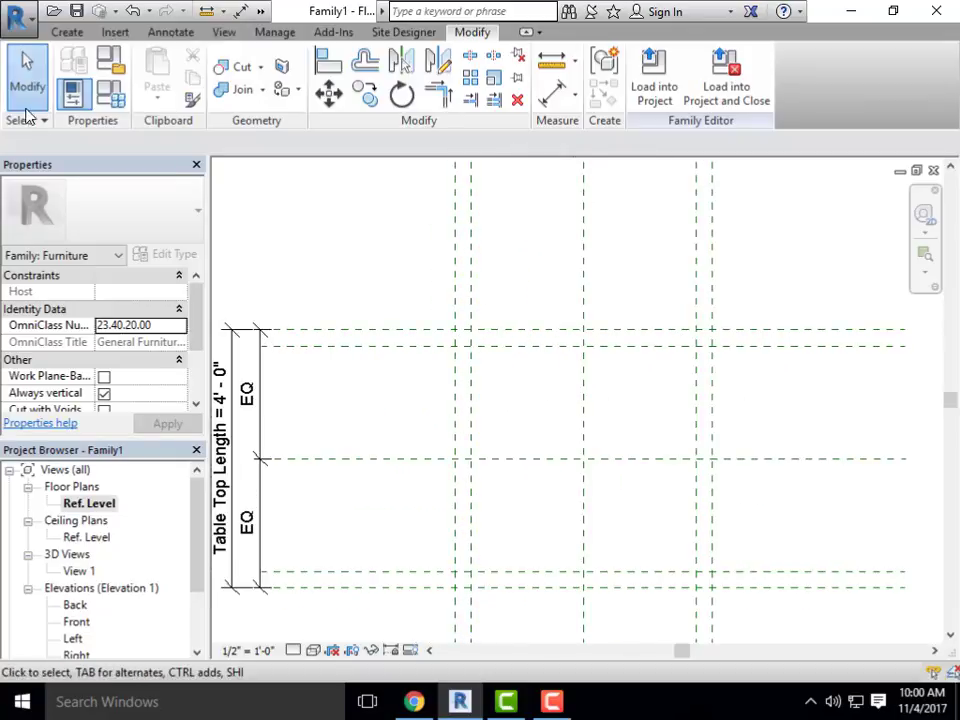
pyautogui.click(70, 33)
pyautogui.click(178, 32)
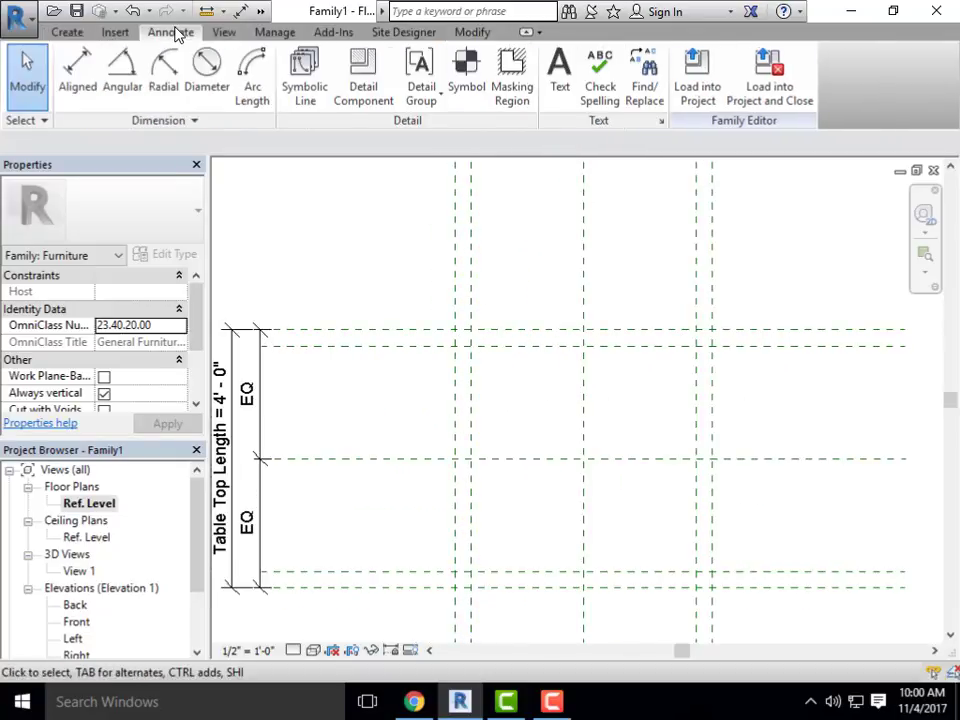
pyautogui.click(80, 75)
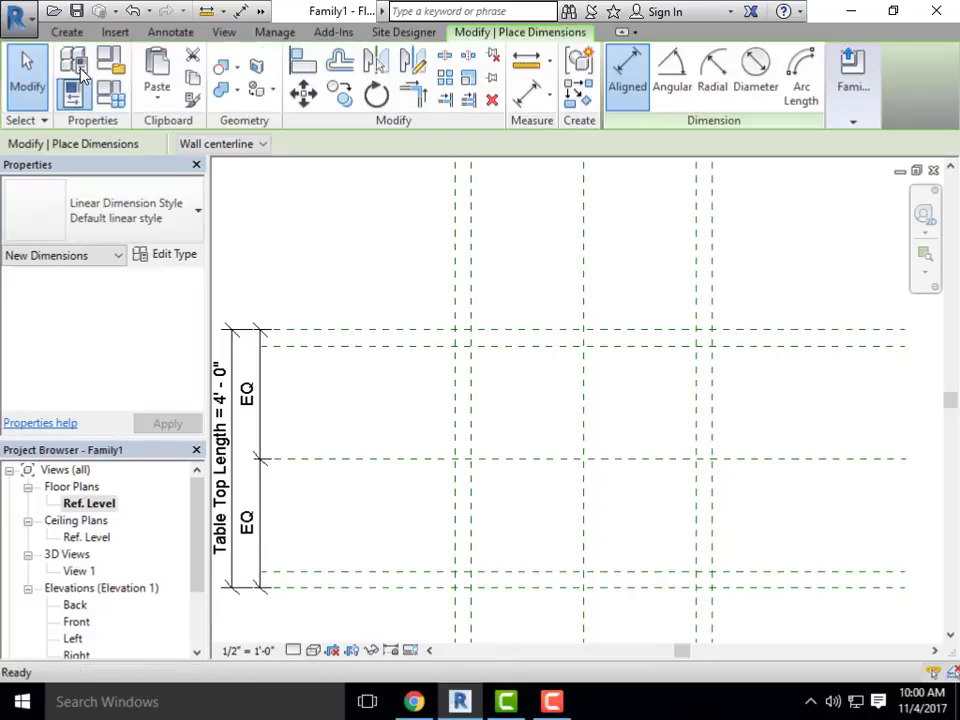
pyautogui.click(411, 346)
pyautogui.click(415, 333)
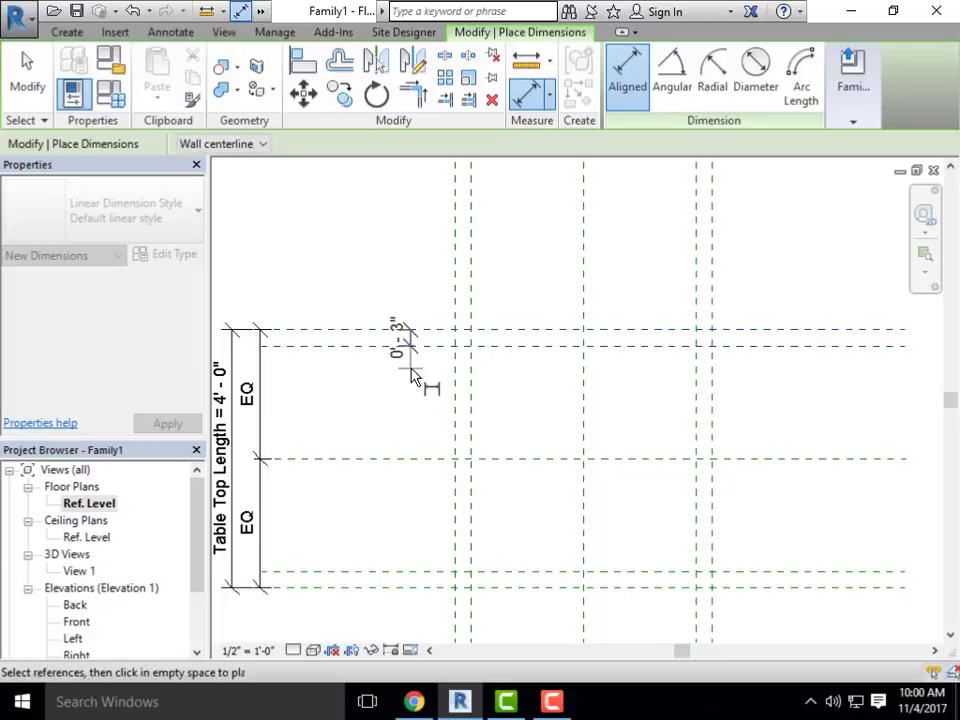
pyautogui.click(408, 285)
pyautogui.scroll(2, 476, 326)
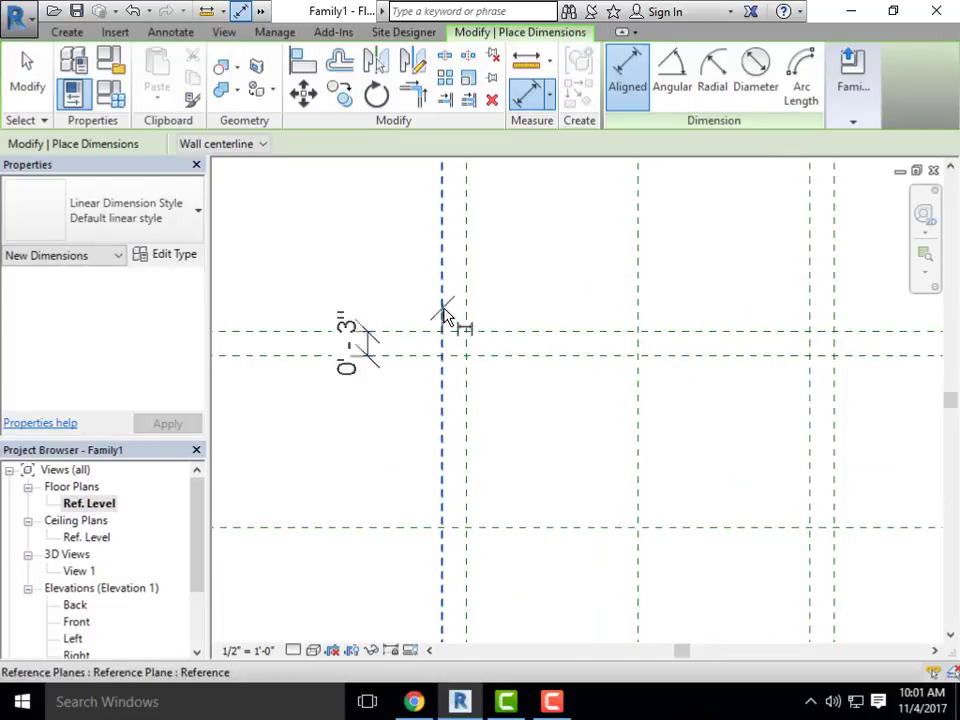
pyautogui.click(443, 310)
pyautogui.click(466, 312)
pyautogui.click(343, 279)
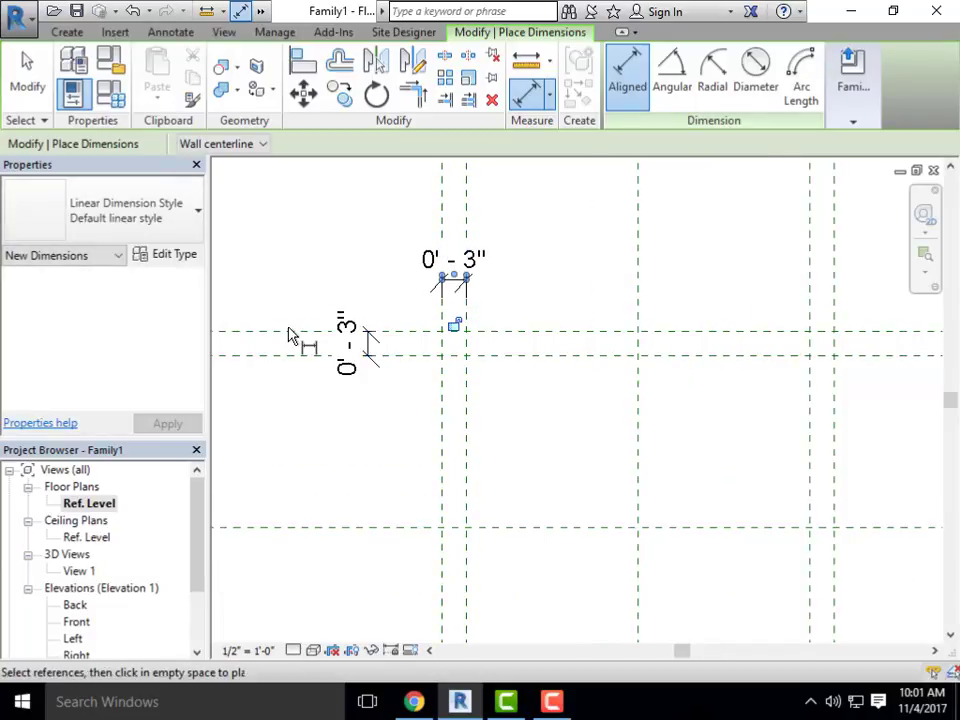
# Add aligned dimensions at the upper-right corner between the right edge and inset planes and between the upper edge and inset planes
pyautogui.scroll(-2, 288, 328)
pyautogui.scroll(2, 701, 324)
pyautogui.click(505, 307)
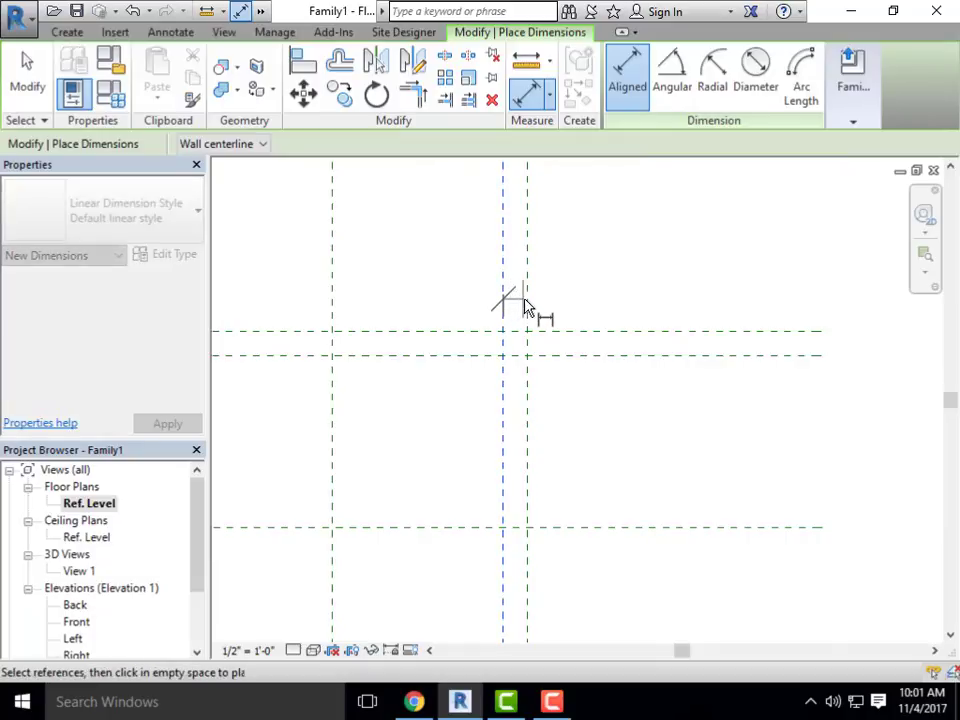
pyautogui.click(527, 310)
pyautogui.click(572, 268)
pyautogui.click(569, 356)
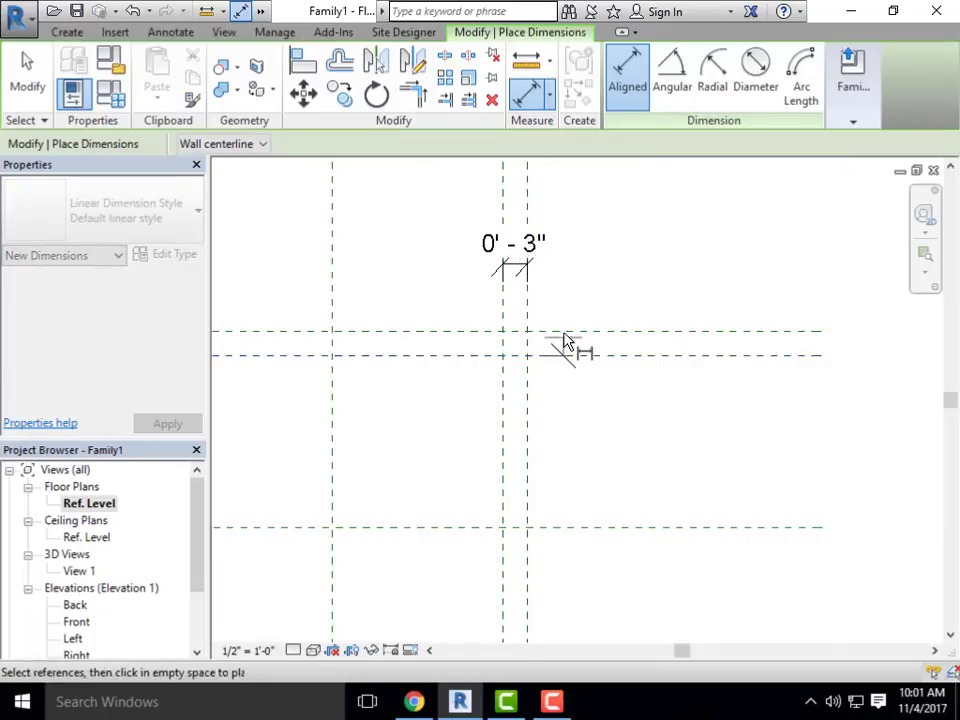
pyautogui.click(566, 332)
pyautogui.click(542, 325)
# Add aligned dimensions at the lower-right corner between the lower edge and inset planes and between the right edge and inset planes
pyautogui.scroll(-2, 600, 298)
pyautogui.scroll(2, 603, 292)
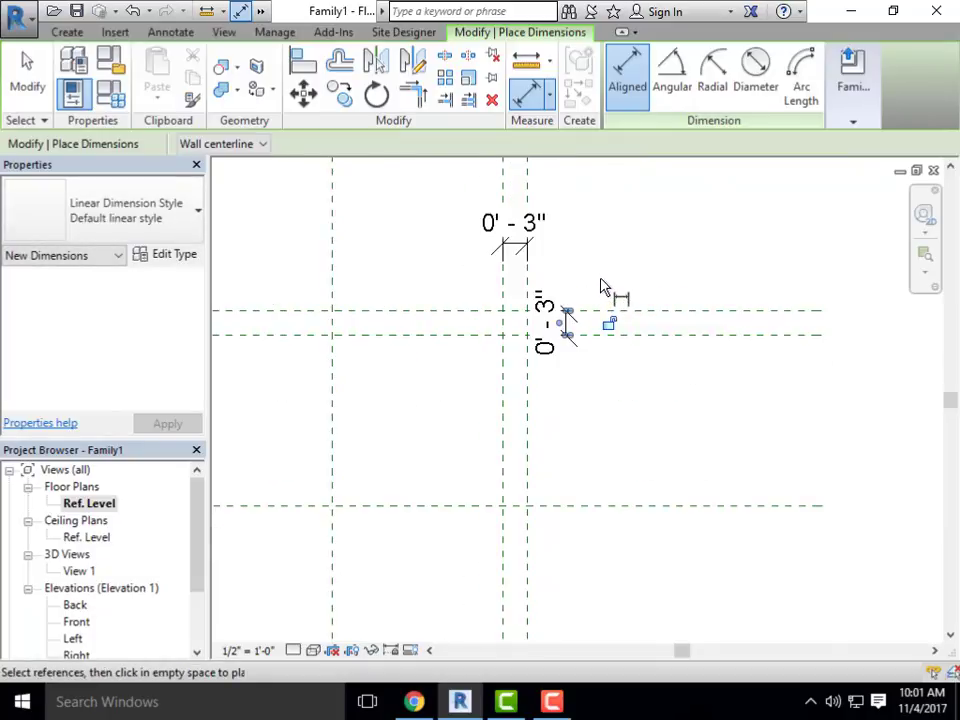
pyautogui.scroll(-2, 632, 433)
pyautogui.scroll(3, 558, 435)
pyautogui.scroll(1, 558, 435)
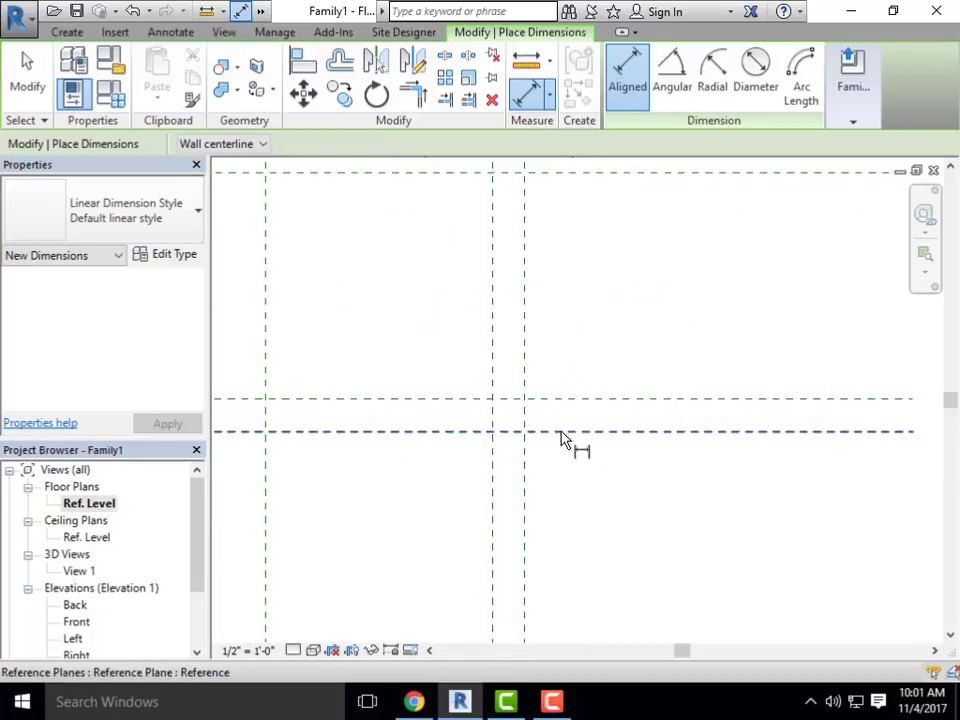
pyautogui.click(561, 432)
pyautogui.click(561, 398)
pyautogui.click(568, 372)
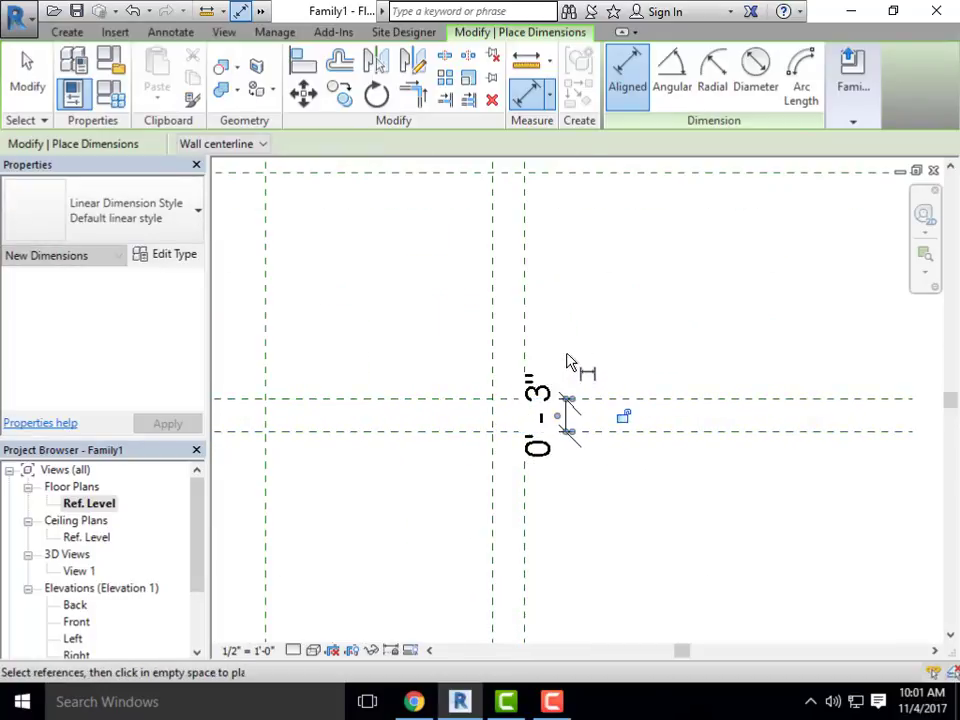
pyautogui.click(525, 478)
pyautogui.click(493, 483)
pyautogui.scroll(-2, 640, 481)
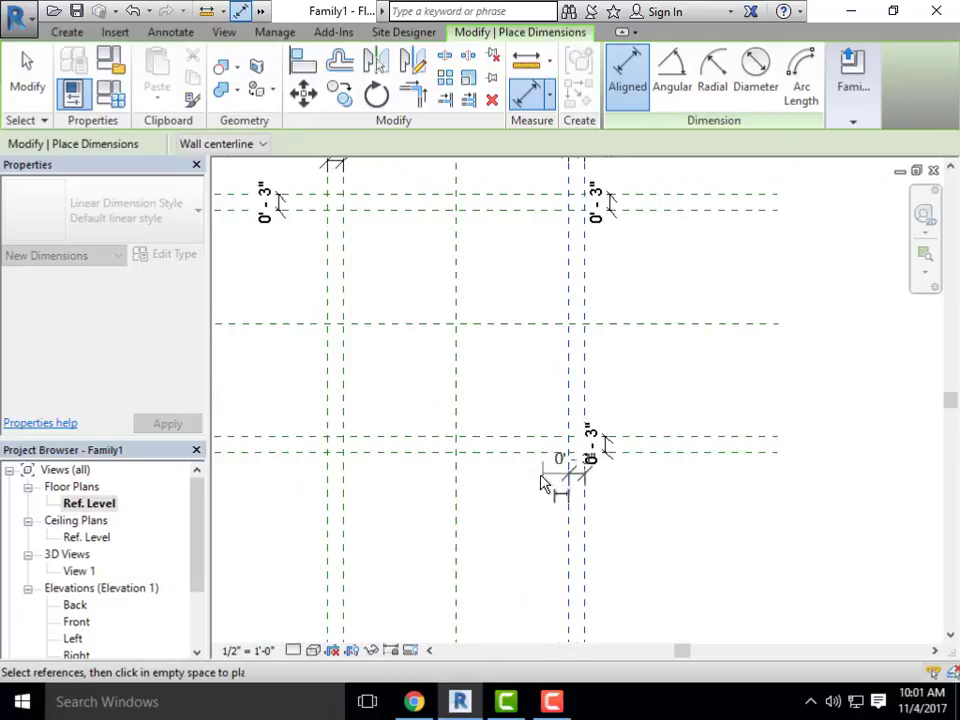
pyautogui.click(628, 472)
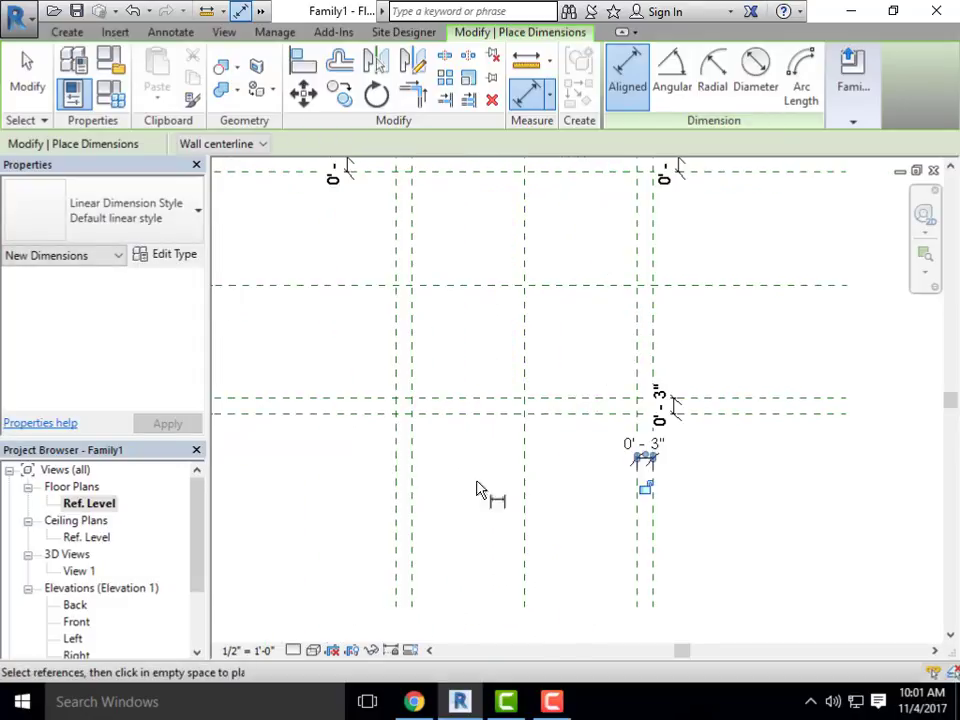
# Dimension the left and lower edge planes to their inset planes at the lower-left corner, and finish dimensioning
pyautogui.click(397, 447)
pyautogui.click(410, 447)
pyautogui.click(440, 458)
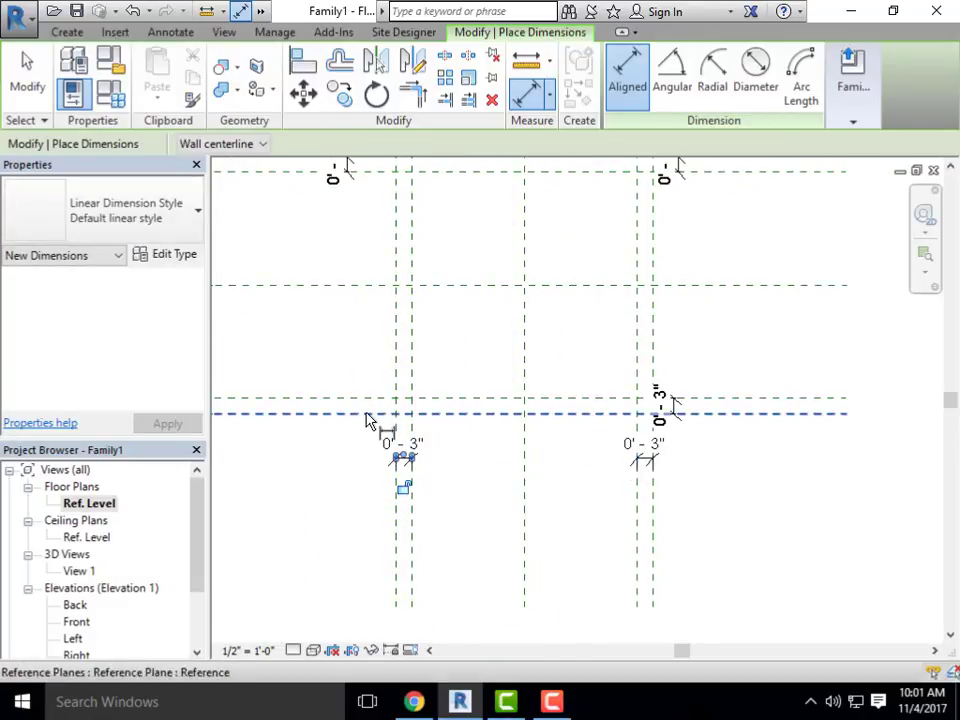
pyautogui.click(369, 412)
pyautogui.click(369, 399)
pyautogui.click(362, 388)
pyautogui.scroll(-4, 565, 590)
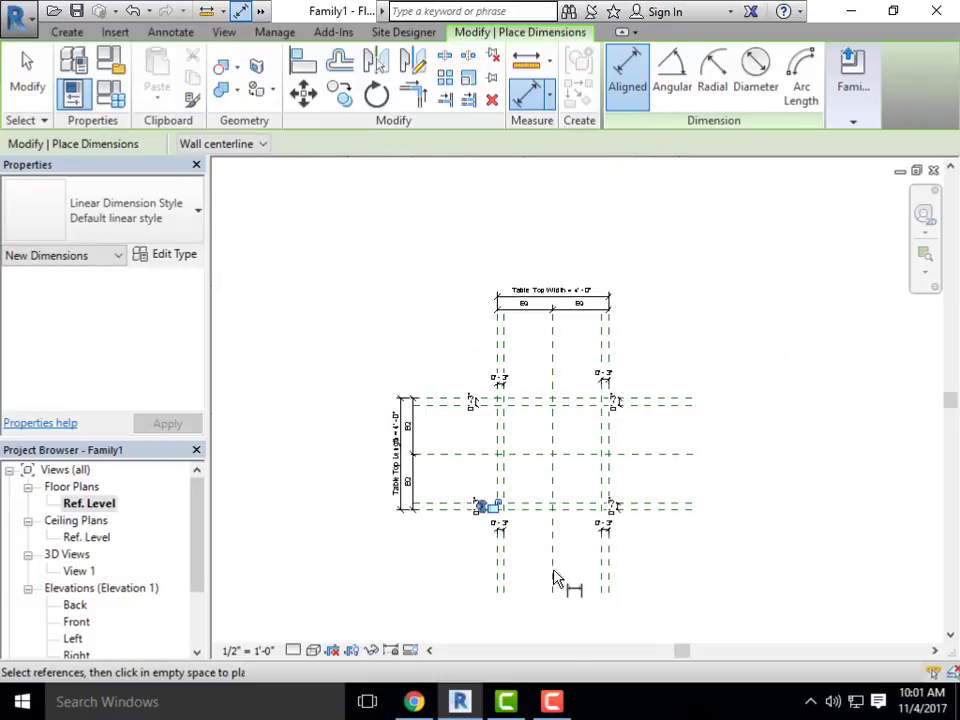
pyautogui.scroll(4, 555, 560)
pyautogui.moveTo(523, 538); pyautogui.dragTo(476, 494, button='middle')
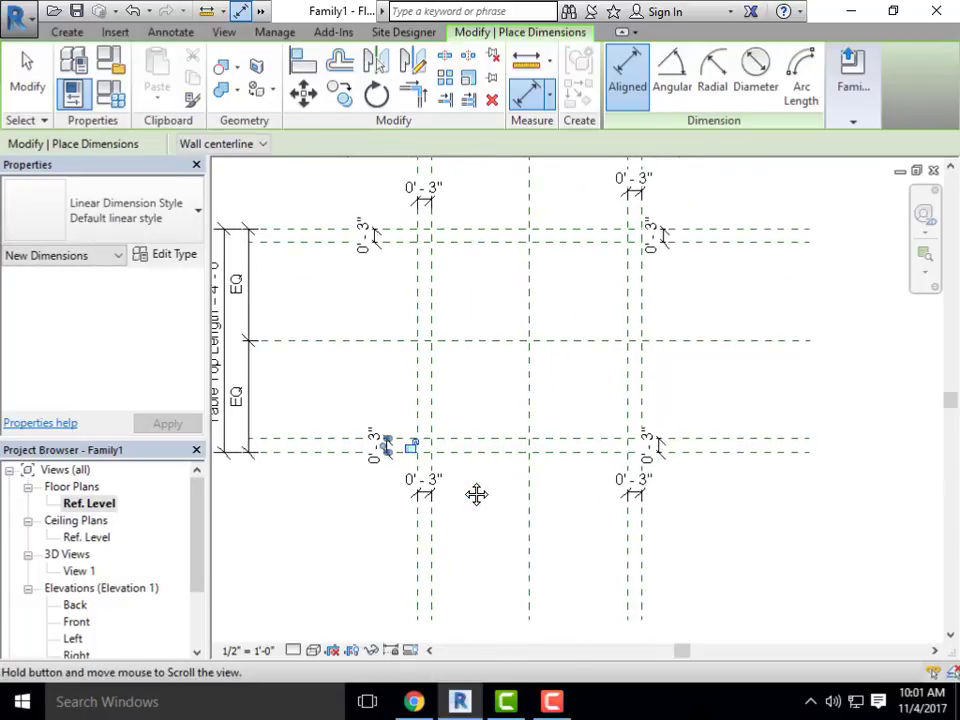
pyautogui.press('Escape')
pyautogui.press('Escape')
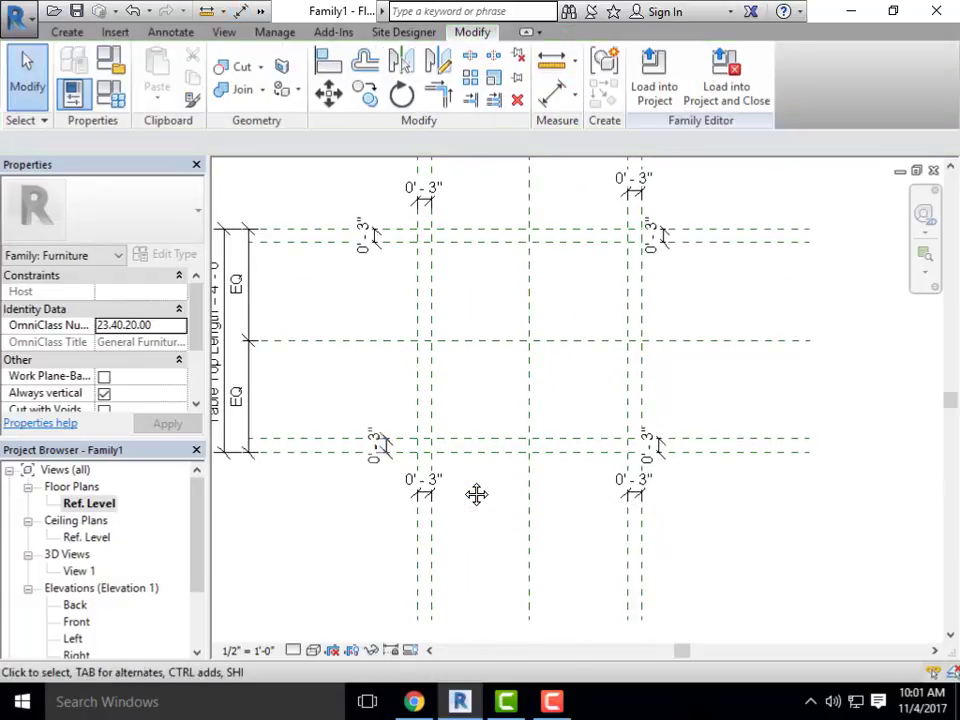
# Move the lower-right dimension between the horizontal edge and inset planes outward, clear of the vertical reference planes
pyautogui.scroll(-2, 469, 486)
pyautogui.scroll(3, 405, 458)
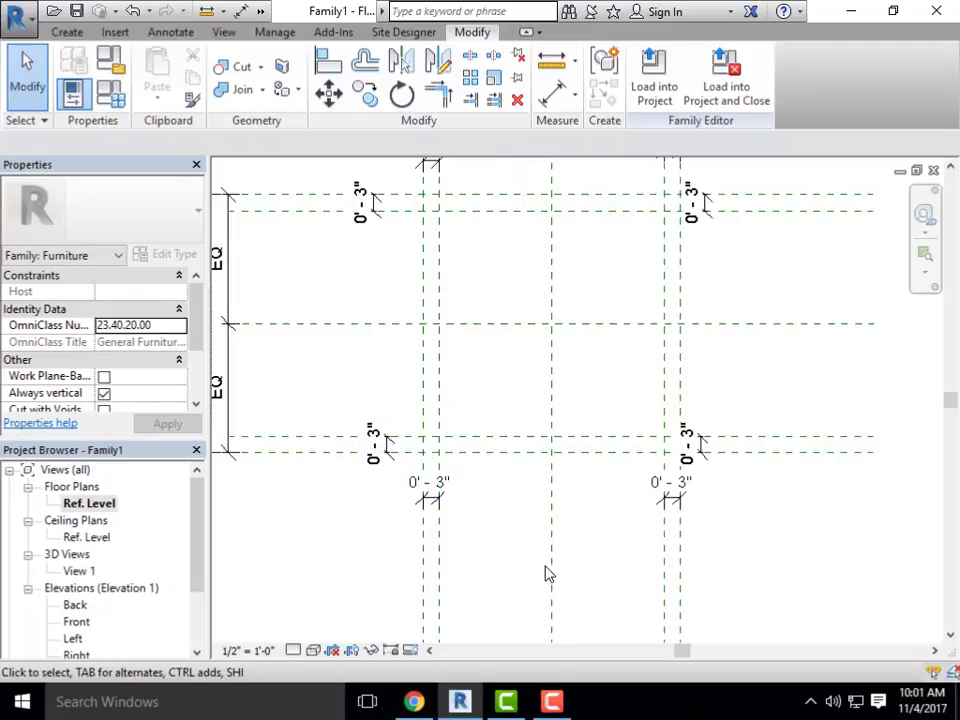
pyautogui.scroll(-2, 579, 516)
pyautogui.scroll(3, 639, 510)
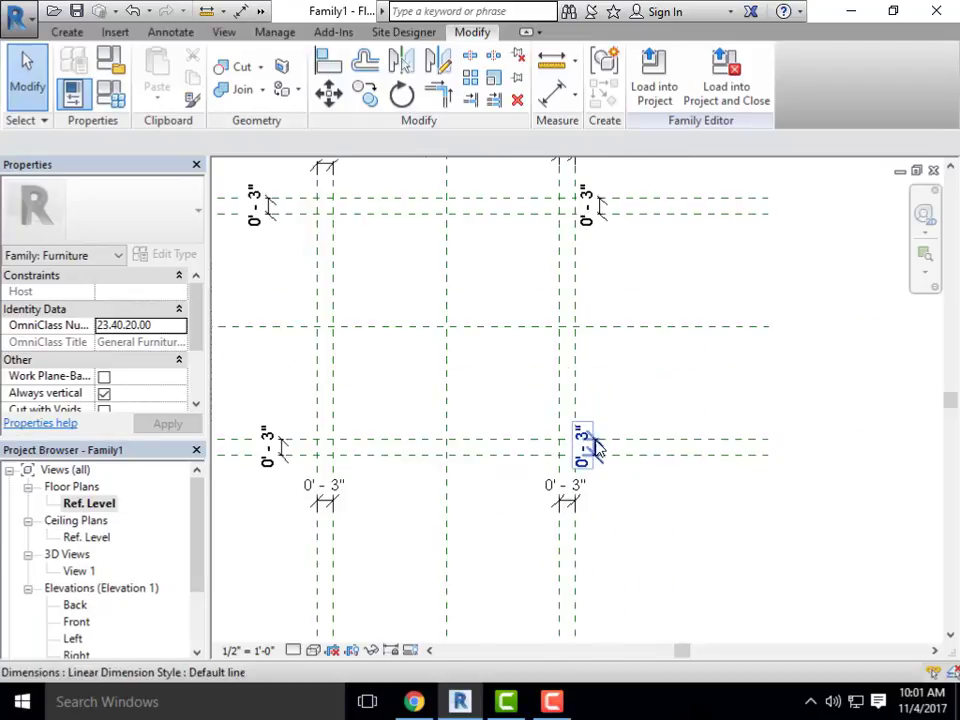
pyautogui.click(596, 447)
pyautogui.scroll(2, 596, 450)
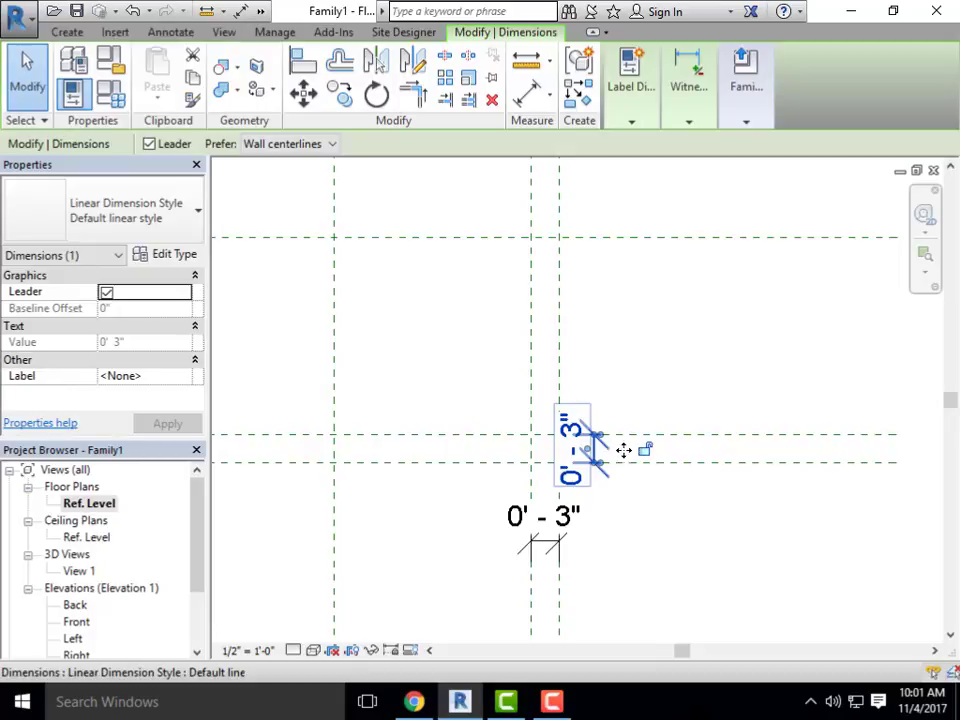
pyautogui.moveTo(624, 450); pyautogui.dragTo(677, 444)
pyautogui.scroll(-3, 672, 438)
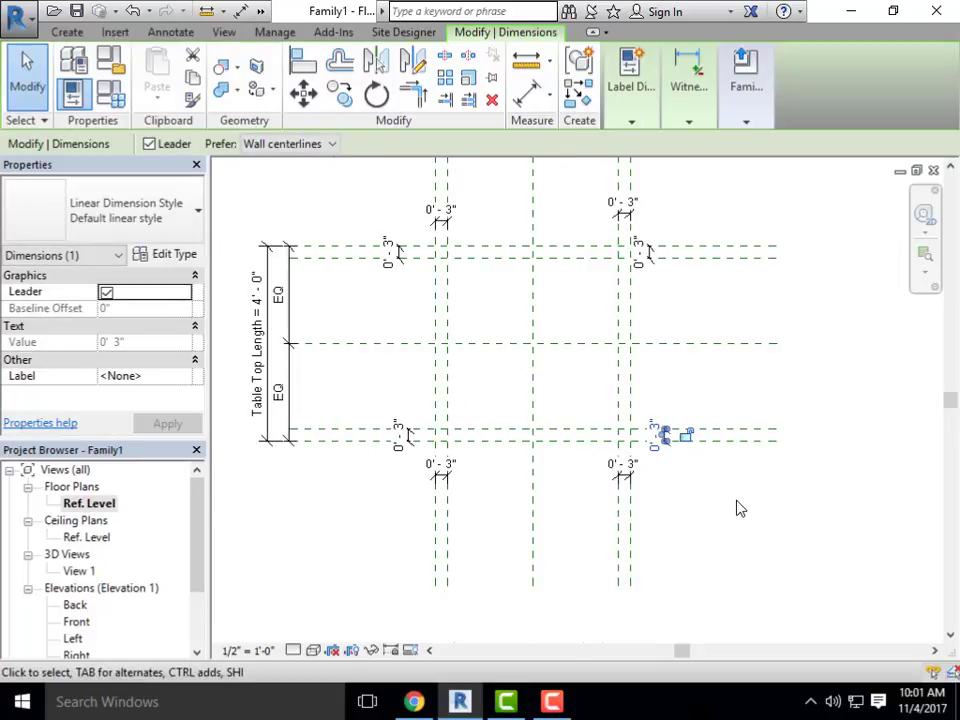
# Lock the upper dimension between the left edge and inset planes, and select the matching upper dimension between the right edge and inset planes
pyautogui.scroll(-1, 737, 502)
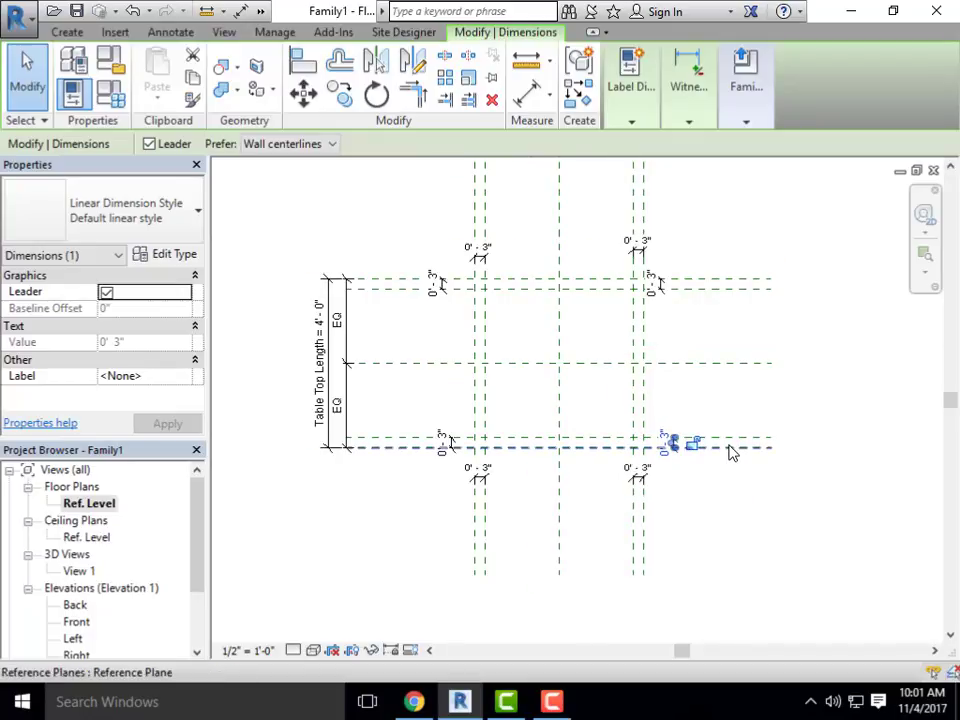
pyautogui.scroll(1, 432, 283)
pyautogui.click(455, 287)
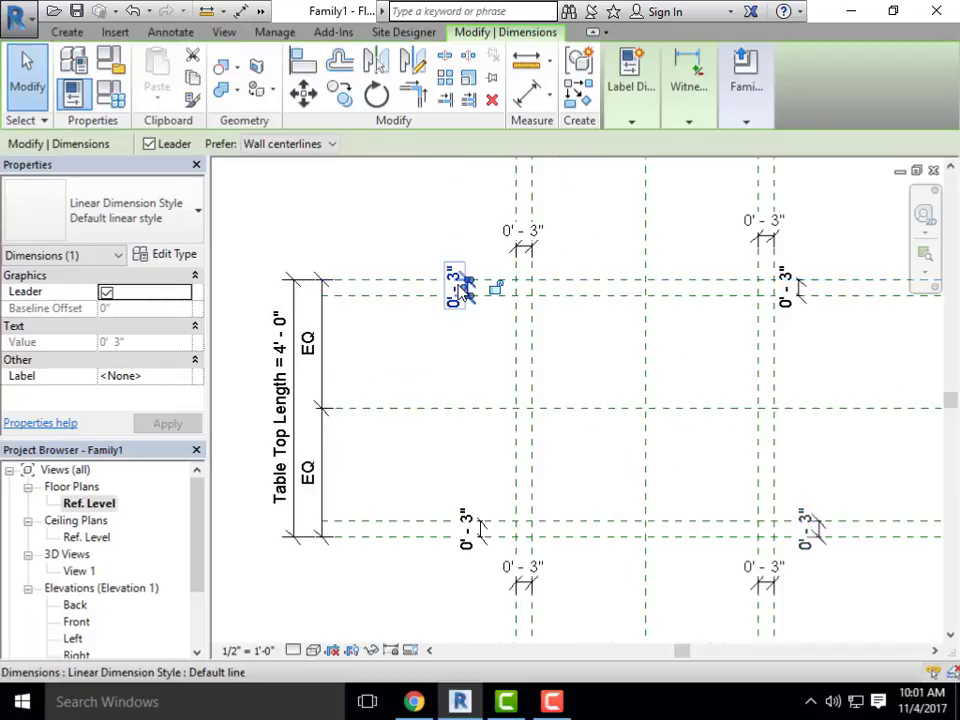
pyautogui.click(521, 226)
pyautogui.moveTo(746, 296); pyautogui.dragTo(634, 298, button='middle')
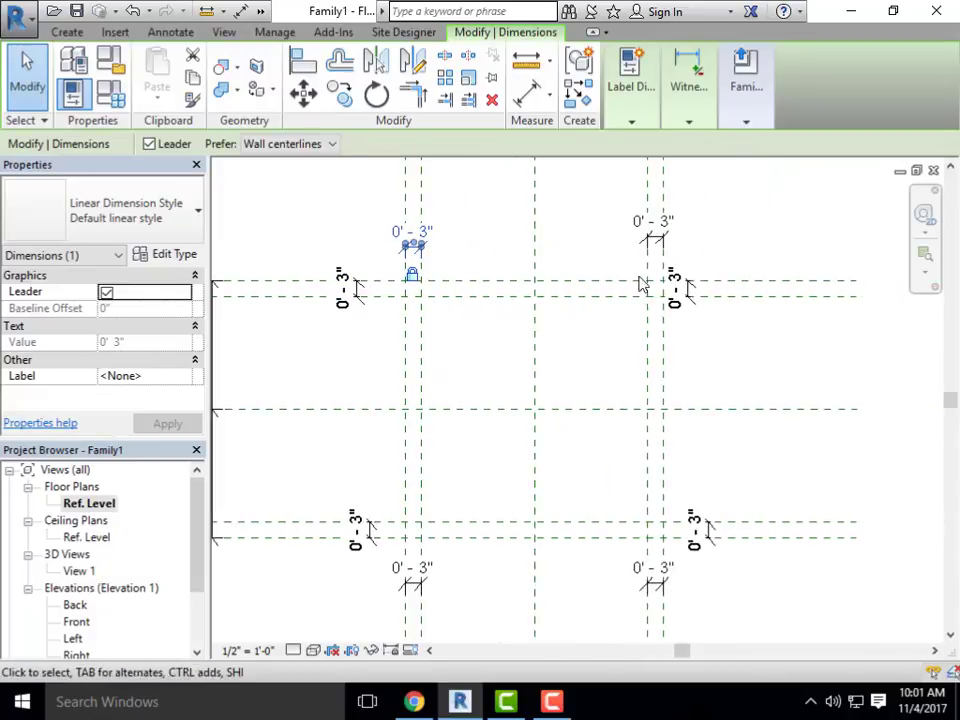
pyautogui.press('Escape')
pyautogui.click(662, 246)
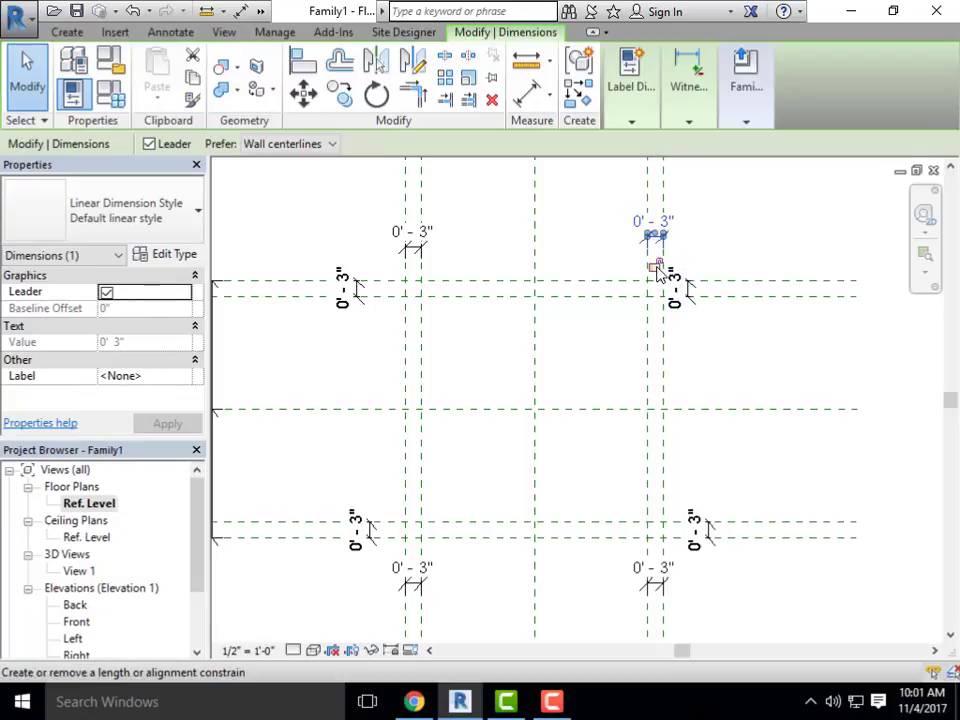
# Try to lock the vertical 3" dimension between the paired horizontal reference planes at the upper-right corner
pyautogui.click(686, 290)
pyautogui.click(718, 290)
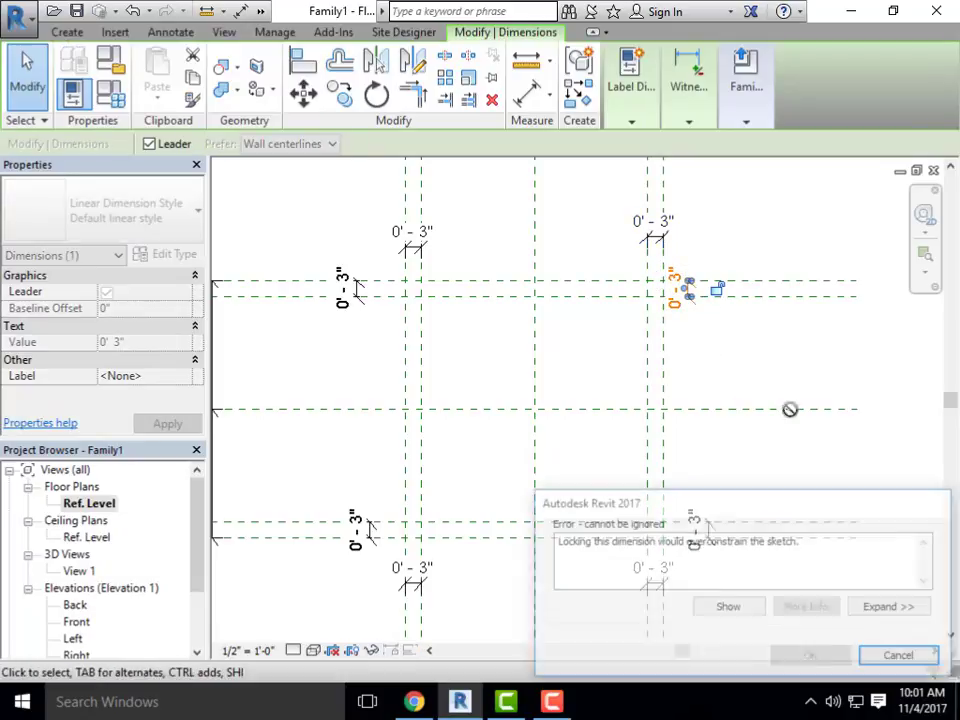
pyautogui.press('Escape')
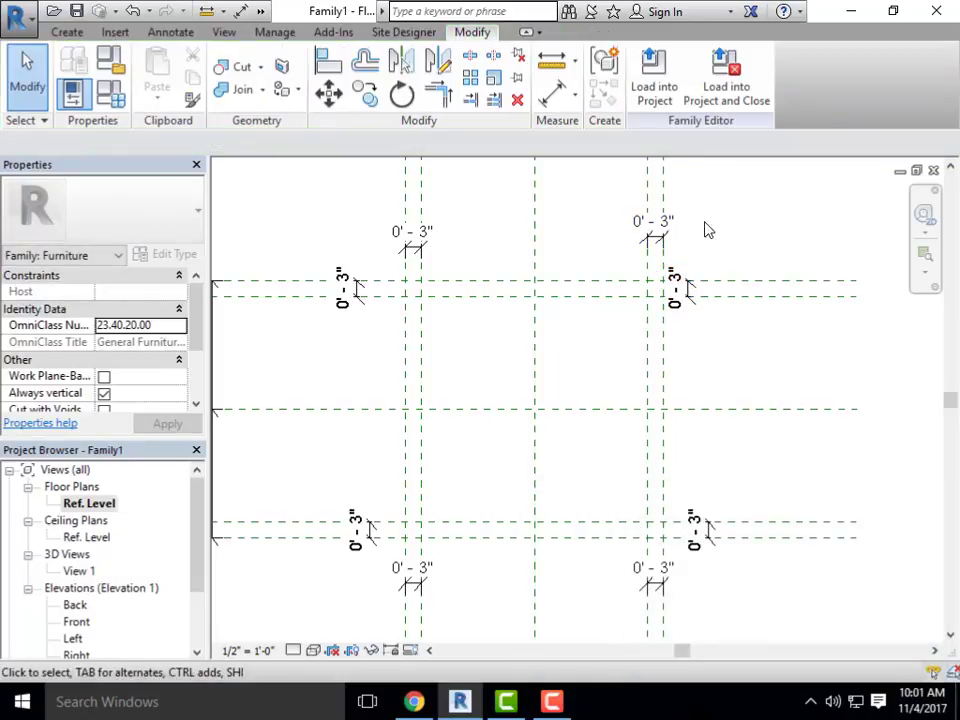
# Check the lock state of the 3" dimensions at the other table leg corners
pyautogui.click(653, 228)
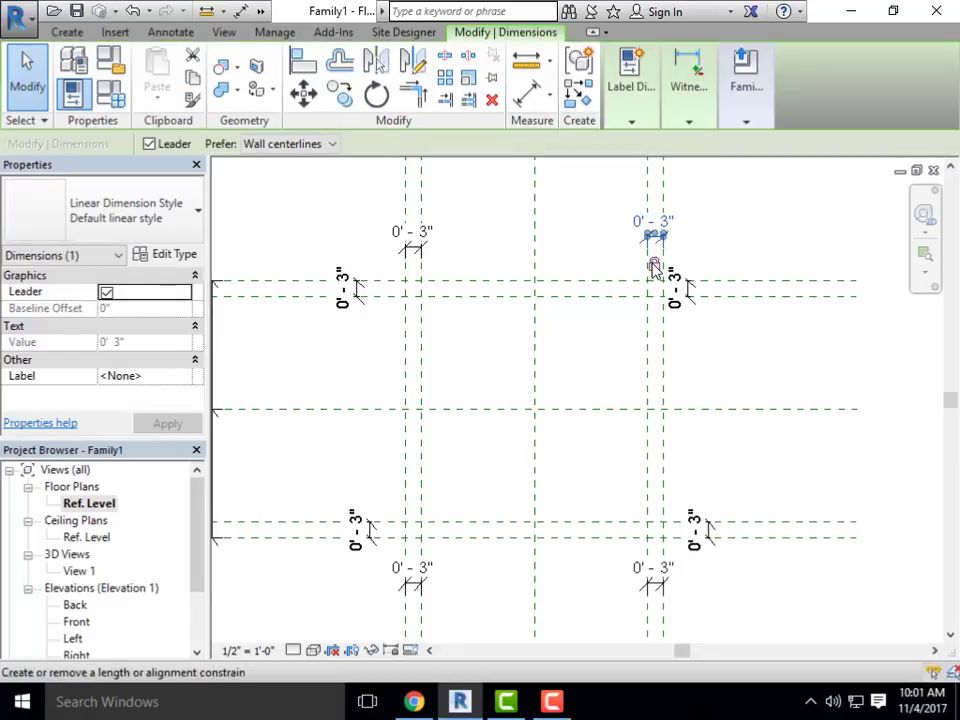
pyautogui.click(412, 246)
pyautogui.click(350, 299)
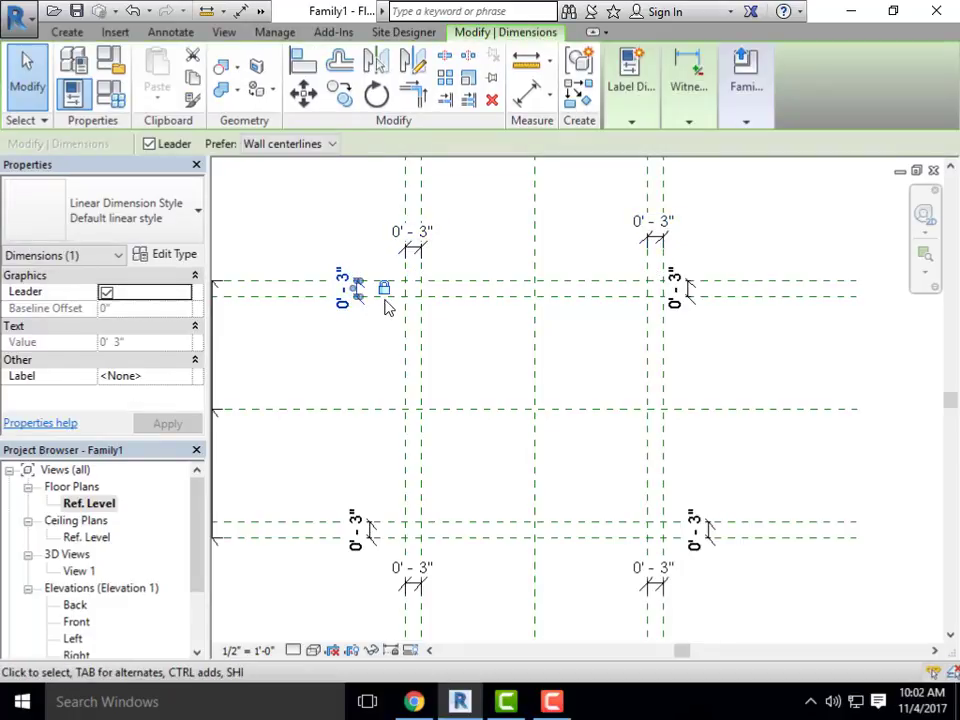
pyautogui.moveTo(373, 395); pyautogui.dragTo(378, 282, button='middle')
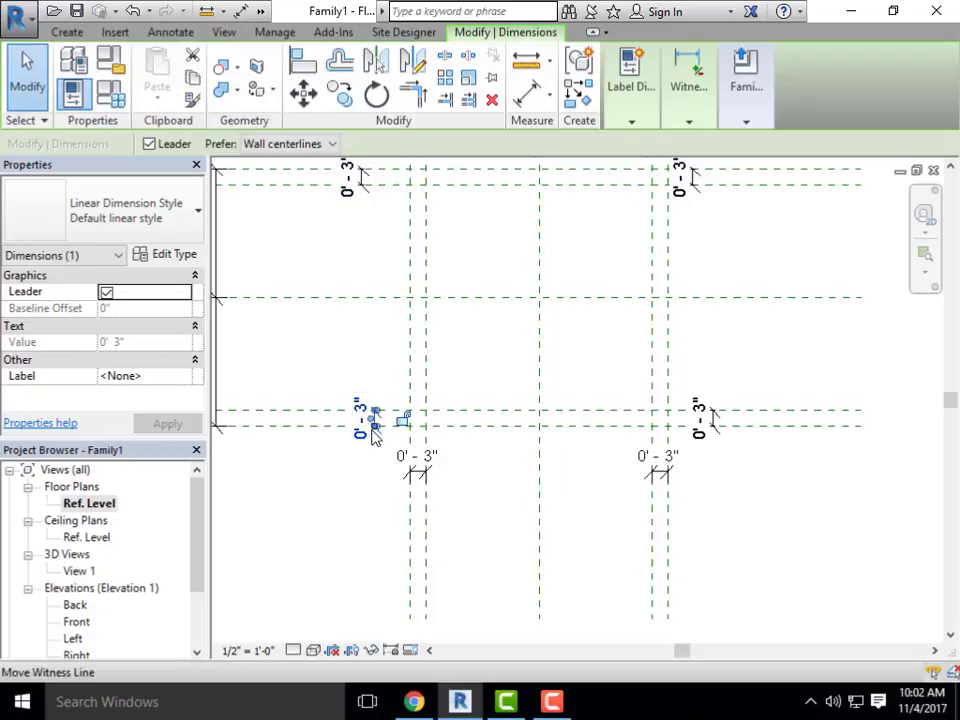
pyautogui.click(415, 466)
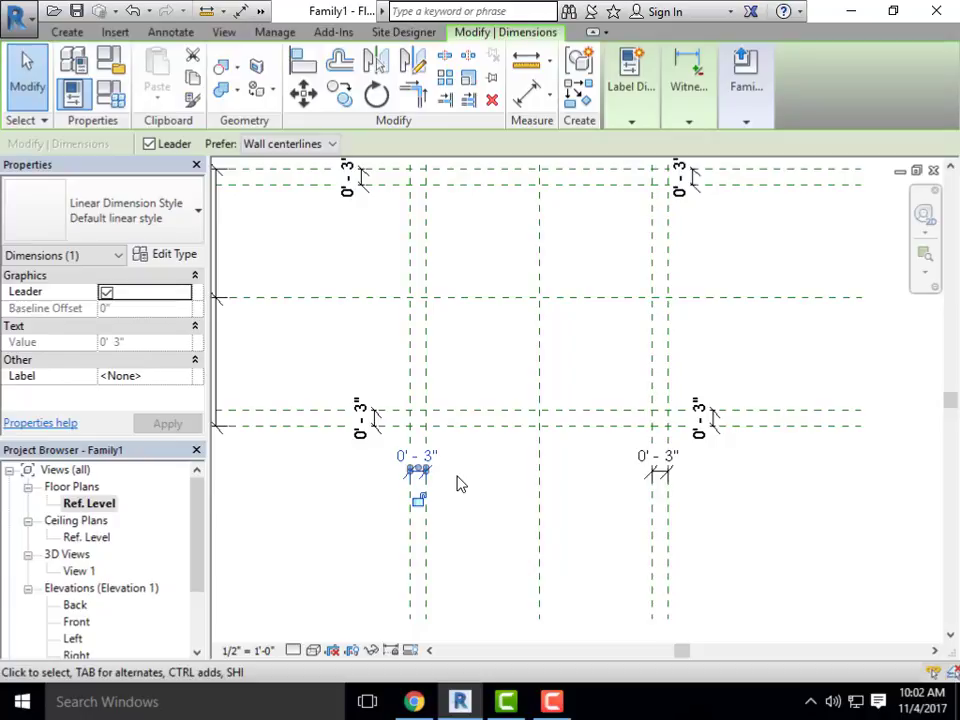
pyautogui.scroll(-2, 392, 358)
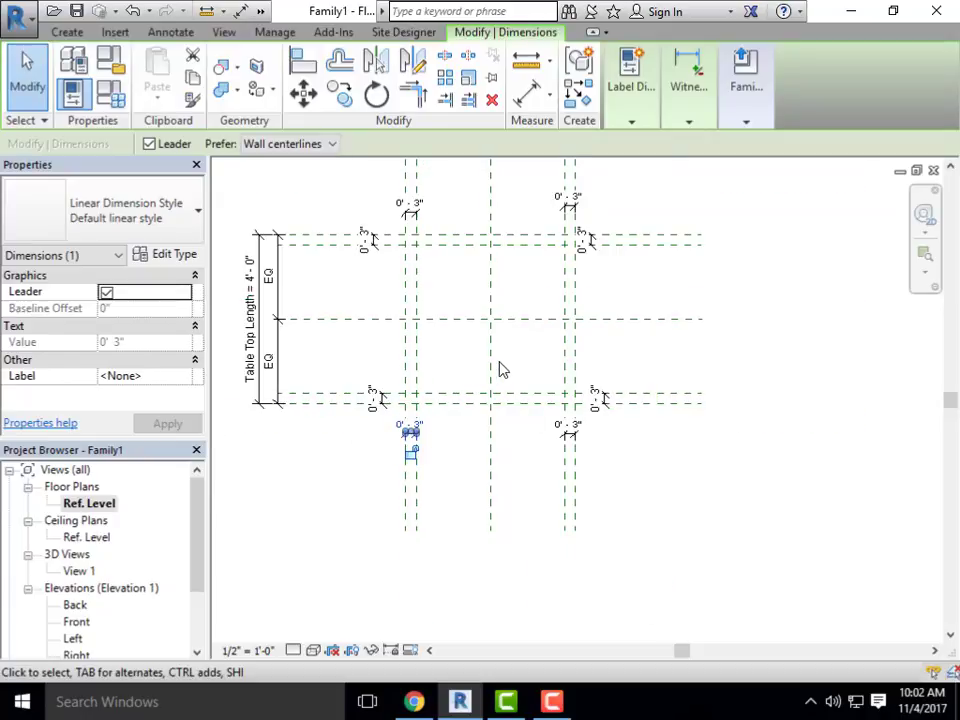
pyautogui.click(499, 361)
pyautogui.moveTo(430, 330); pyautogui.dragTo(438, 358, button='middle')
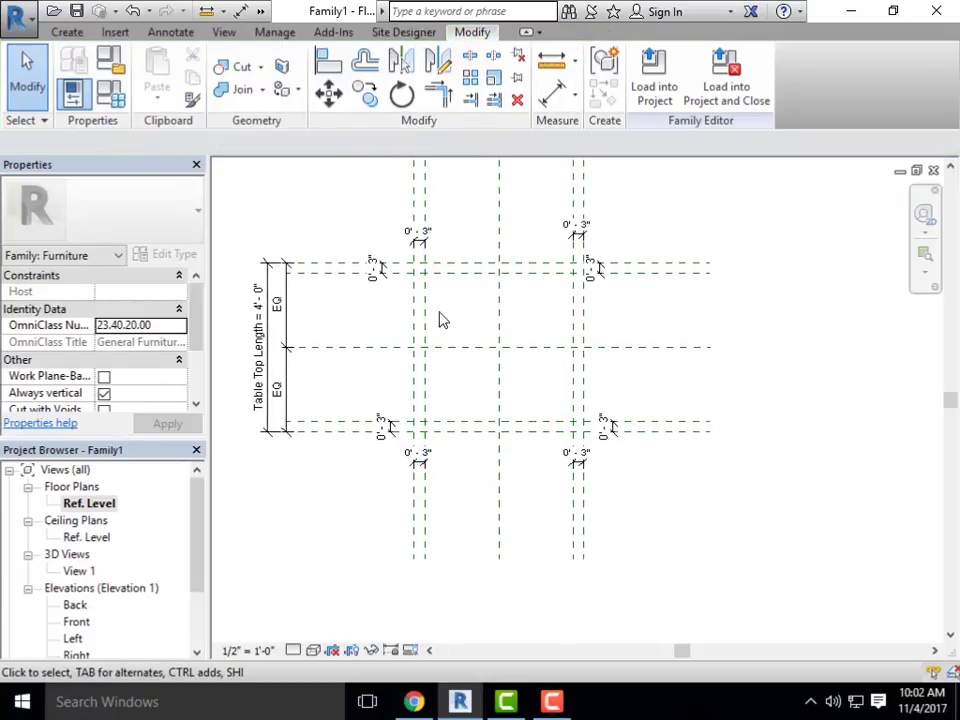
# Set the family's Table Top Length and Table Top Width to 5' and apply the values to the reference planes
pyautogui.click(73, 93)
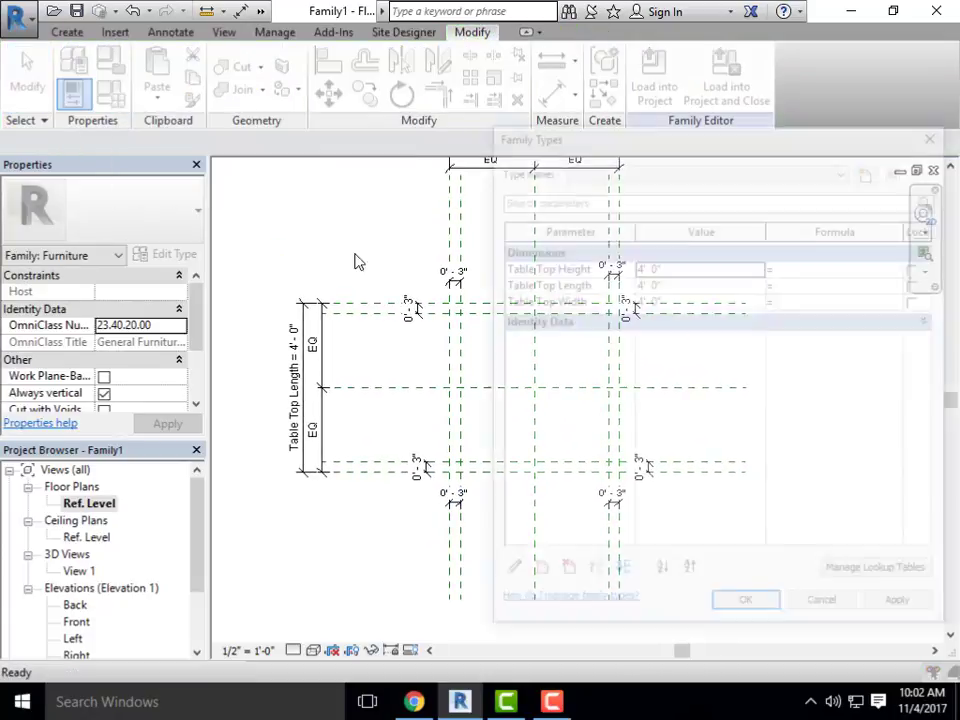
pyautogui.click(677, 272)
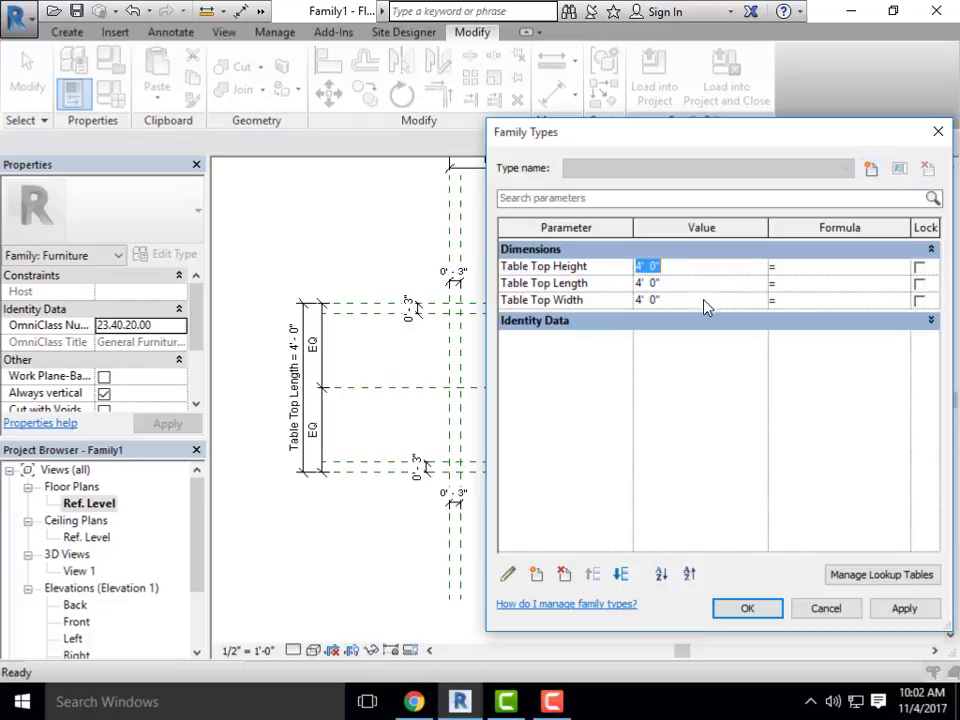
pyautogui.click(694, 285)
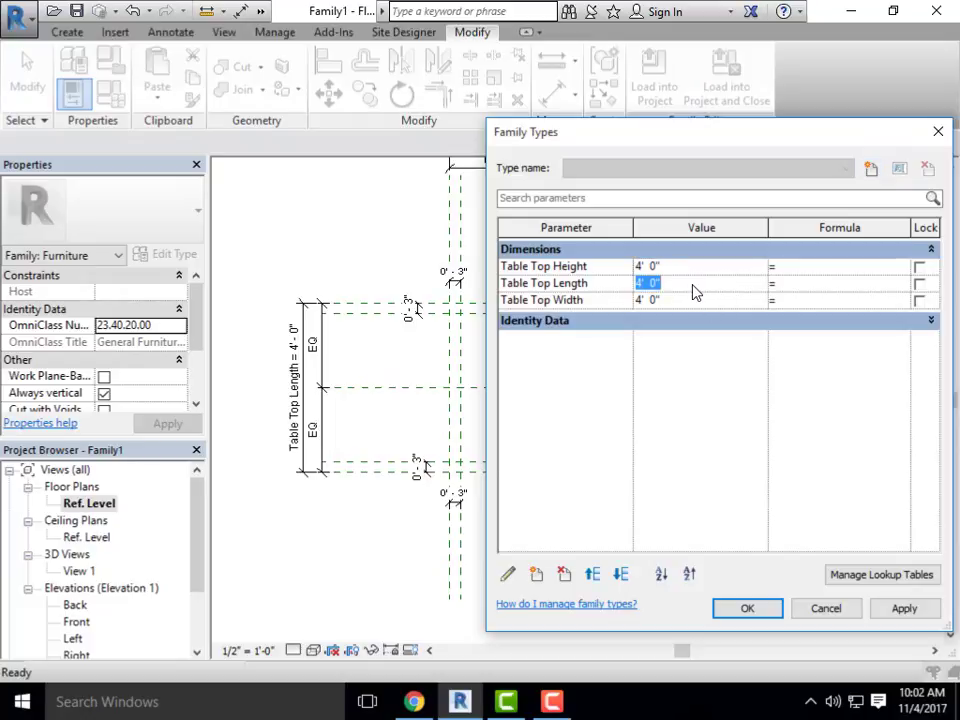
pyautogui.write("5'")
pyautogui.click(670, 304)
pyautogui.write("5'")
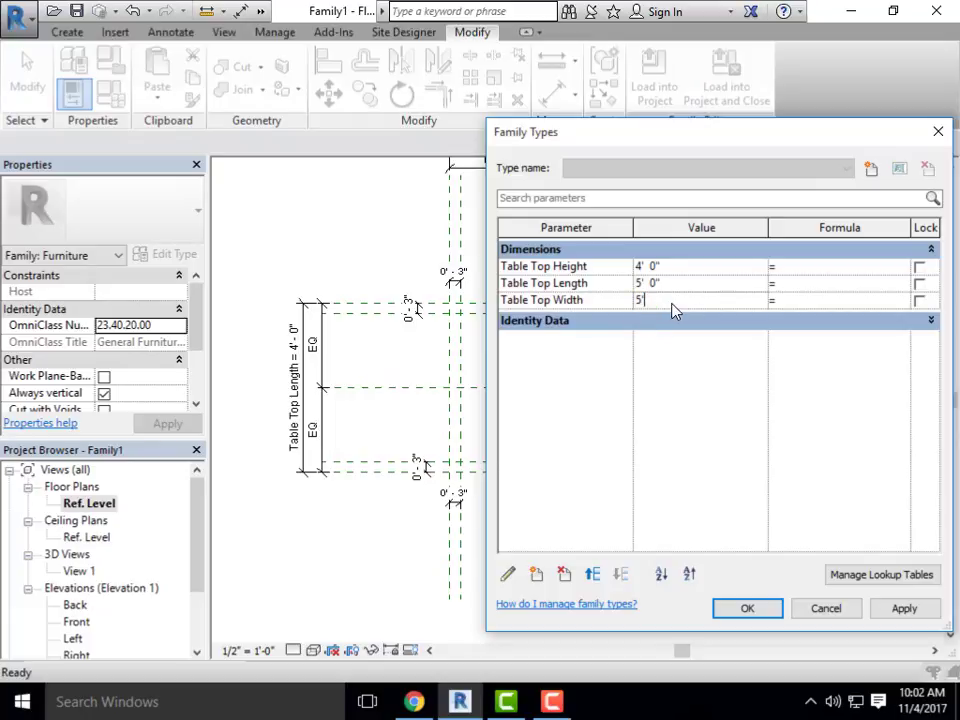
pyautogui.press('Tab')
pyautogui.click(903, 608)
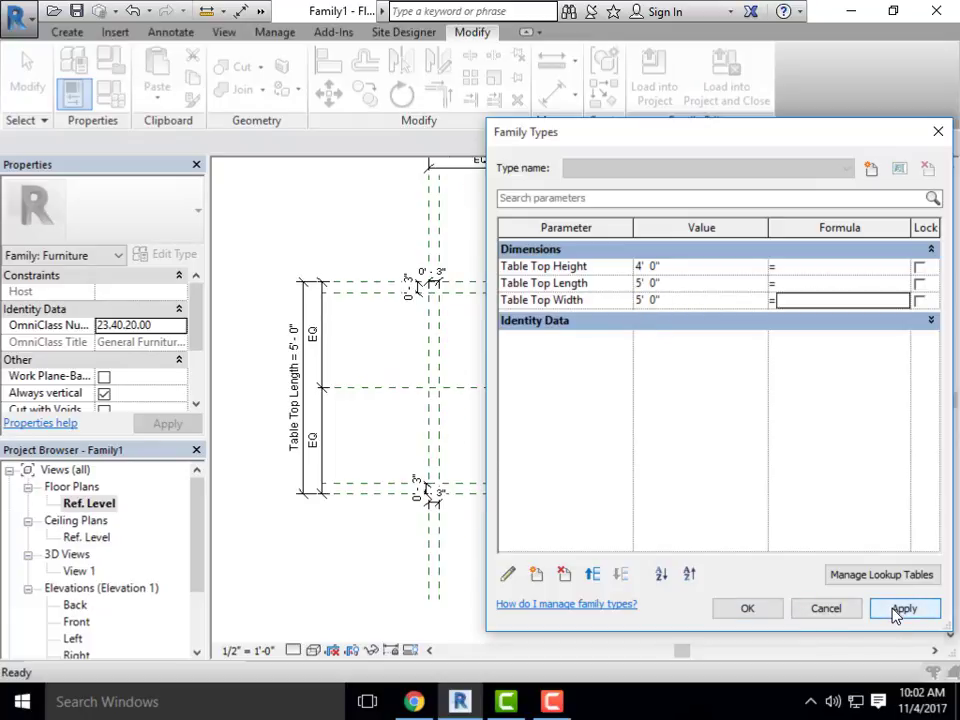
pyautogui.moveTo(682, 138)
pyautogui.mouseDown()
pyautogui.moveTo(953, 655)
pyautogui.moveTo(933, 535)
pyautogui.mouseUp()
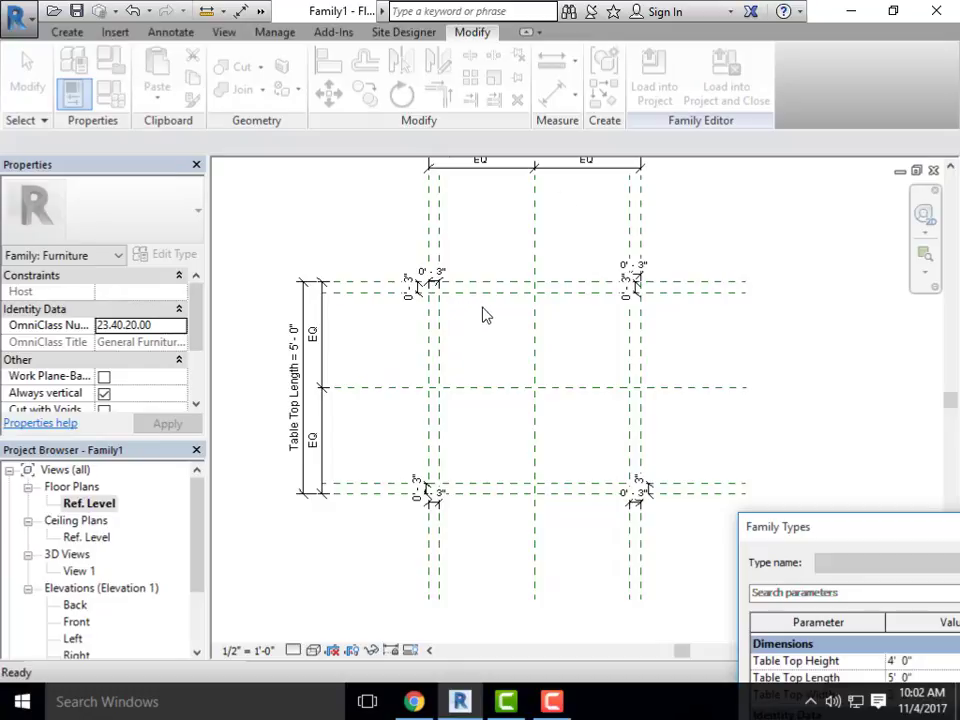
pyautogui.moveTo(888, 536); pyautogui.dragTo(492, 404)
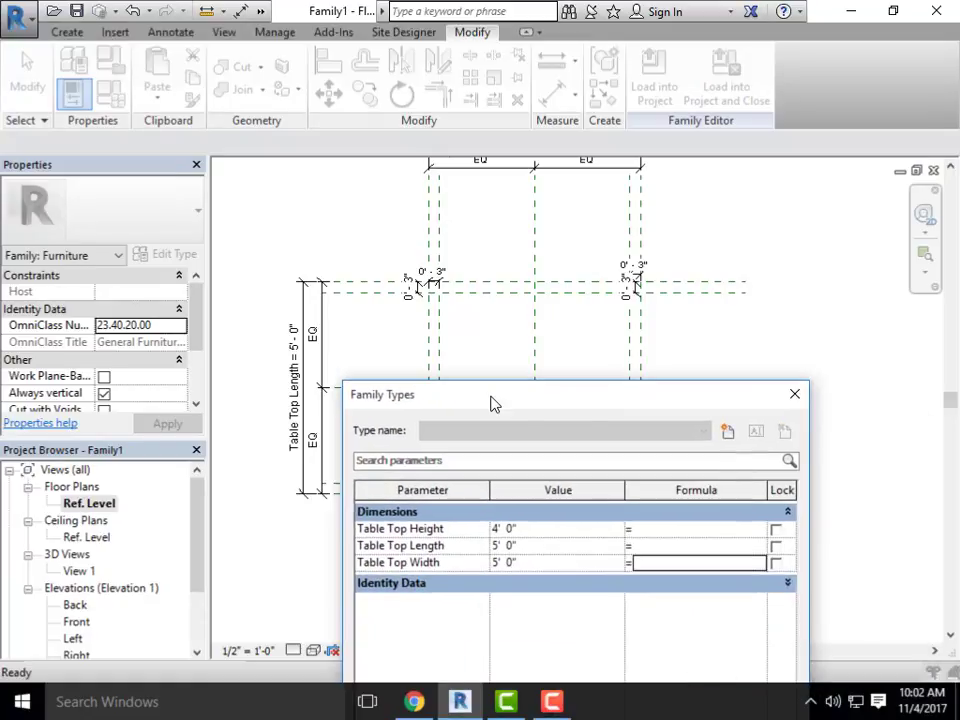
pyautogui.click(795, 395)
pyautogui.scroll(1, 463, 278)
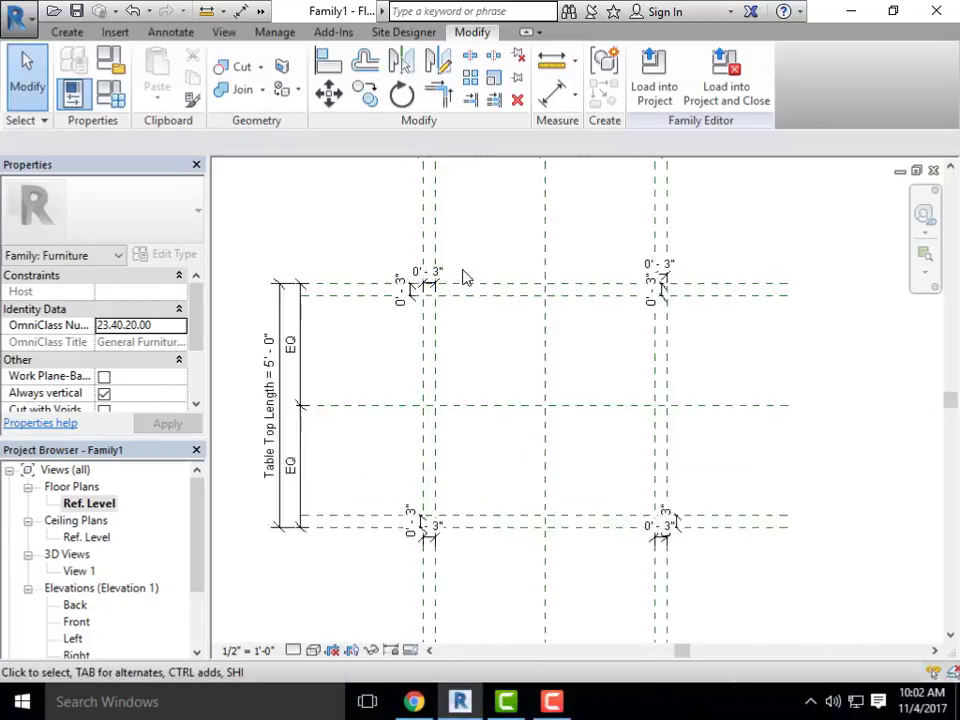
pyautogui.scroll(1, 463, 278)
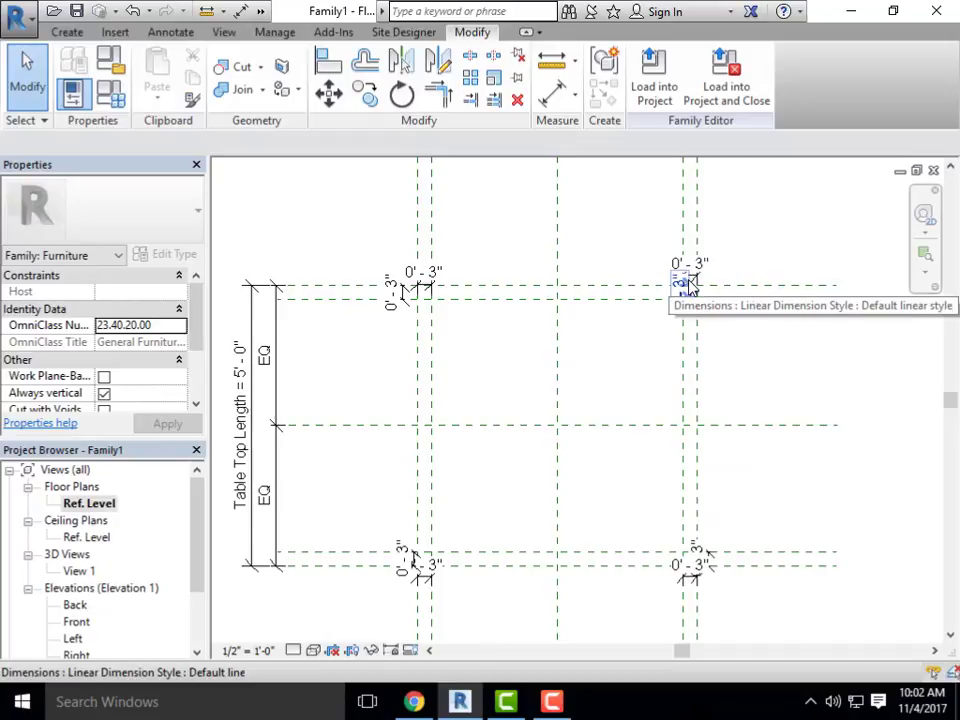
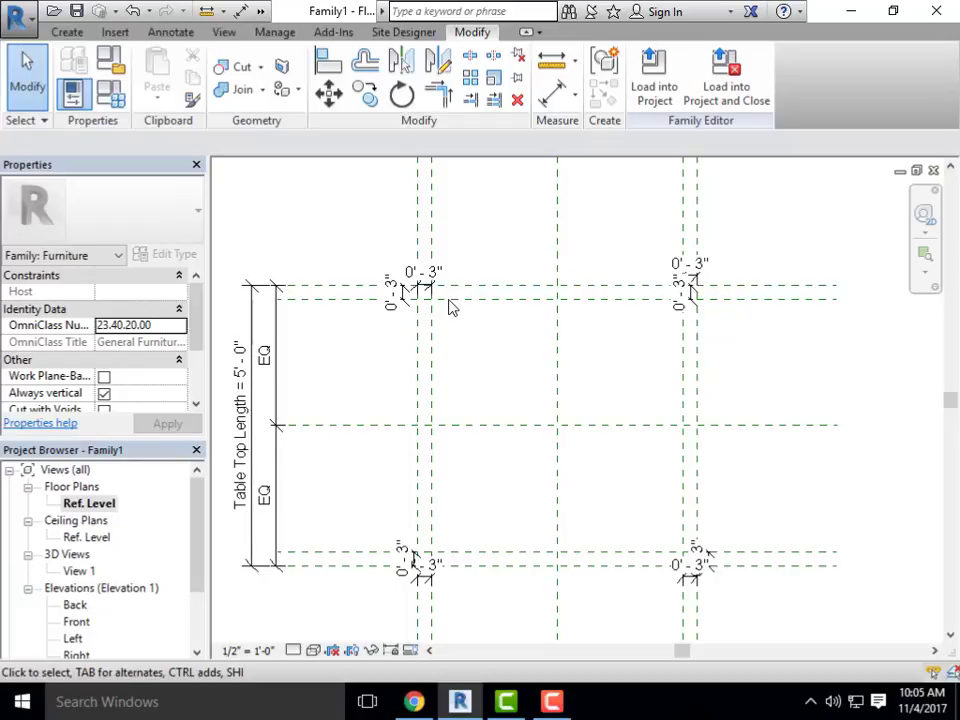
# Try to label all eight 3" corner dimensions with a new type parameter named Table Leg Width, grouped under Dimensions
pyautogui.scroll(-2, 493, 293)
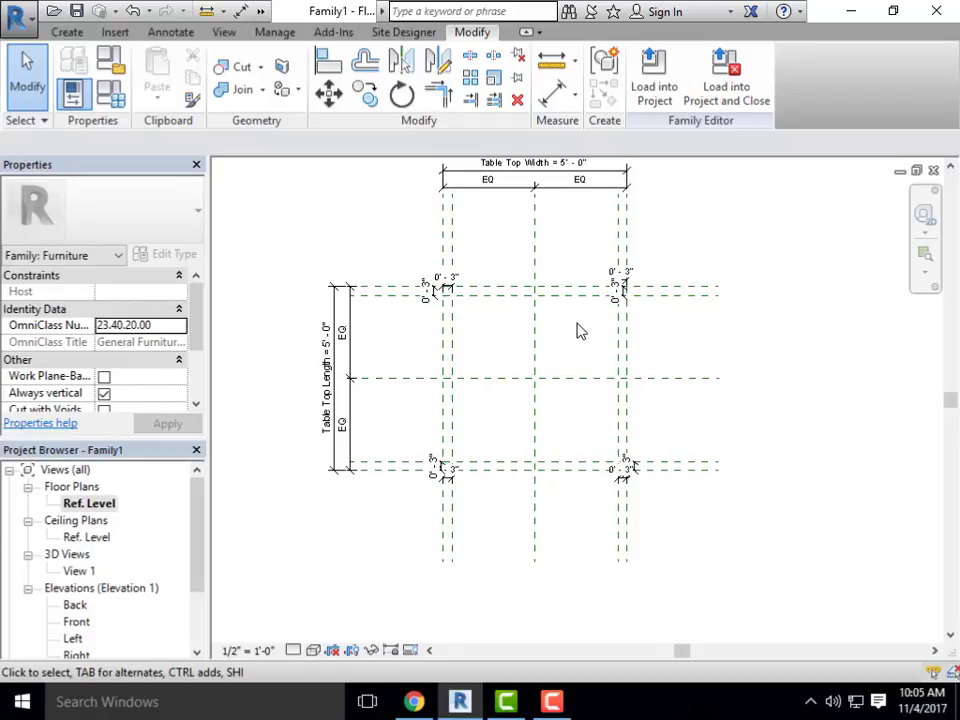
pyautogui.scroll(-1, 578, 328)
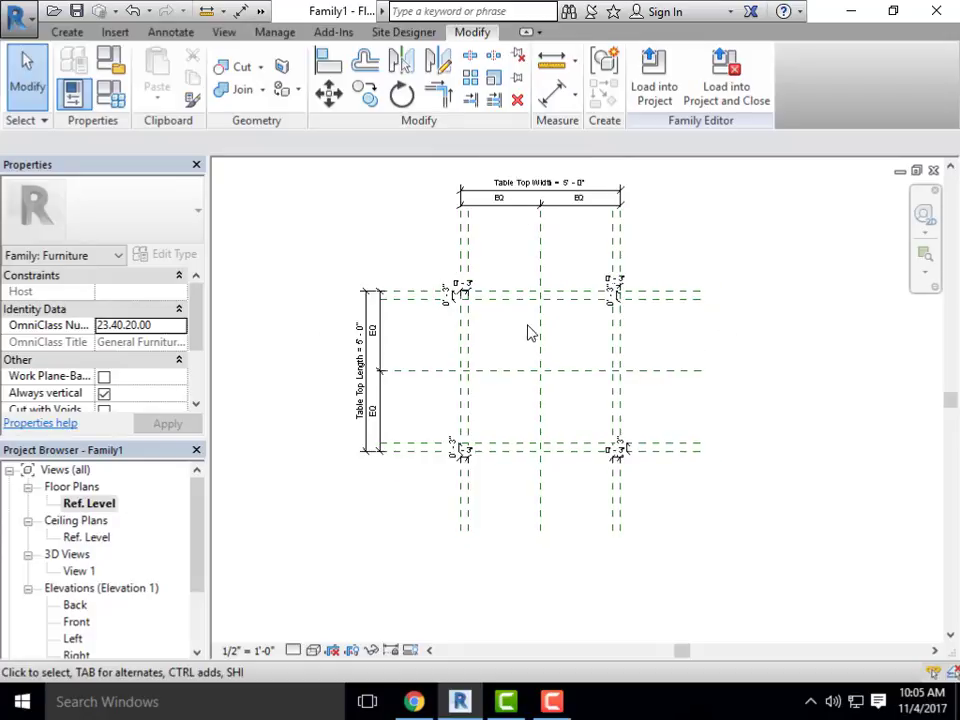
pyautogui.scroll(2, 527, 332)
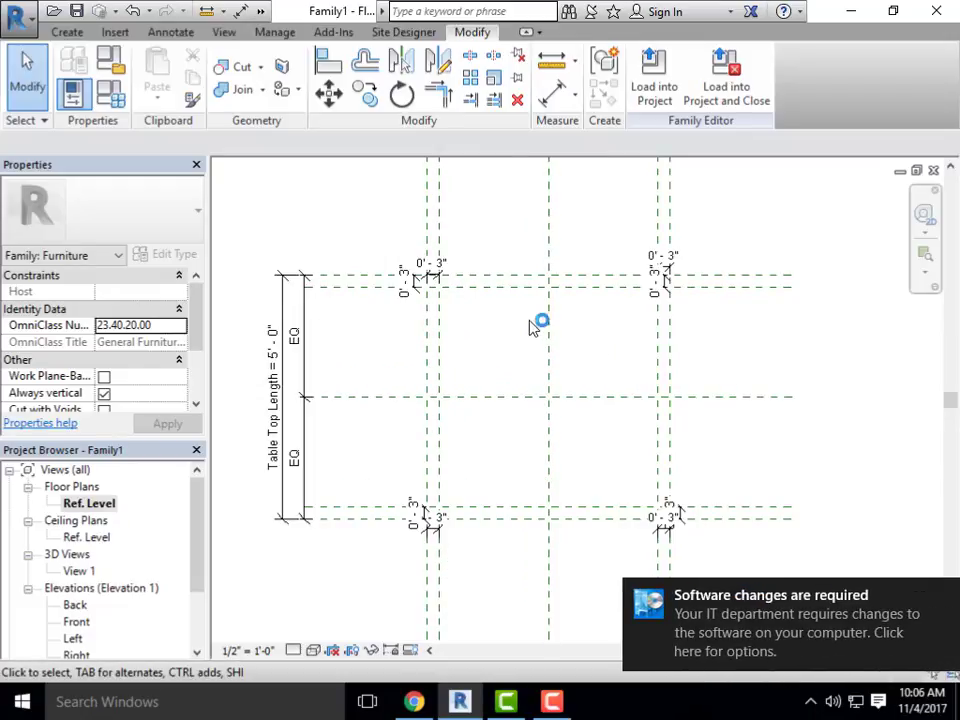
pyautogui.click(410, 290)
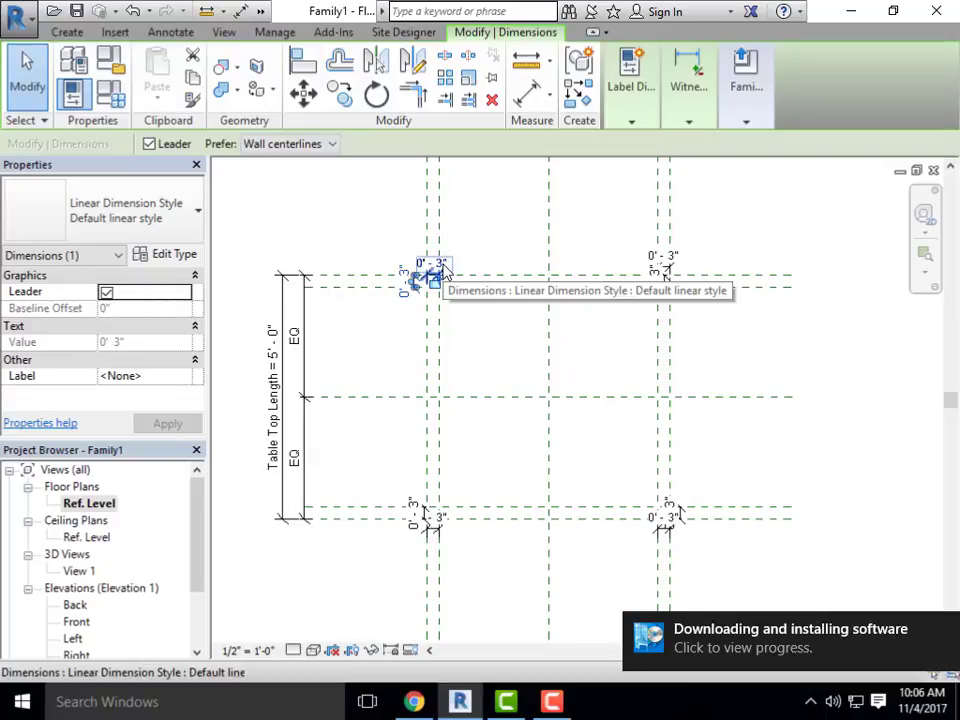
pyautogui.keyDown('ctrl'); pyautogui.click(662, 280); pyautogui.keyUp('ctrl')
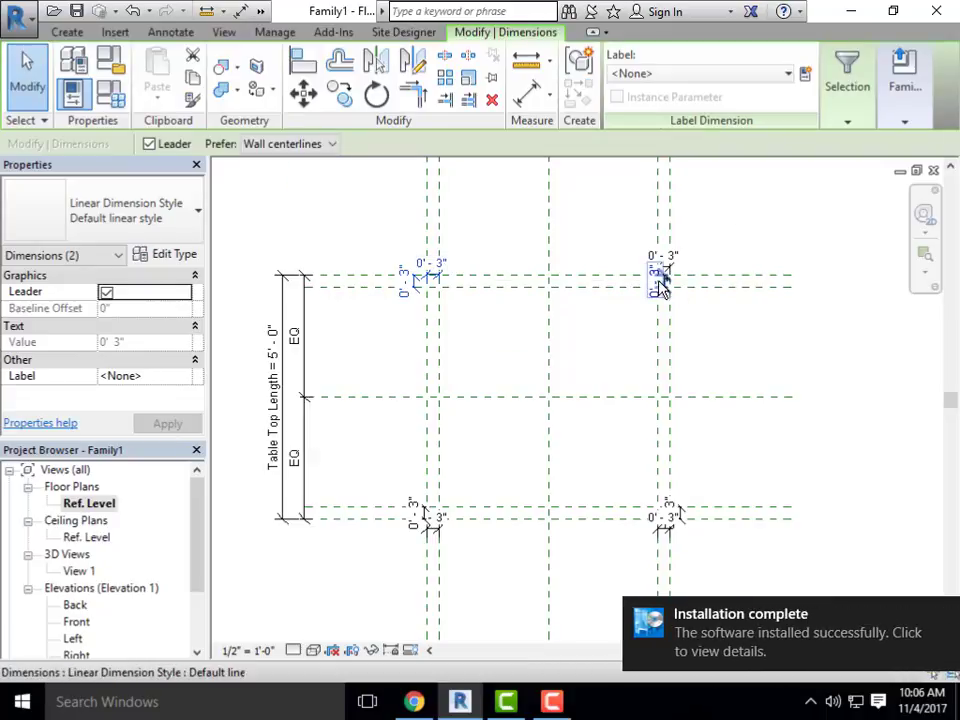
pyautogui.keyDown('ctrl'); pyautogui.click(660, 284); pyautogui.keyUp('ctrl')
pyautogui.keyDown('ctrl'); pyautogui.click(667, 262); pyautogui.keyUp('ctrl')
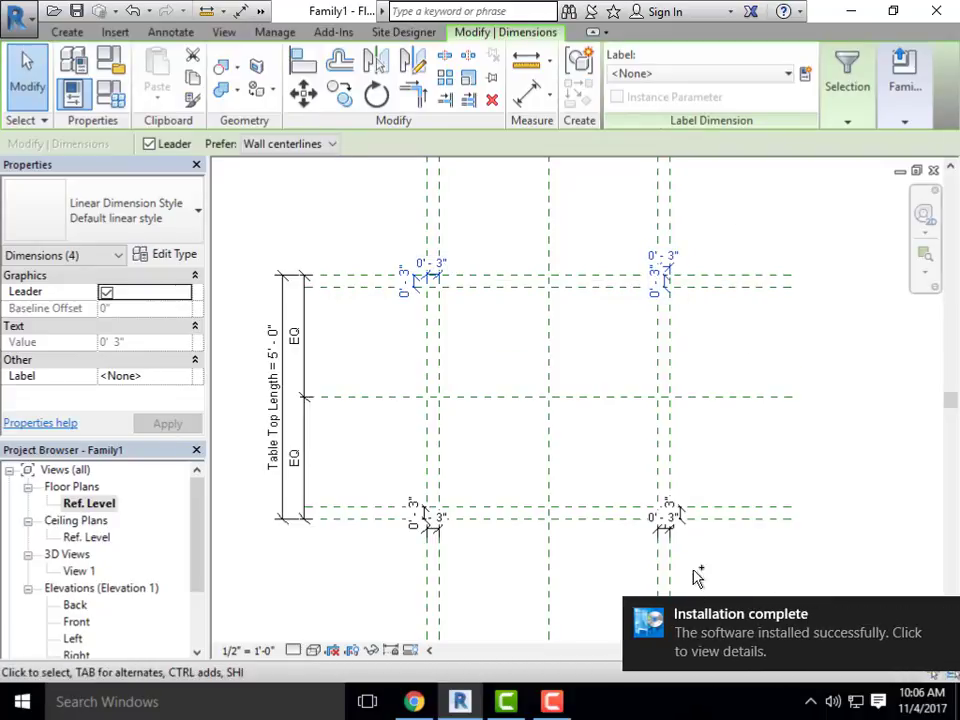
pyautogui.keyDown('ctrl'); pyautogui.click(664, 520); pyautogui.keyUp('ctrl')
pyautogui.keyDown('ctrl'); pyautogui.click(668, 508); pyautogui.keyUp('ctrl')
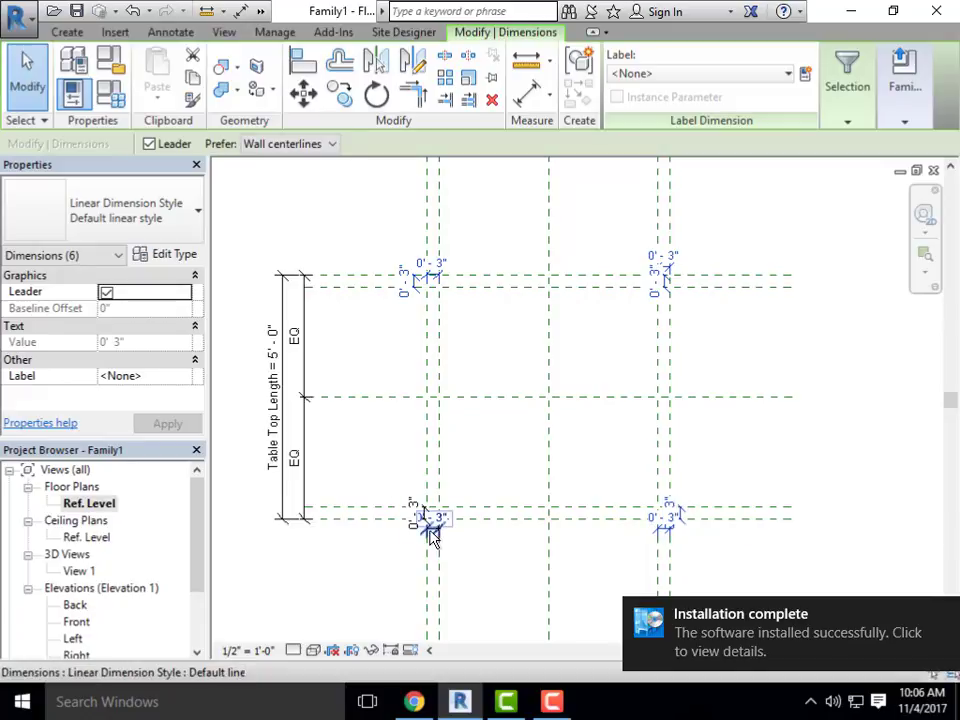
pyautogui.keyDown('ctrl'); pyautogui.click(420, 512); pyautogui.keyUp('ctrl')
pyautogui.keyDown('ctrl'); pyautogui.click(436, 518); pyautogui.keyUp('ctrl')
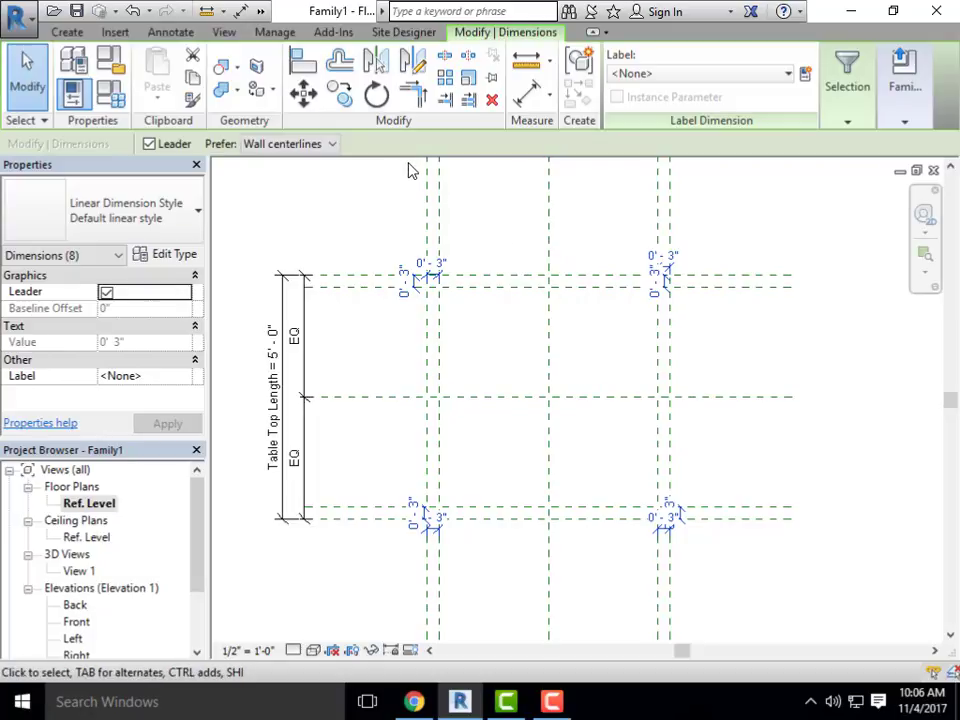
pyautogui.click(806, 76)
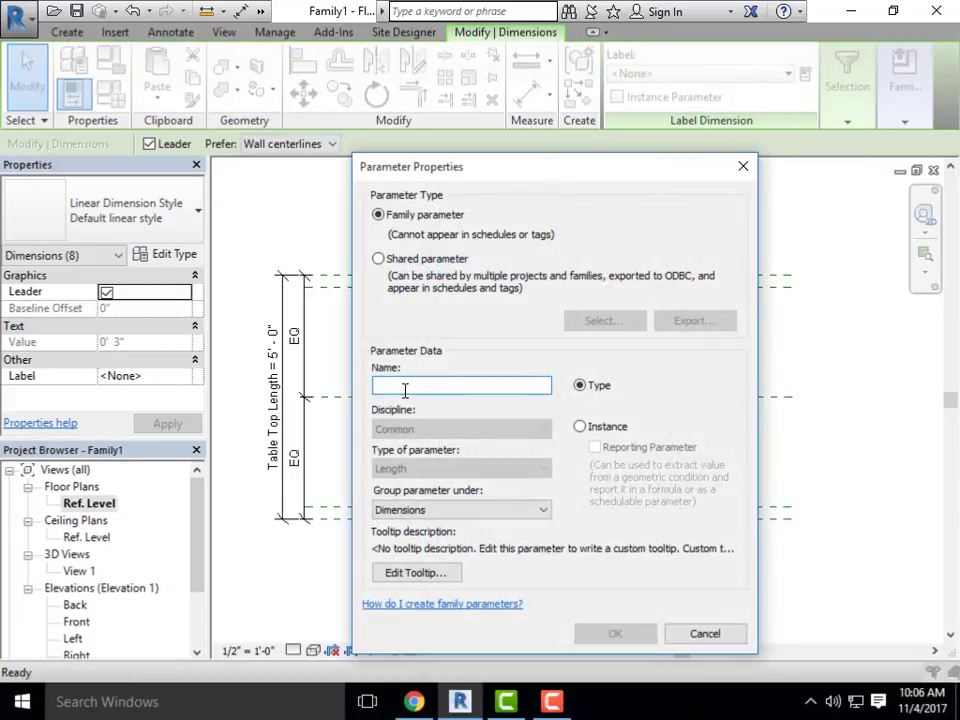
pyautogui.write('Table To')
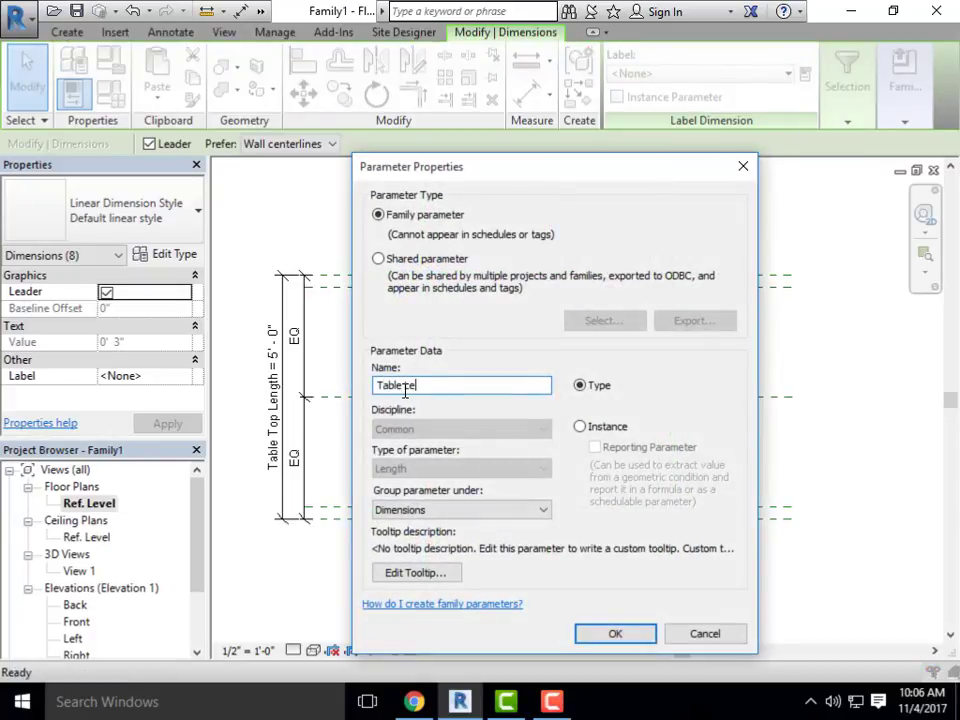
pyautogui.write('g Width')
pyautogui.click(615, 634)
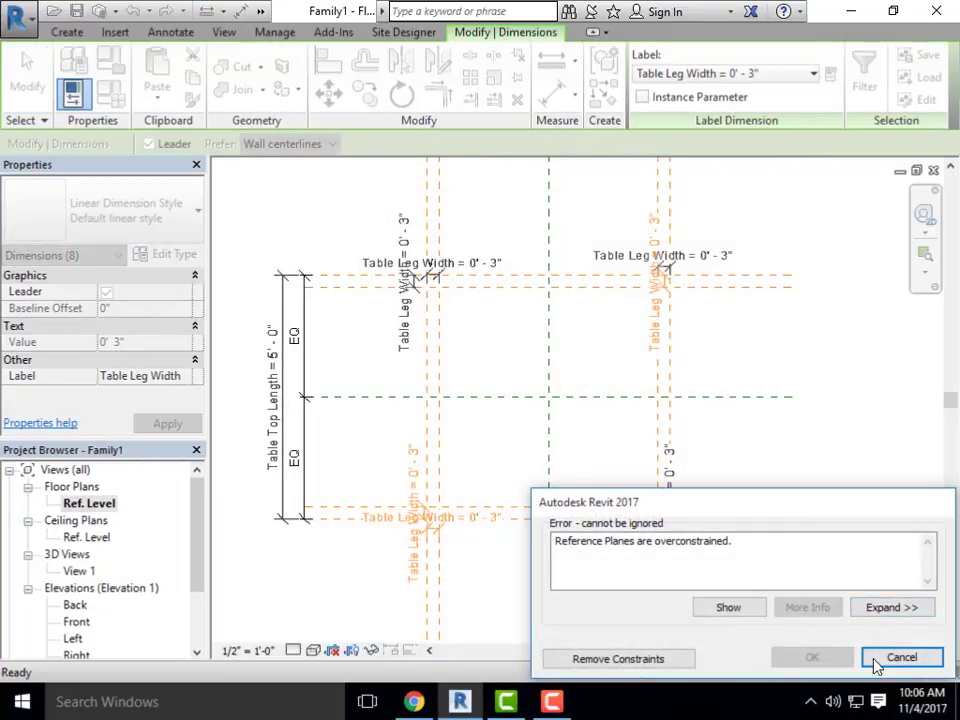
pyautogui.click(902, 657)
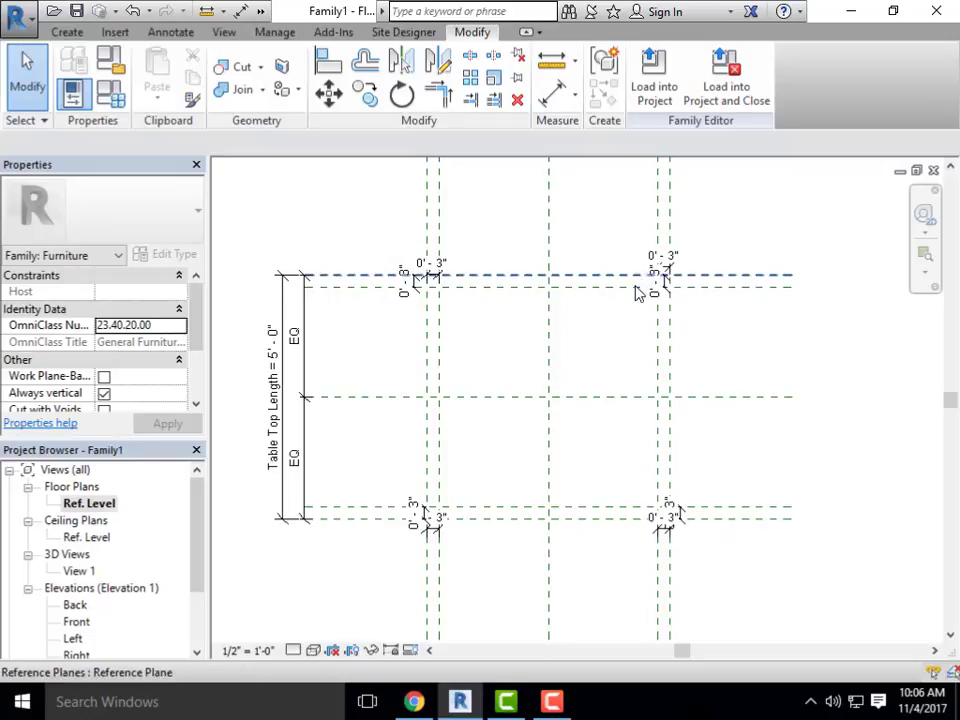
pyautogui.scroll(-1, 350, 326)
pyautogui.moveTo(518, 277); pyautogui.dragTo(521, 322, button='middle')
pyautogui.scroll(1, 475, 357)
pyautogui.moveTo(477, 362); pyautogui.dragTo(489, 315, button='middle')
pyautogui.scroll(-1, 570, 400)
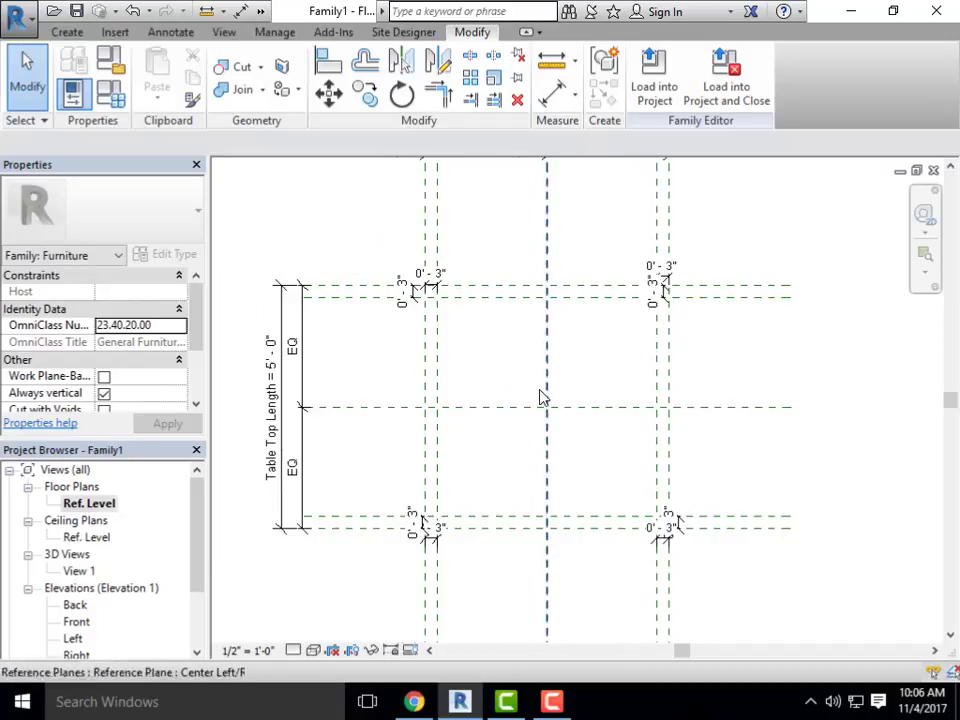
pyautogui.moveTo(550, 395); pyautogui.dragTo(556, 368, button='middle')
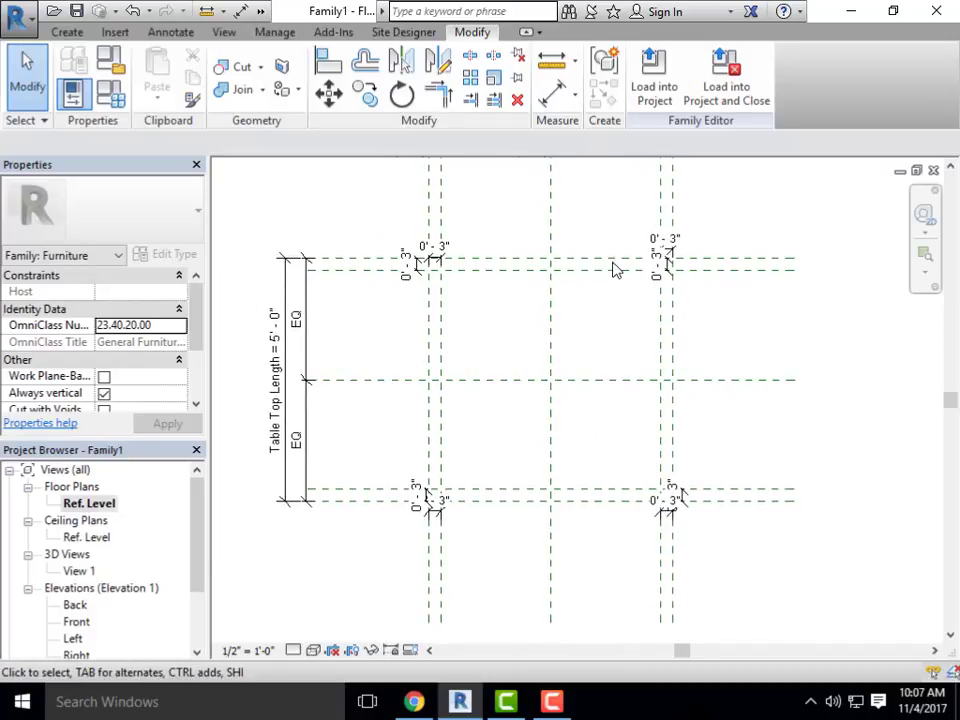
pyautogui.scroll(-1, 505, 357)
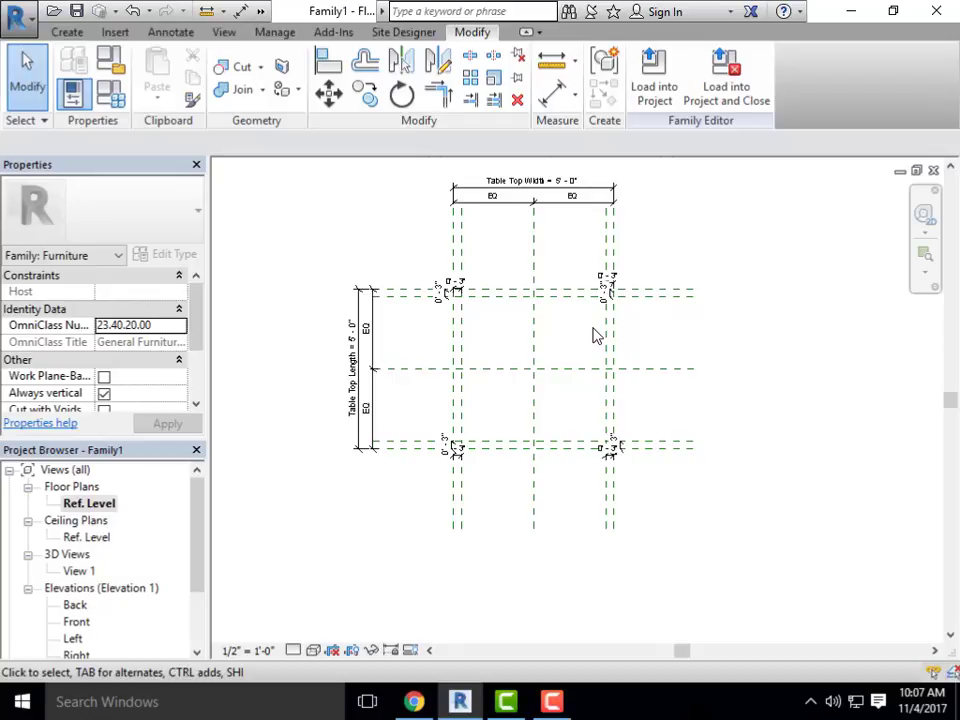
pyautogui.moveTo(505, 305); pyautogui.dragTo(463, 340, button='middle')
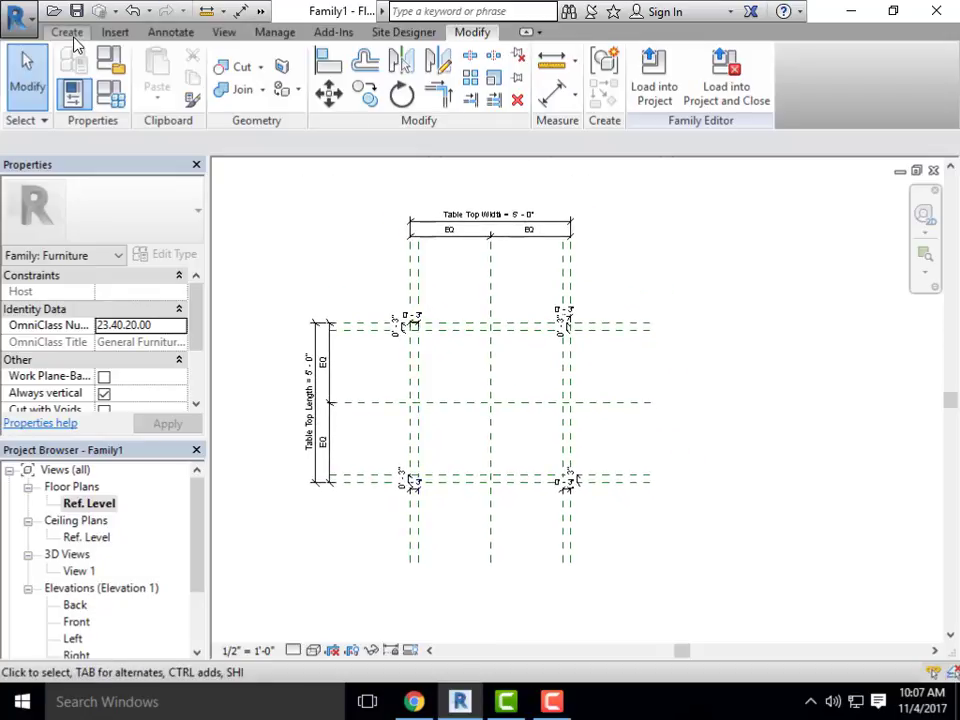
# Create a 1' deep extrusion from a rectangle about 3'-1" by 3'-1", drawn freely inside the leg reference planes
pyautogui.click(68, 32)
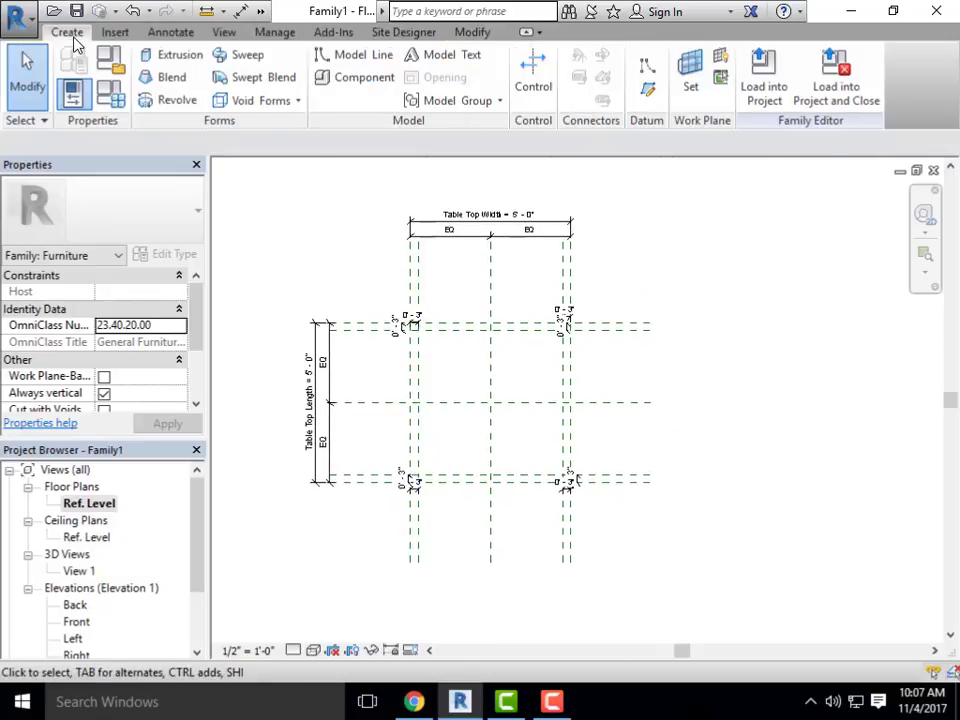
pyautogui.click(150, 56)
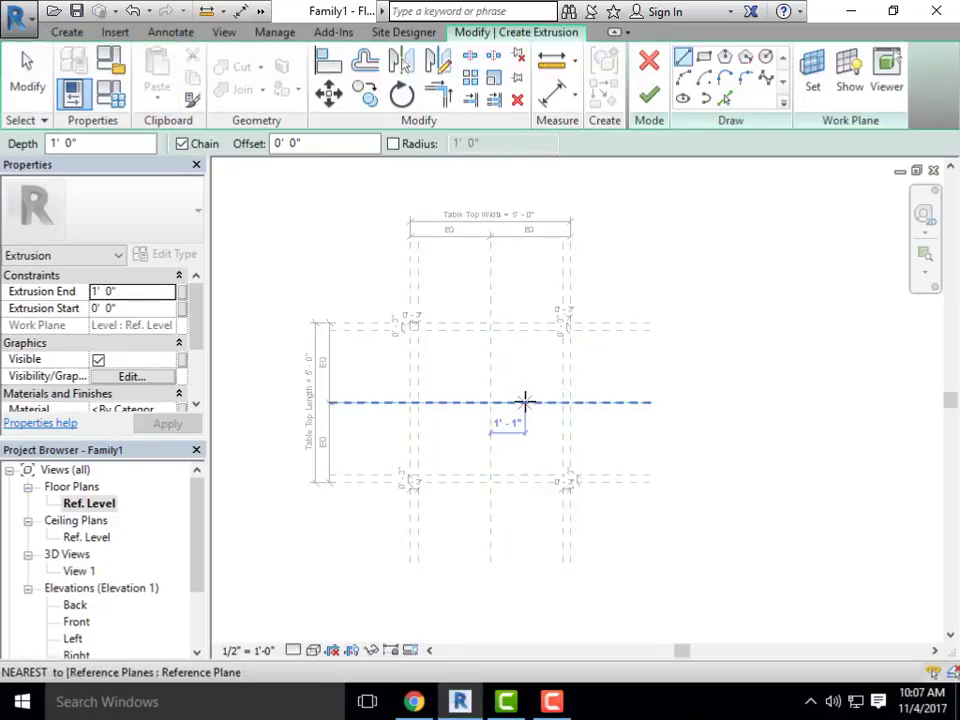
pyautogui.scroll(2, 520, 402)
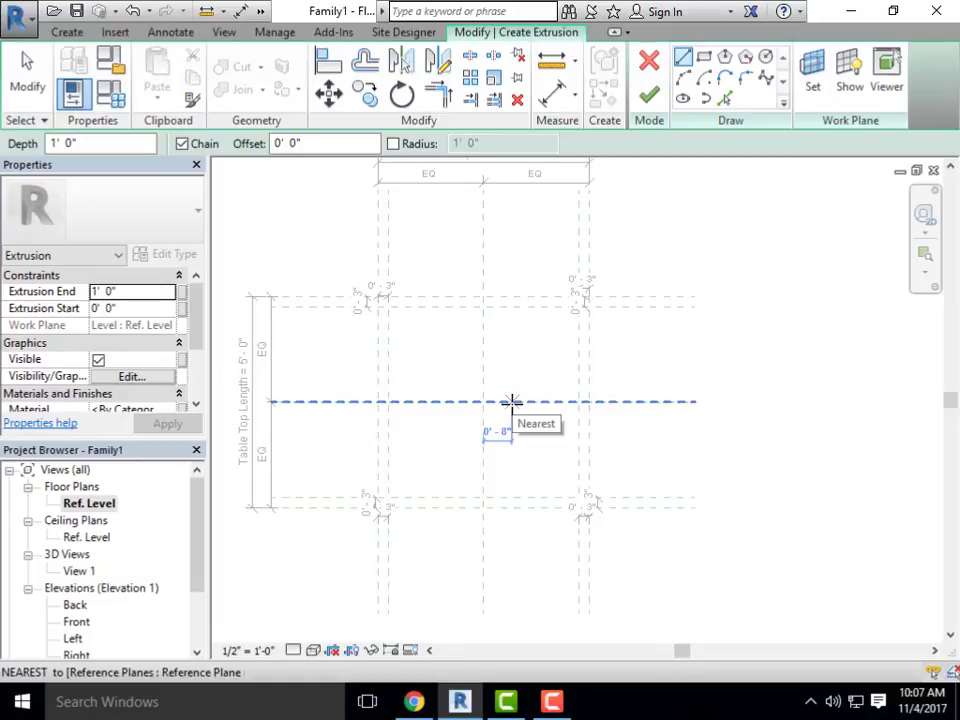
pyautogui.scroll(2, 510, 401)
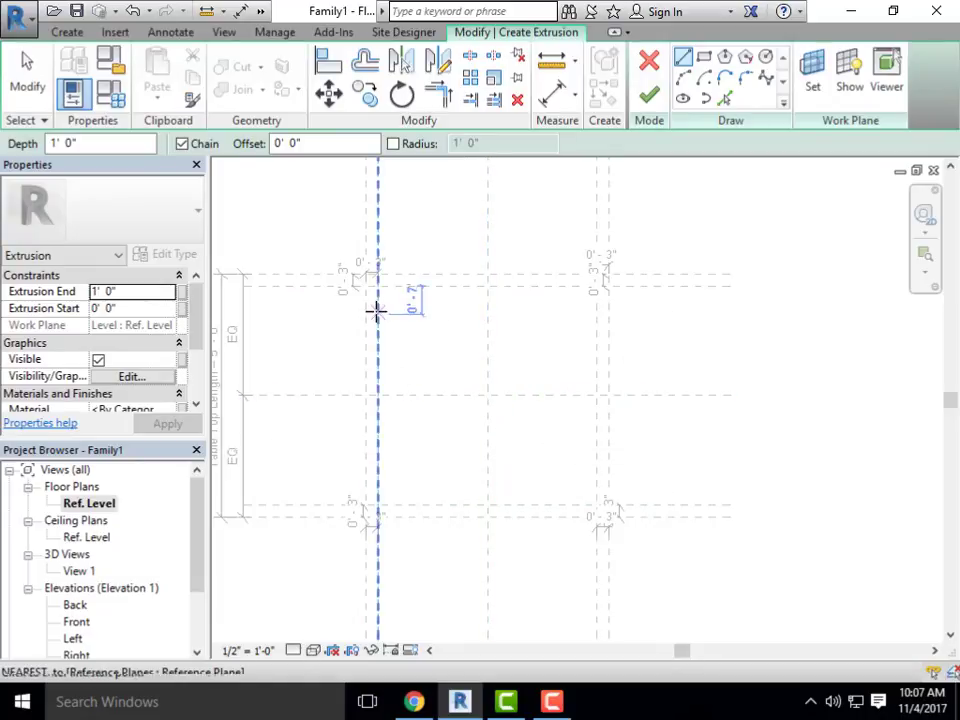
pyautogui.click(411, 306)
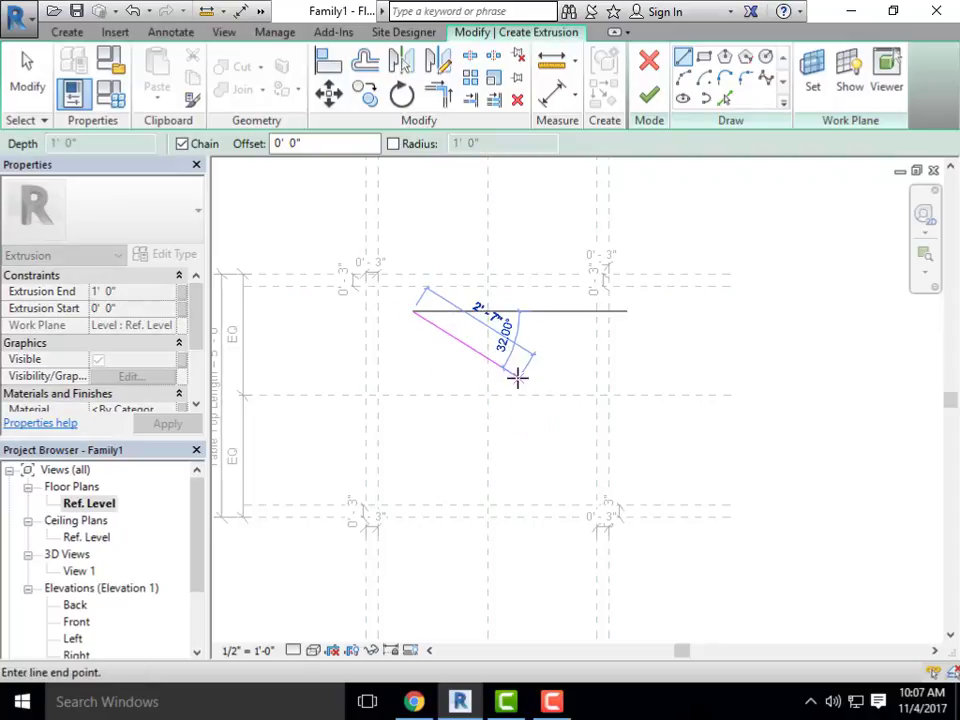
pyautogui.press('Escape')
pyautogui.click(704, 57)
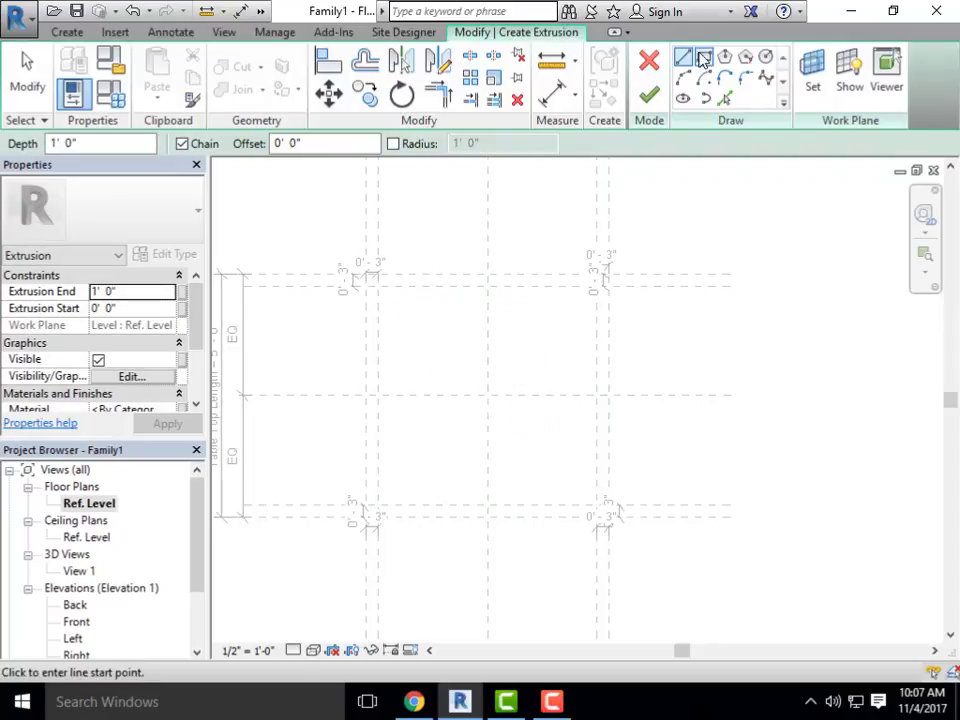
pyautogui.click(404, 308)
pyautogui.click(554, 457)
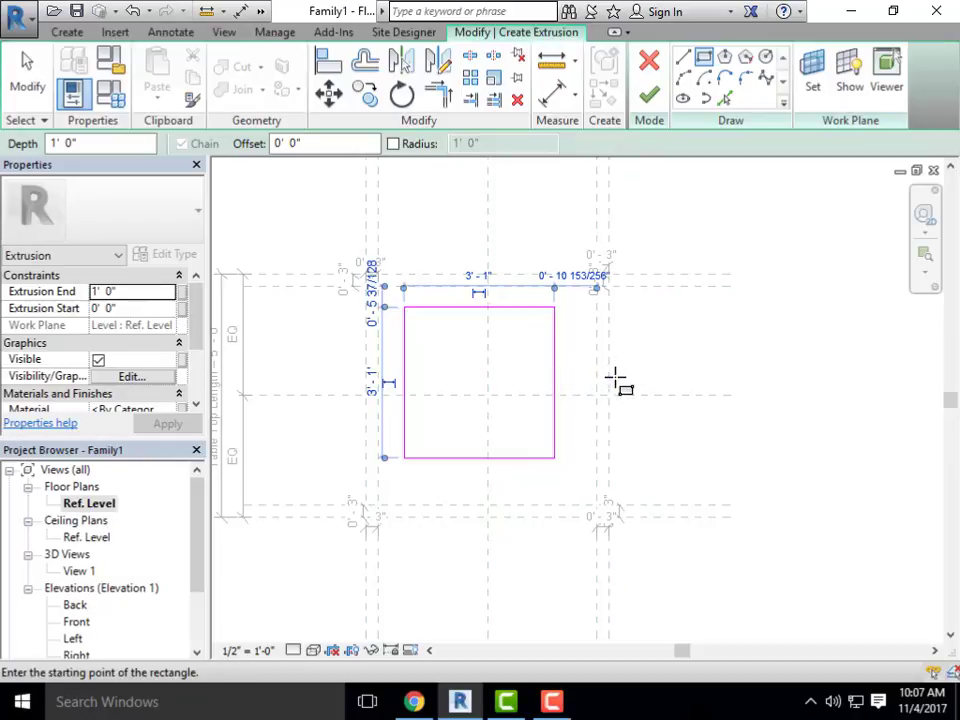
pyautogui.click(649, 94)
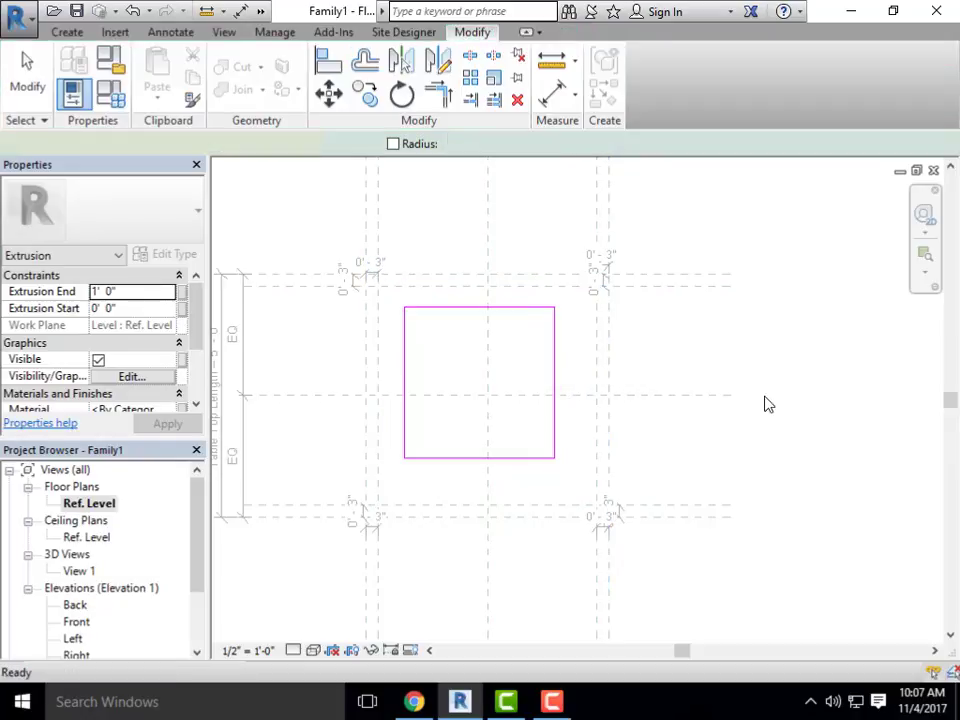
pyautogui.click(773, 459)
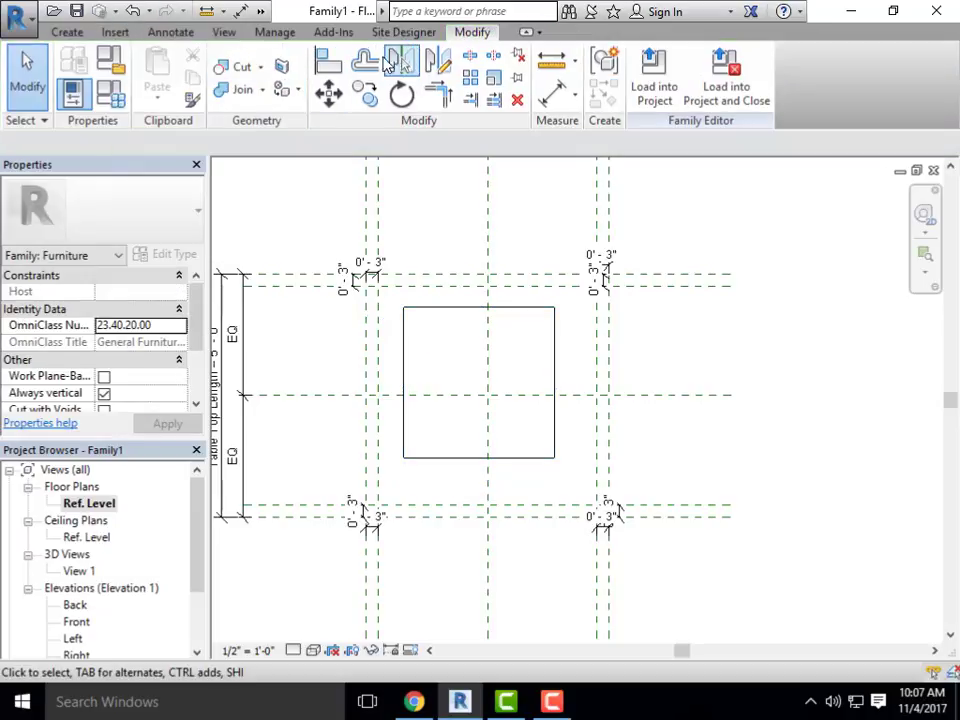
# Inspect the new extrusion in the default 3D view and return to the Ref. Level floor plan
pyautogui.click(260, 11)
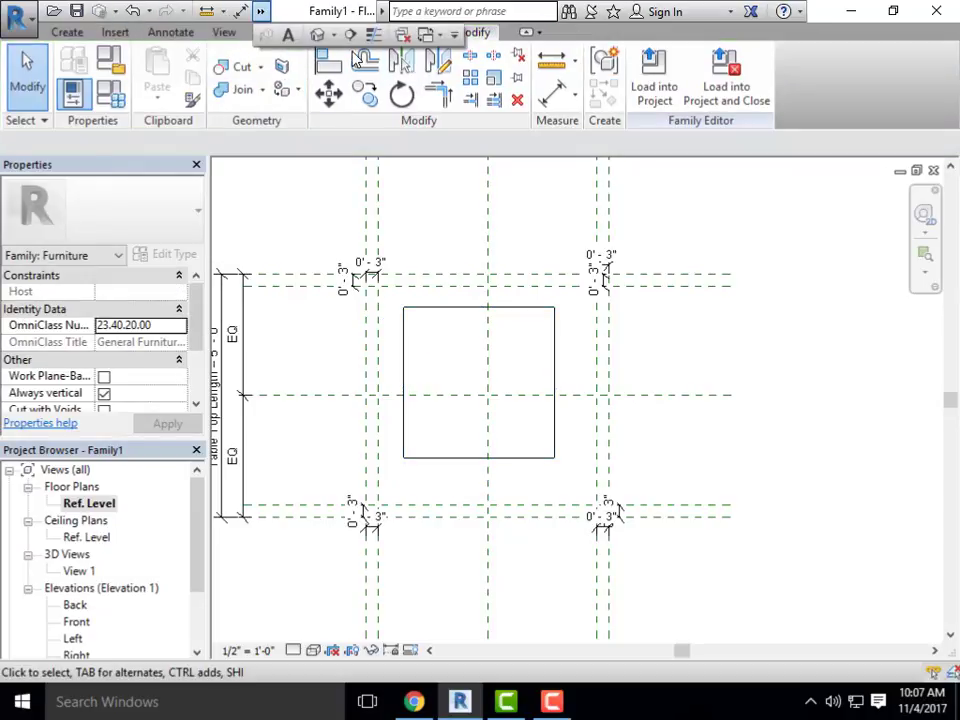
pyautogui.click(318, 37)
pyautogui.scroll(-5, 533, 328)
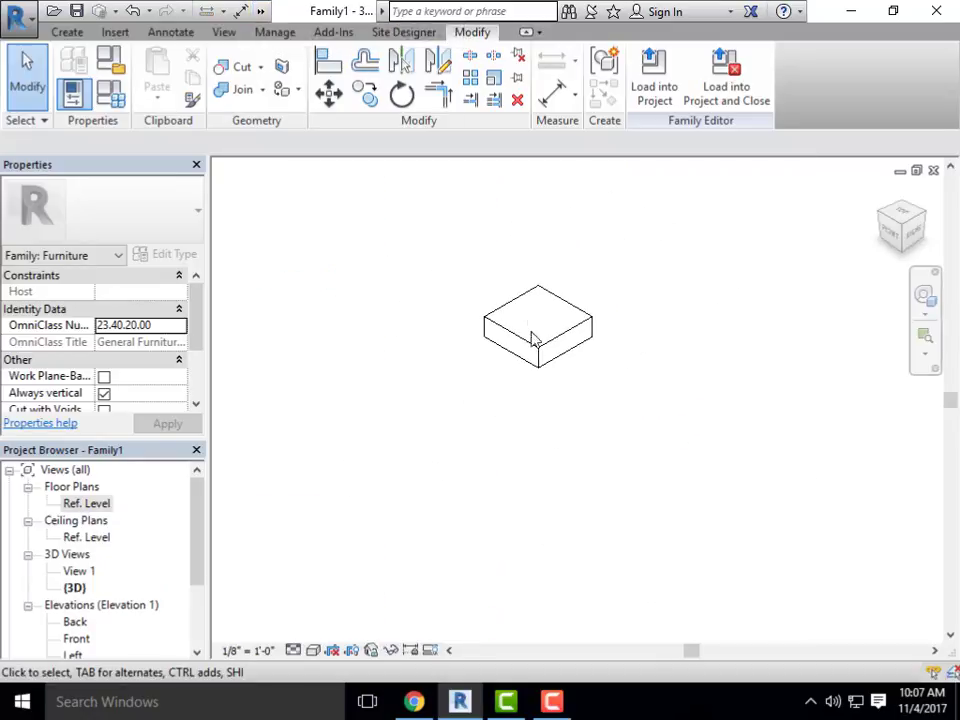
pyautogui.keyDown('shift'); pyautogui.moveTo(531, 336); pyautogui.dragTo(420, 420, button='middle'); pyautogui.keyUp('shift')
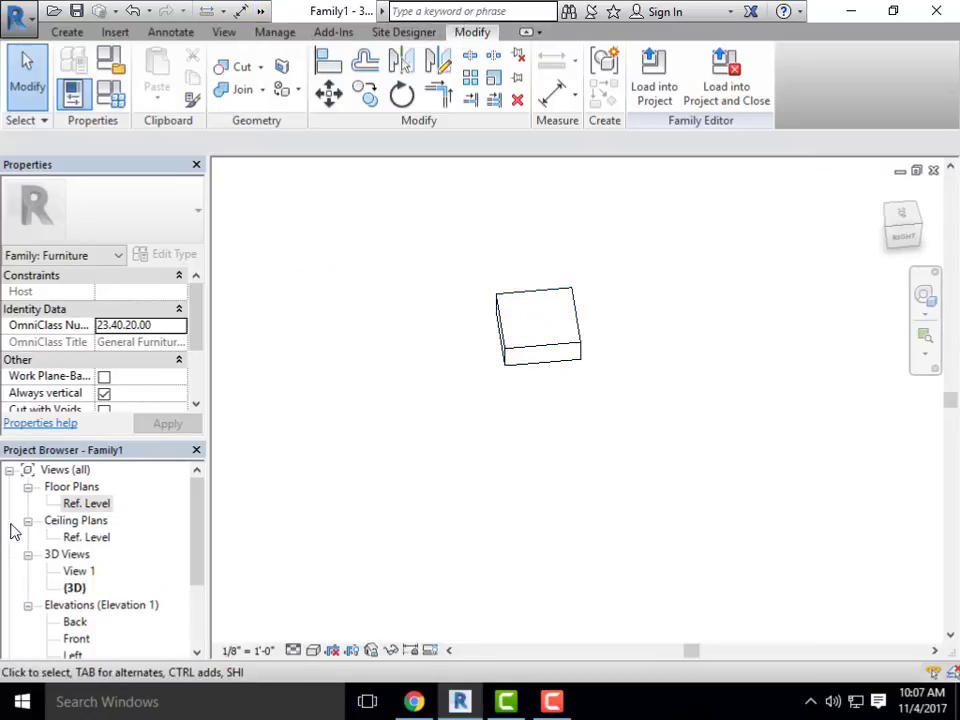
pyautogui.doubleClick(75, 505)
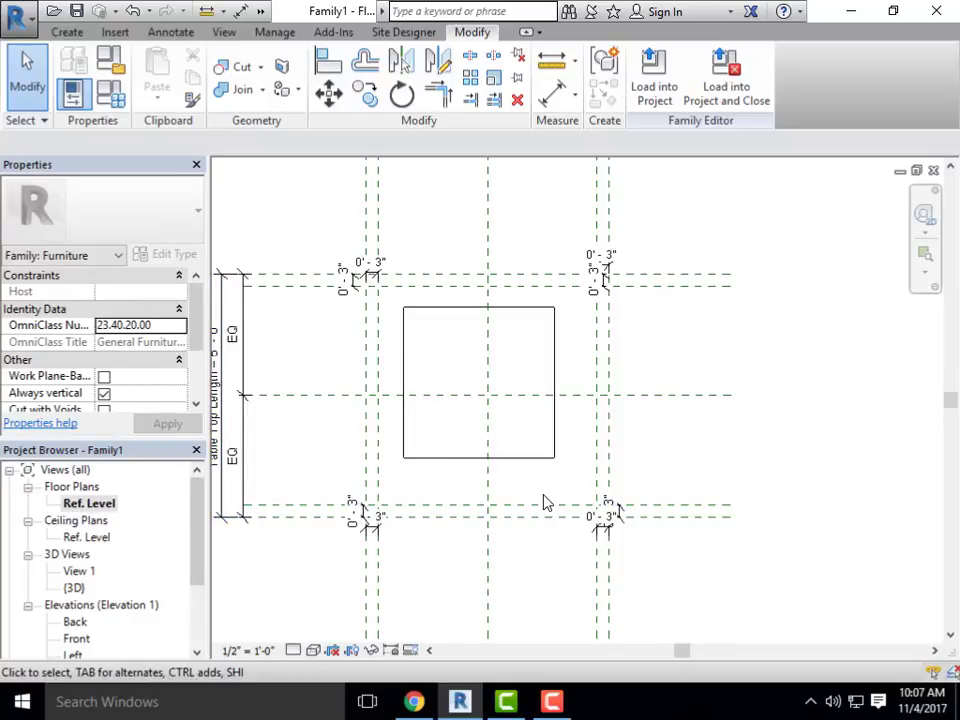
# Align the extrusion's right edge with the outermost right vertical reference plane and lock the alignment
pyautogui.click(554, 425)
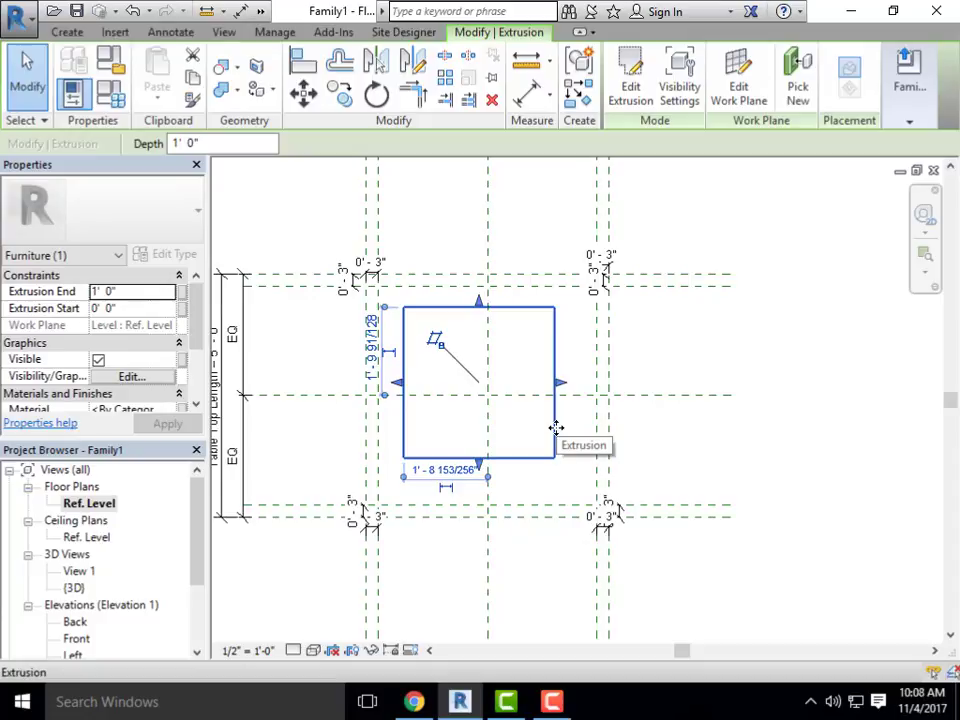
pyautogui.click(305, 66)
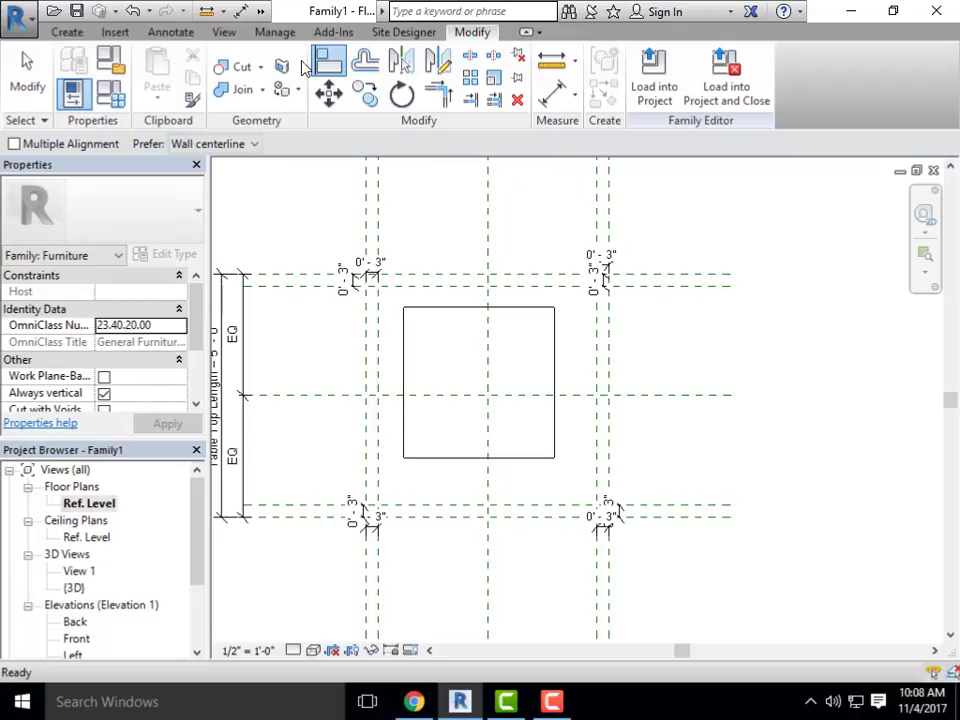
pyautogui.click(612, 380)
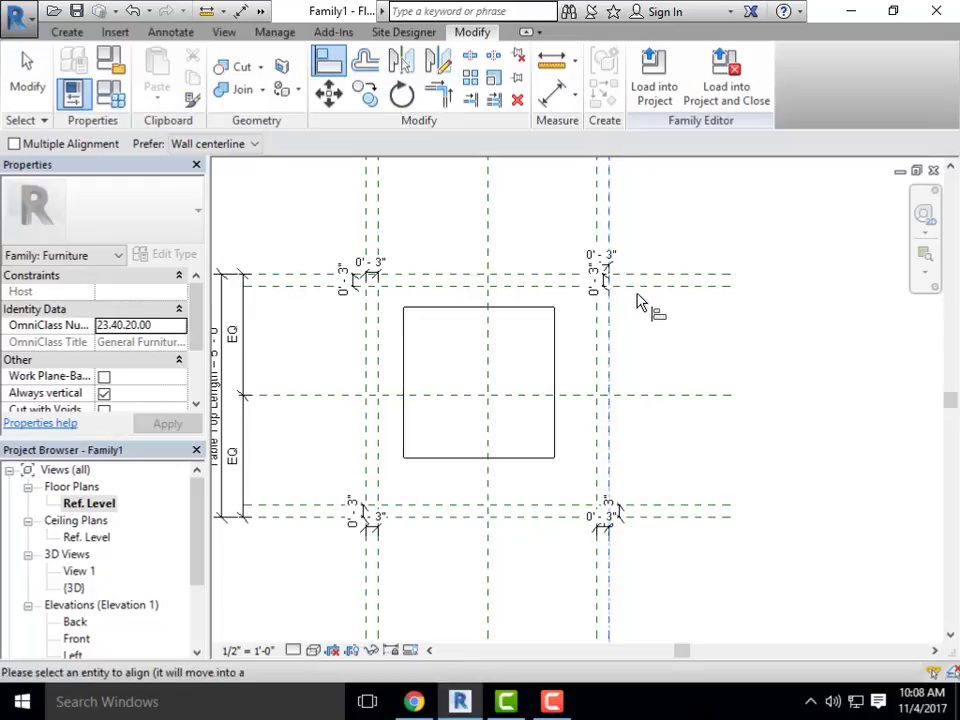
pyautogui.click(555, 380)
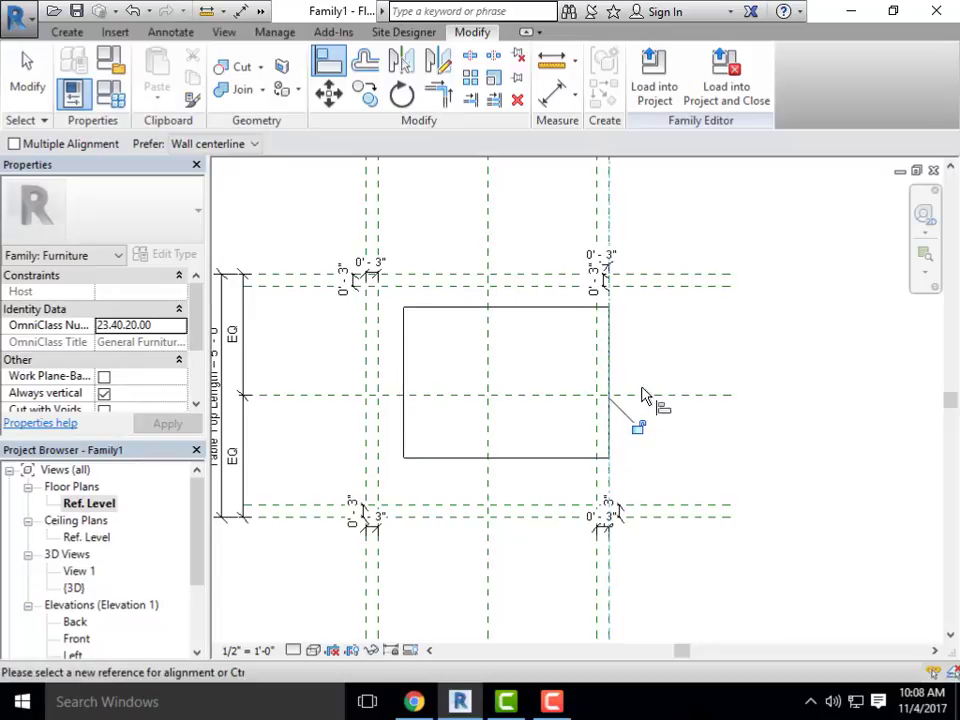
pyautogui.click(639, 429)
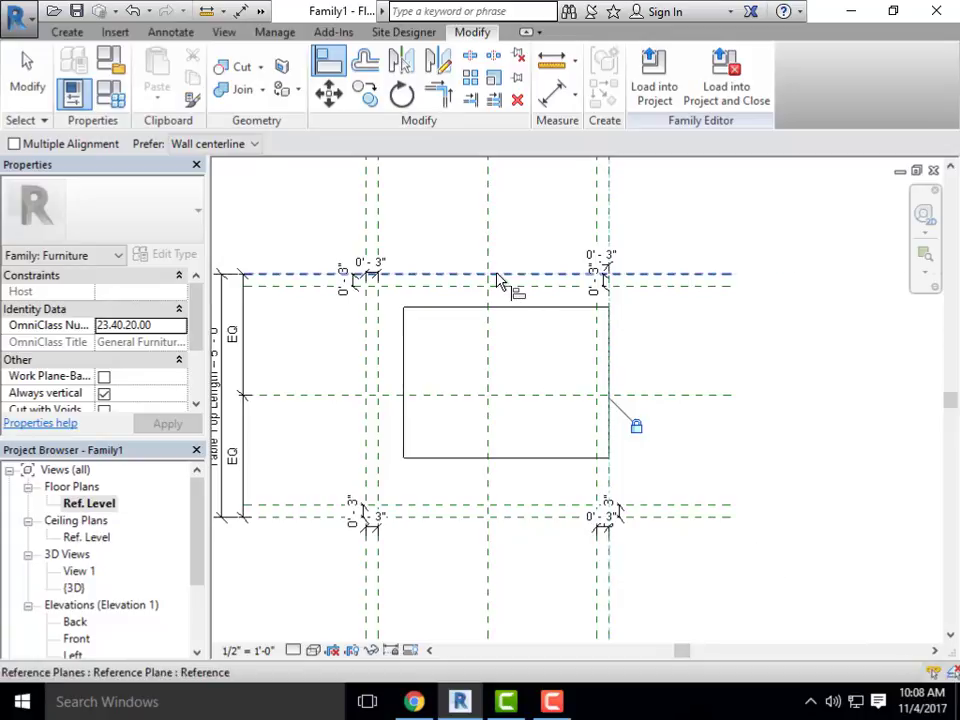
# Align and lock the extrusion's upper edge to the outermost upper reference plane and its left edge to the outermost left one
pyautogui.click(506, 276)
pyautogui.click(520, 307)
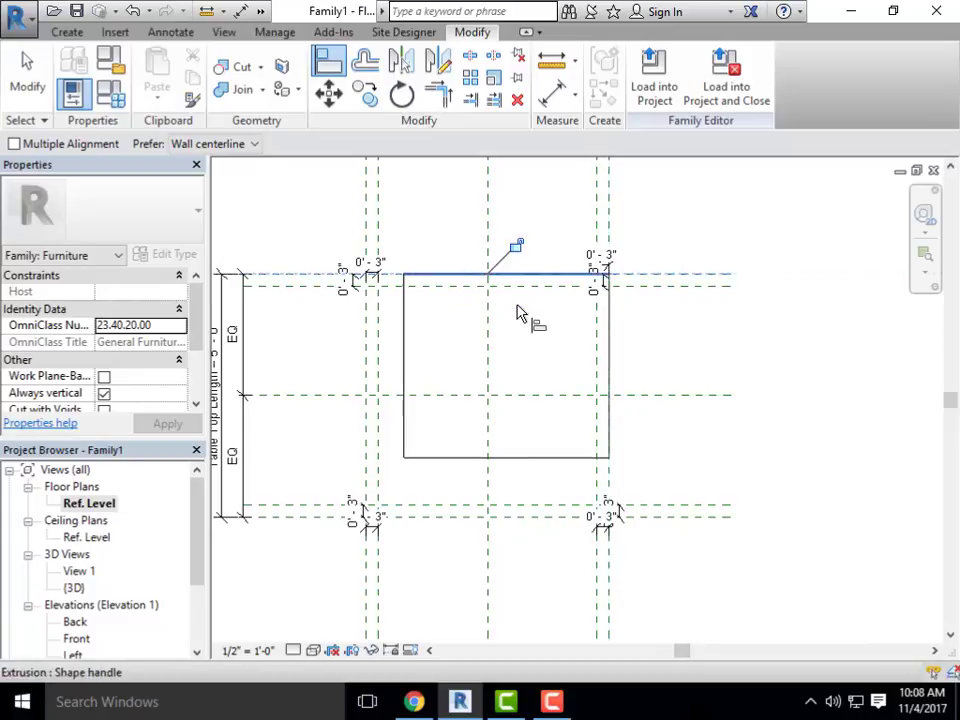
pyautogui.click(516, 247)
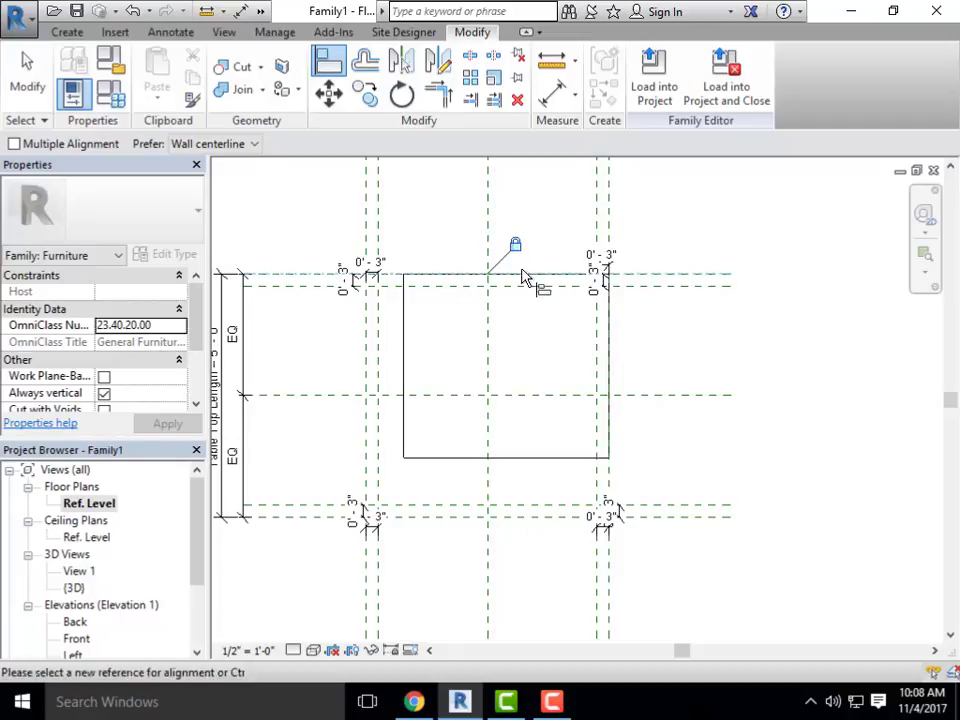
pyautogui.click(366, 363)
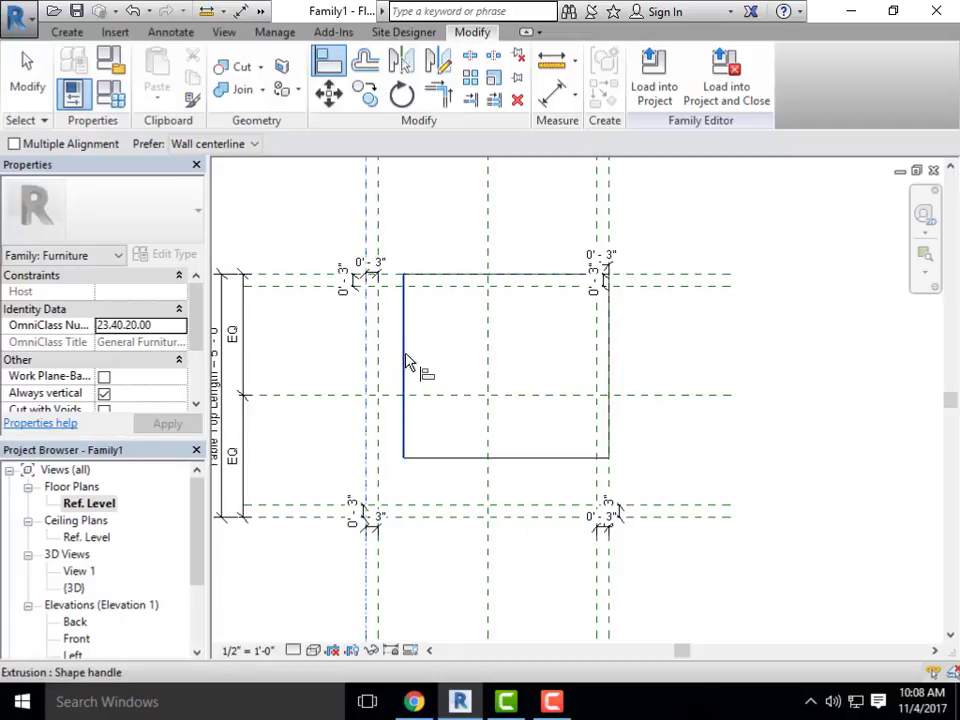
pyautogui.click(405, 362)
pyautogui.click(336, 370)
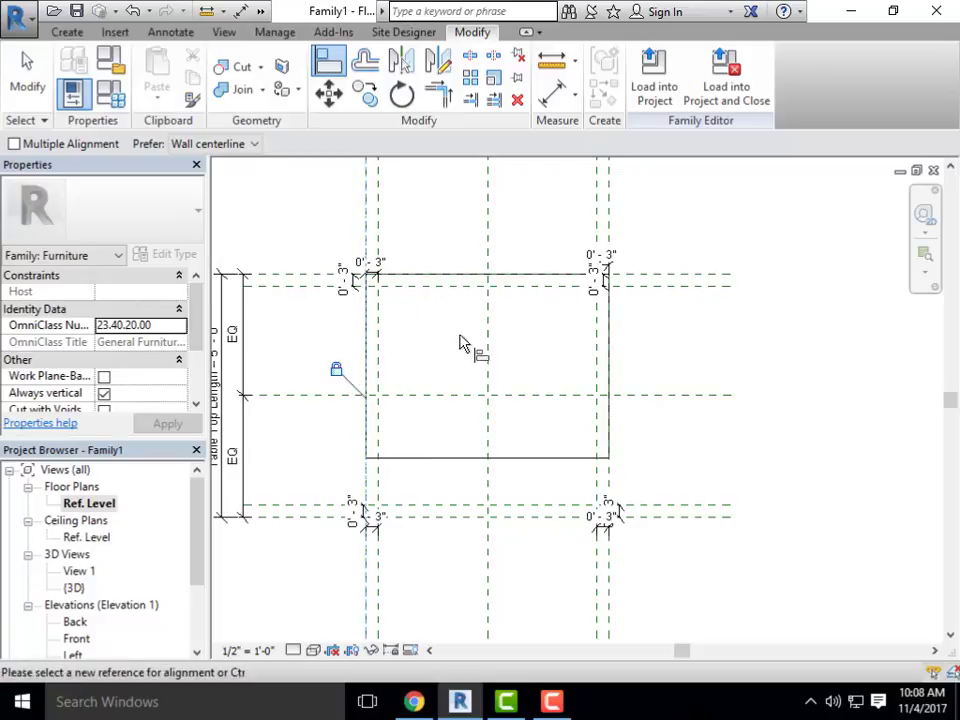
# Align the extrusion's lower edge with the outermost lower horizontal reference plane, lock it, and end the Align command
pyautogui.click(478, 520)
pyautogui.click(479, 460)
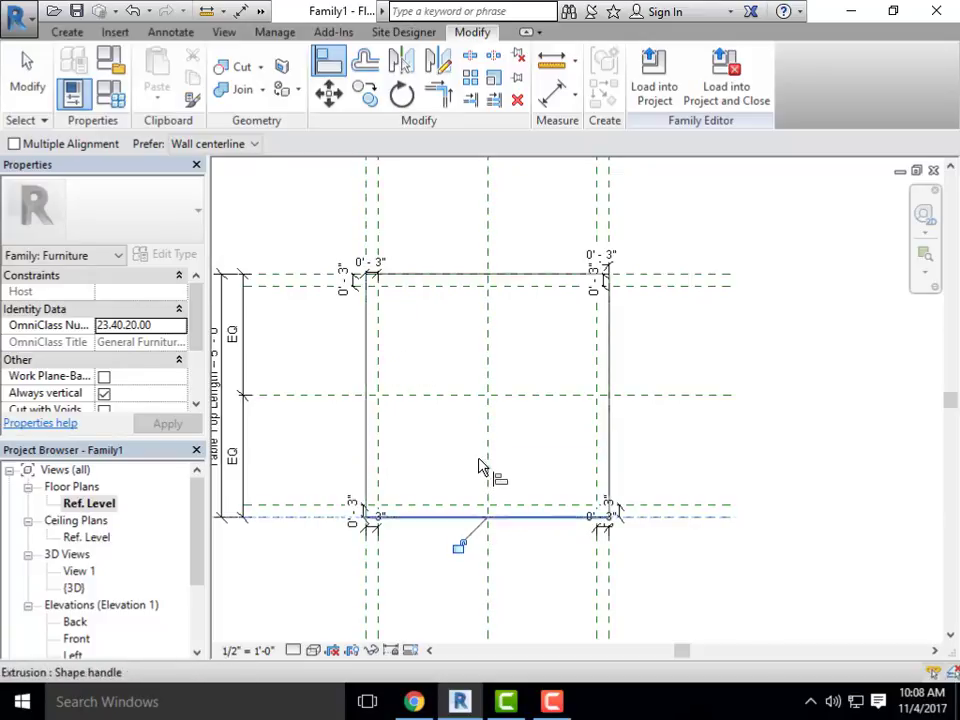
pyautogui.click(458, 547)
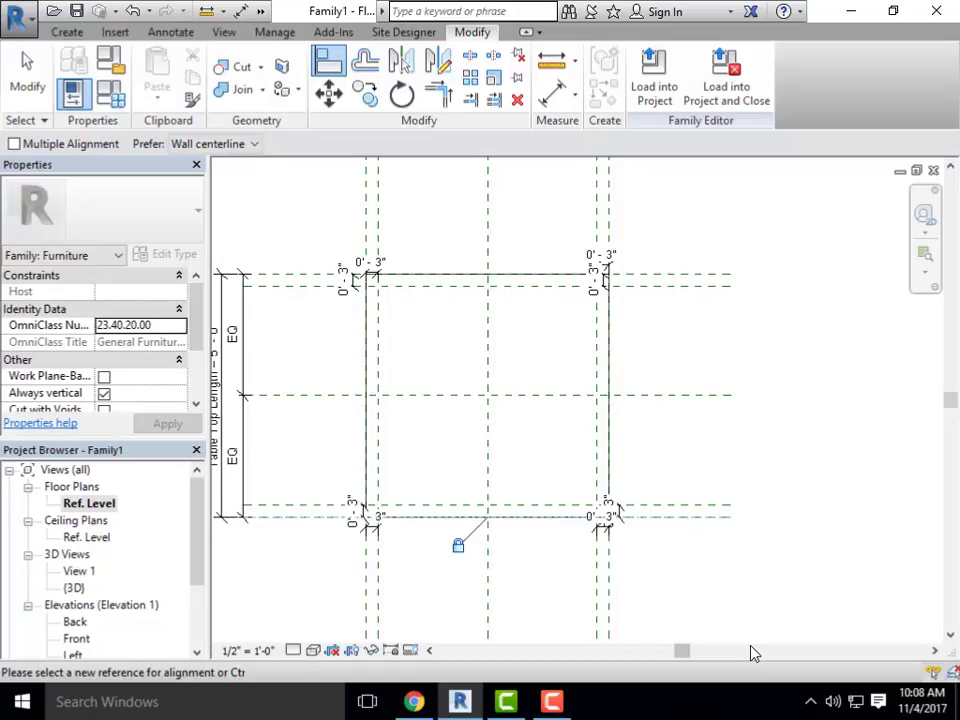
pyautogui.press('Escape')
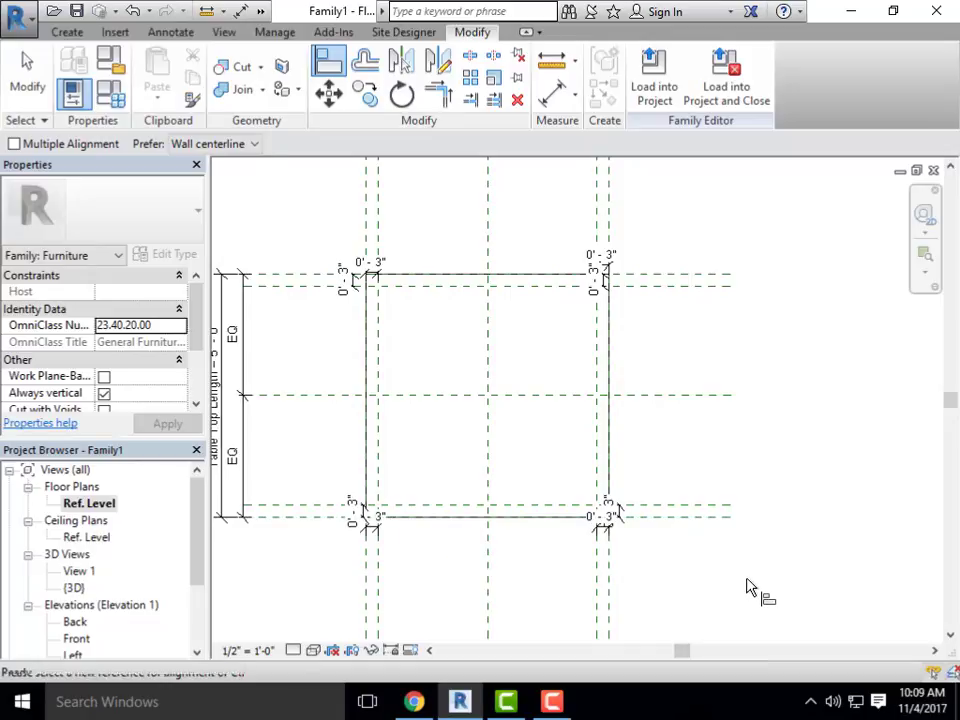
pyautogui.press('Escape')
# Set the Table Top Length parameter to 4' in the family types
pyautogui.click(109, 106)
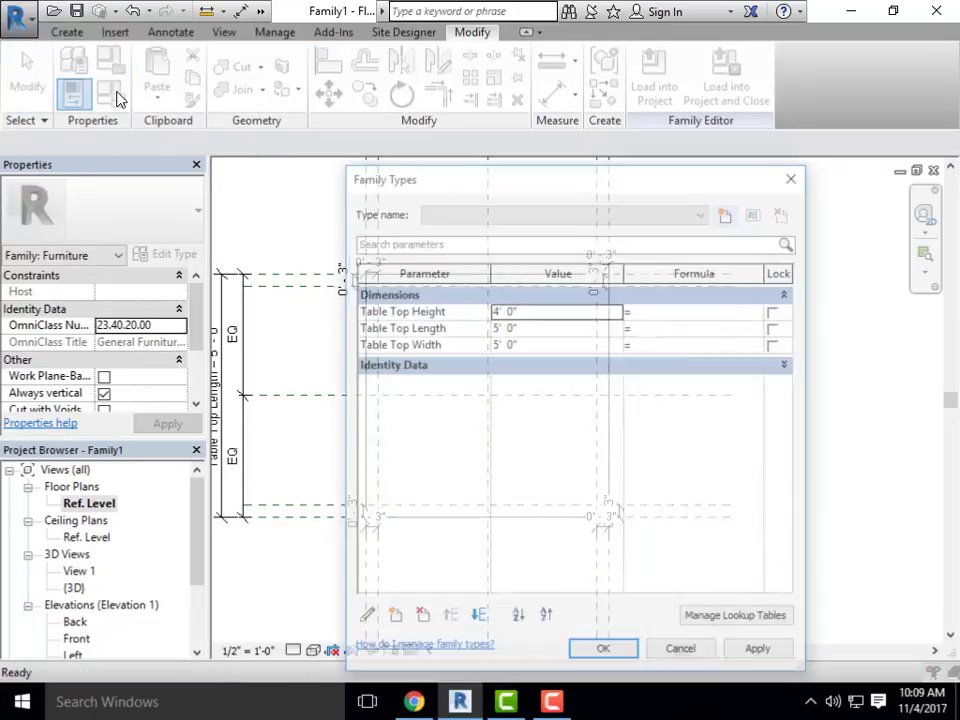
pyautogui.click(528, 328)
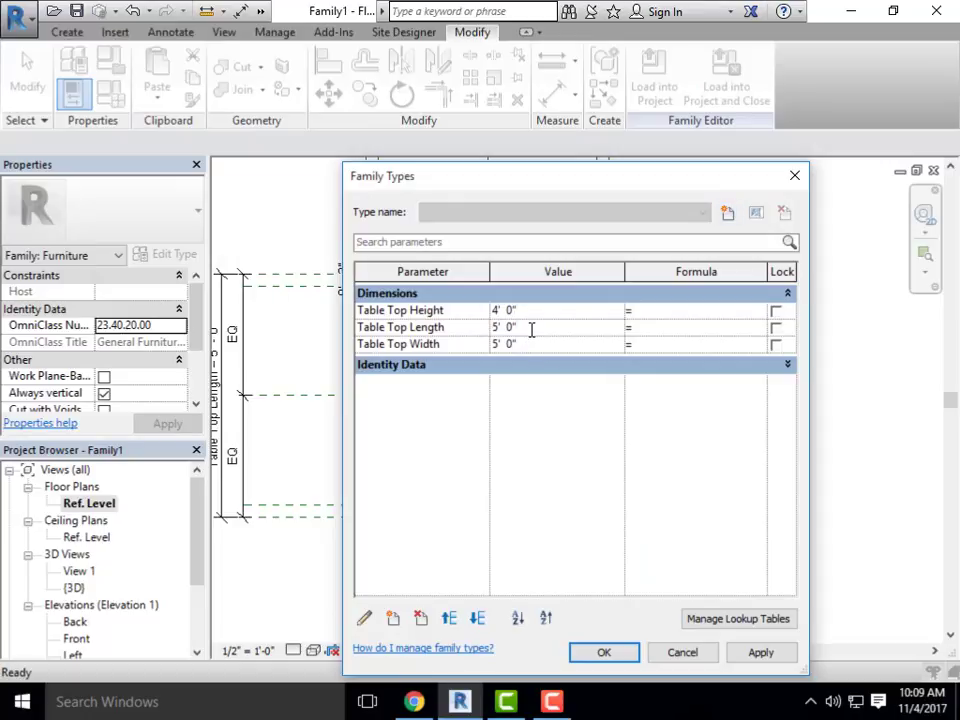
pyautogui.doubleClick(531, 330)
pyautogui.write('4')
pyautogui.press('Return')
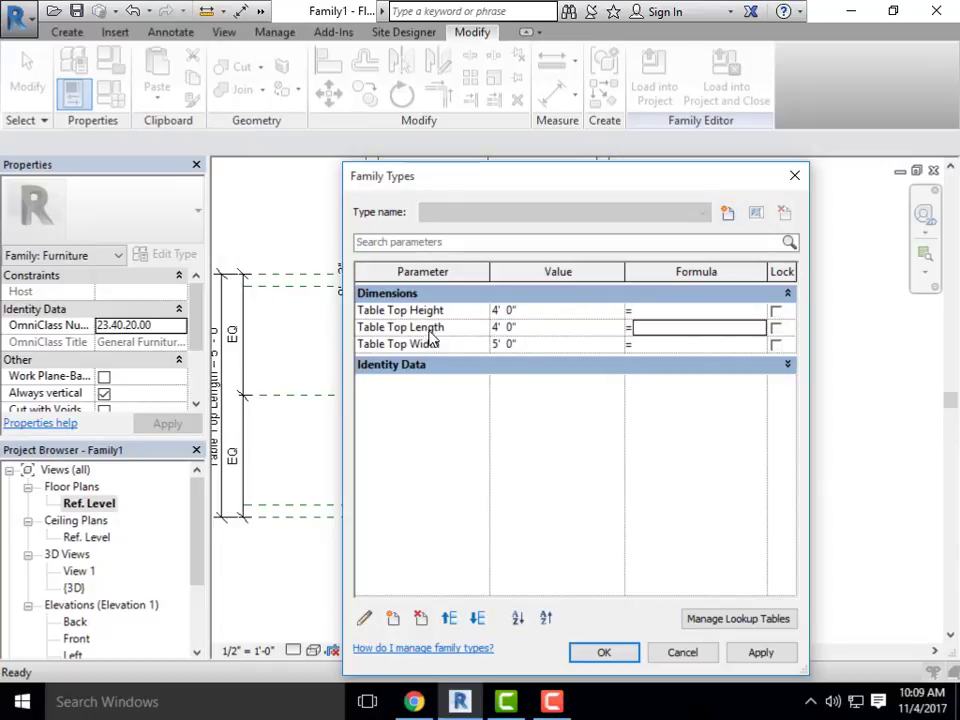
# Set the Table Top Width parameter to 4', apply the values, check the plan geometry, and accept the family types
pyautogui.click(523, 343)
pyautogui.moveTo(523, 346); pyautogui.dragTo(461, 338)
pyautogui.write('4')
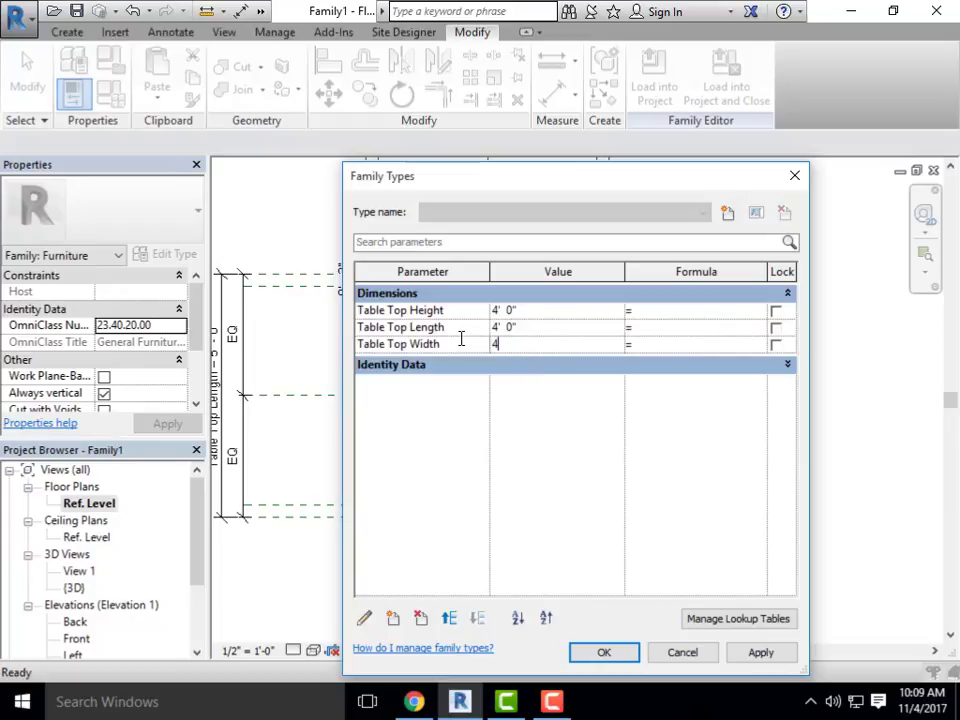
pyautogui.press('Return')
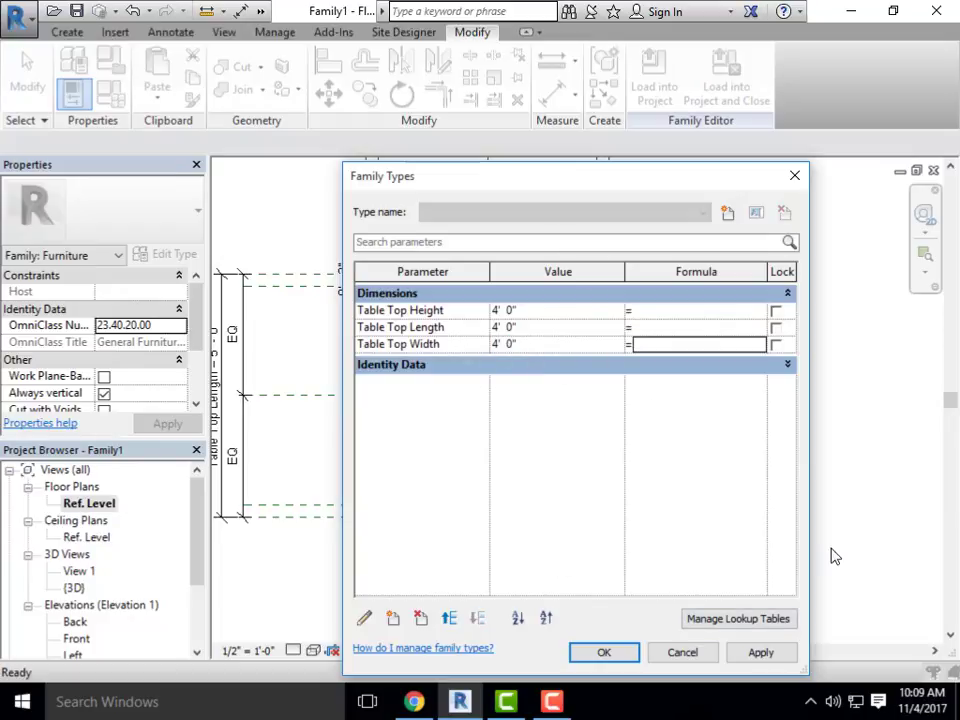
pyautogui.click(760, 652)
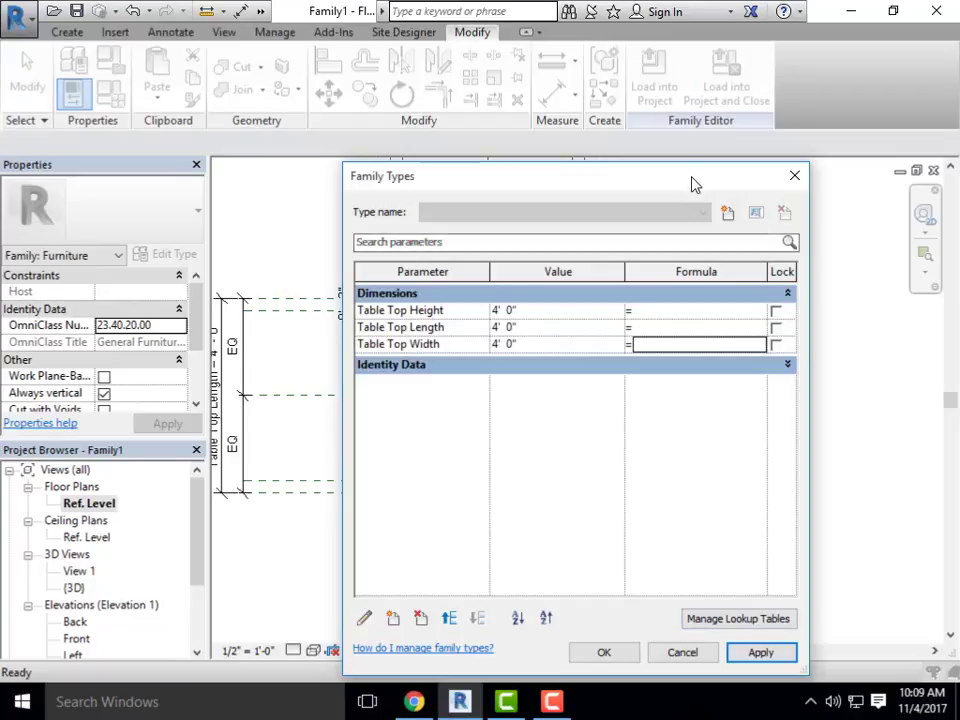
pyautogui.moveTo(695, 183); pyautogui.dragTo(957, 555)
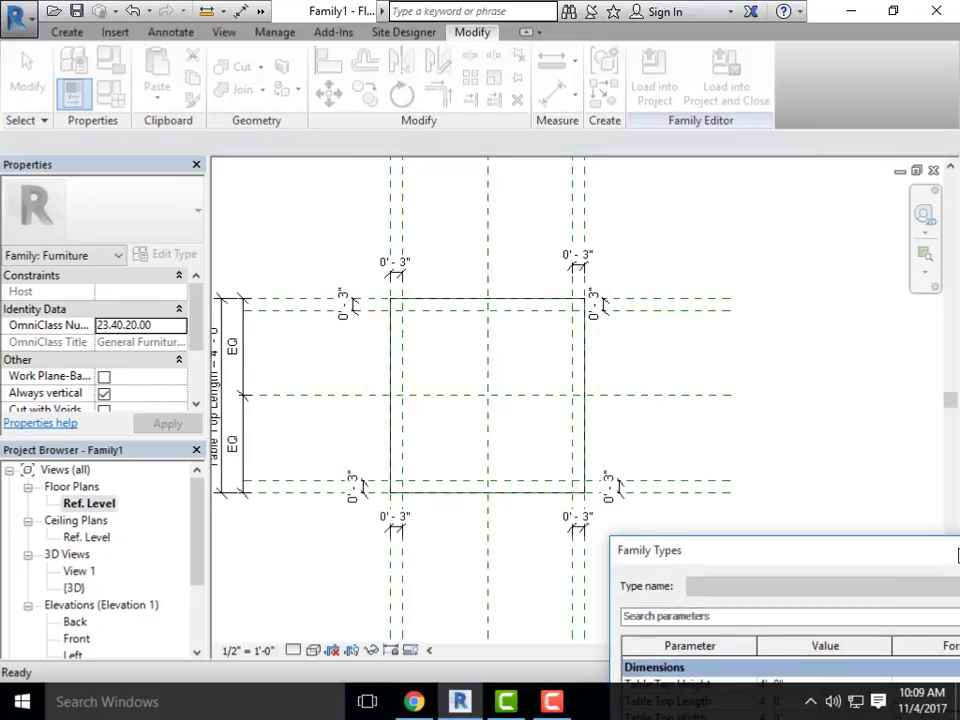
pyautogui.moveTo(957, 555); pyautogui.dragTo(735, 104)
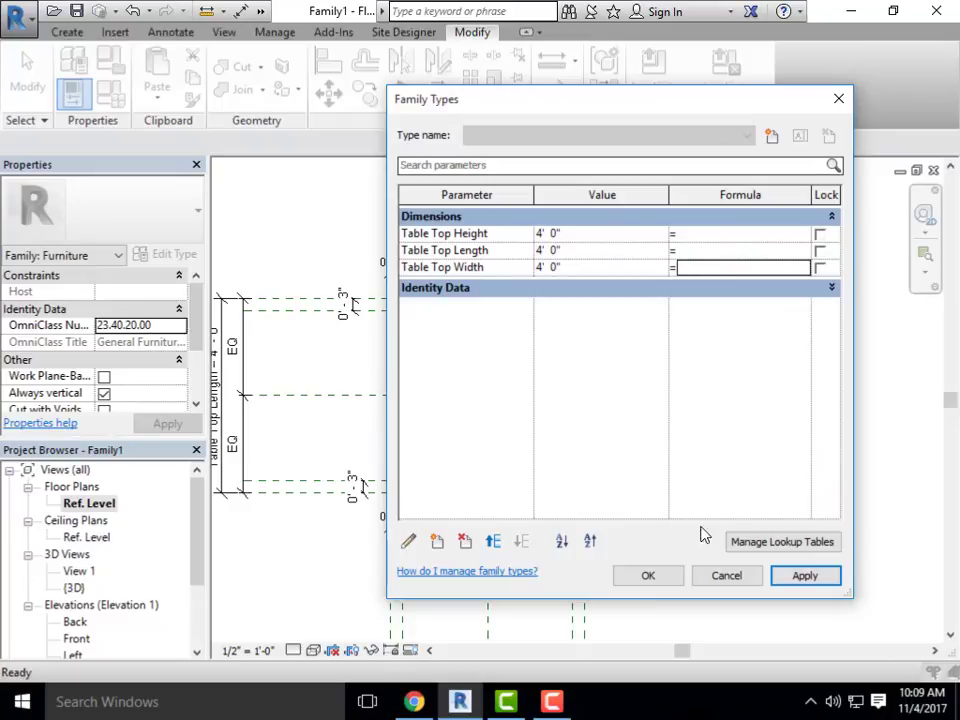
pyautogui.click(647, 575)
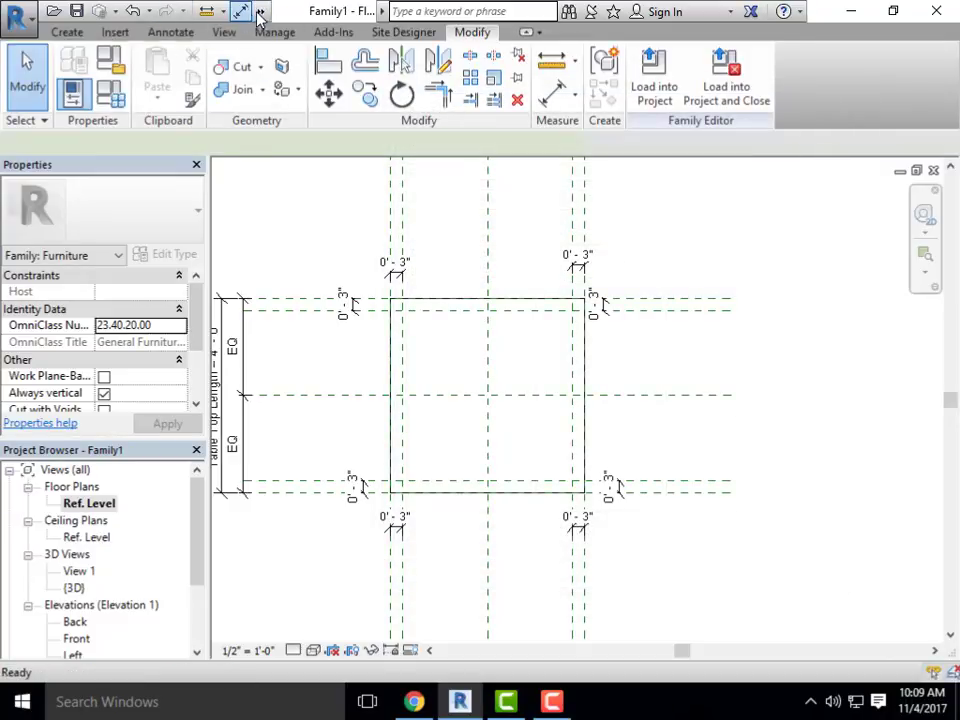
# Open the default 3D view to check the resized table top extrusion
pyautogui.click(260, 14)
pyautogui.click(320, 36)
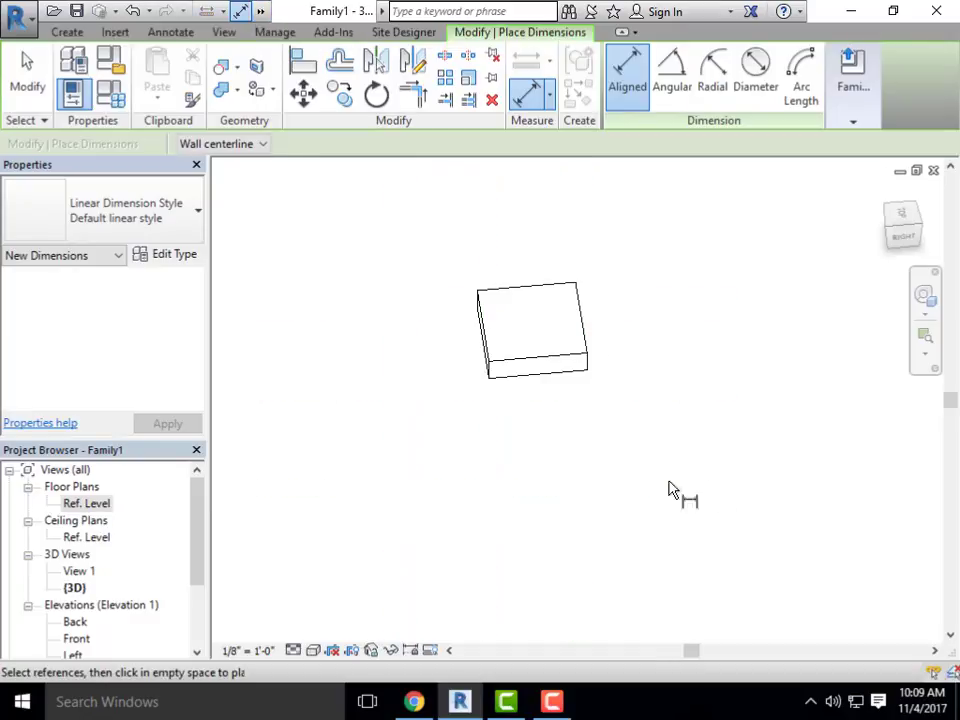
# Set the Table Top Length and Table Top Width parameters to 8', apply them, check the 3D geometry, and accept the family types
pyautogui.click(88, 64)
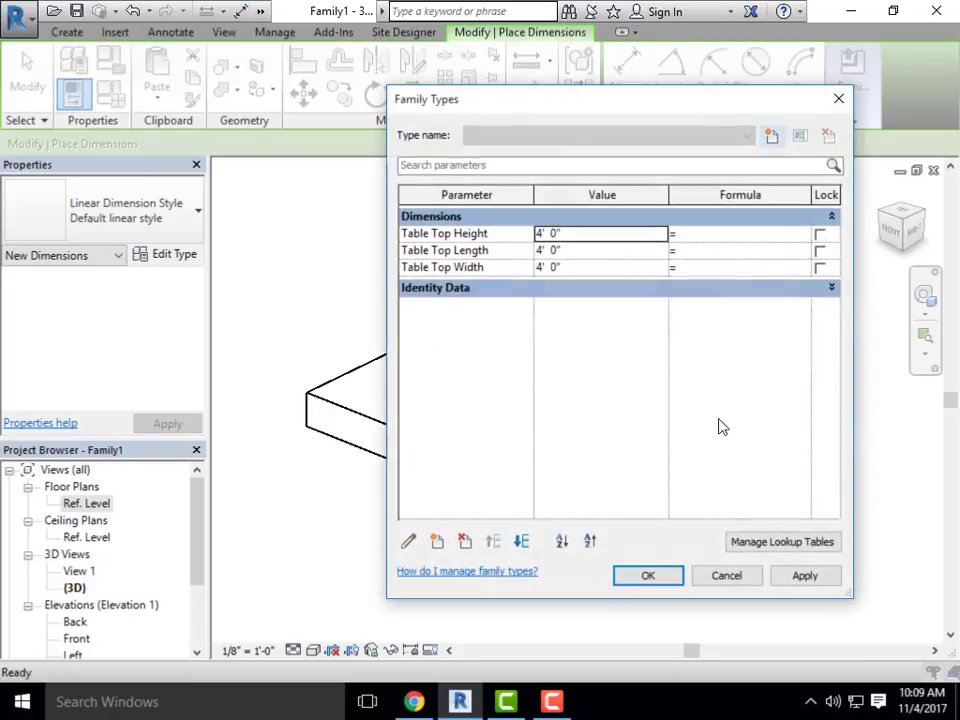
pyautogui.click(614, 258)
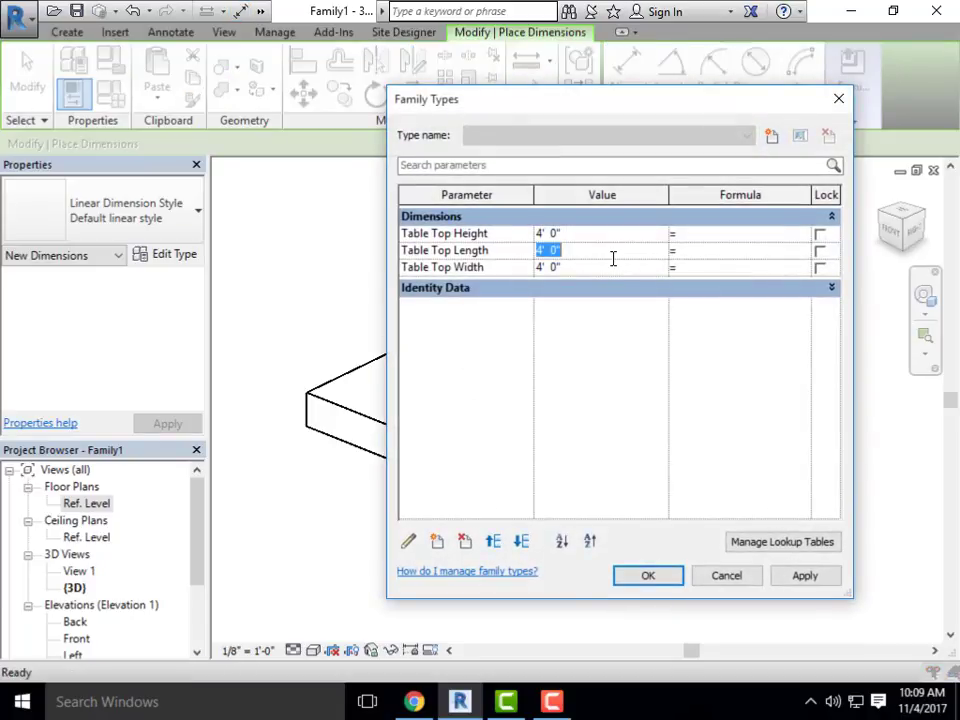
pyautogui.write('8')
pyautogui.press('Tab')
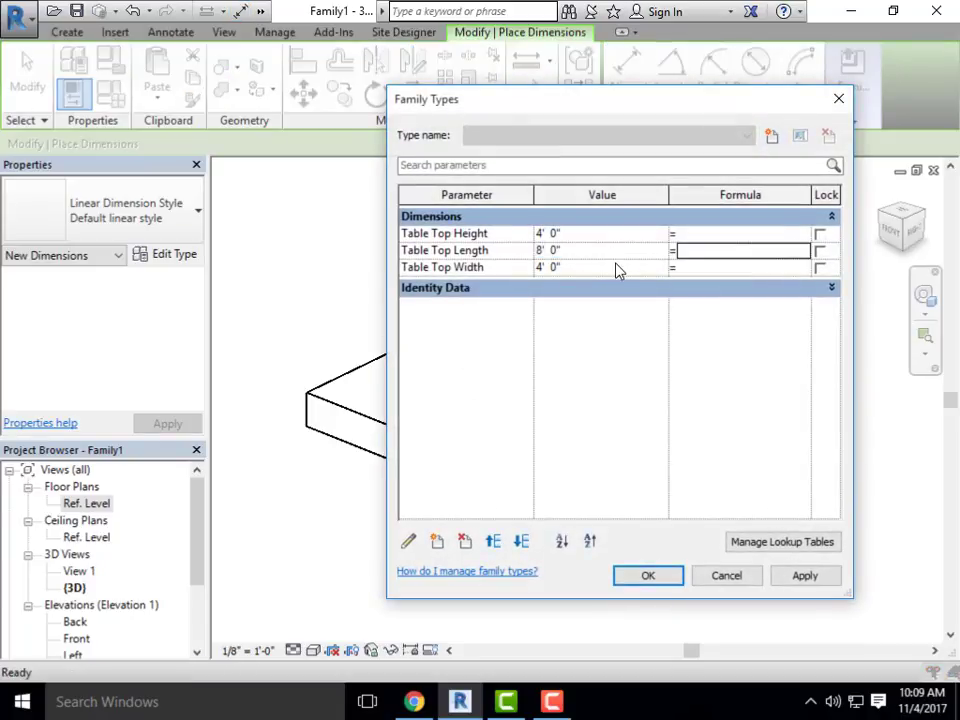
pyautogui.click(617, 267)
pyautogui.write('8')
pyautogui.press('Tab')
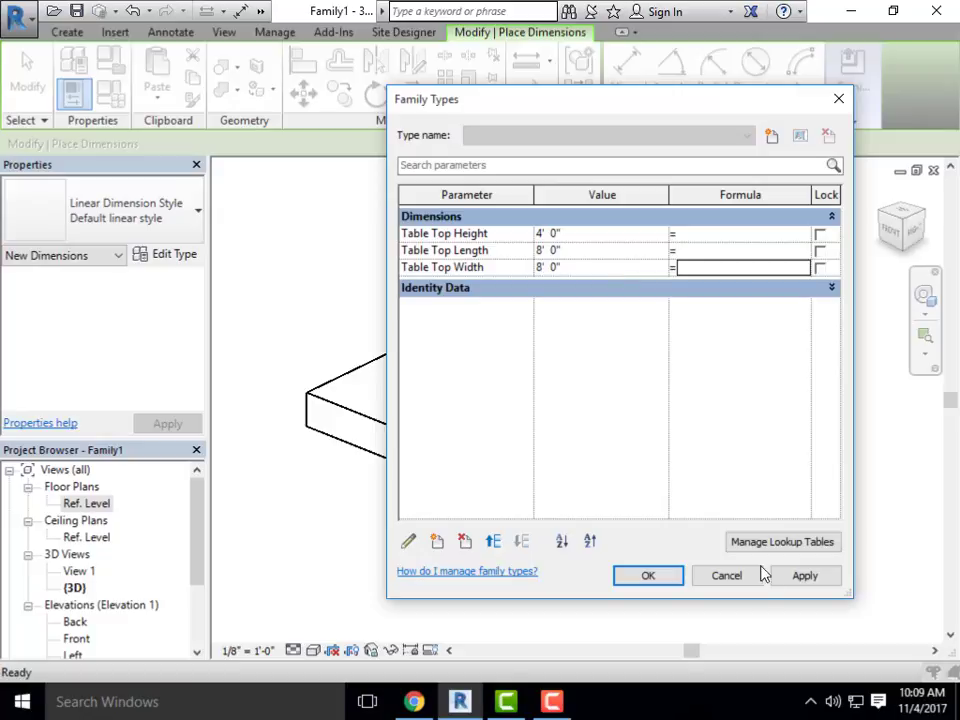
pyautogui.click(788, 575)
pyautogui.moveTo(561, 92); pyautogui.dragTo(574, 102)
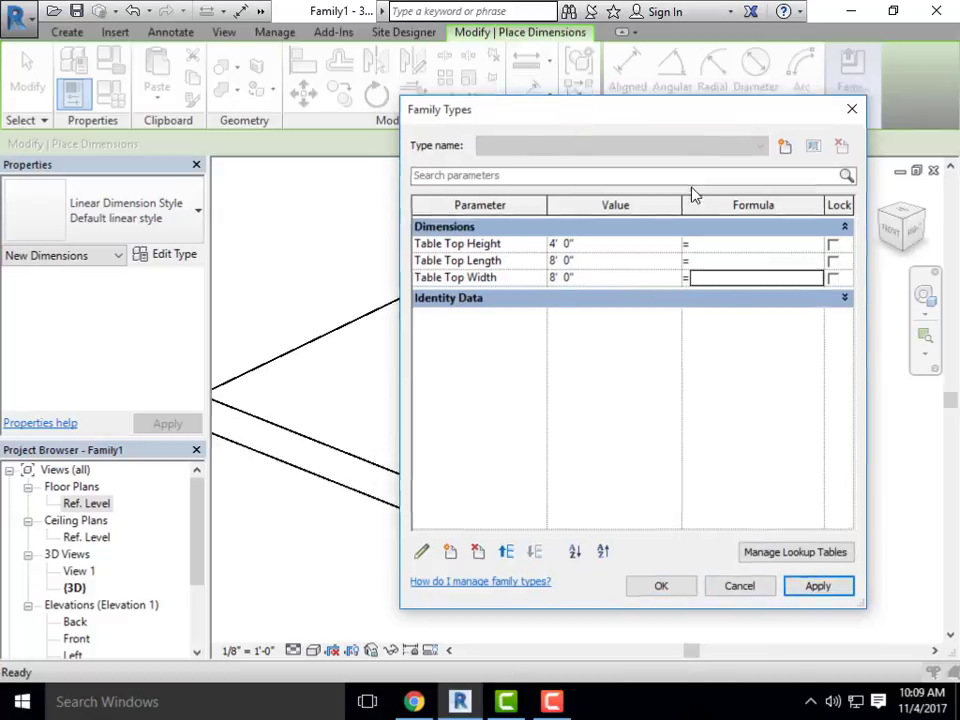
pyautogui.moveTo(692, 193); pyautogui.dragTo(509, 162)
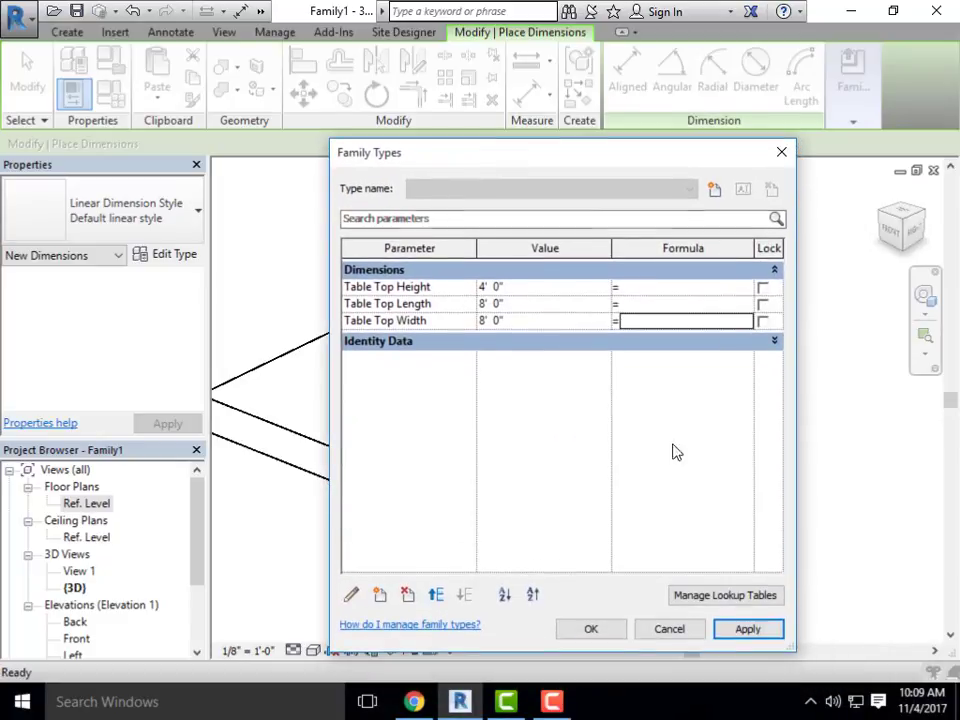
pyautogui.click(588, 631)
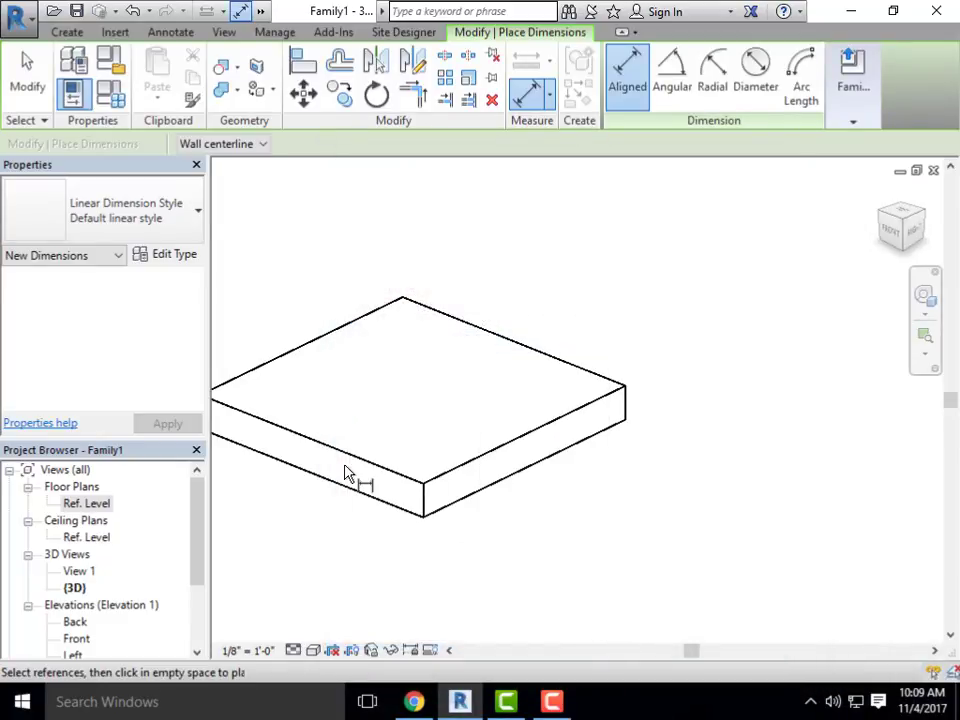
# Open the Ref. Level floor plan and delete the existing table top extrusion
pyautogui.doubleClick(88, 505)
pyautogui.scroll(-5, 511, 391)
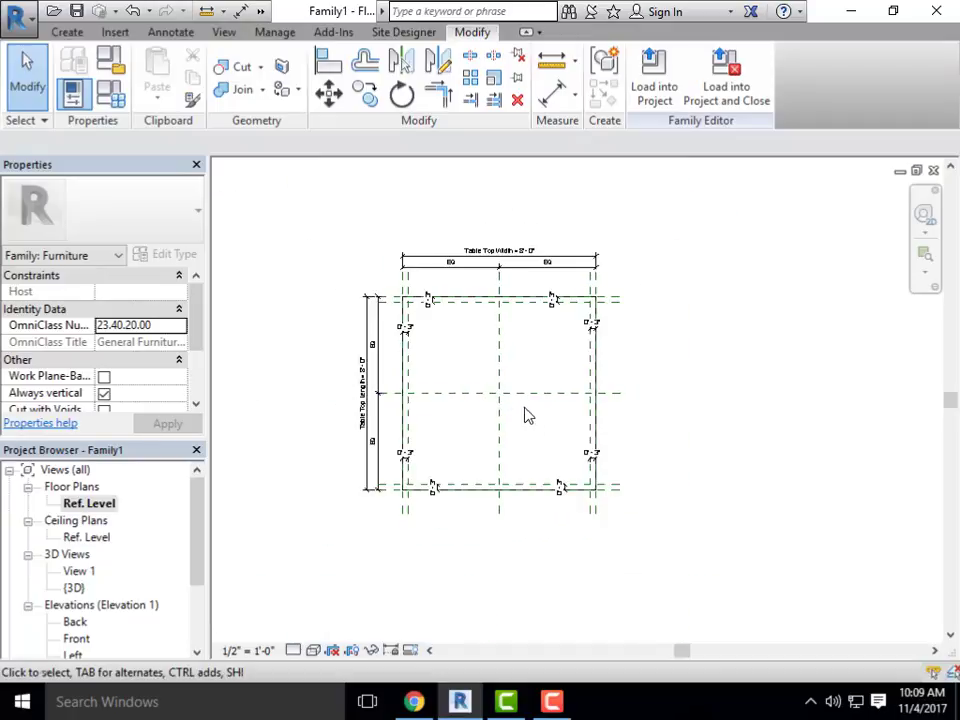
pyautogui.scroll(4, 511, 368)
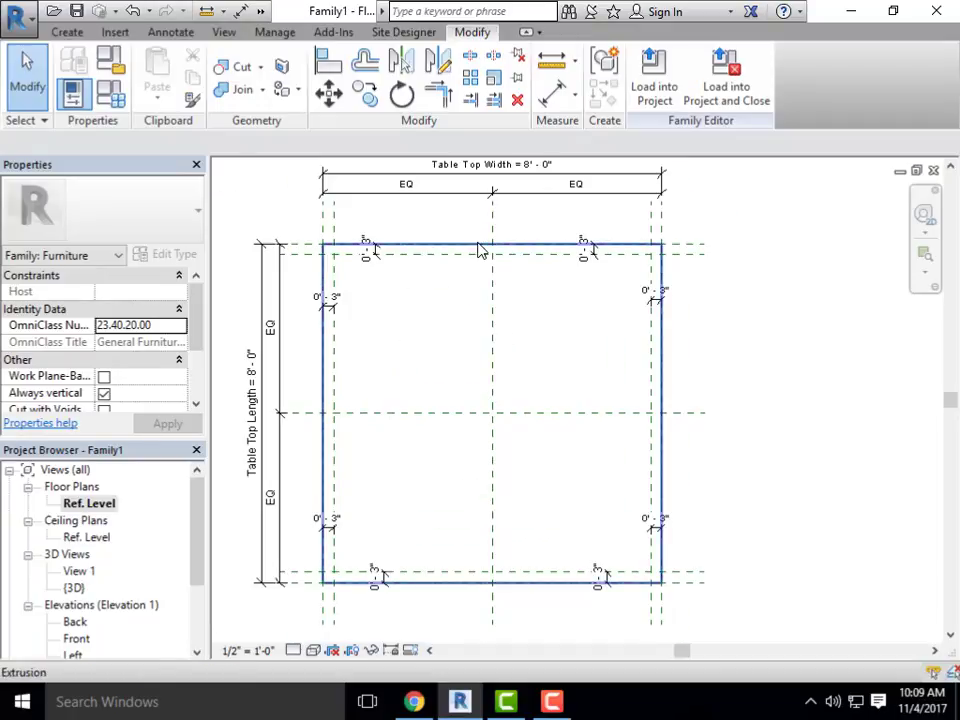
pyautogui.click(479, 246)
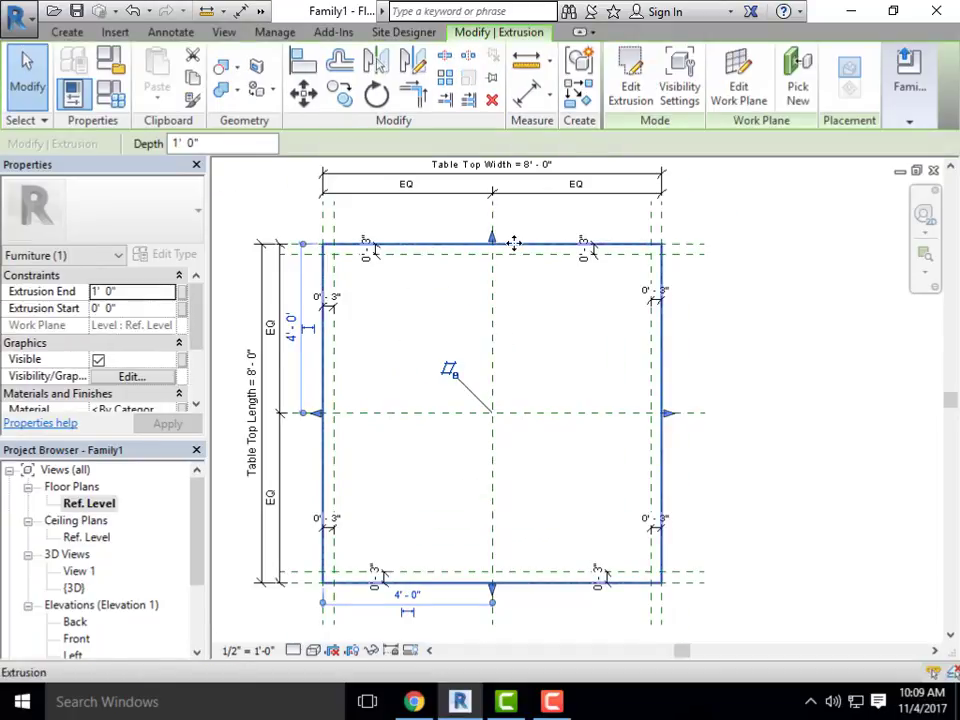
pyautogui.press('Delete')
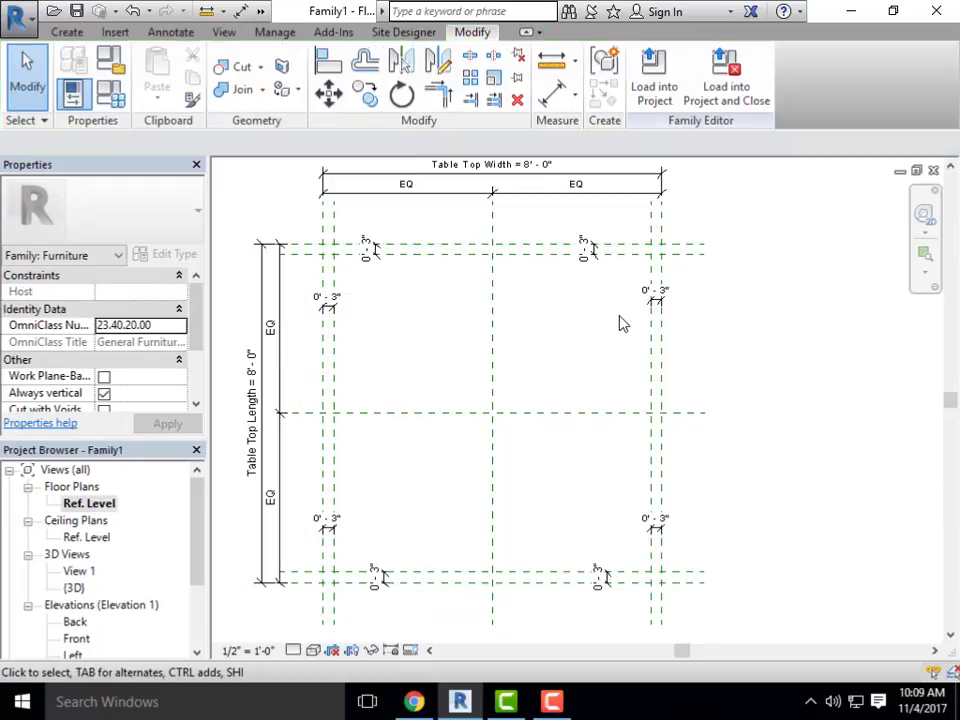
# Start a new extrusion sketch in the Ref. Level floor plan
pyautogui.moveTo(619, 316); pyautogui.dragTo(595, 317, button='middle')
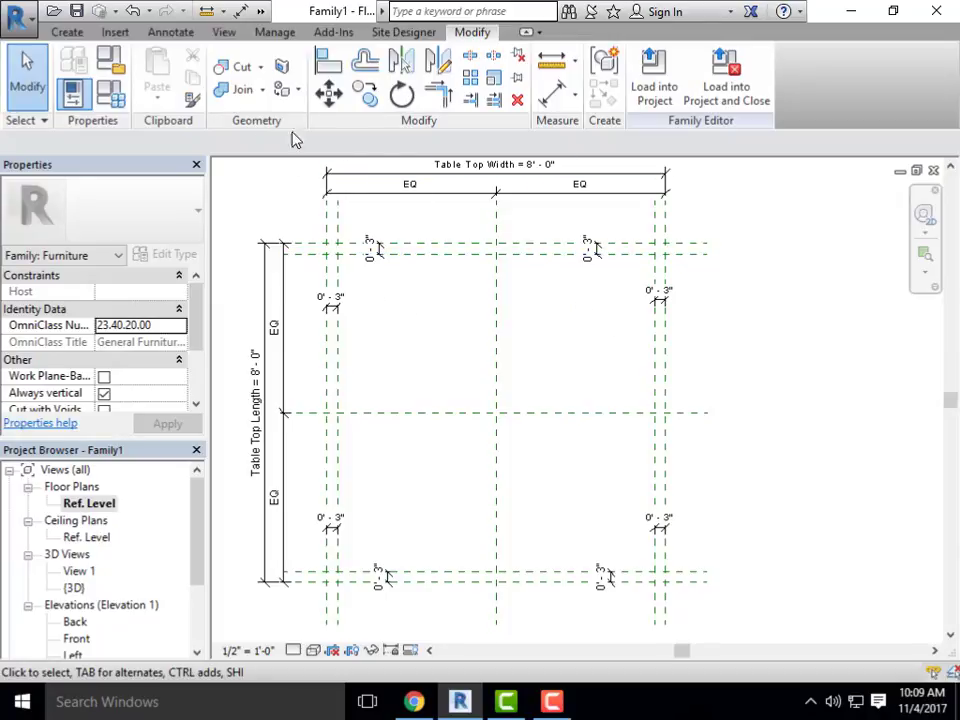
pyautogui.click(70, 34)
pyautogui.click(173, 56)
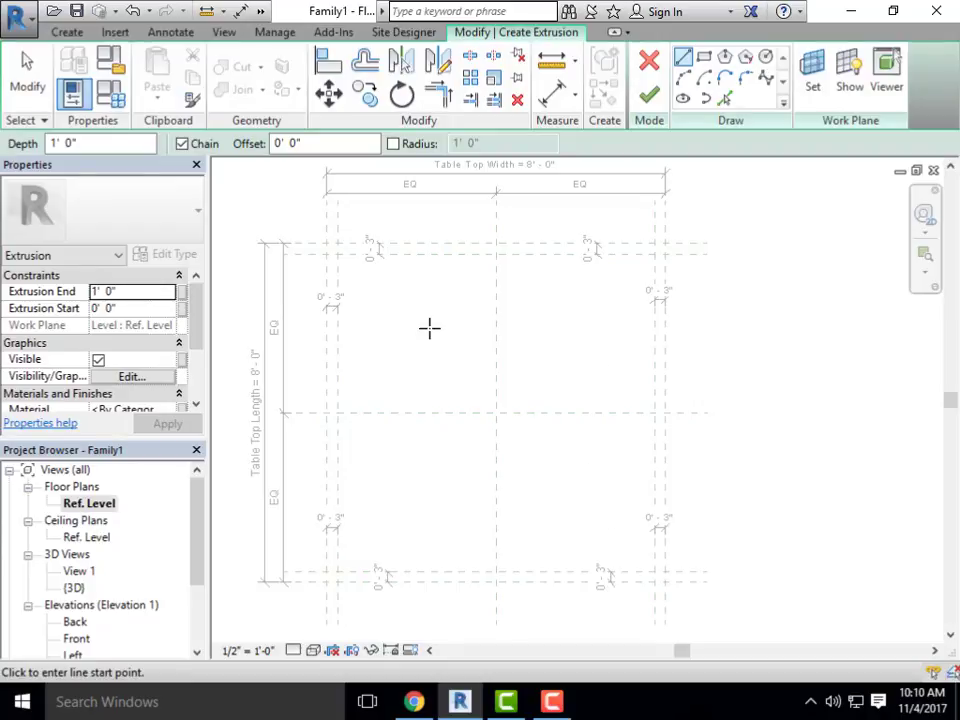
pyautogui.scroll(3, 290, 245)
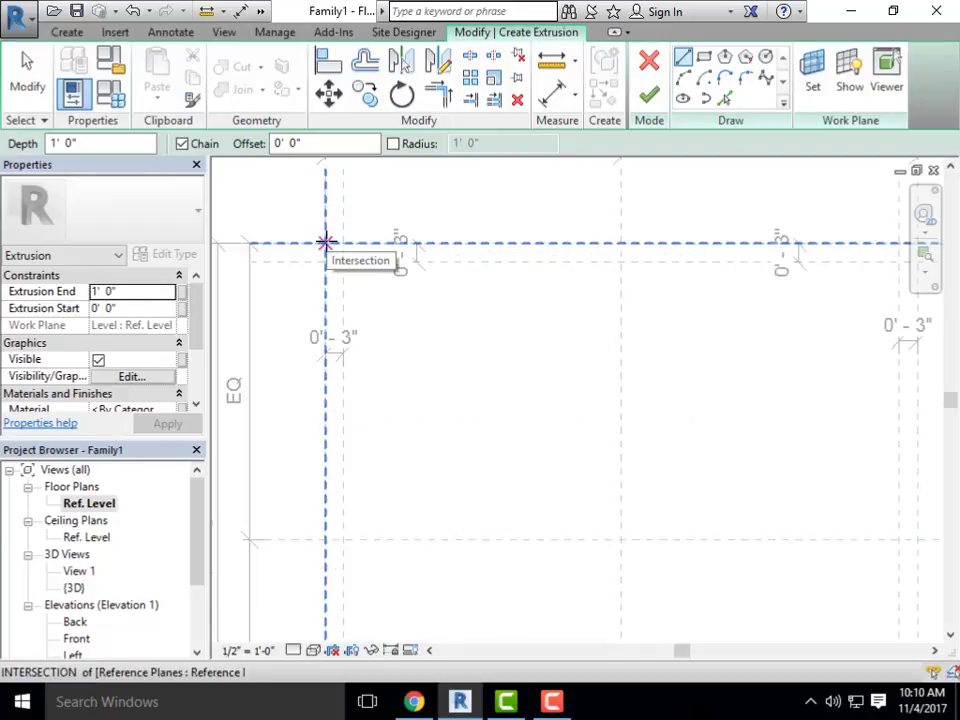
pyautogui.click(325, 243)
pyautogui.scroll(-3, 323, 242)
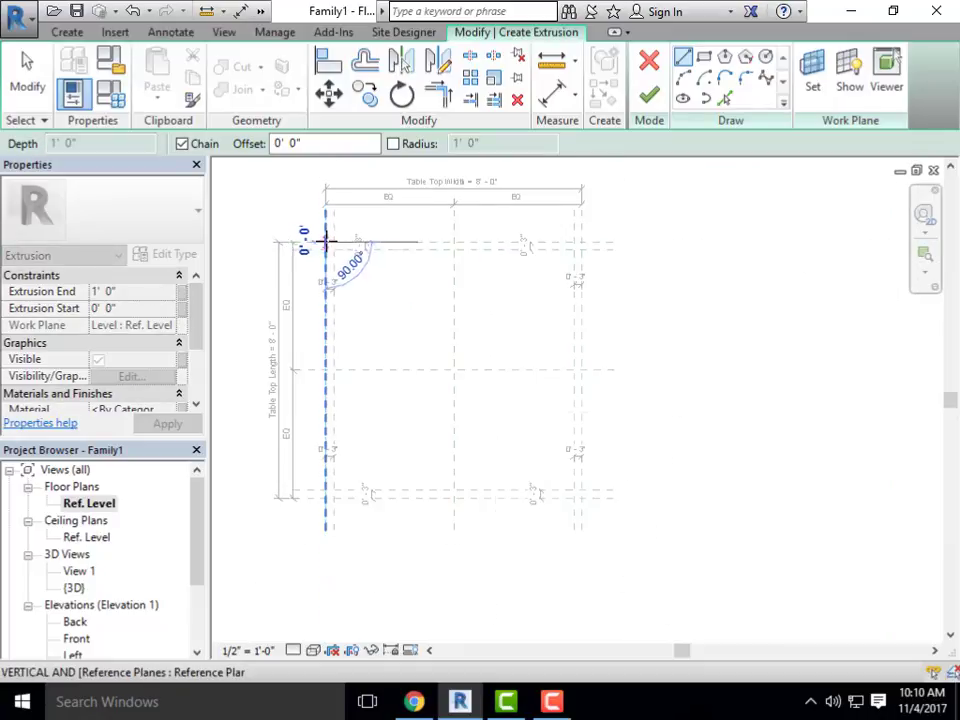
pyautogui.press('Escape')
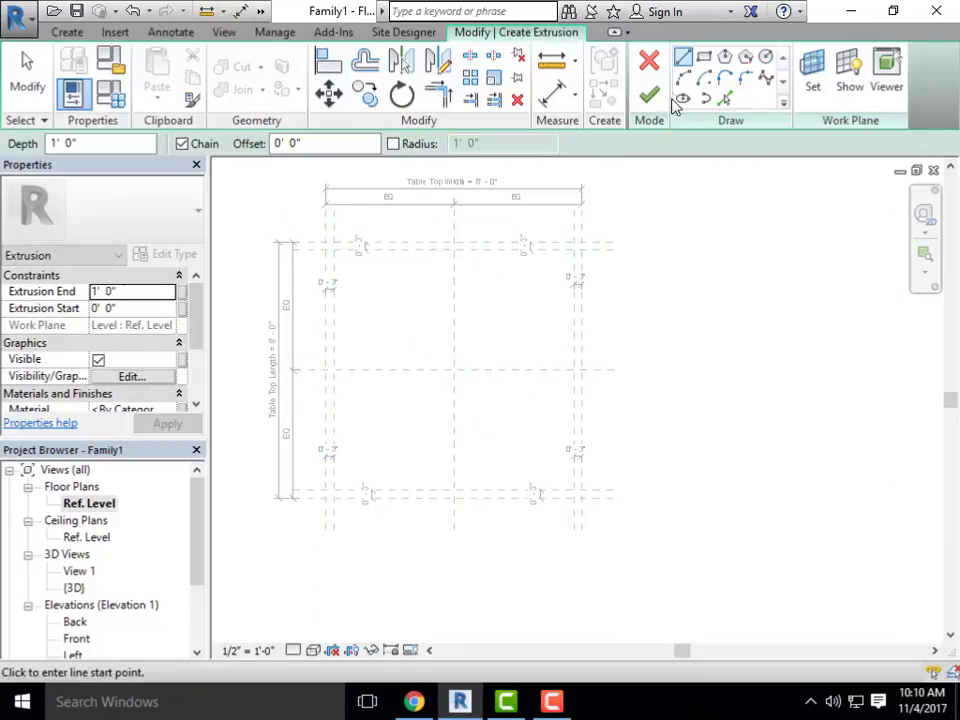
# Try to sketch the table top rectangle between opposite corner intersections of the outermost reference planes
pyautogui.click(704, 57)
pyautogui.scroll(3, 325, 243)
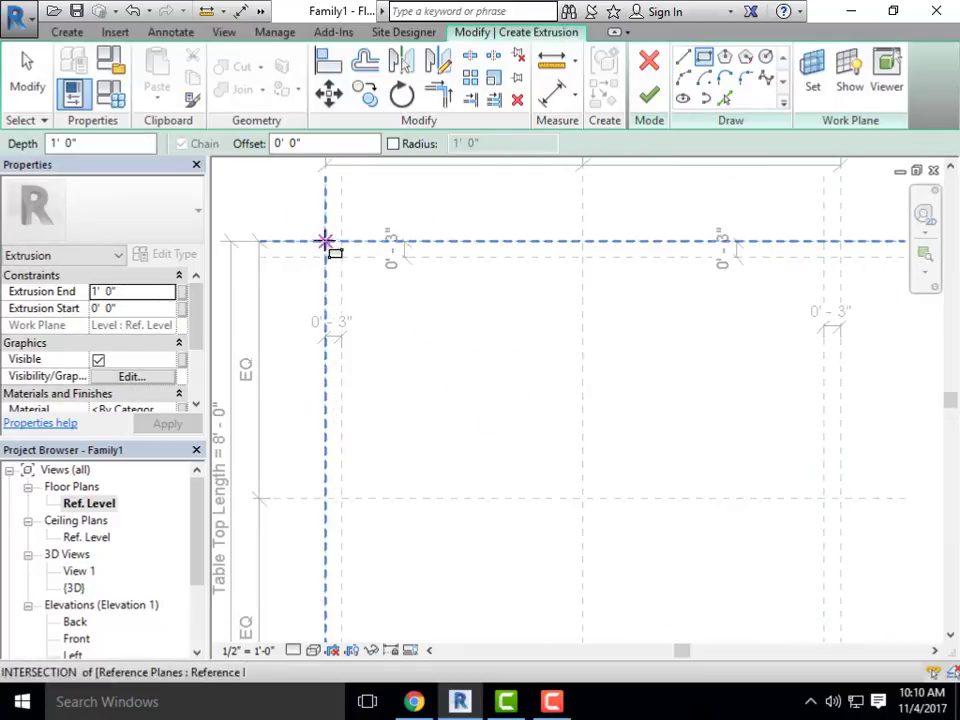
pyautogui.click(329, 240)
pyautogui.scroll(-3, 330, 240)
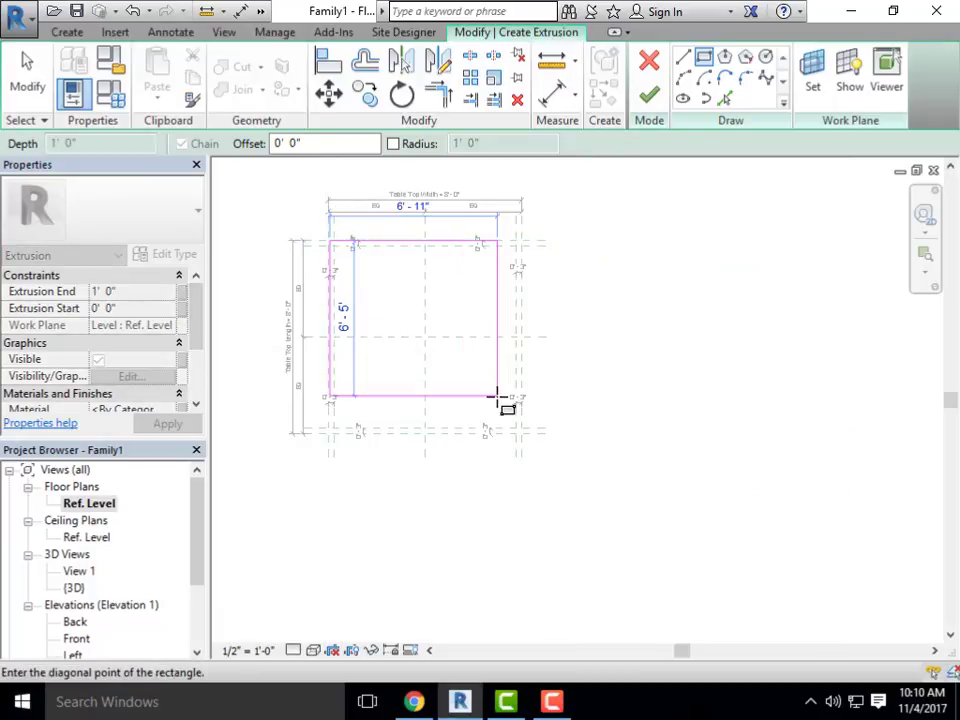
pyautogui.scroll(3, 505, 425)
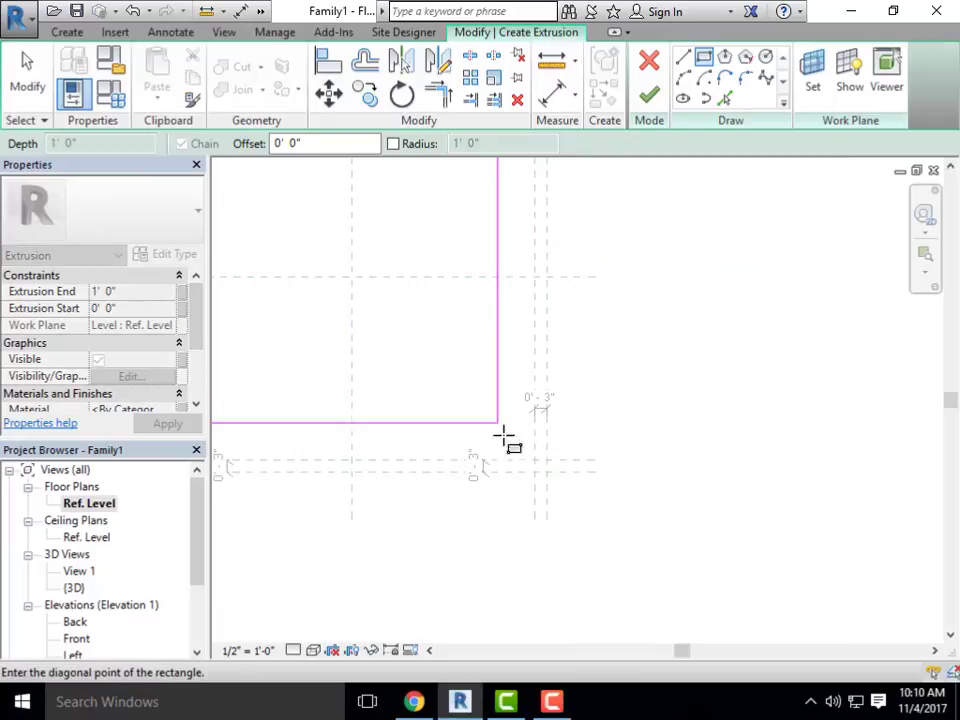
pyautogui.click(547, 471)
pyautogui.scroll(-2, 547, 471)
pyautogui.click(548, 470)
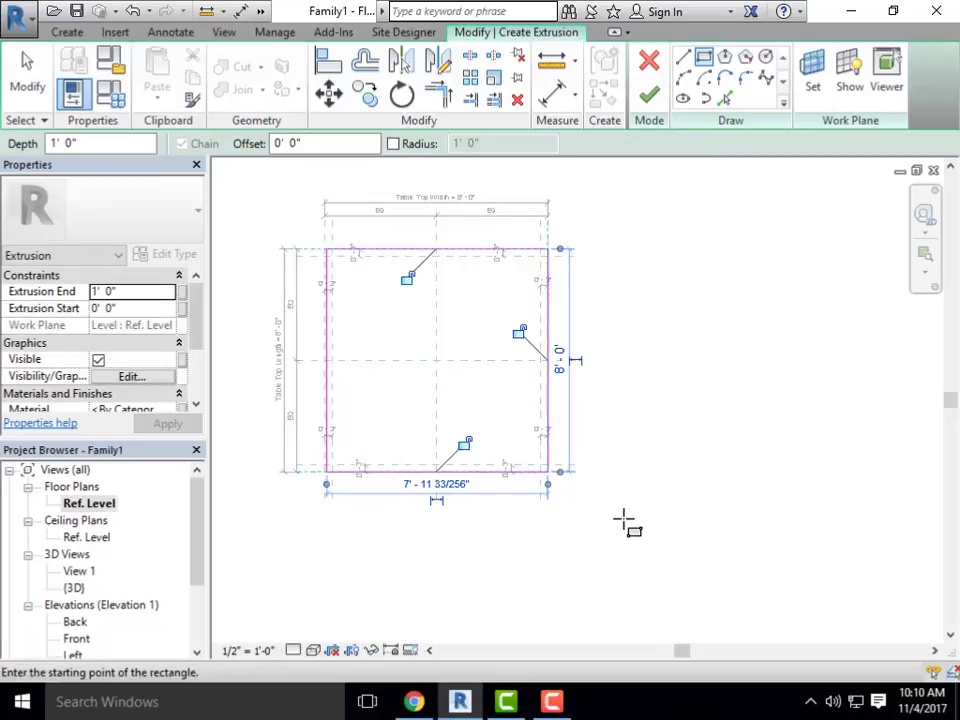
# Check the rectangle's corners against the outermost reference planes and undo the sketched rectangle
pyautogui.scroll(1, 443, 495)
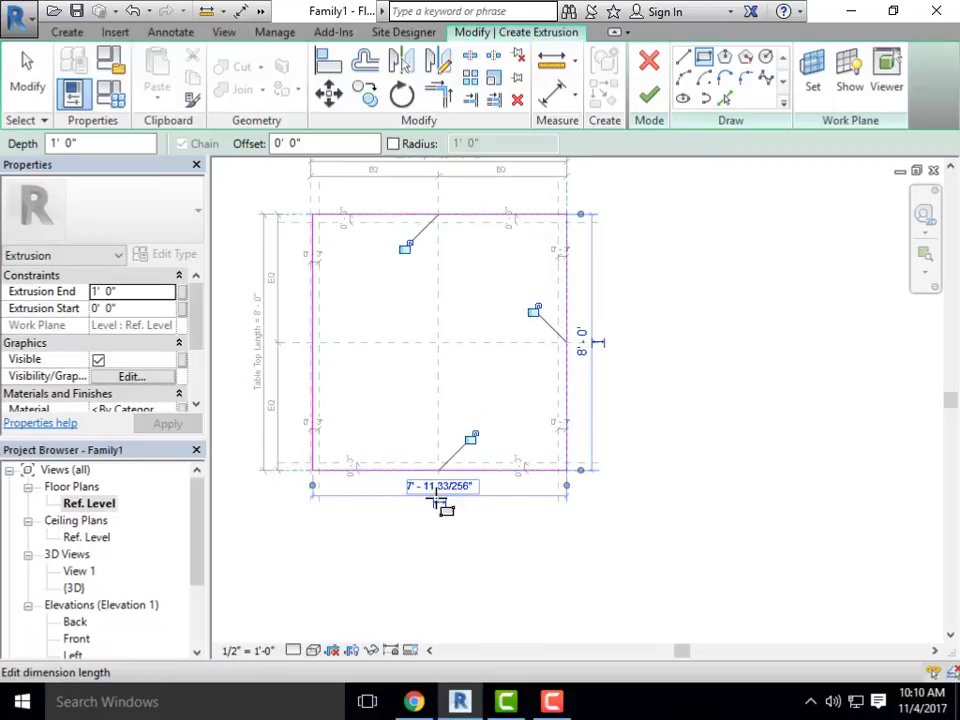
pyautogui.scroll(1, 439, 506)
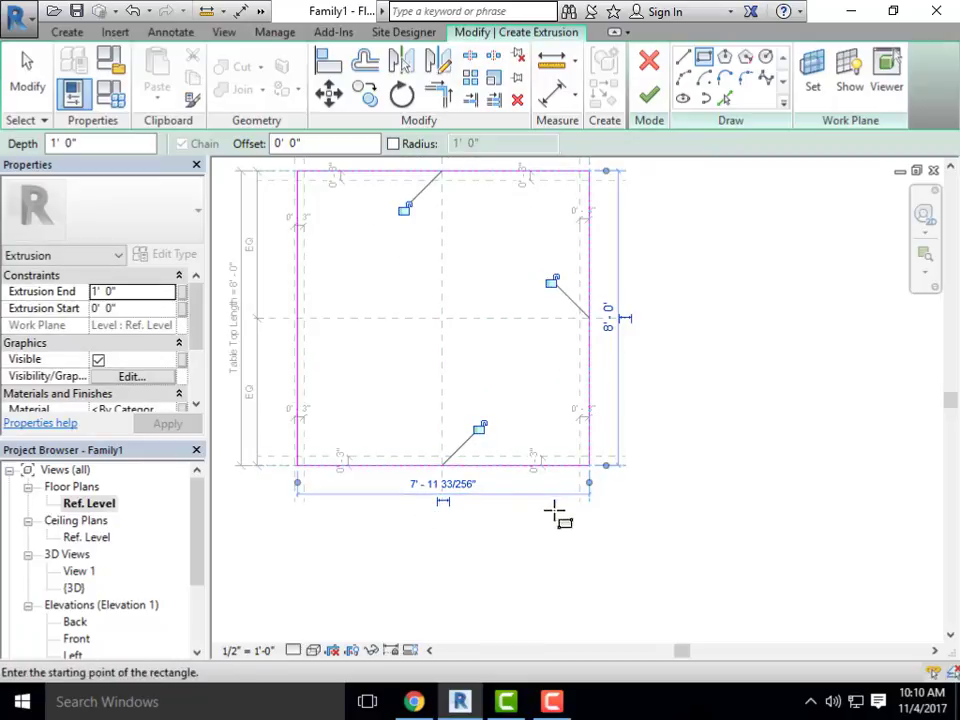
pyautogui.scroll(-1, 632, 522)
pyautogui.scroll(1, 360, 200)
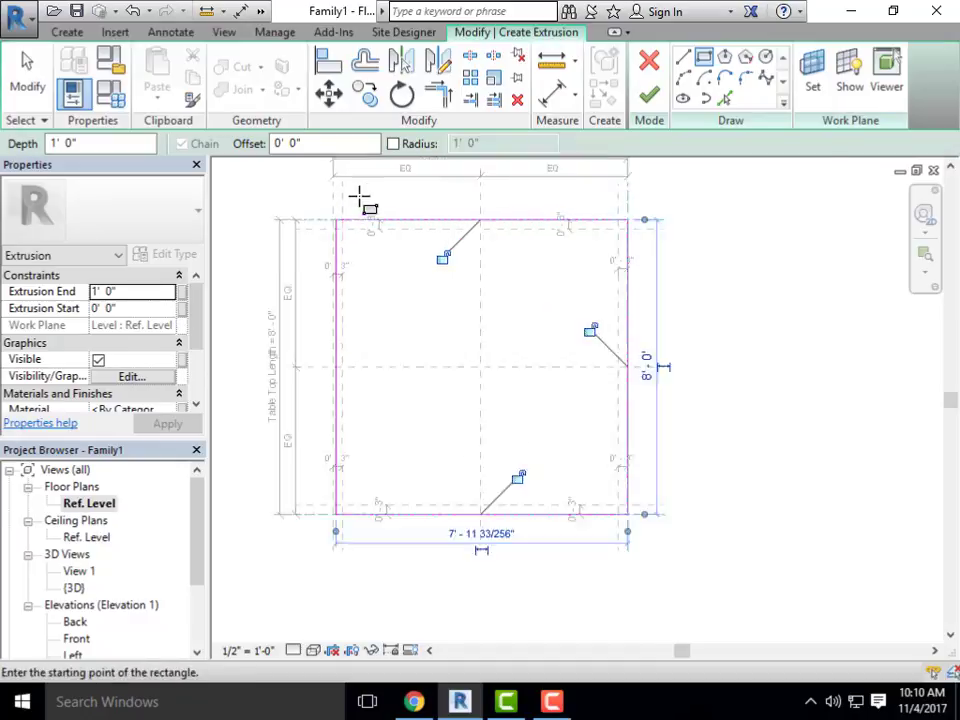
pyautogui.scroll(3, 326, 242)
pyautogui.scroll(-3, 456, 279)
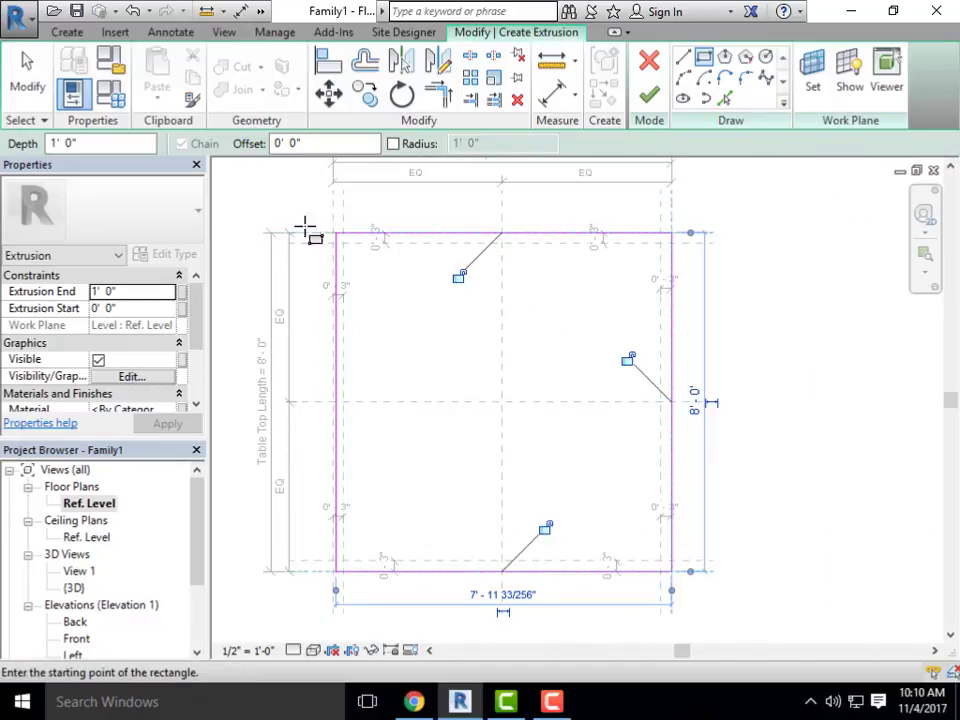
pyautogui.hotkey('ctrl', 'z')
pyautogui.scroll(-2, 492, 385)
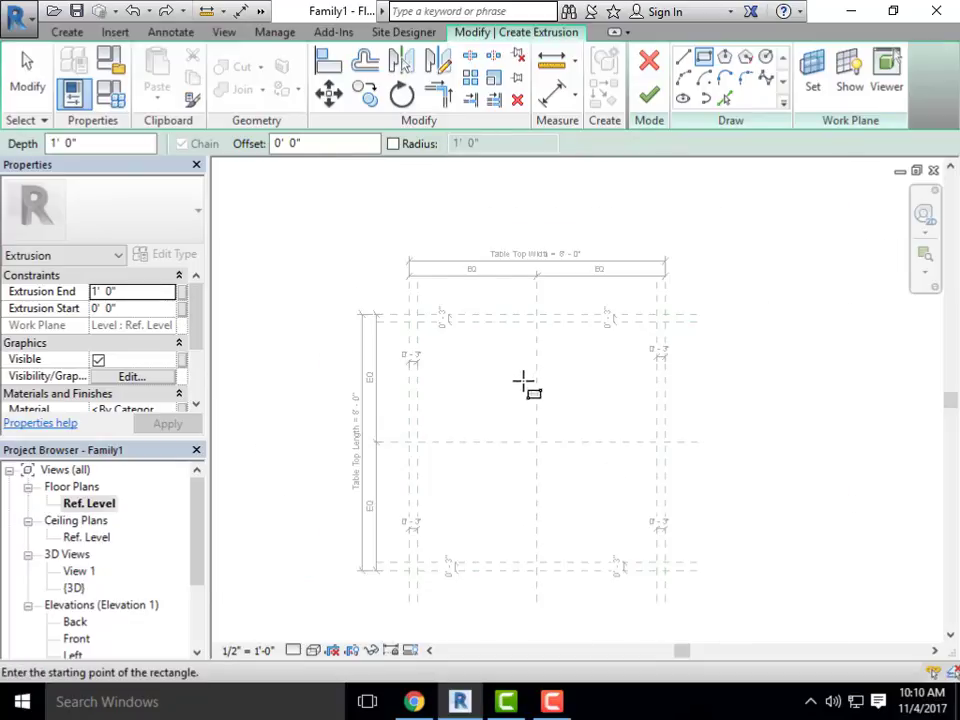
# Sketch the table top rectangle from the upper-left to the lower-right intersection of the outermost reference planes
pyautogui.scroll(3, 354, 236)
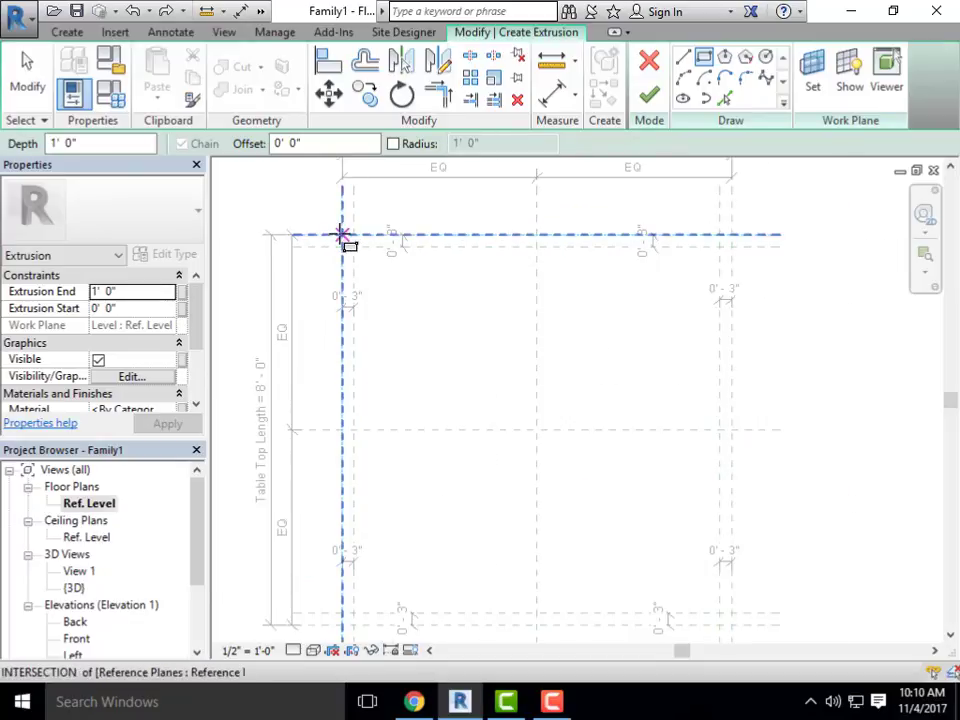
pyautogui.click(342, 235)
pyautogui.scroll(-2, 440, 335)
pyautogui.scroll(3, 565, 450)
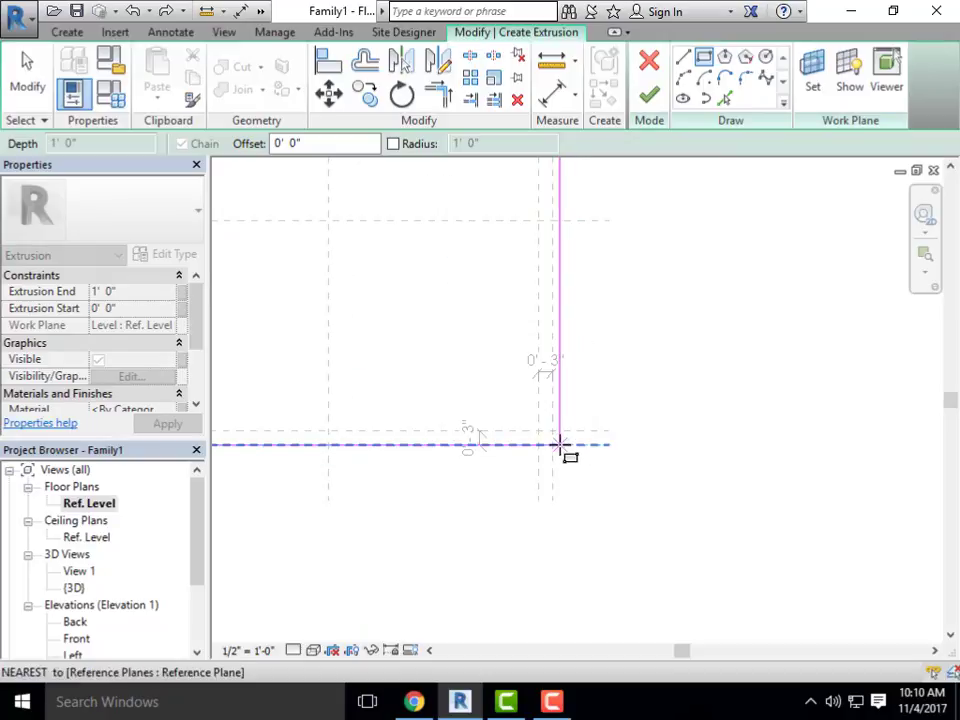
pyautogui.click(557, 445)
pyautogui.scroll(-3, 621, 471)
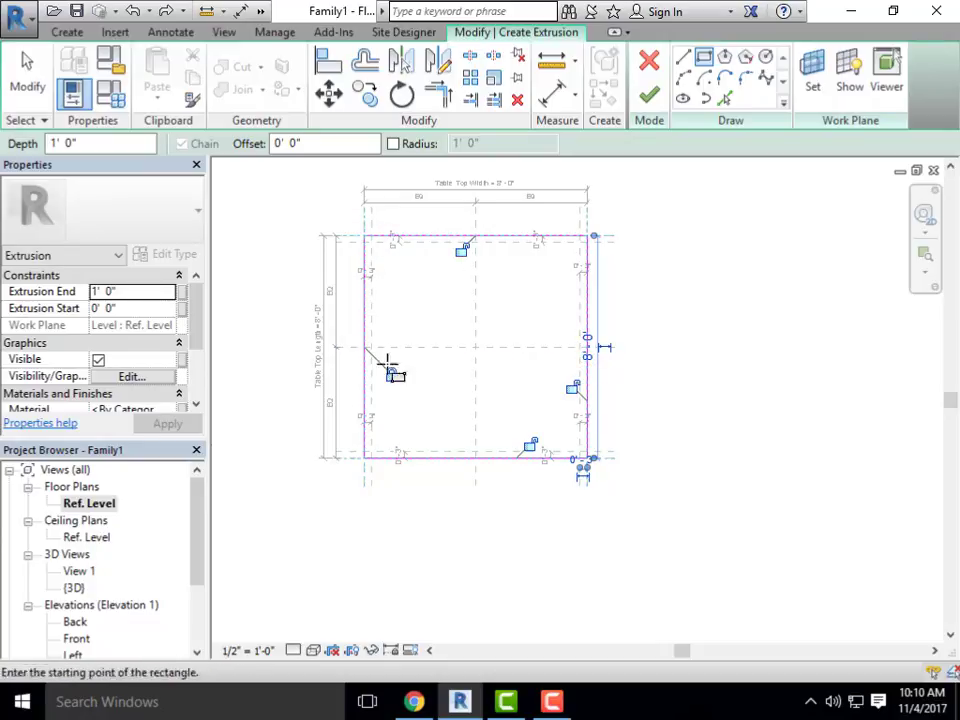
# Lock all four rectangle sides to the outermost reference planes and finish the extrusion sketch
pyautogui.click(462, 255)
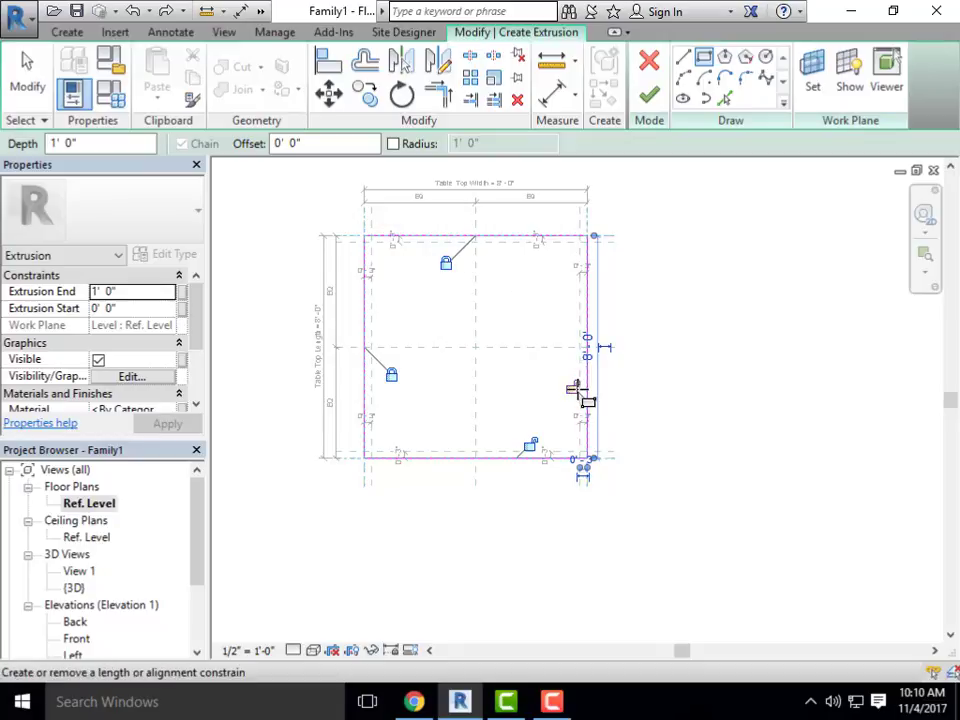
pyautogui.click(573, 389)
pyautogui.click(531, 445)
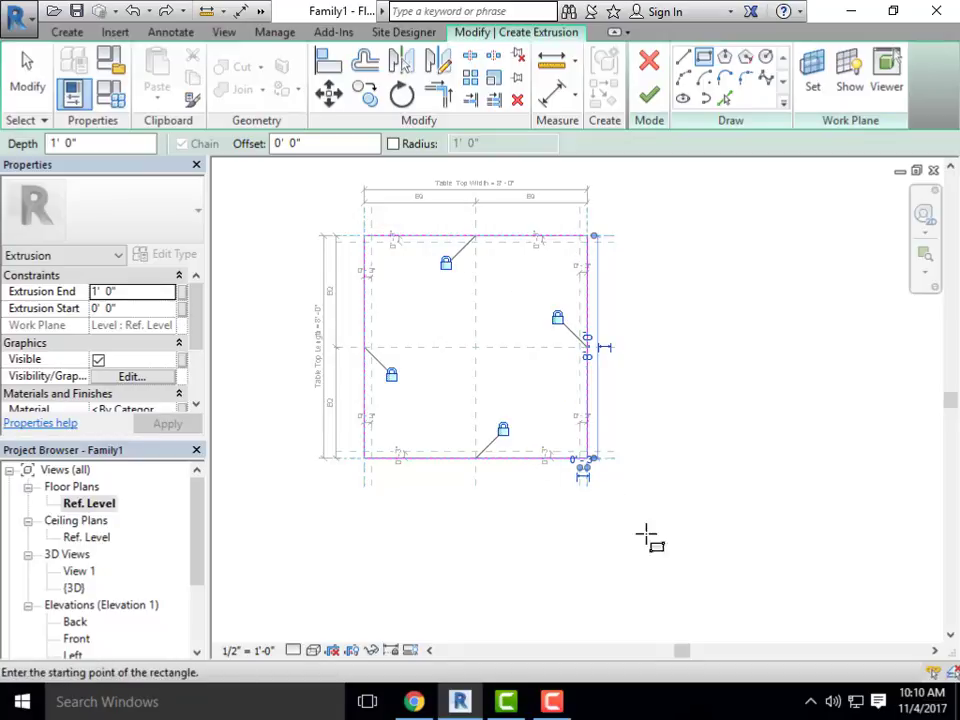
pyautogui.click(649, 93)
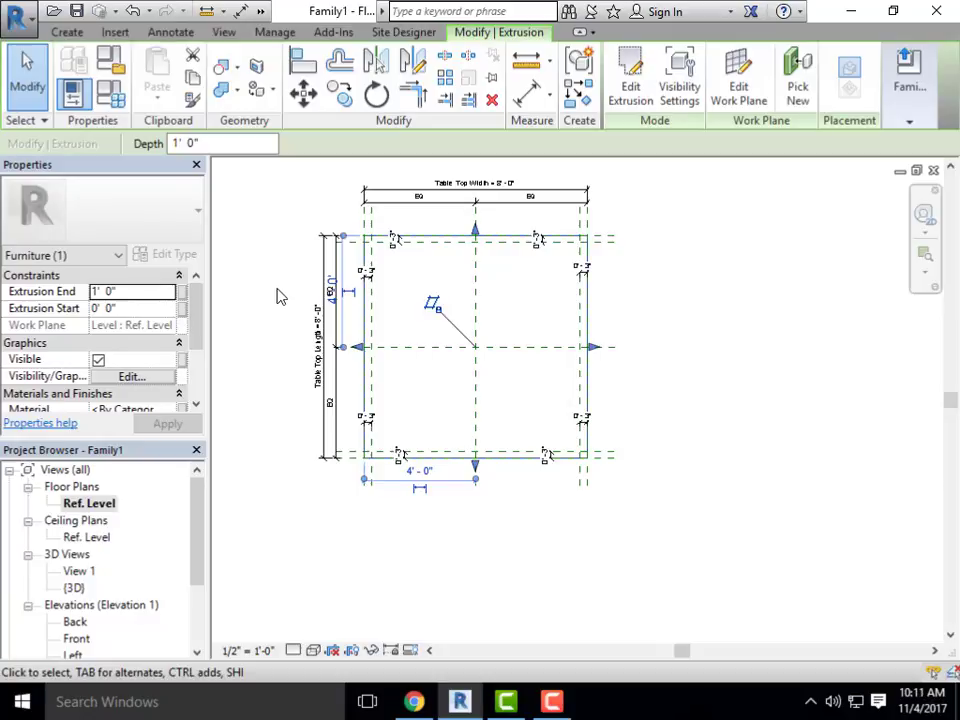
# Set the Table Top Length and Table Top Width parameters to 4' 0" in the family types
pyautogui.click(110, 93)
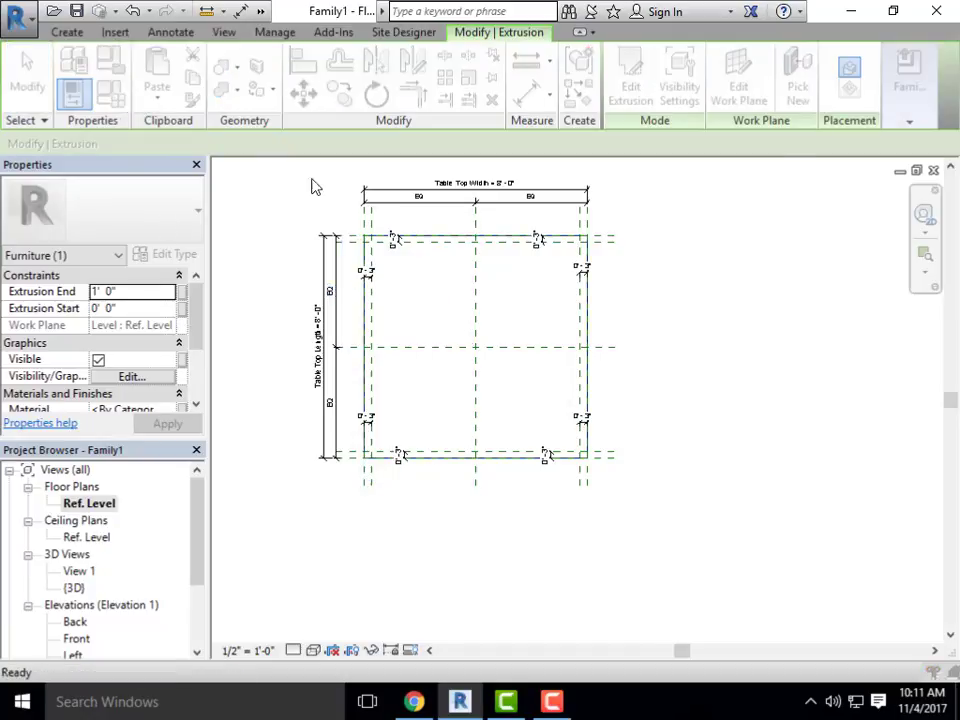
pyautogui.click(538, 303)
pyautogui.write('4')
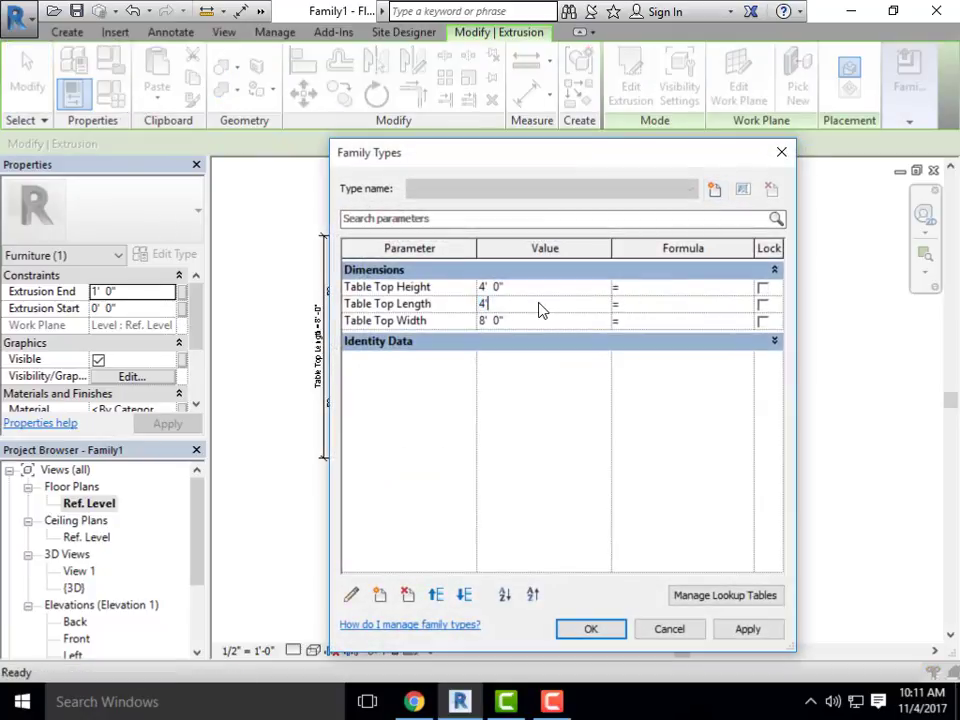
pyautogui.press('Tab')
pyautogui.click(531, 321)
pyautogui.write('4')
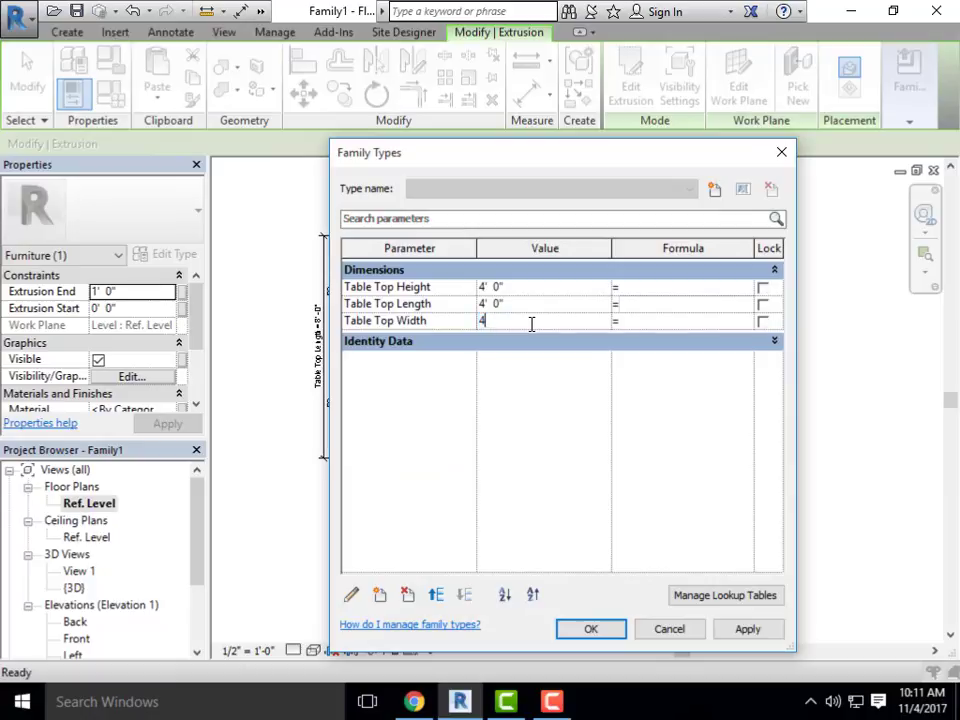
pyautogui.press('Tab')
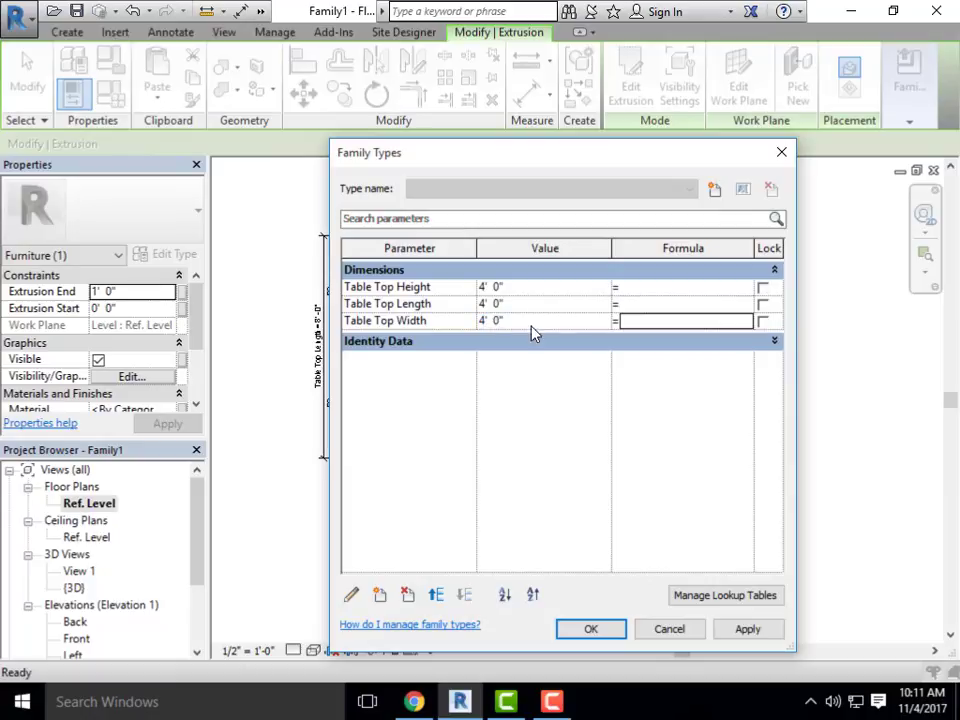
pyautogui.click(615, 629)
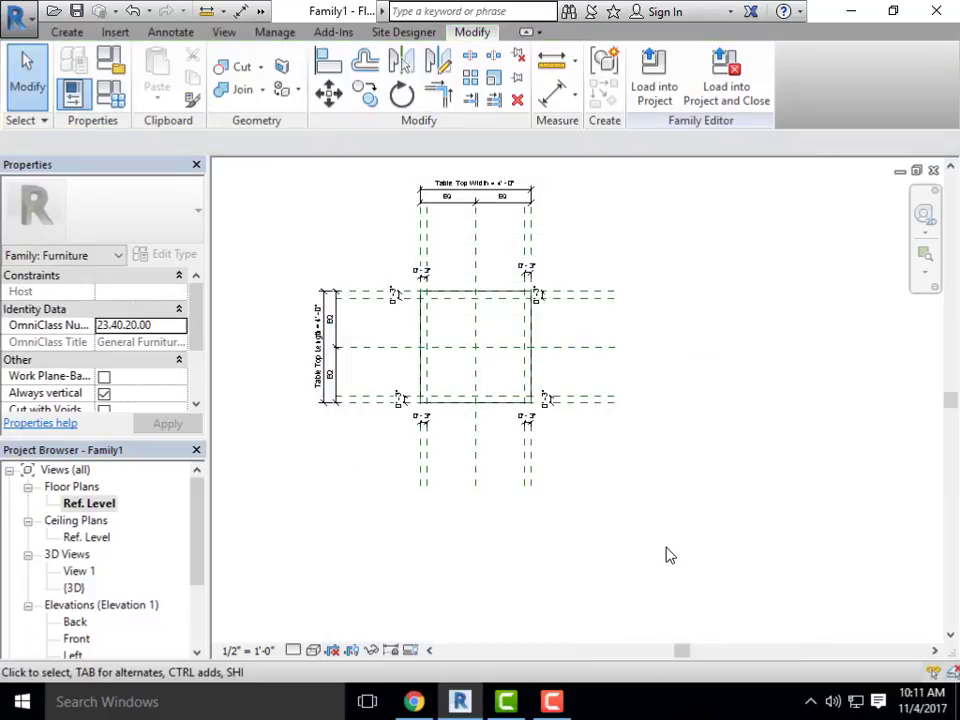
# Open the Back elevation view of the table top extrusion
pyautogui.scroll(3, 432, 306)
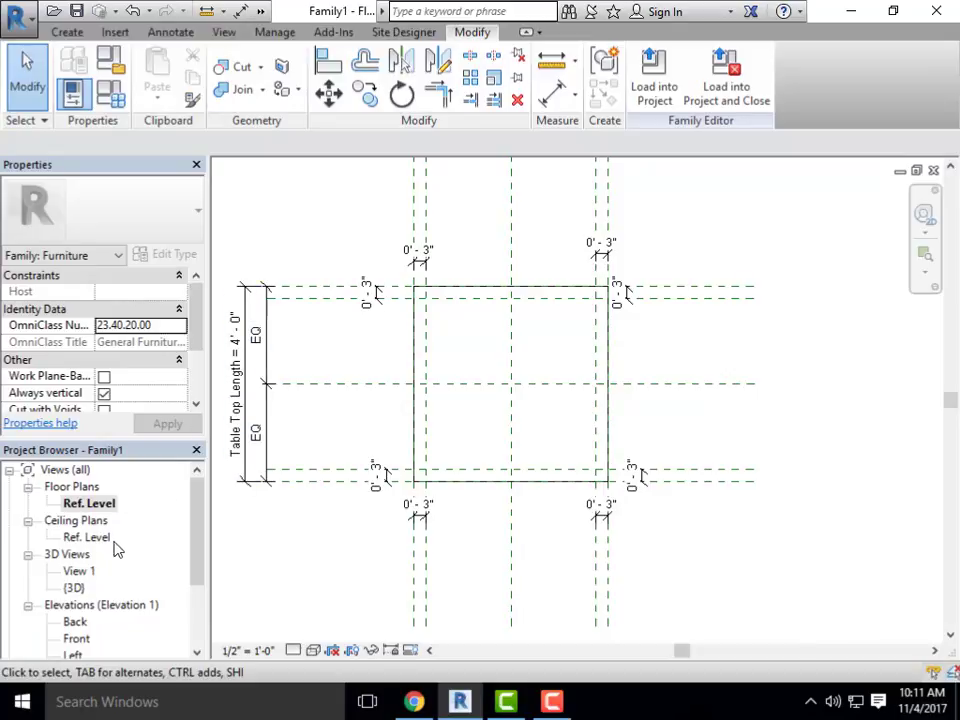
pyautogui.doubleClick(75, 622)
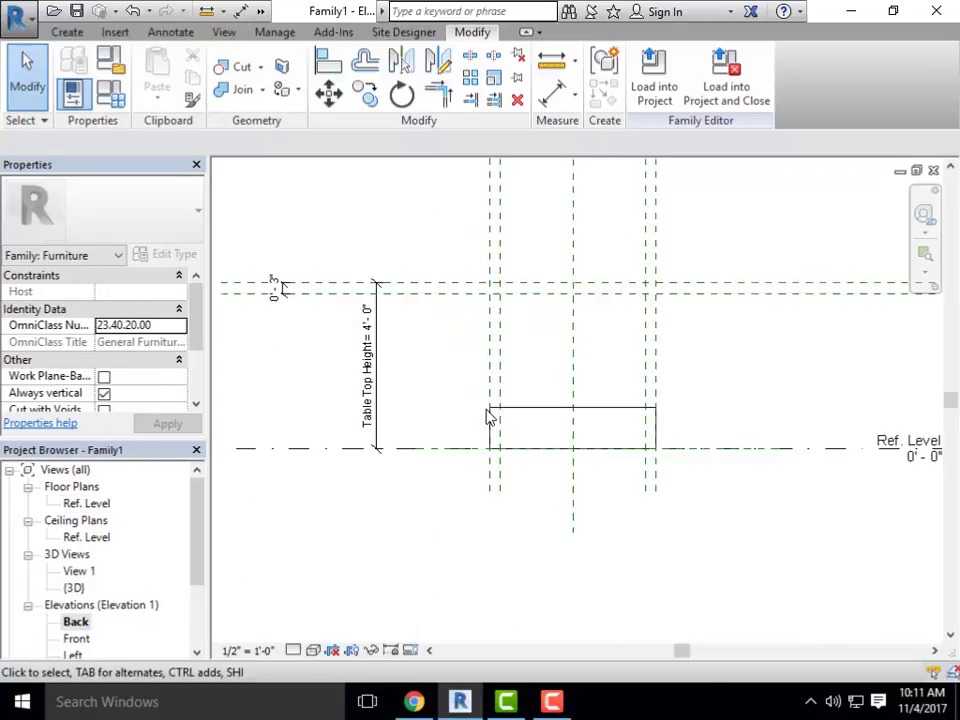
pyautogui.scroll(-2, 726, 446)
pyautogui.scroll(2, 557, 354)
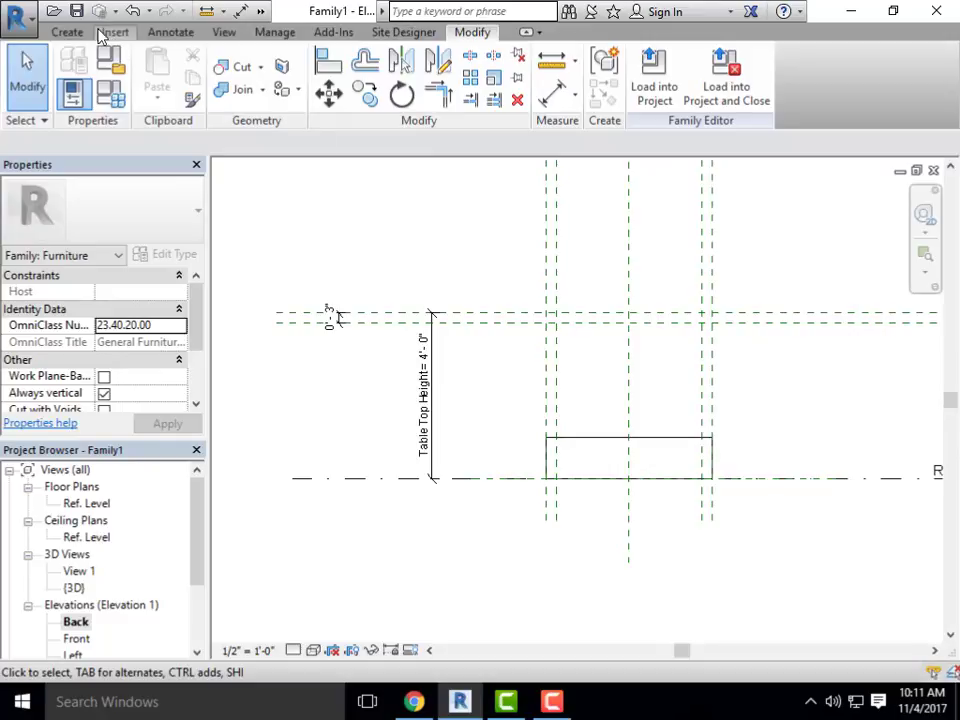
pyautogui.click(67, 32)
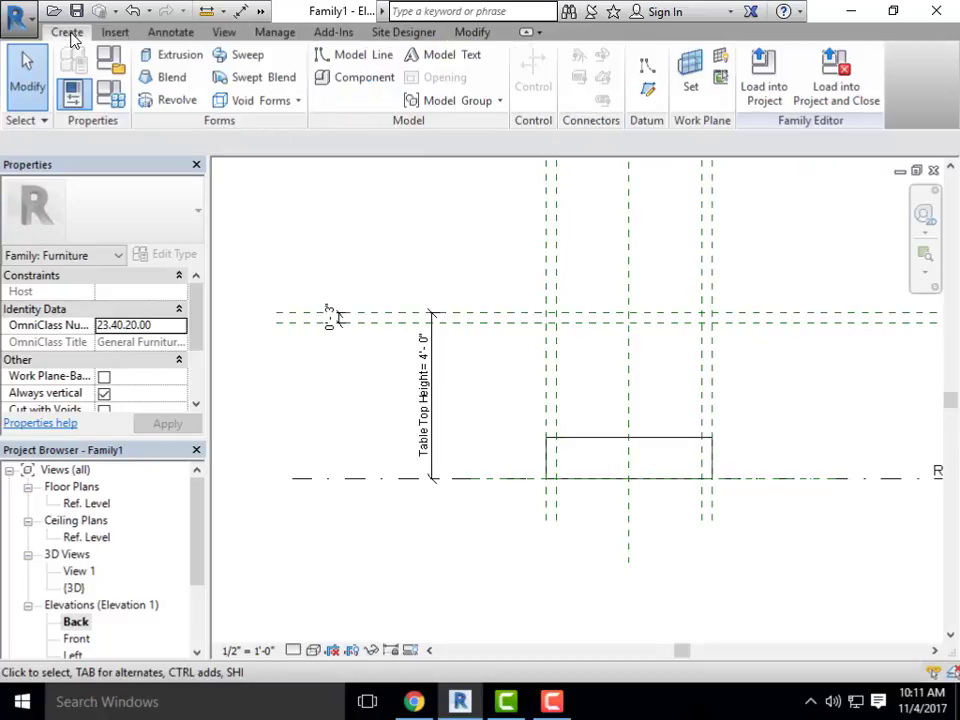
pyautogui.click(595, 446)
pyautogui.press('Escape')
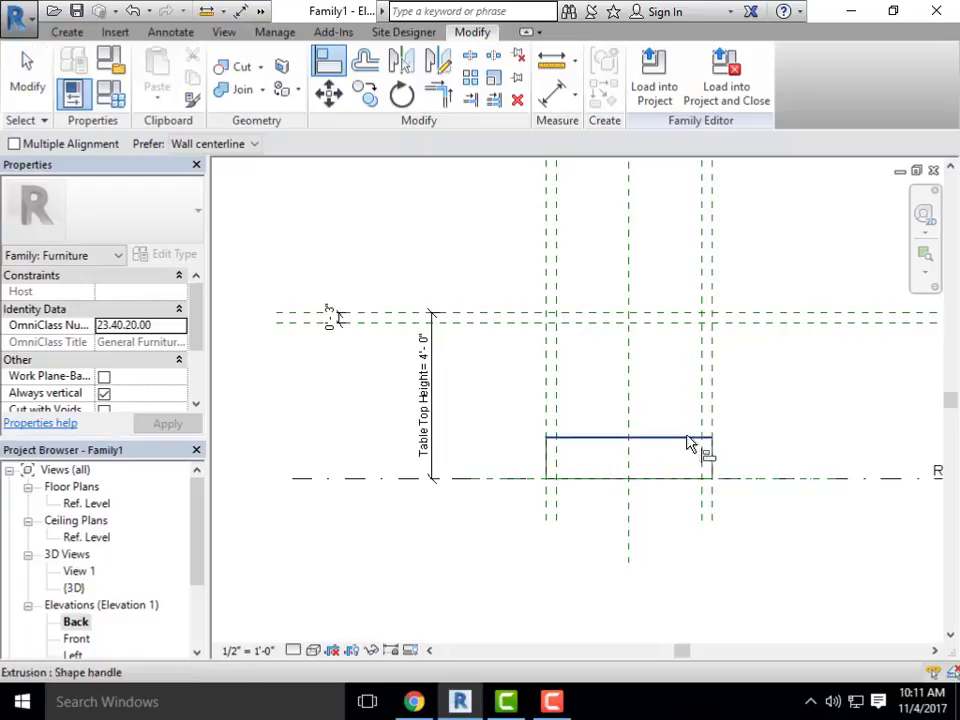
# Try to align and lock the extrusion's top face to the upper horizontal reference plane and its bottom face to the lower one
pyautogui.scroll(2, 658, 407)
pyautogui.moveTo(658, 407); pyautogui.dragTo(619, 401, button='middle')
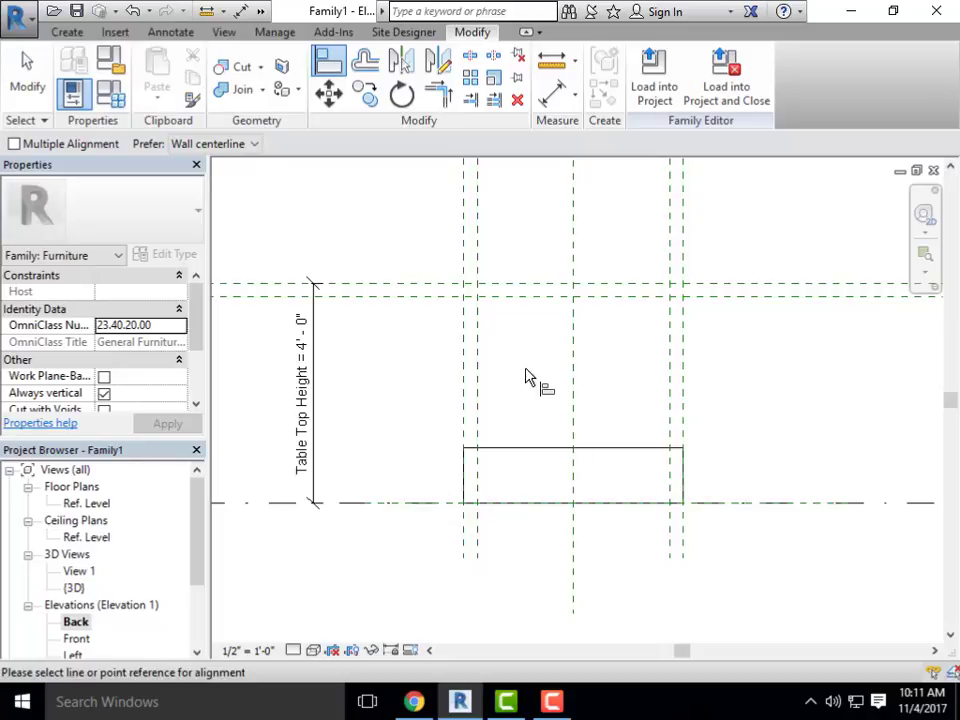
pyautogui.click(540, 287)
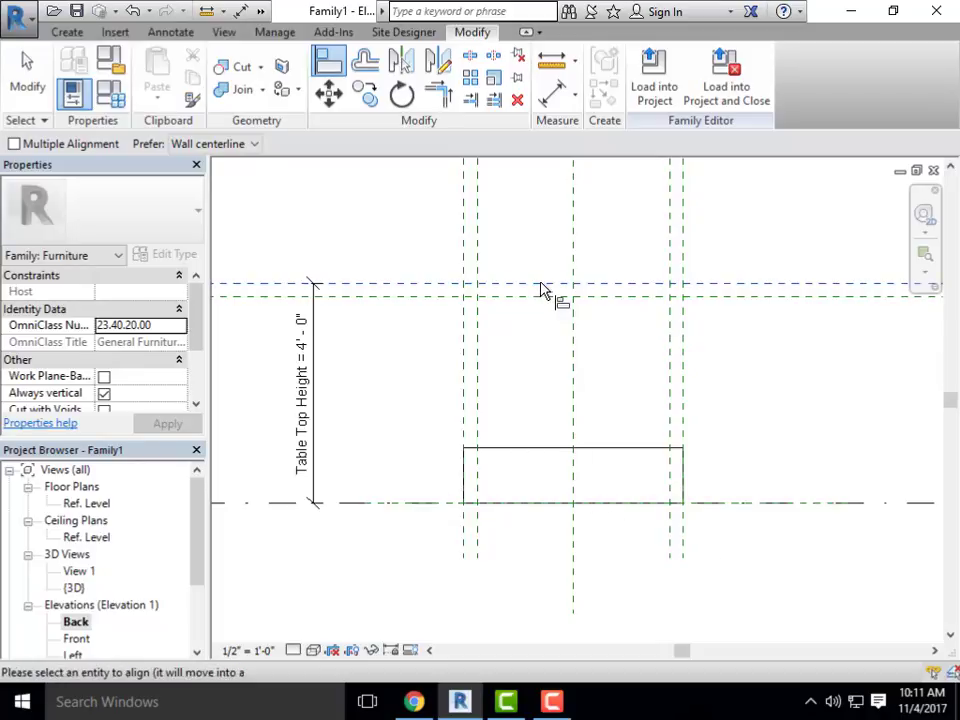
pyautogui.click(560, 452)
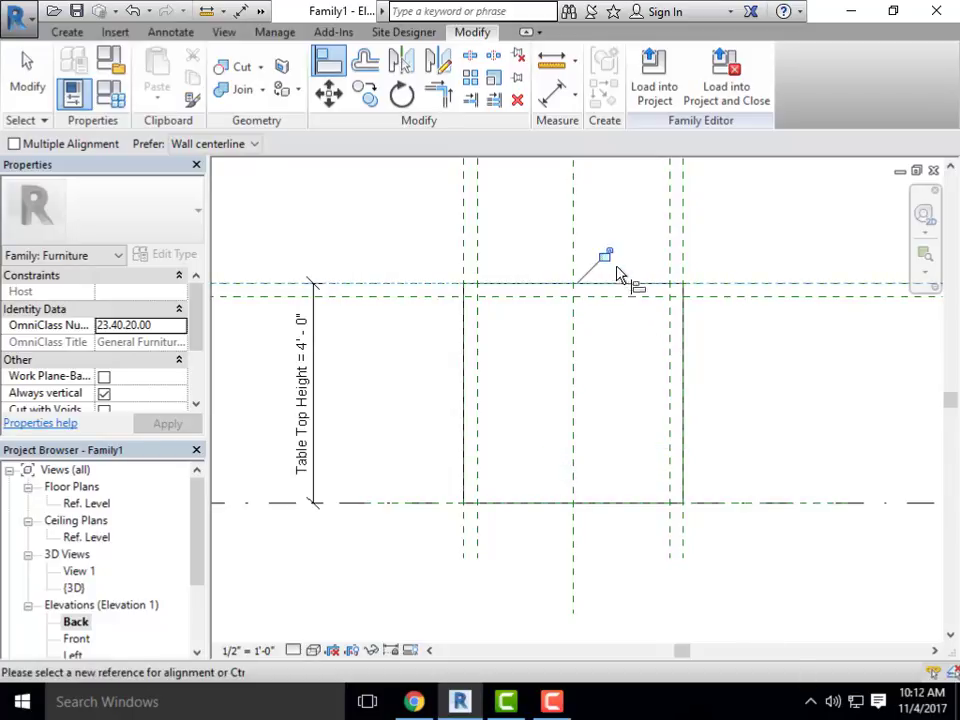
pyautogui.click(605, 255)
pyautogui.click(535, 298)
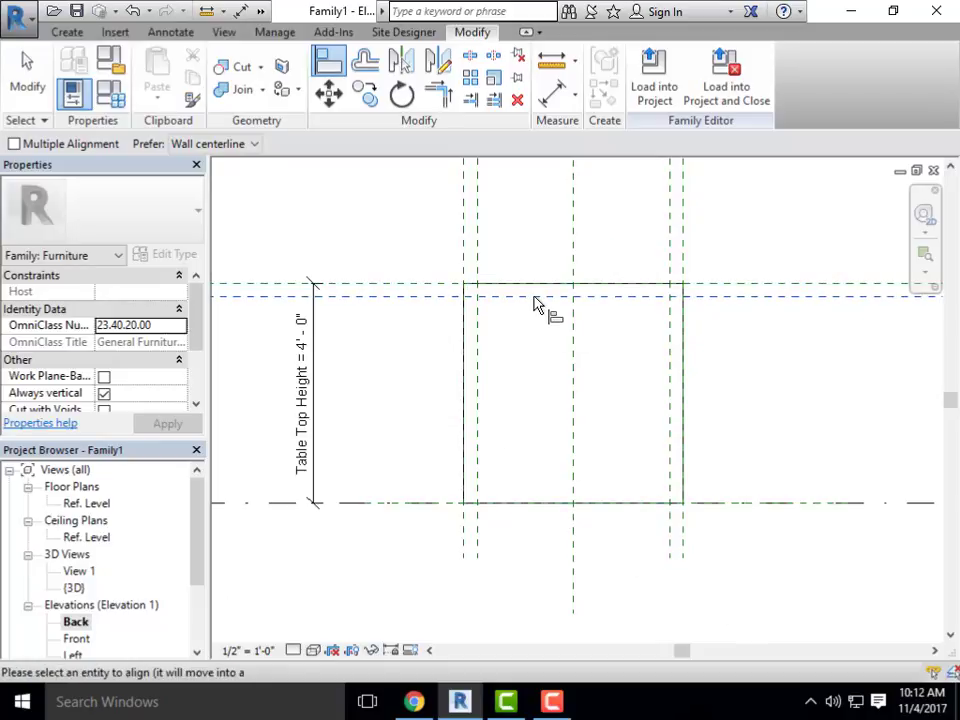
pyautogui.click(557, 503)
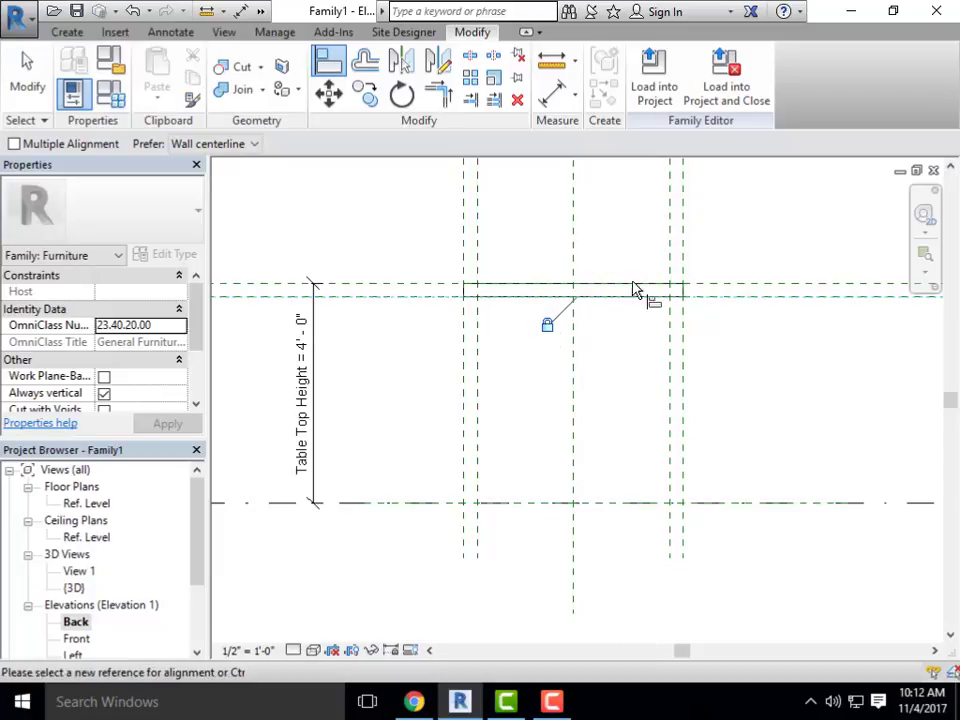
pyautogui.scroll(-1, 360, 321)
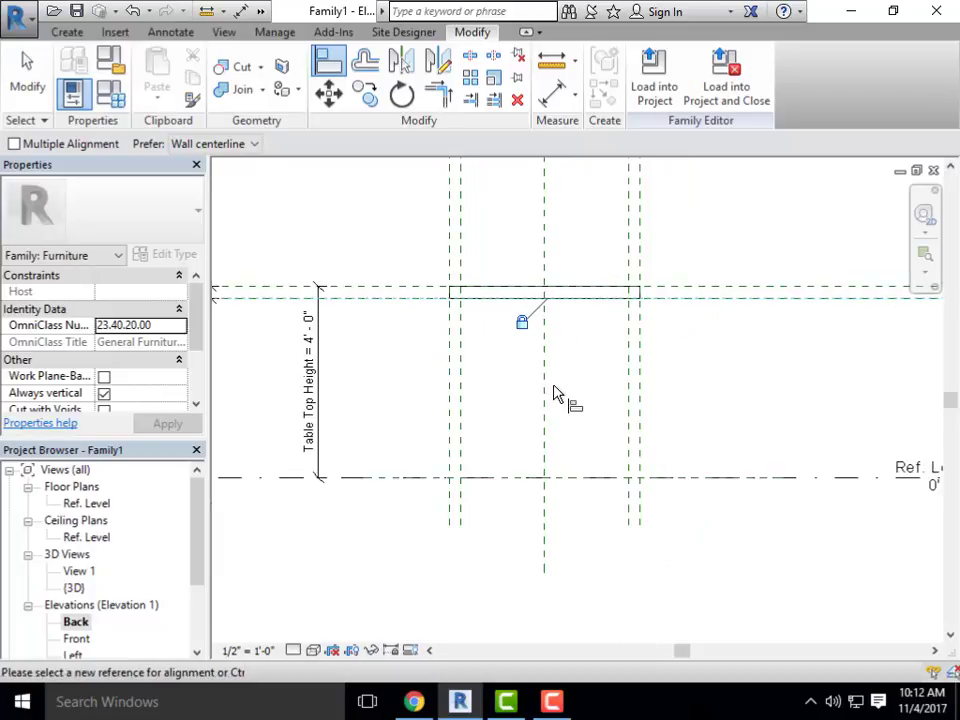
pyautogui.moveTo(400, 289); pyautogui.dragTo(489, 289, button='middle')
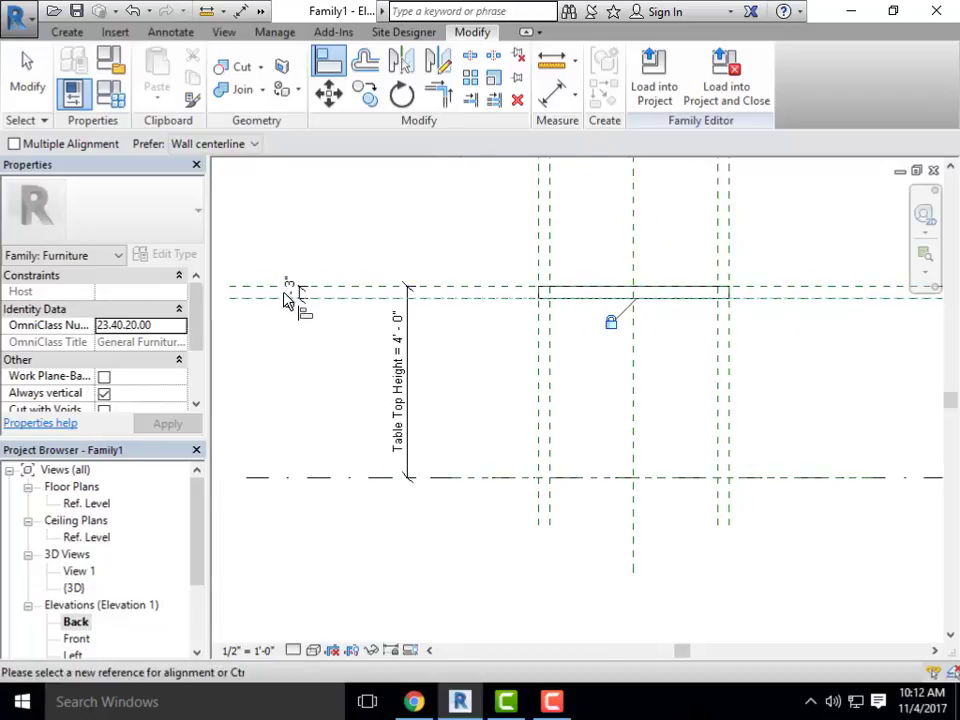
# Set the Table Top Height parameter to 2' 6" and apply it to test the locked extrusion
pyautogui.click(105, 92)
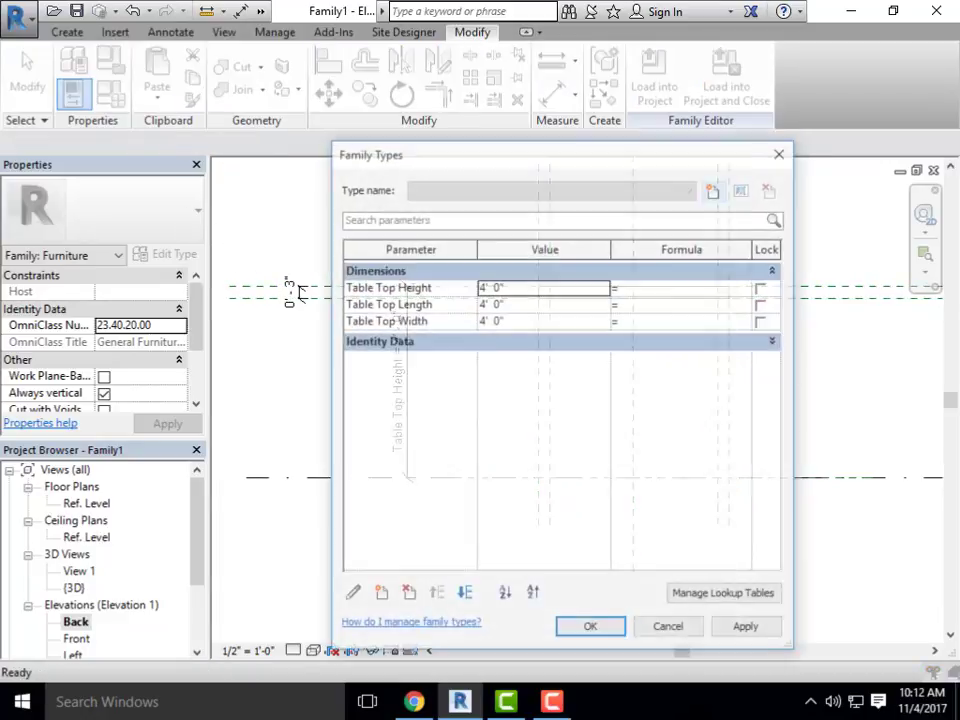
pyautogui.click(523, 292)
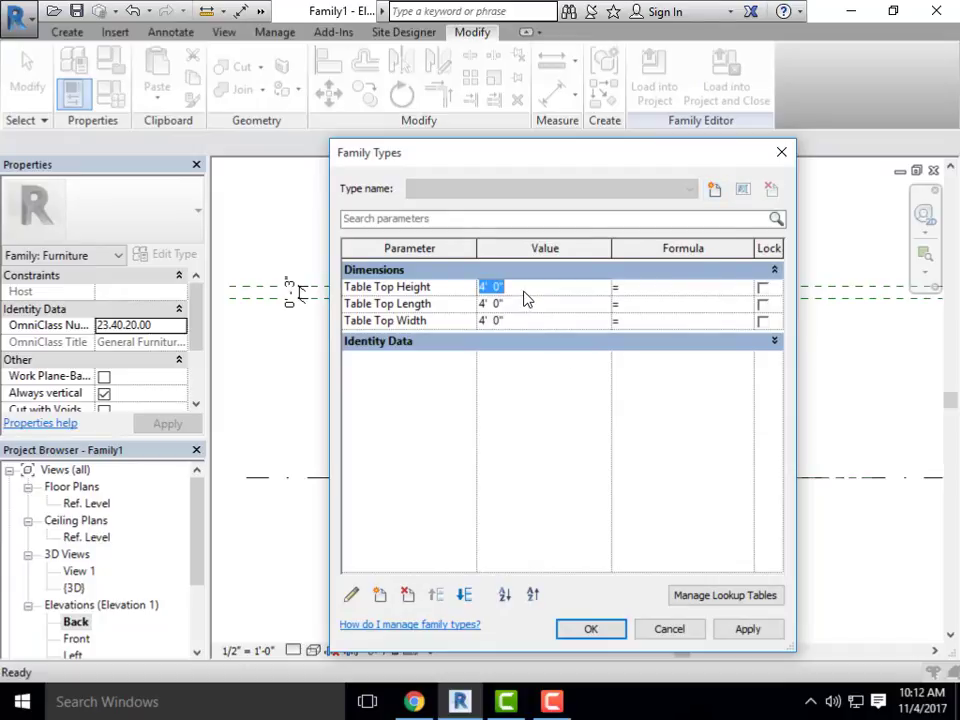
pyautogui.write('2 6')
pyautogui.press('Tab')
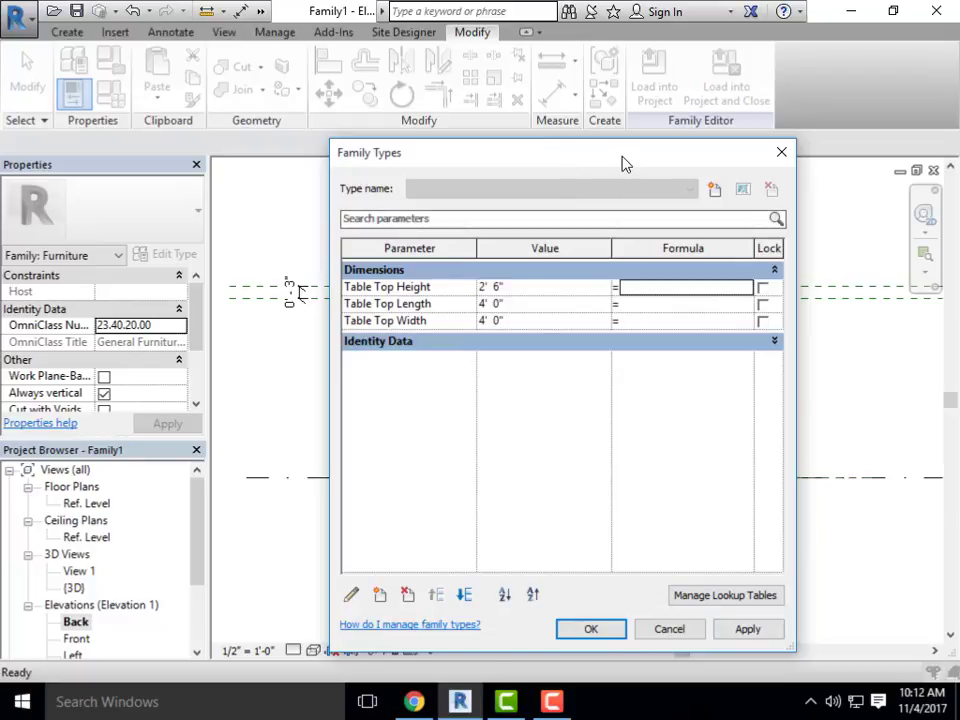
pyautogui.moveTo(623, 162); pyautogui.dragTo(199, 151)
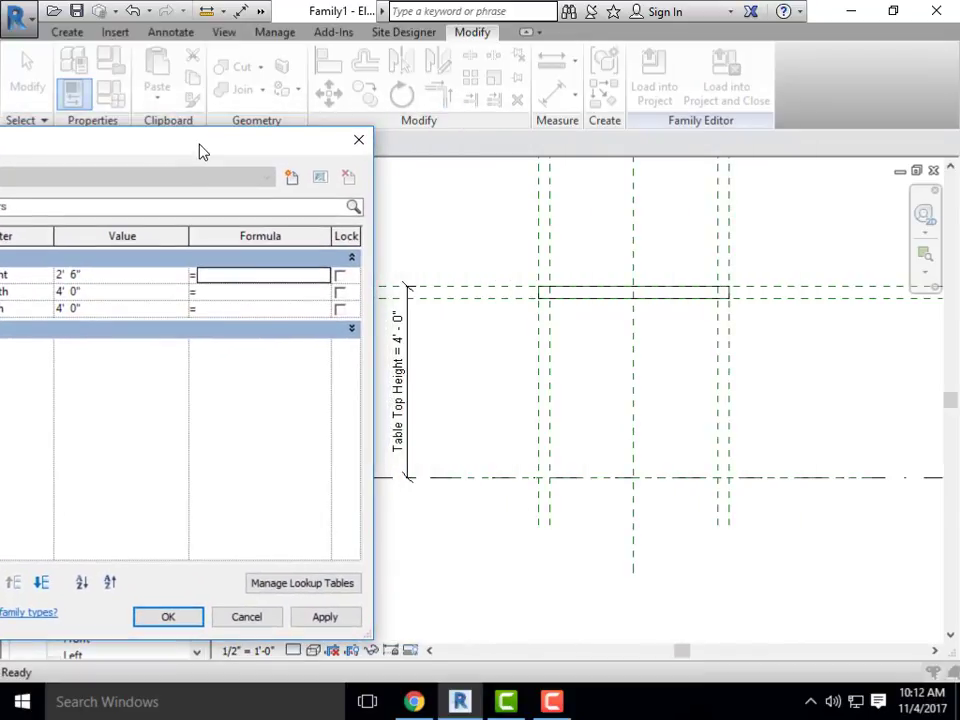
pyautogui.click(325, 617)
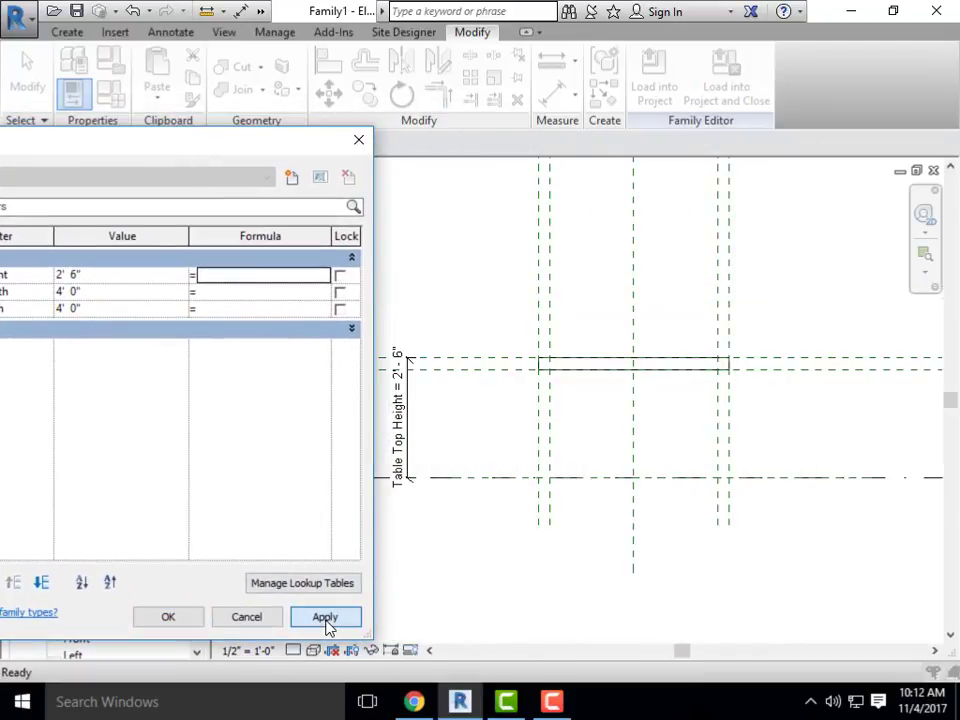
pyautogui.click(170, 616)
# Undo the Table Top Height change and the alignments of the extrusion's top and bottom faces
pyautogui.press('a')
pyautogui.press('l')
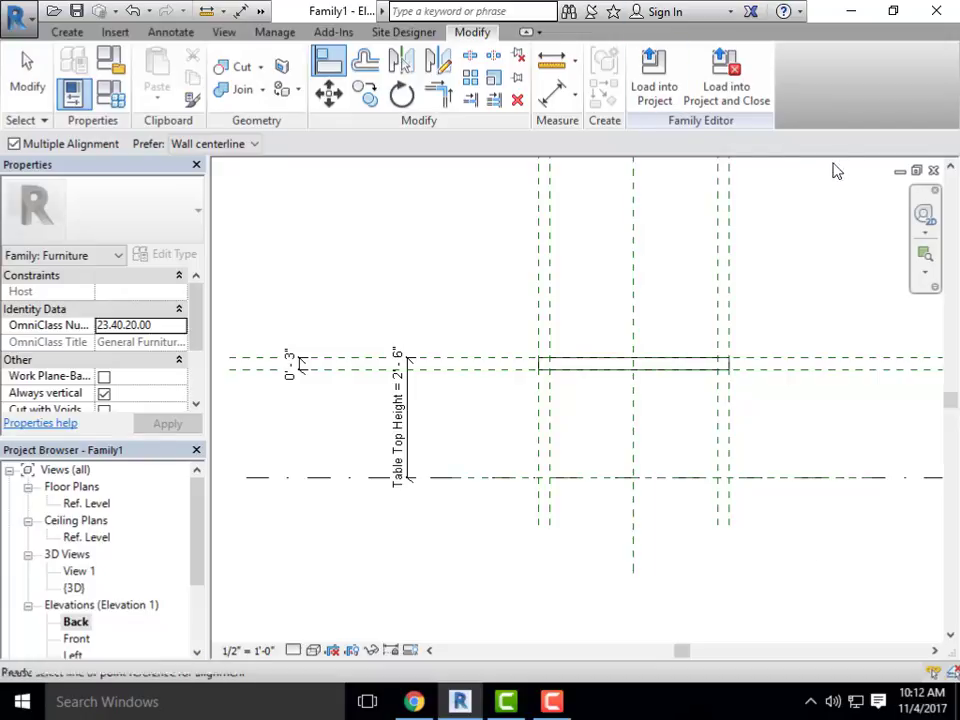
pyautogui.press('Escape')
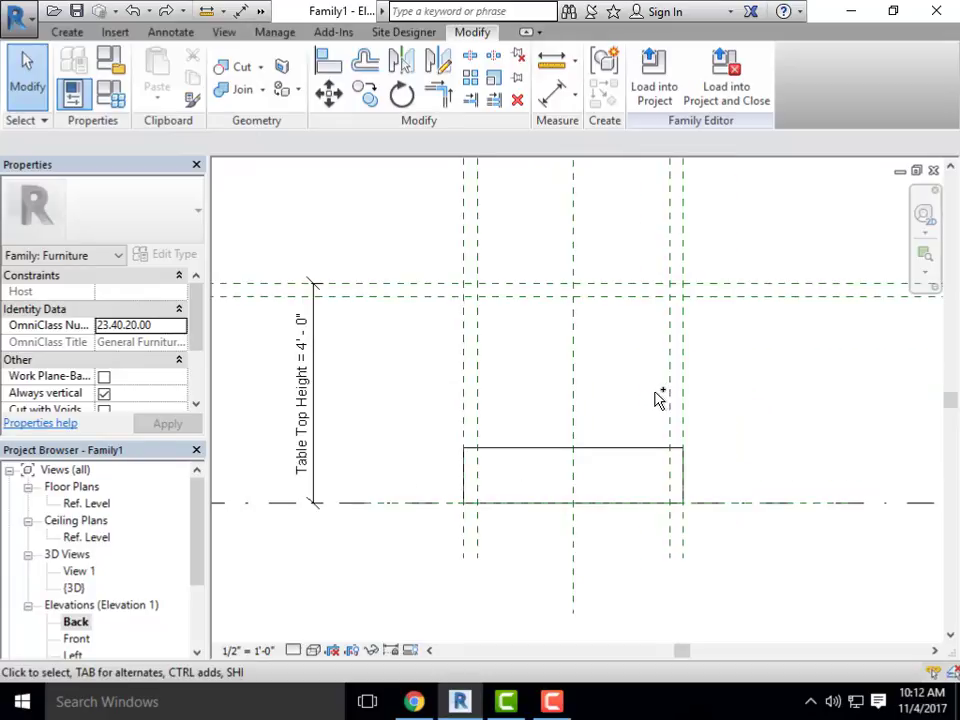
pyautogui.scroll(-2, 705, 579)
pyautogui.scroll(1, 720, 560)
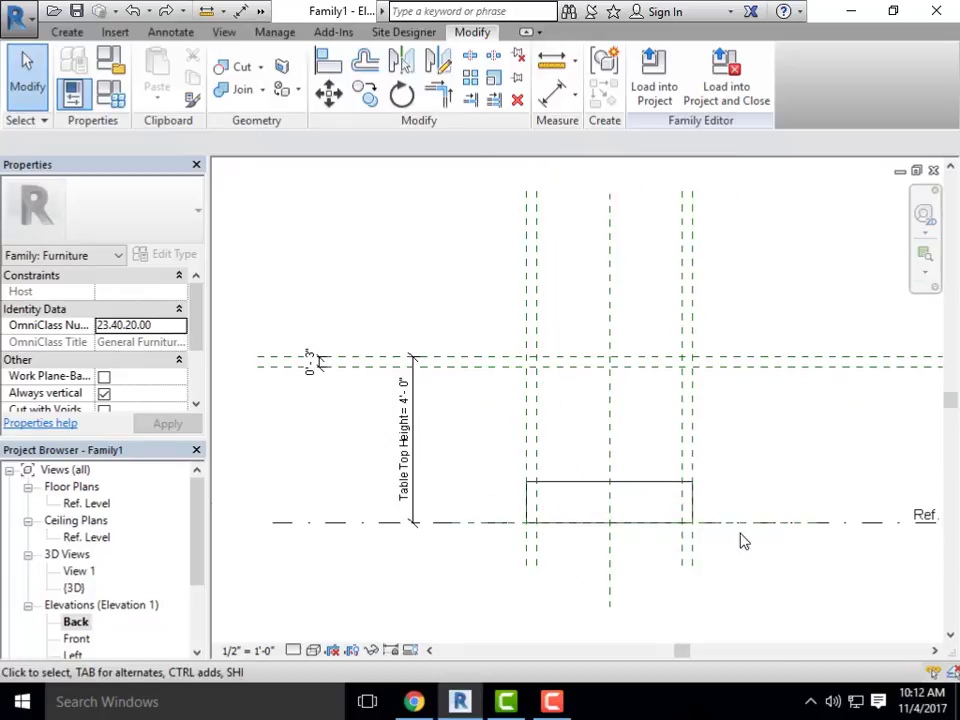
# Align the extrusion's top face to the upper horizontal reference plane and its bottom face to the lower one, locking both
pyautogui.click(329, 61)
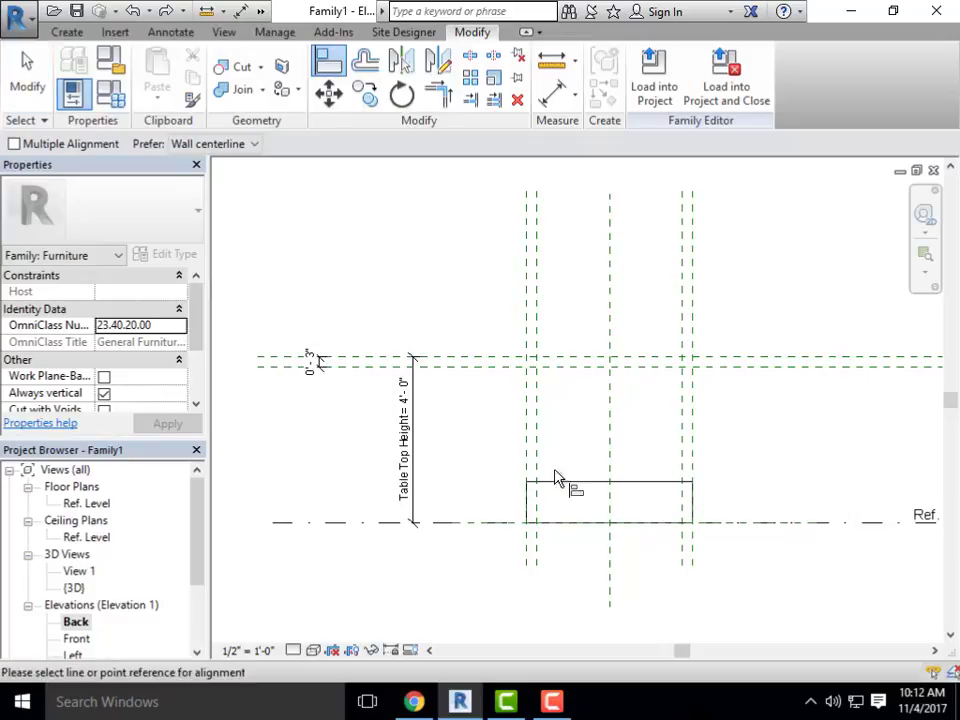
pyautogui.click(572, 357)
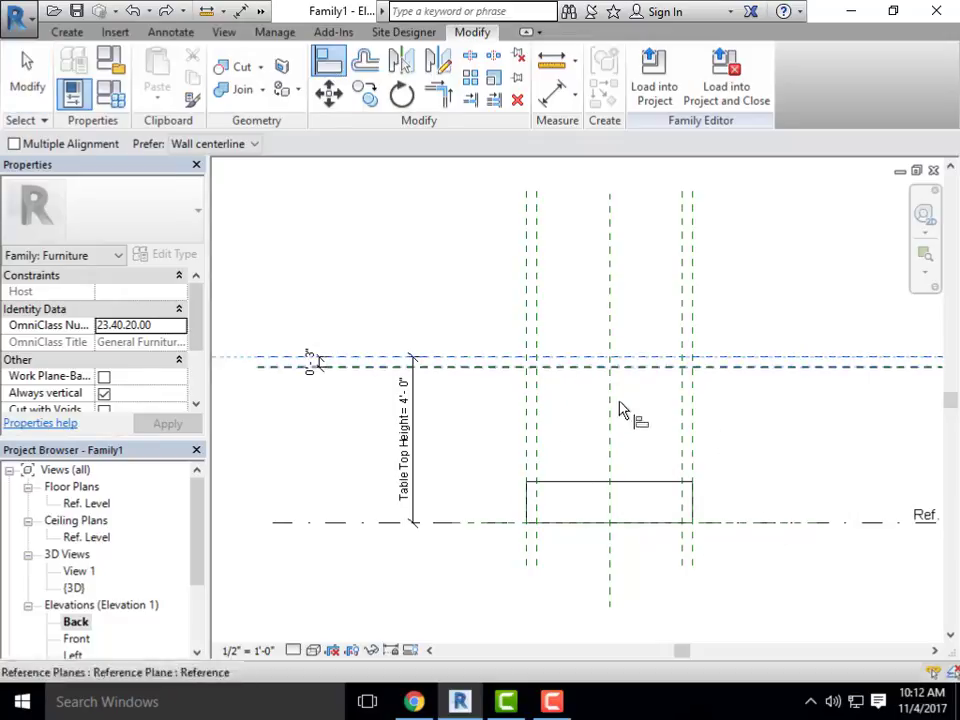
pyautogui.click(591, 490)
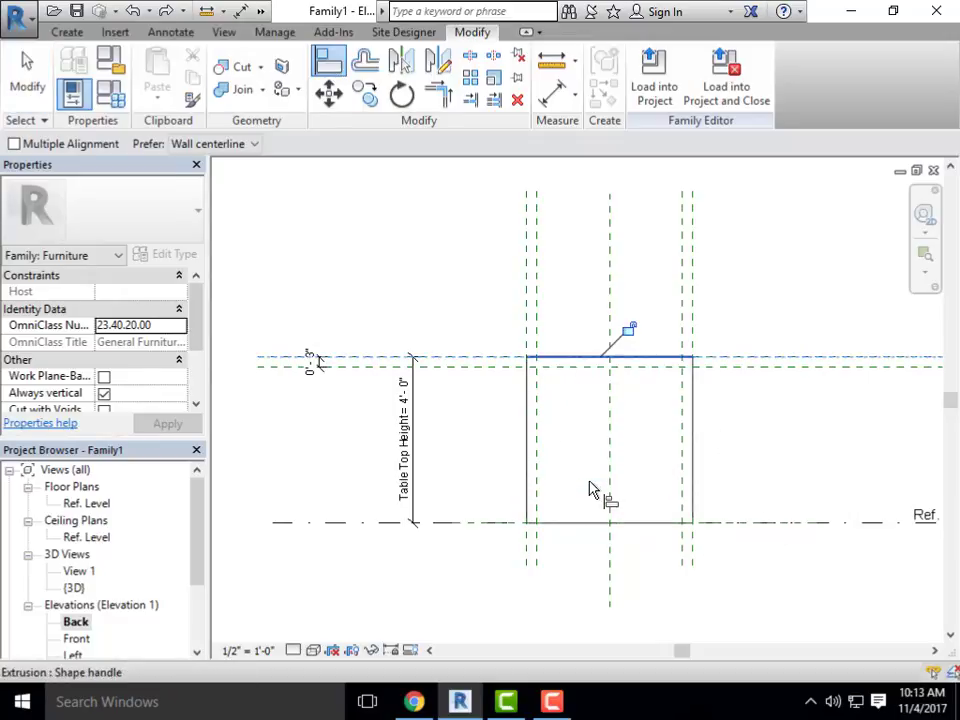
pyautogui.click(629, 331)
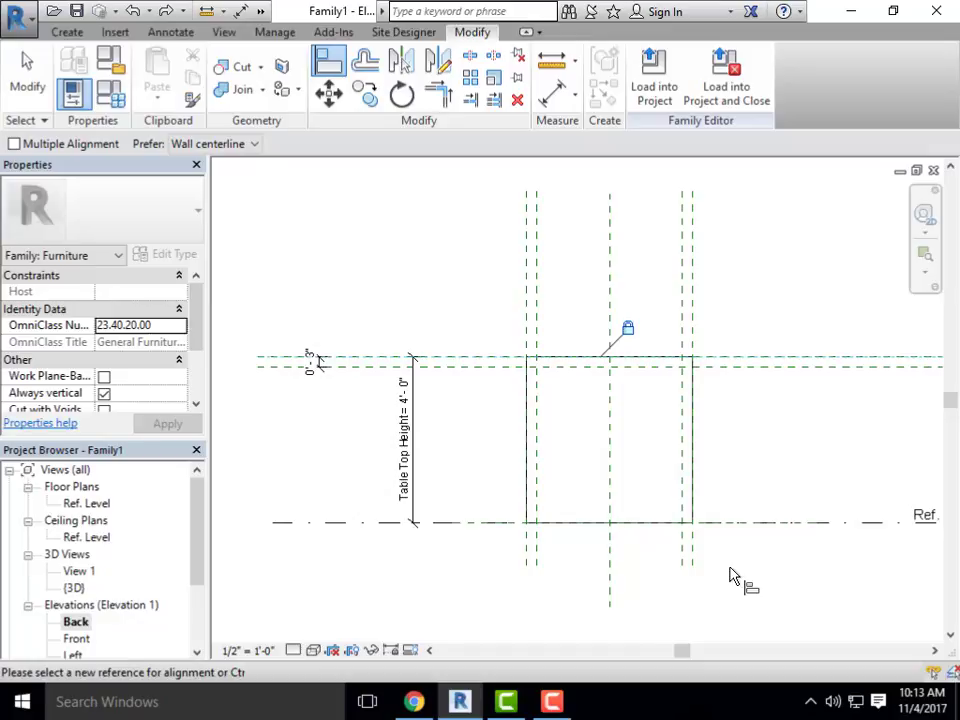
pyautogui.click(574, 375)
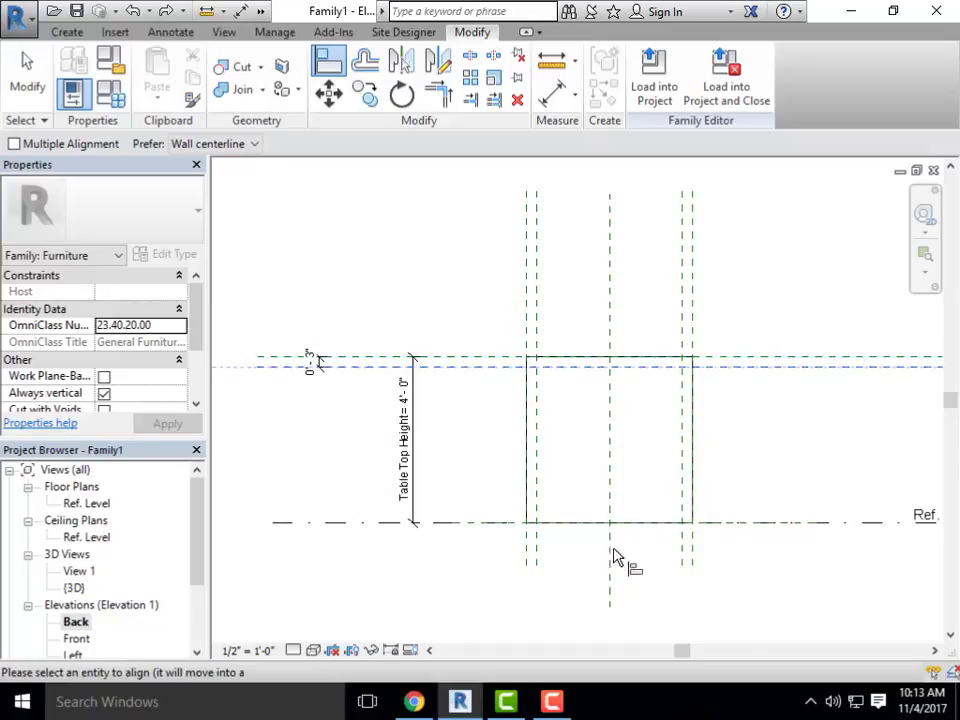
pyautogui.click(565, 530)
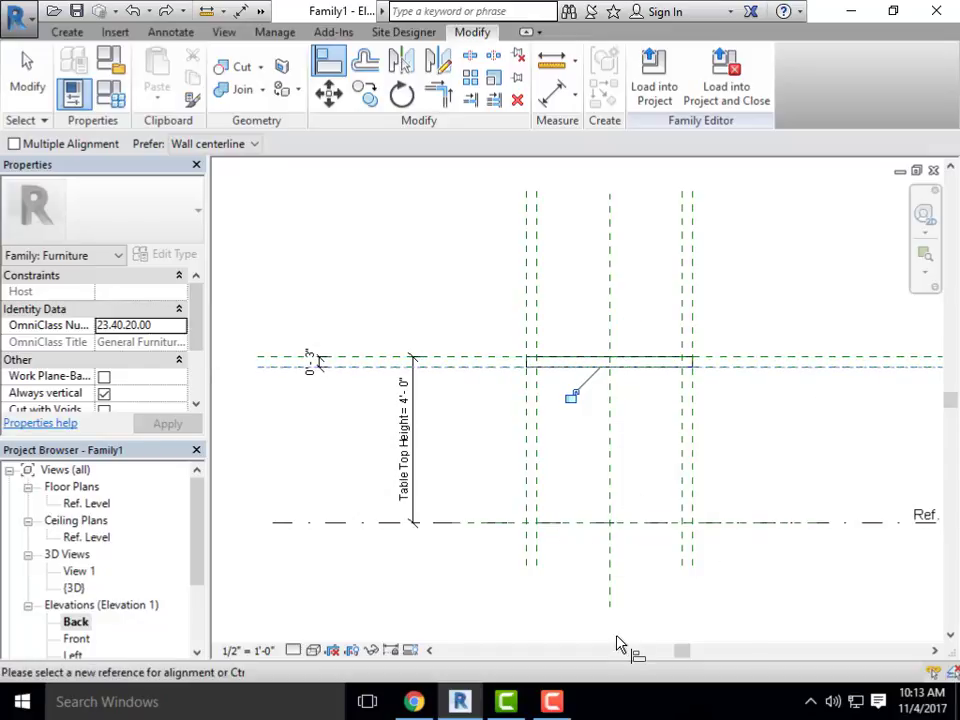
pyautogui.click(573, 396)
# Return to the Ref. Level floor plan view
pyautogui.scroll(-1, 407, 358)
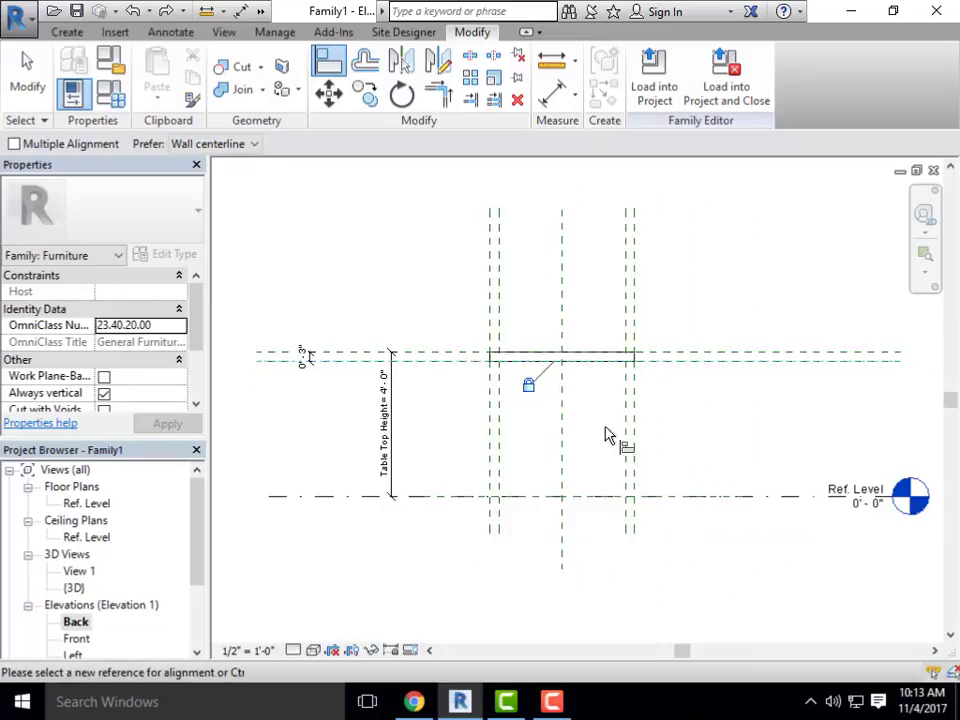
pyautogui.scroll(-1, 574, 388)
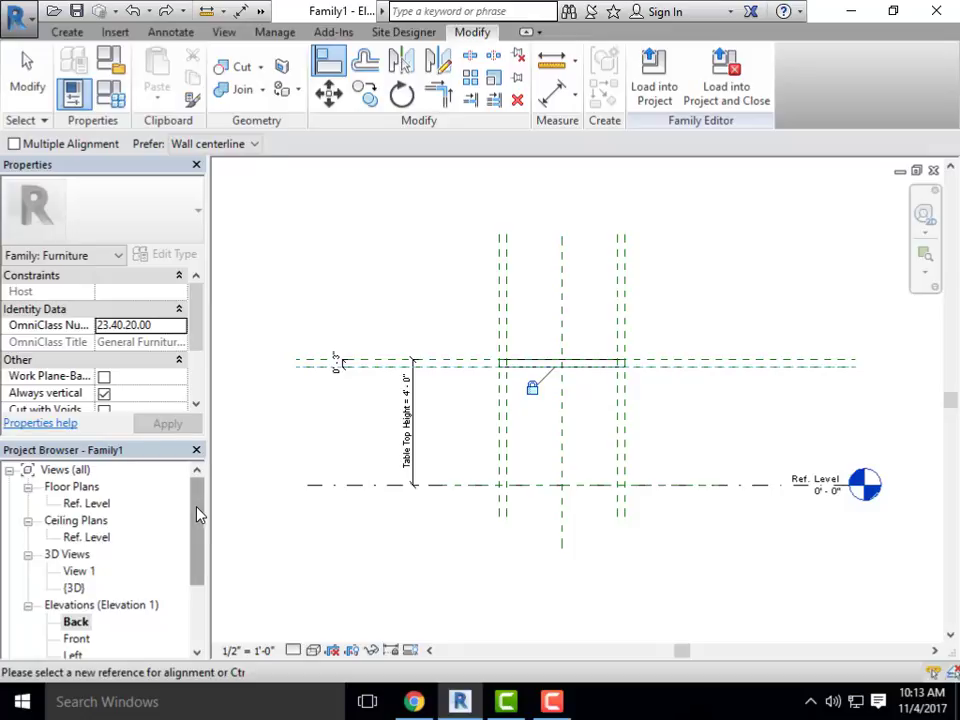
pyautogui.moveTo(197, 506); pyautogui.dragTo(197, 485)
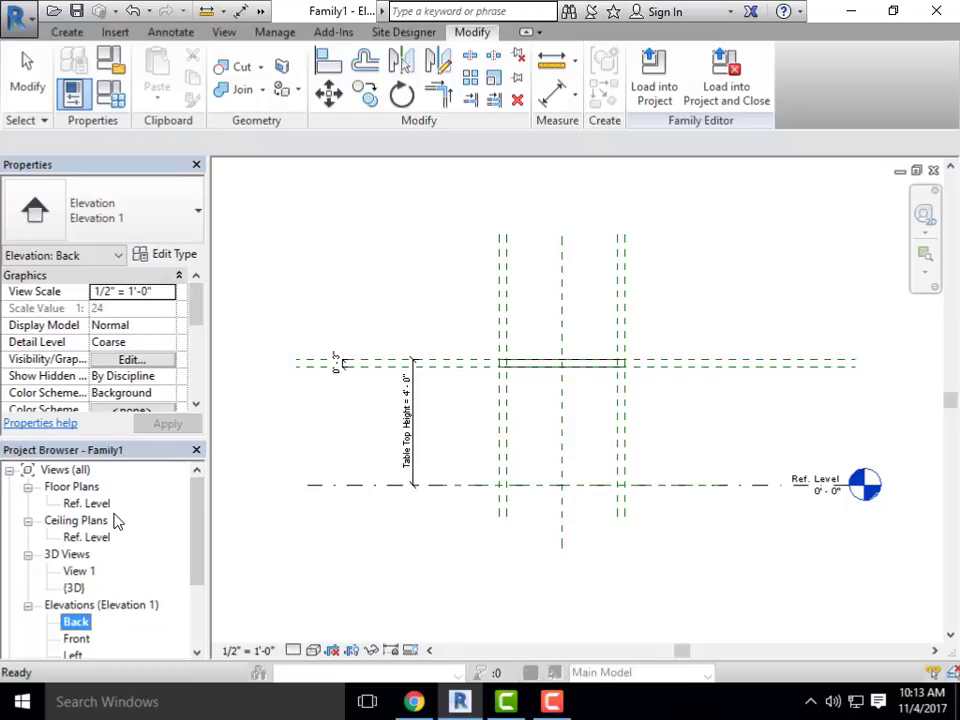
pyautogui.doubleClick(82, 505)
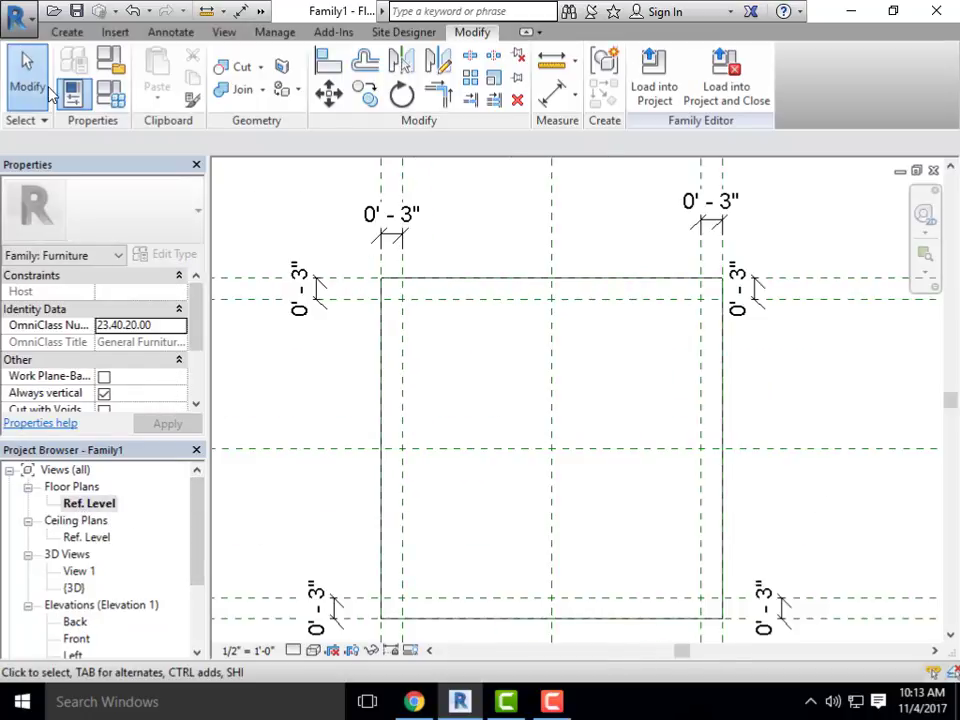
# Start an extrusion and sketch a 3" by 3" rectangular leg between the reference planes at the table's upper-left corner
pyautogui.click(67, 32)
pyautogui.click(150, 52)
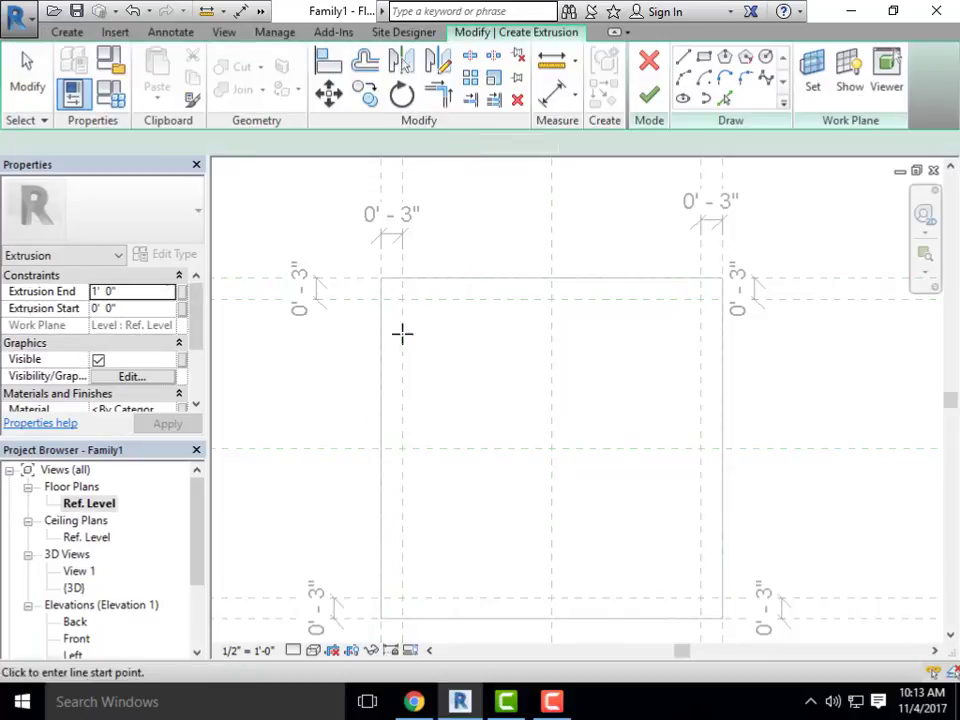
pyautogui.scroll(3, 402, 334)
pyautogui.click(704, 57)
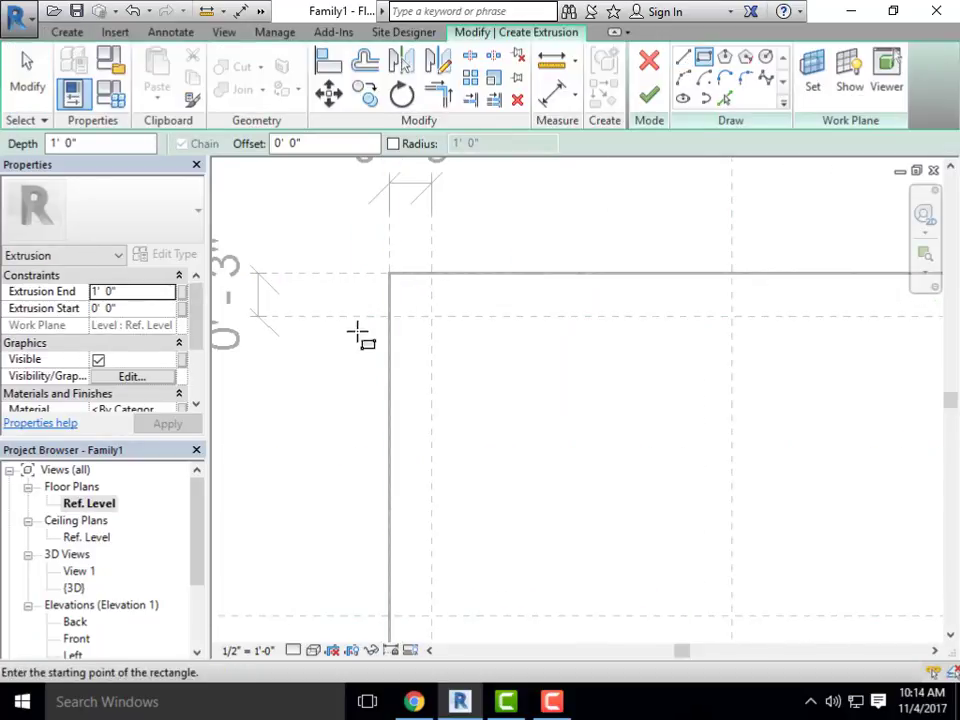
pyautogui.click(389, 273)
pyautogui.click(432, 316)
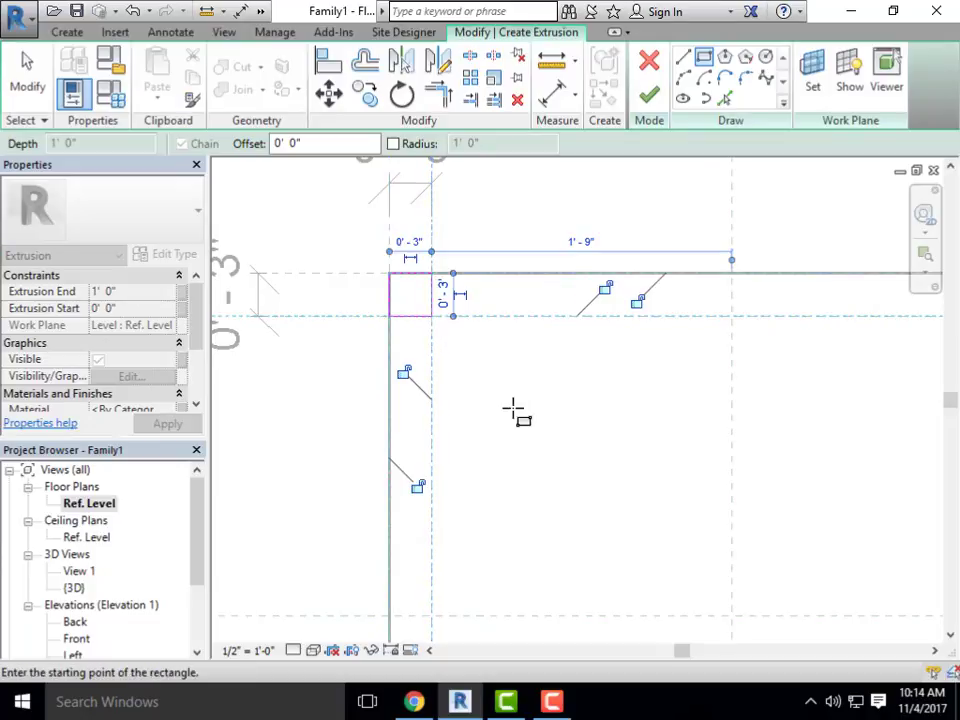
# Lock all four sides of the upper-left leg sketch to their adjacent reference planes
pyautogui.scroll(-3, 384, 381)
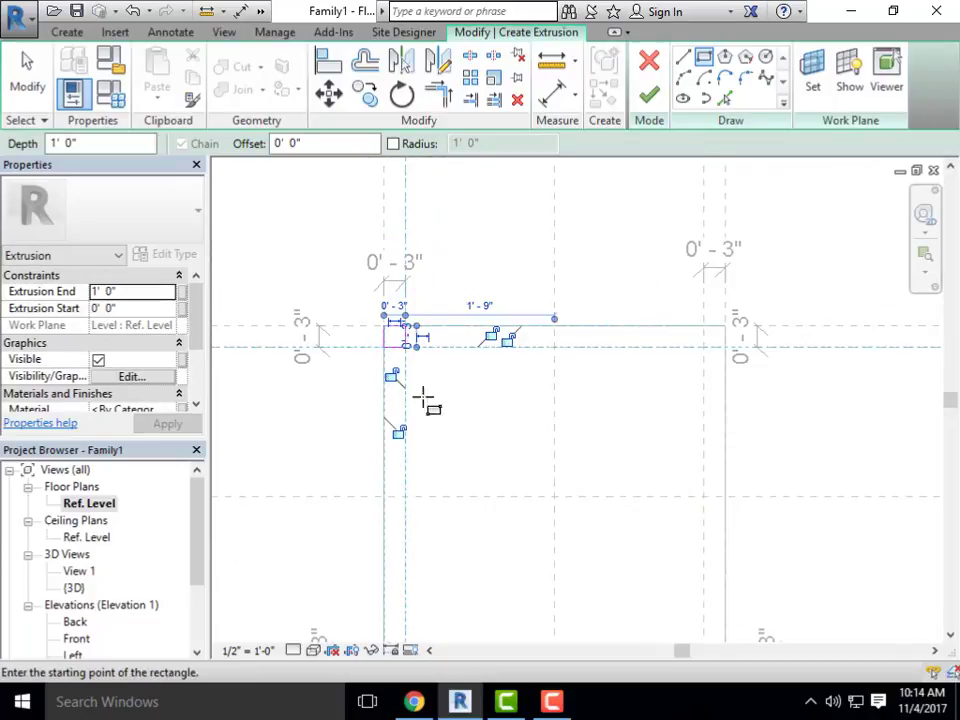
pyautogui.scroll(4, 423, 398)
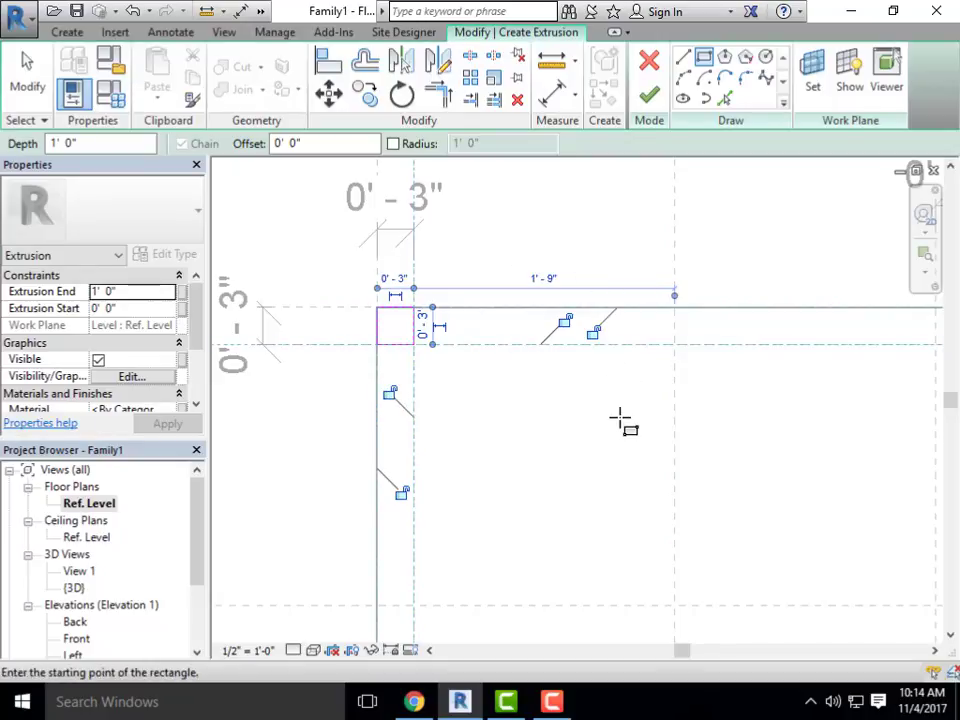
pyautogui.scroll(-4, 553, 326)
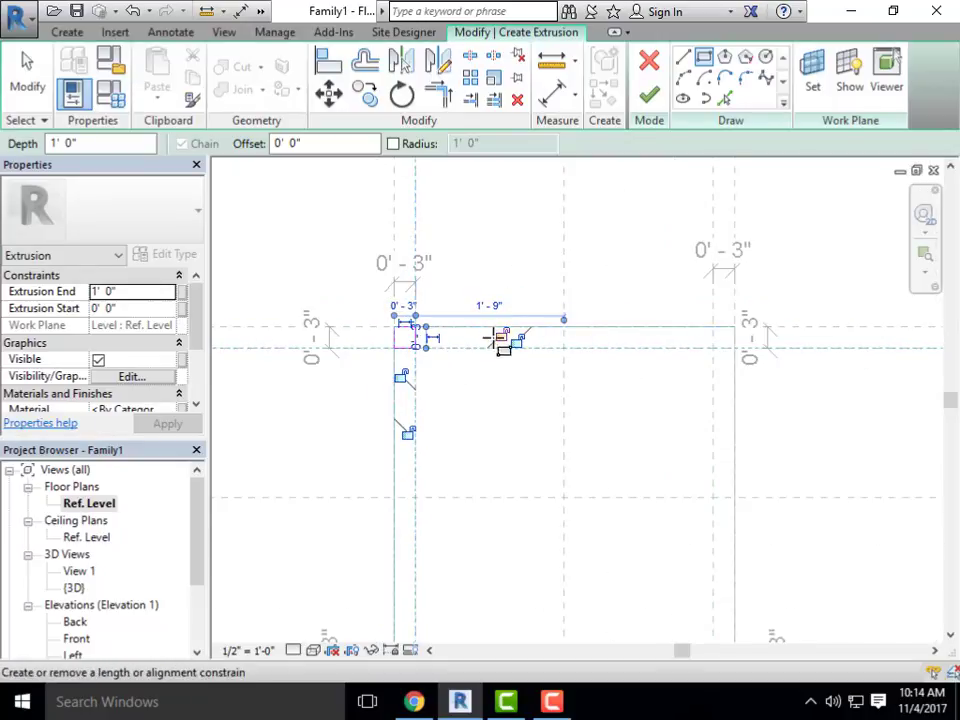
pyautogui.scroll(4, 452, 320)
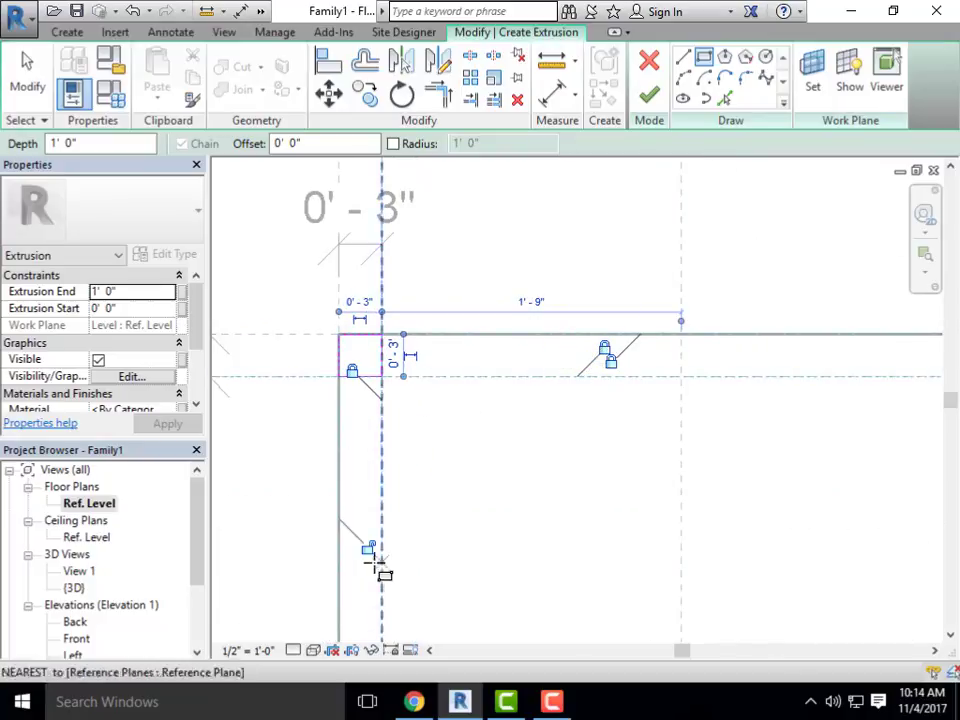
pyautogui.scroll(-6, 424, 364)
pyautogui.scroll(5, 400, 375)
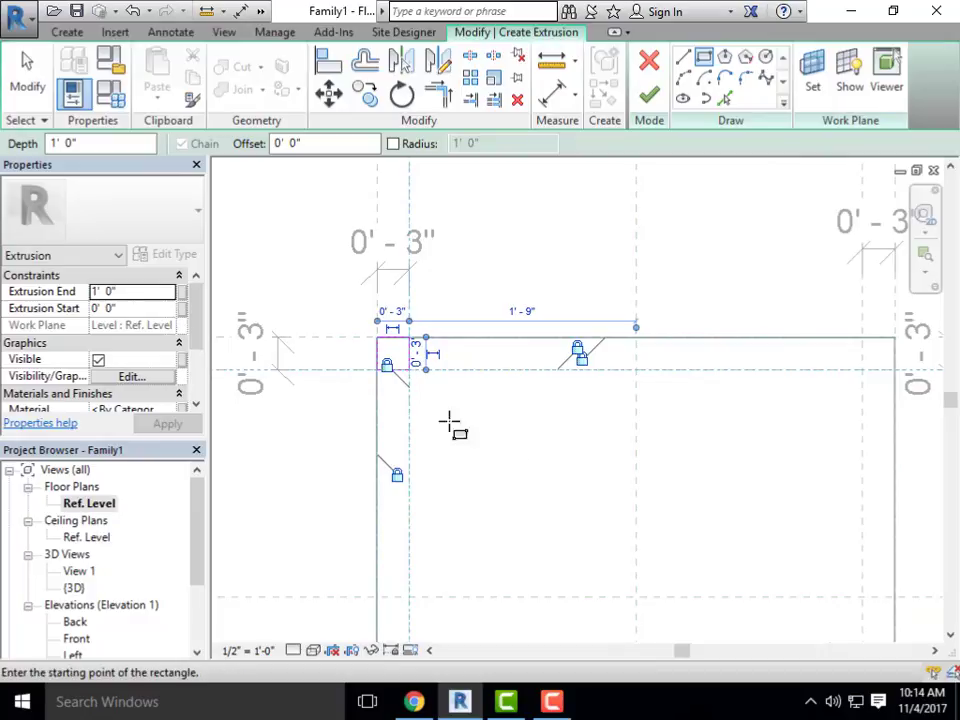
# Sketch a second 3" by 3" rectangular leg between the reference planes at the table's upper-right corner
pyautogui.scroll(-3, 430, 405)
pyautogui.scroll(3, 690, 389)
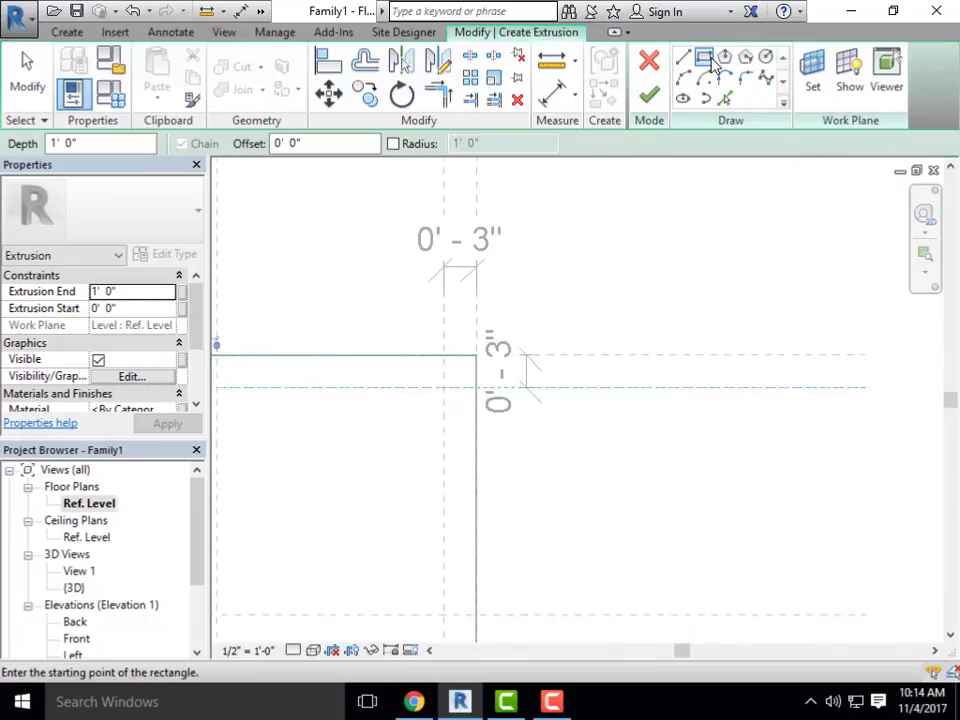
pyautogui.click(444, 355)
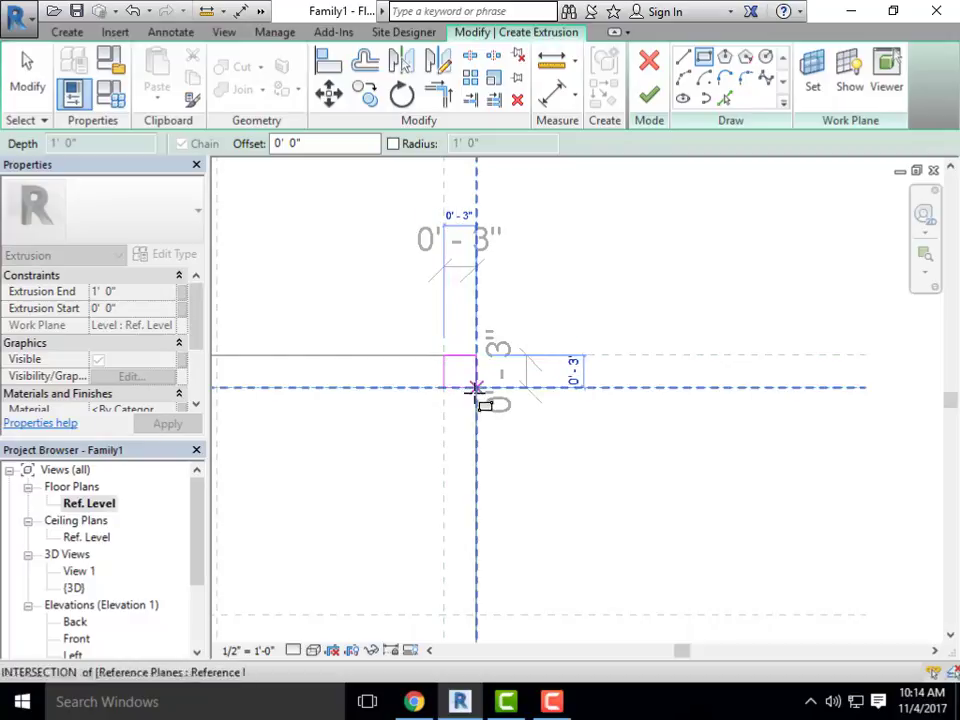
pyautogui.click(476, 388)
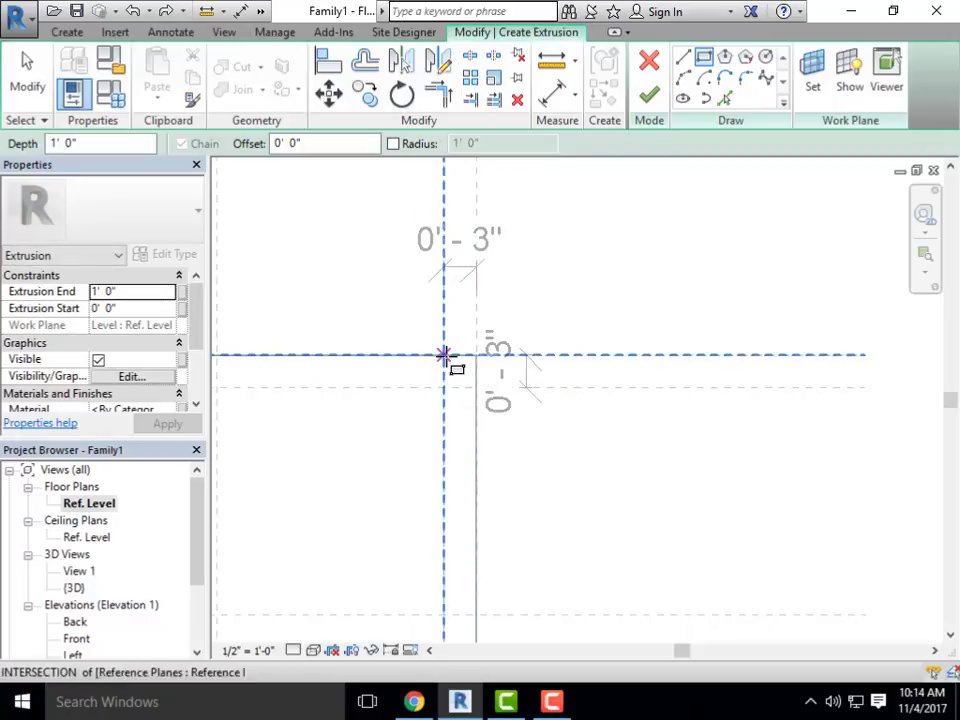
pyautogui.click(444, 355)
pyautogui.click(476, 388)
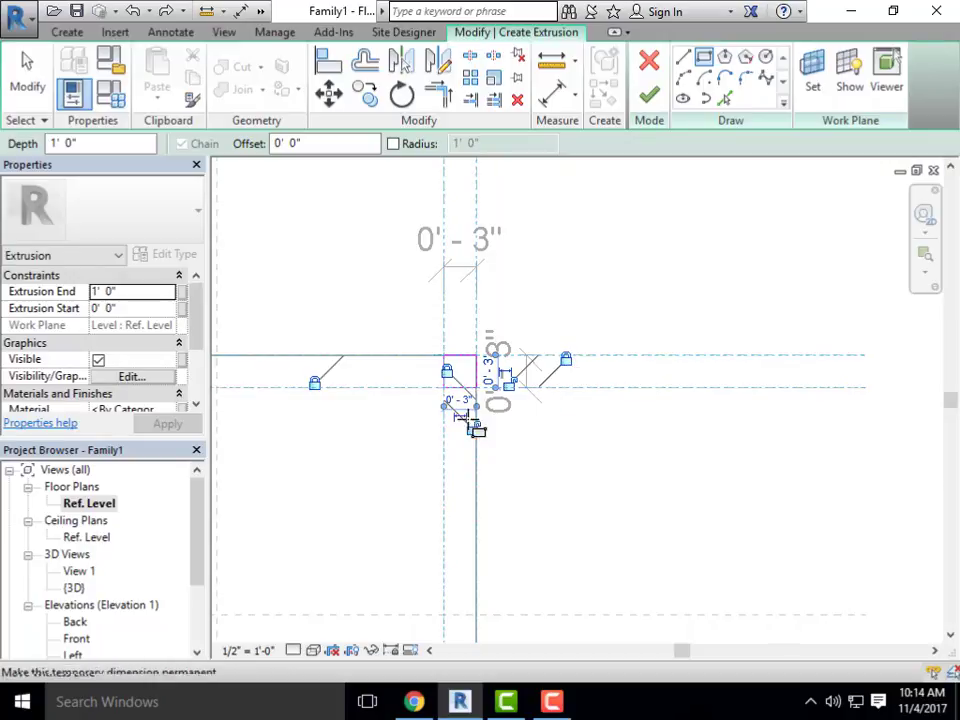
# Lock the upper-right leg's sides to the reference planes and finish the extrusion with a 1' 0" depth
pyautogui.scroll(-3, 570, 386)
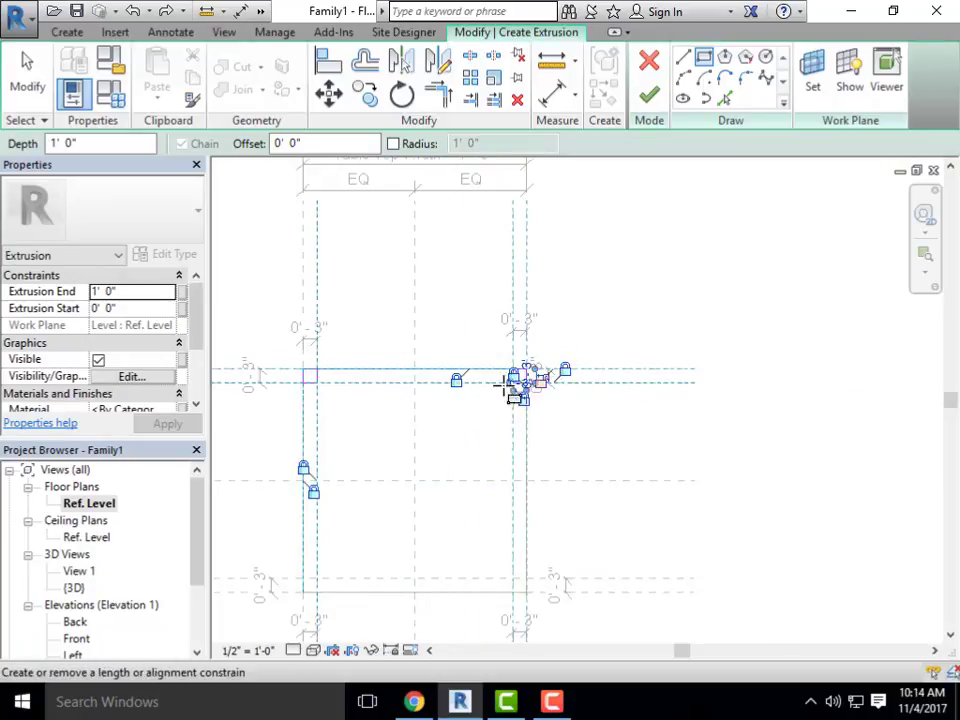
pyautogui.scroll(5, 514, 424)
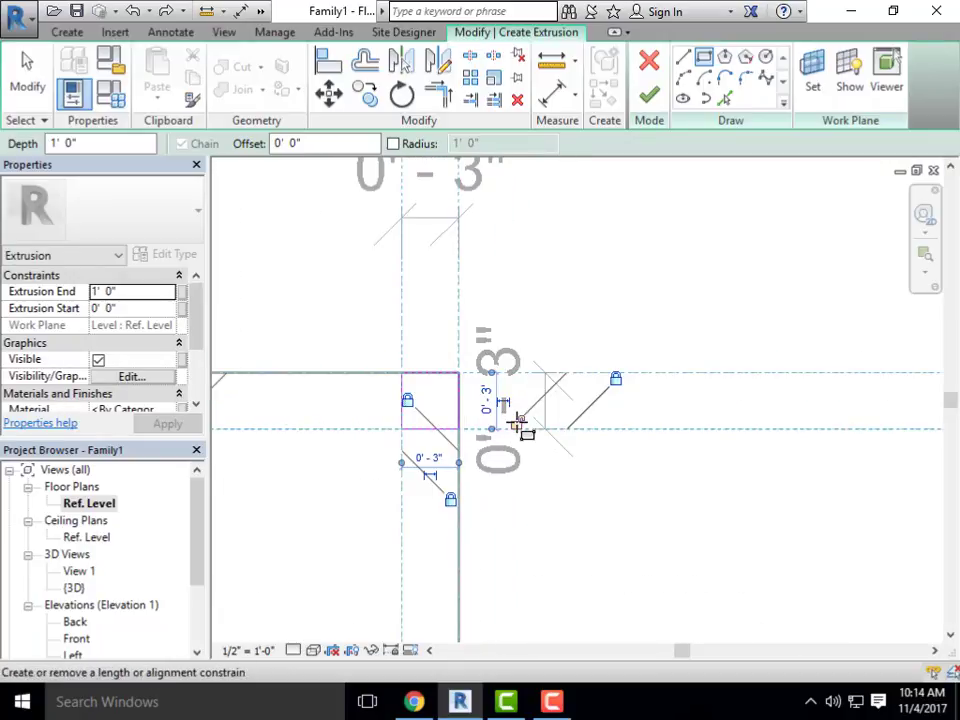
pyautogui.scroll(-4, 619, 290)
pyautogui.click(648, 96)
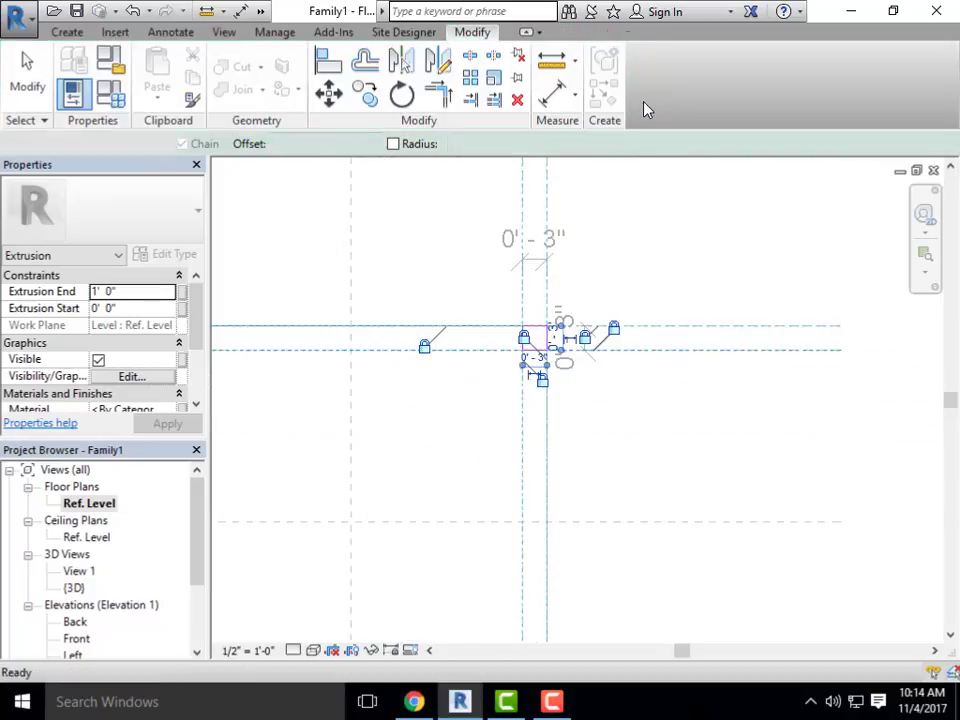
# Reopen the leg extrusion's sketch and add a 3" by 3" rectangle at the table's lower-right corner
pyautogui.scroll(-4, 592, 325)
pyautogui.scroll(3, 589, 467)
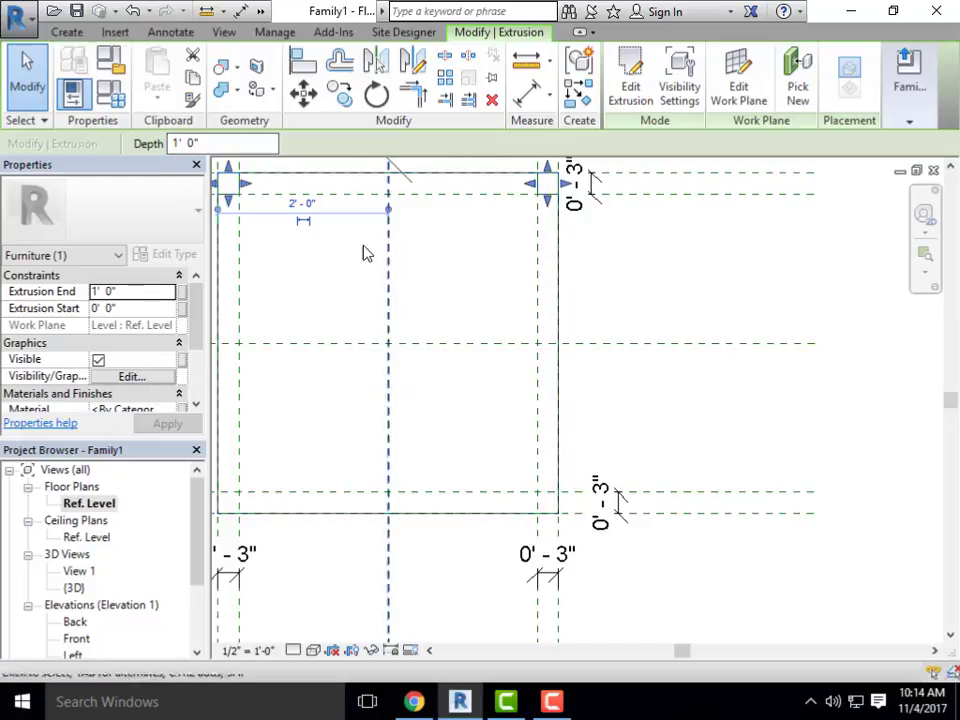
pyautogui.click(624, 64)
pyautogui.scroll(-1, 725, 251)
pyautogui.scroll(1, 590, 410)
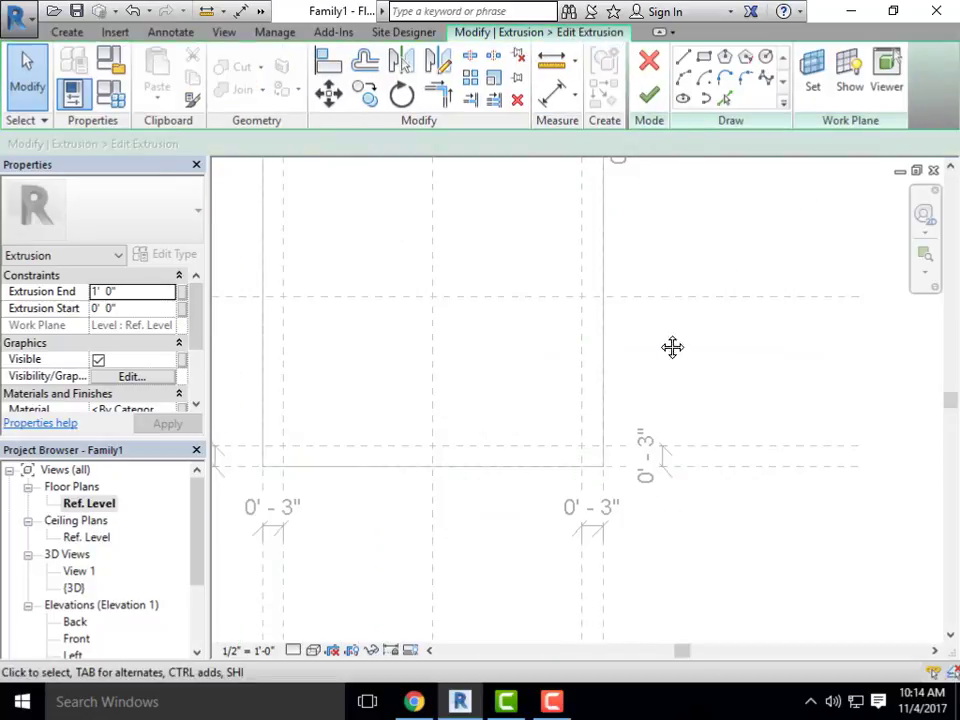
pyautogui.moveTo(672, 347); pyautogui.dragTo(667, 415, button='middle')
pyautogui.click(703, 63)
pyautogui.scroll(4, 589, 546)
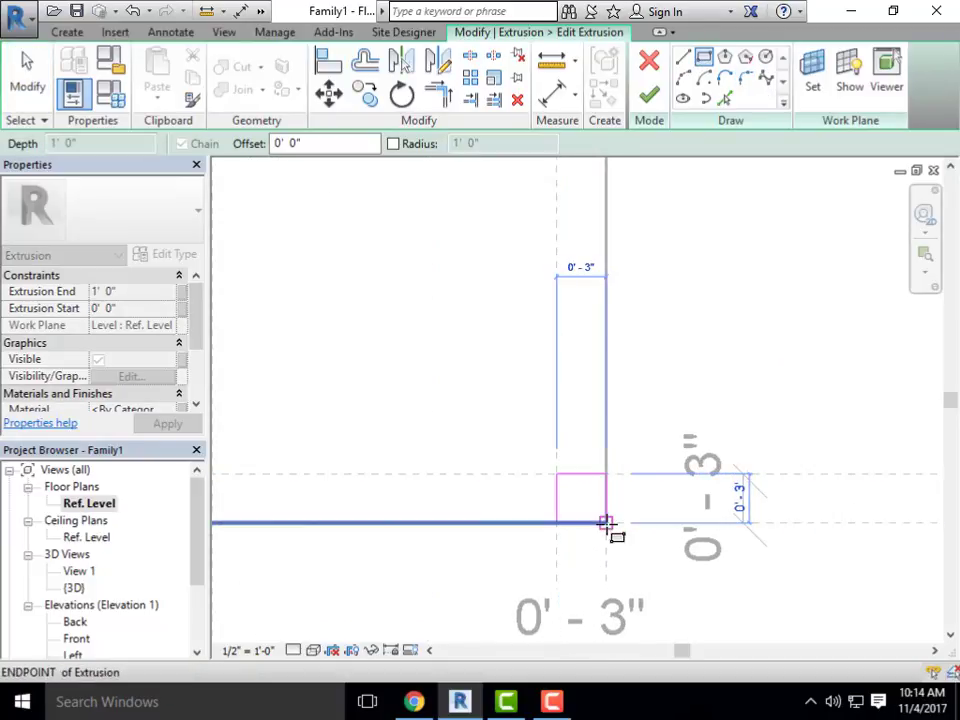
pyautogui.click(607, 521)
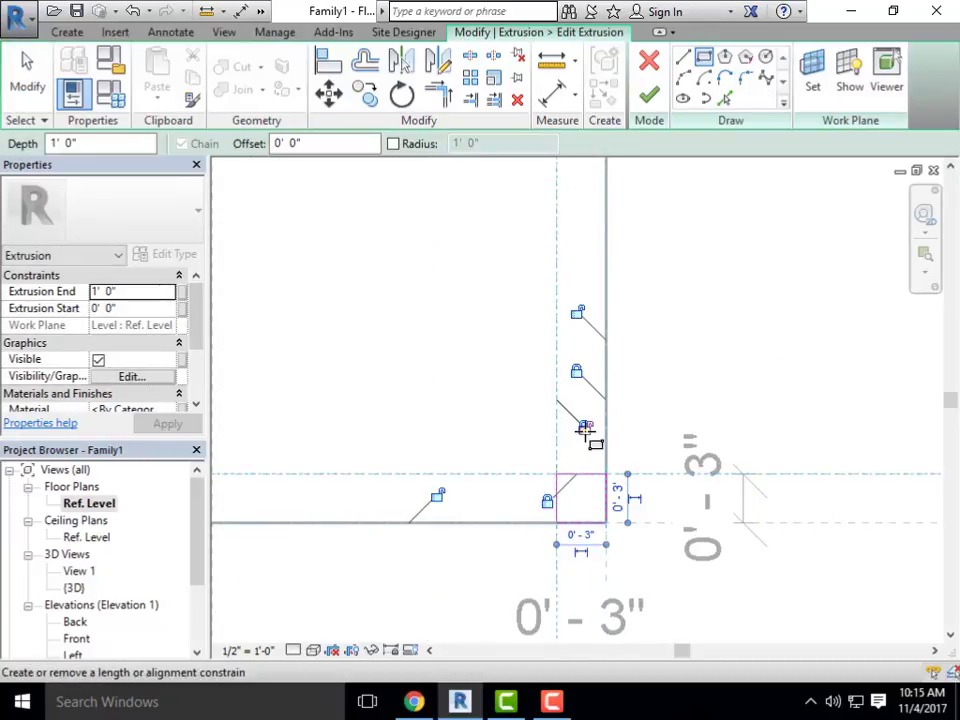
# Lock the lower-right leg's sketch sides to their adjacent reference planes
pyautogui.click(577, 312)
pyautogui.scroll(-2, 570, 440)
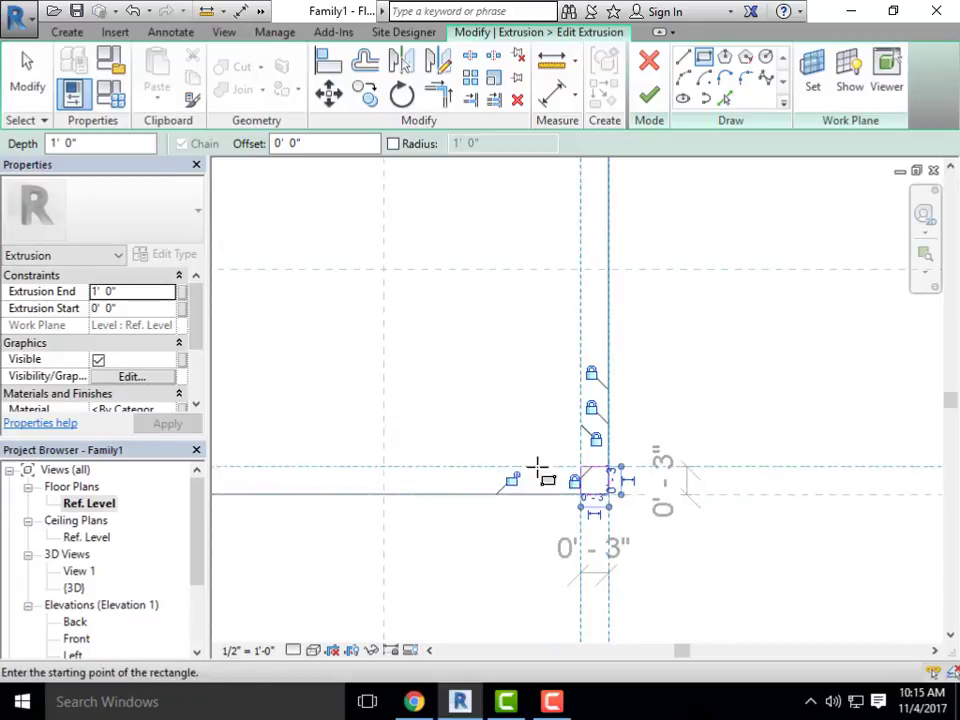
pyautogui.scroll(-2, 763, 500)
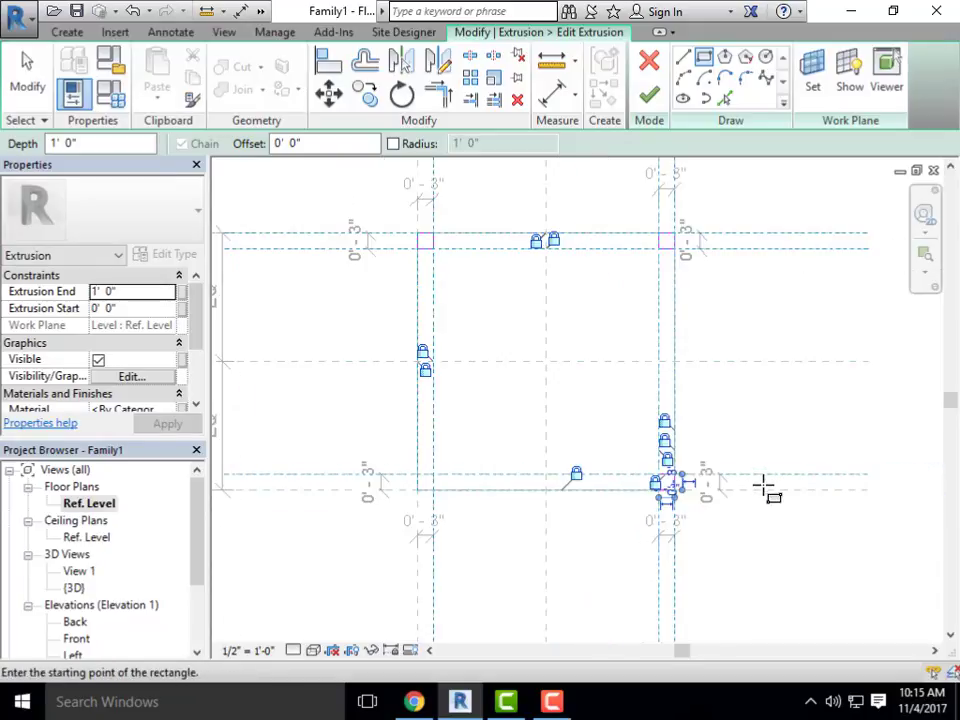
# Sketch the fourth 3" by 3" rectangular leg between the reference planes at the table's lower-left corner
pyautogui.scroll(2, 430, 450)
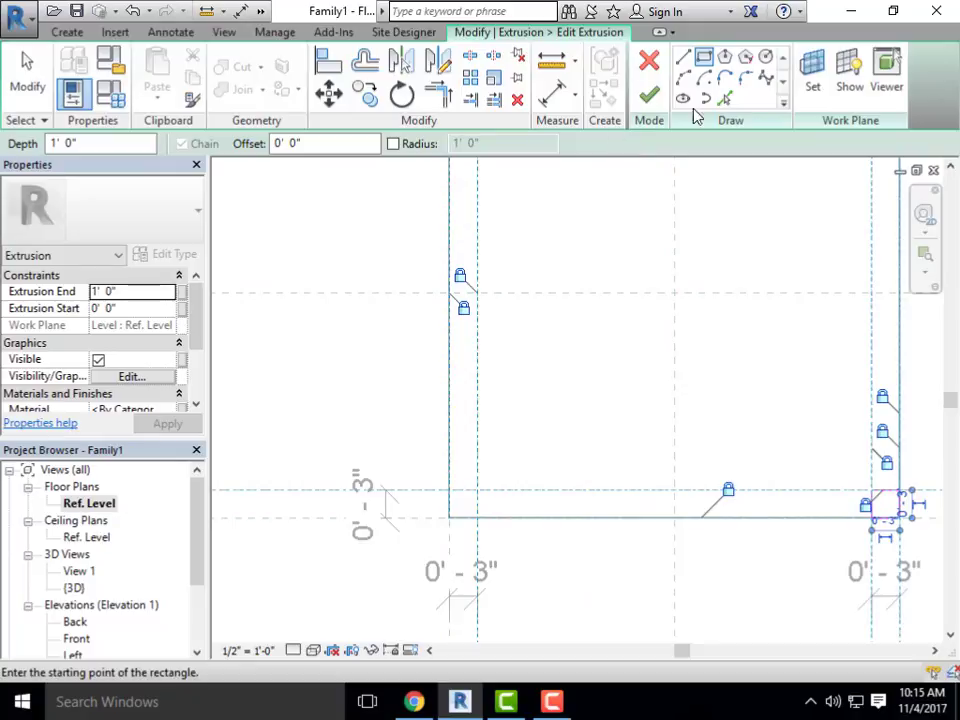
pyautogui.scroll(2, 467, 505)
pyautogui.click(439, 481)
pyautogui.click(478, 516)
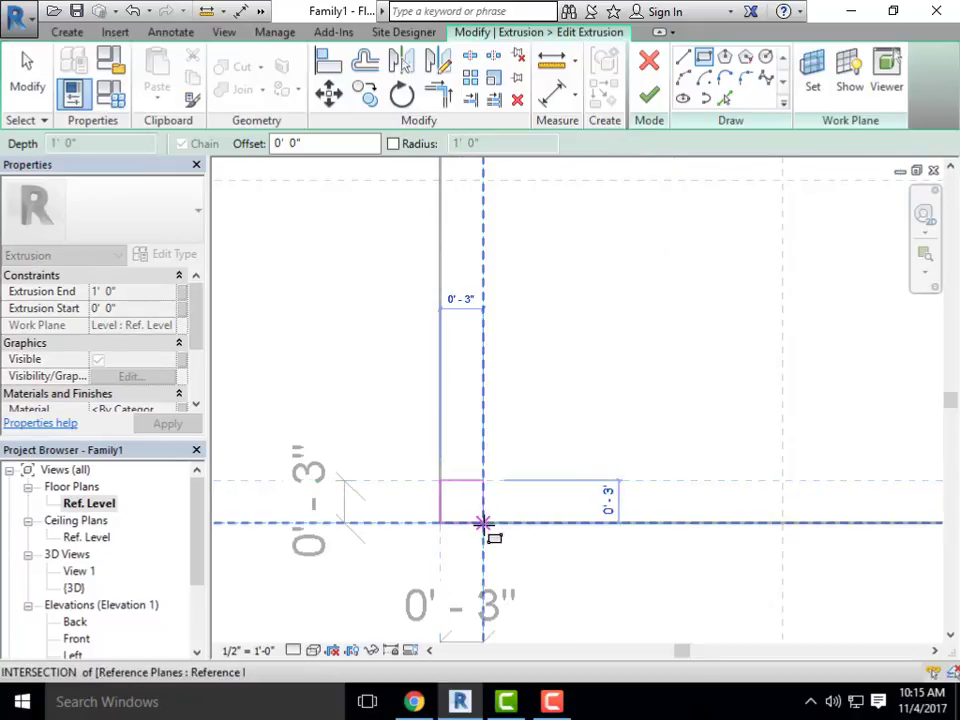
# Lock the lower-left leg's sides to the reference planes and finish editing the leg extrusion
pyautogui.scroll(-1, 560, 425)
pyautogui.scroll(2, 515, 440)
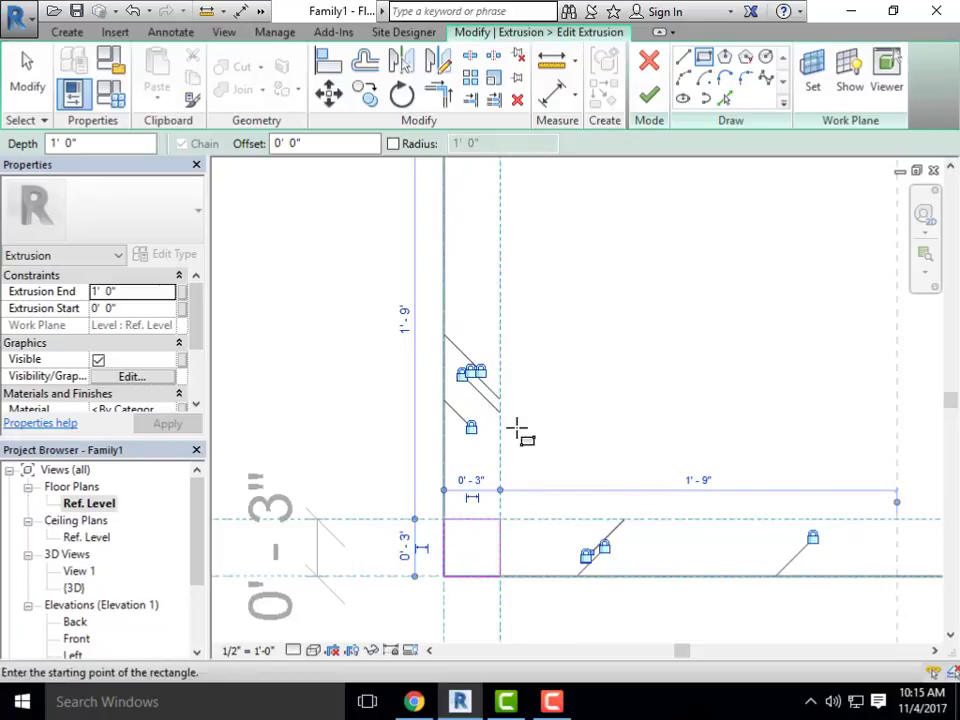
pyautogui.scroll(-3, 520, 432)
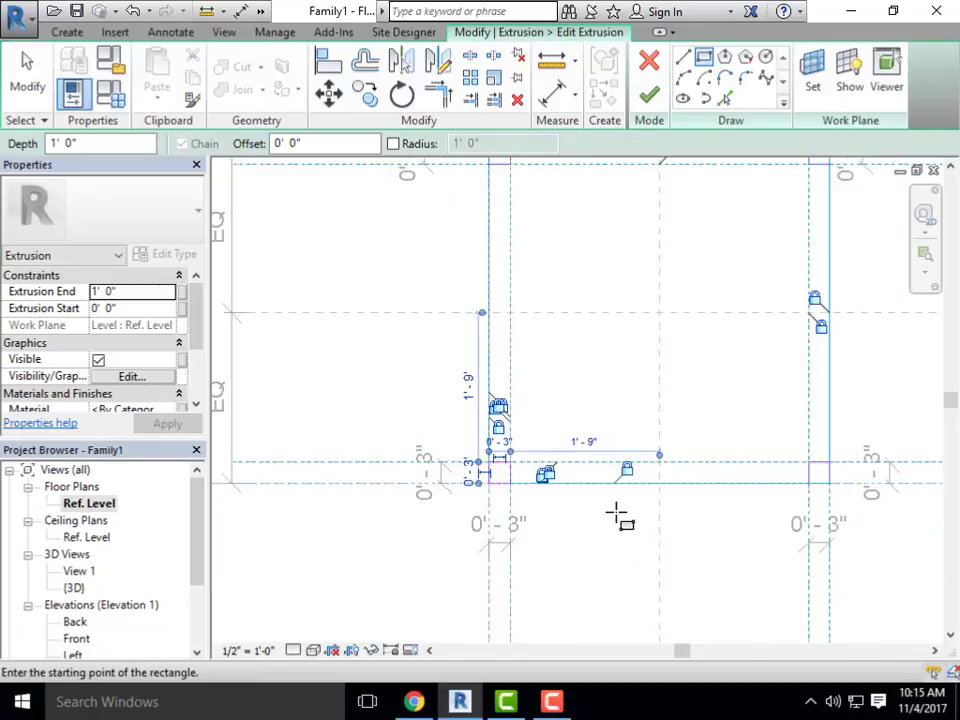
pyautogui.scroll(1, 490, 455)
pyautogui.scroll(5, 490, 455)
pyautogui.scroll(-1, 491, 326)
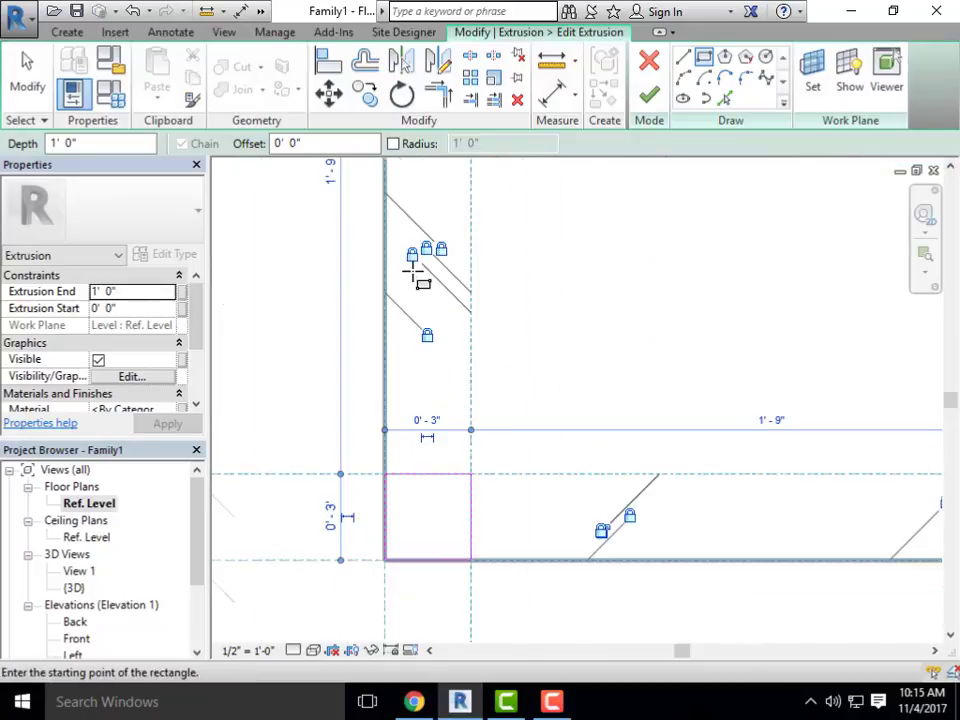
pyautogui.scroll(4, 510, 440)
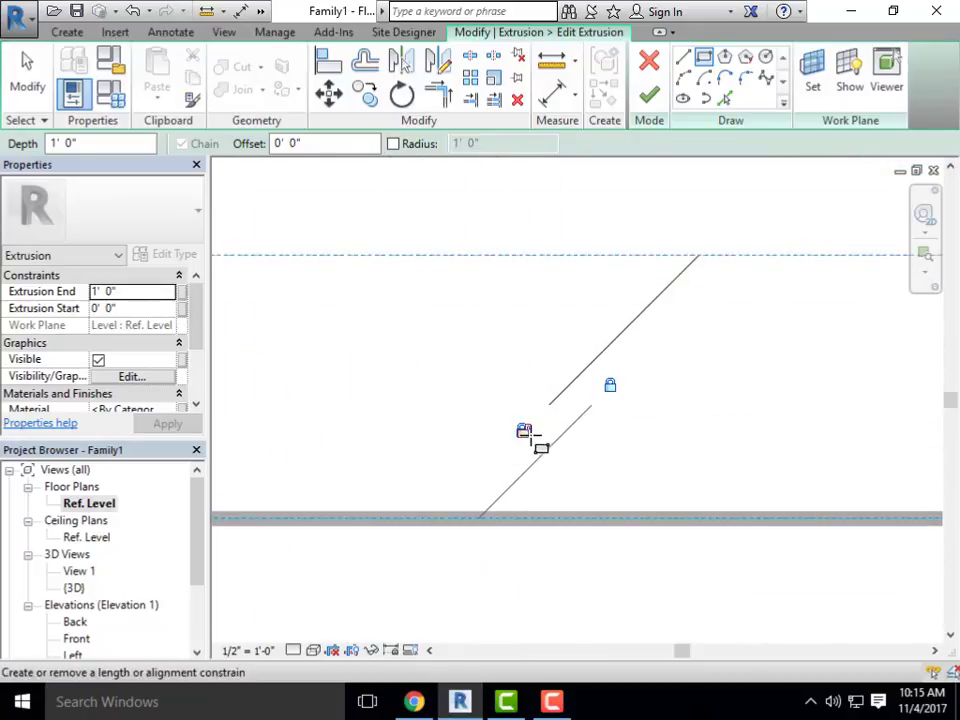
pyautogui.scroll(-9, 692, 476)
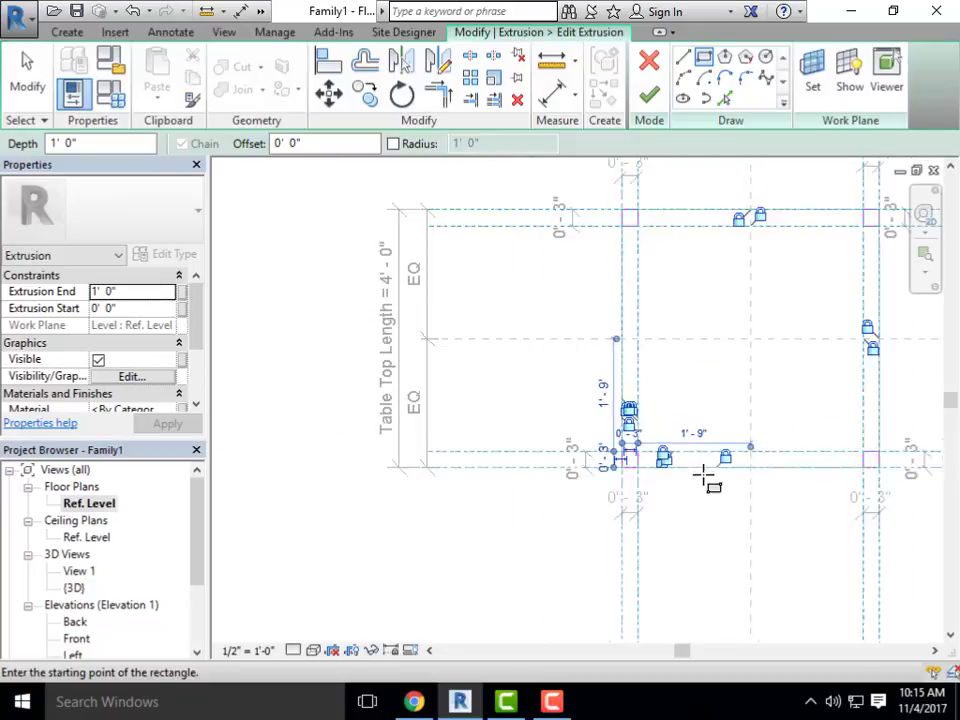
pyautogui.scroll(2, 702, 476)
pyautogui.moveTo(751, 499); pyautogui.dragTo(551, 497, button='middle')
pyautogui.scroll(-2, 551, 497)
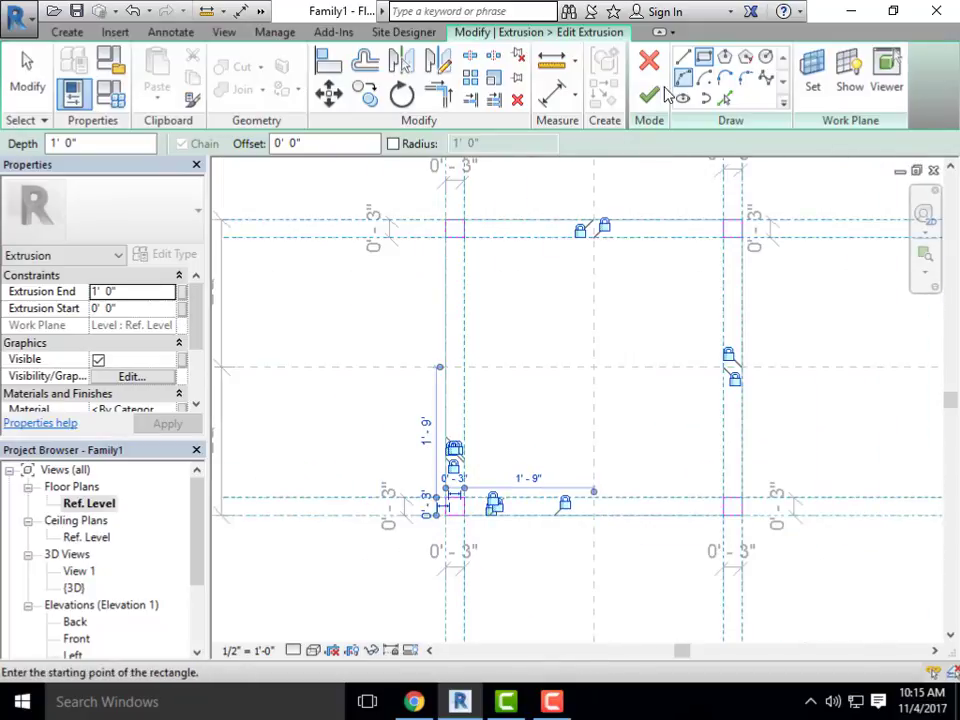
pyautogui.click(650, 97)
# Deselect the legs and open the Back elevation to examine their height relative to the table top
pyautogui.scroll(-4, 650, 264)
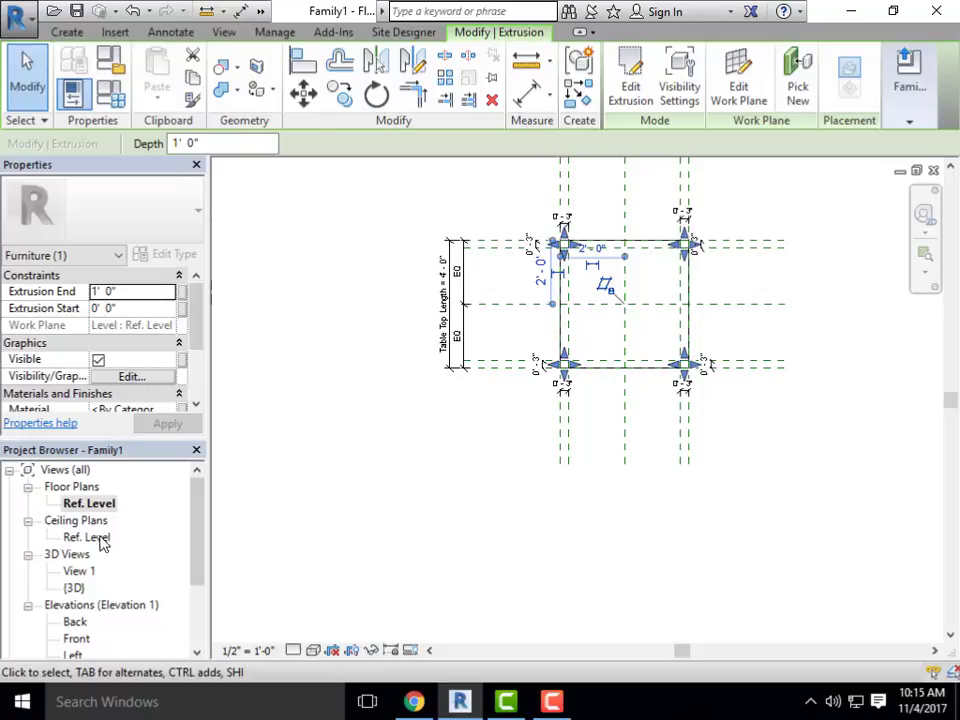
pyautogui.click(557, 494)
pyautogui.scroll(2, 680, 340)
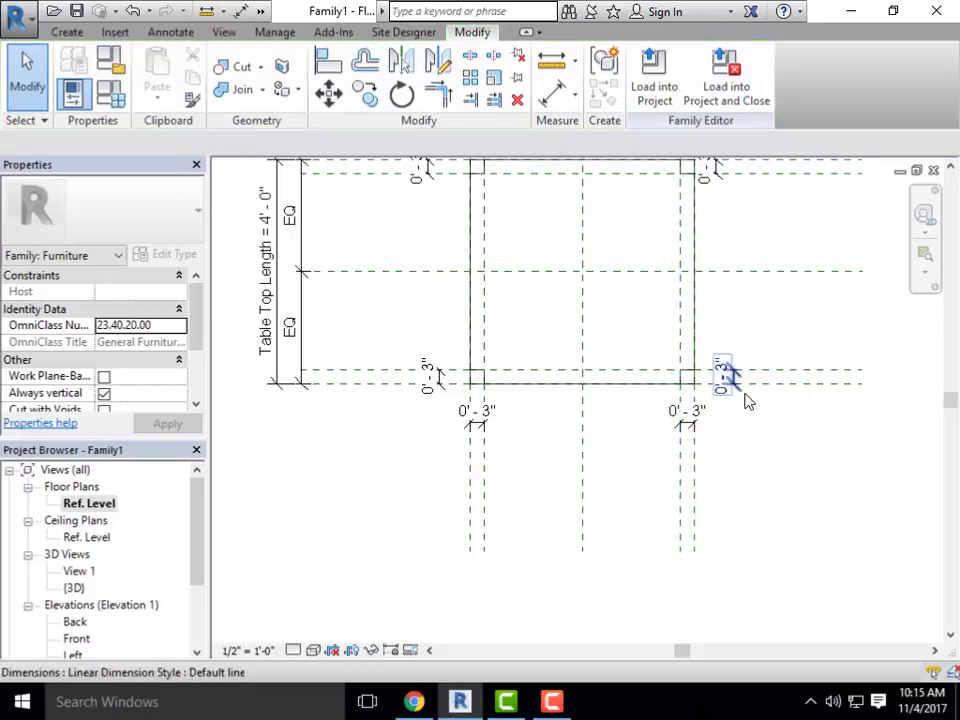
pyautogui.moveTo(697, 494); pyautogui.dragTo(647, 496, button='middle')
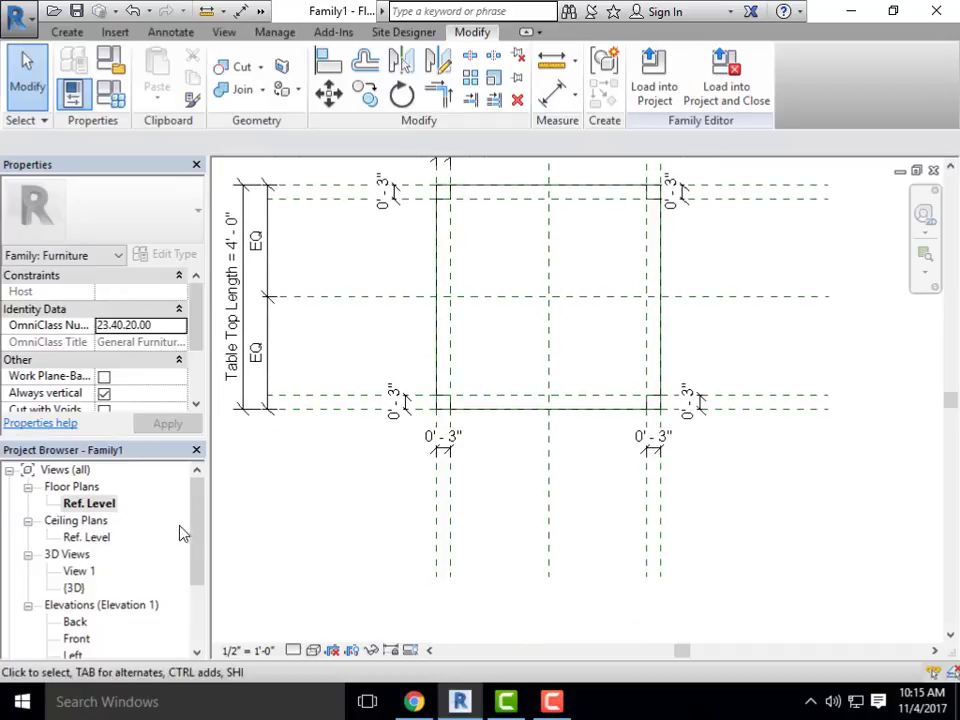
pyautogui.doubleClick(76, 623)
pyautogui.scroll(3, 624, 452)
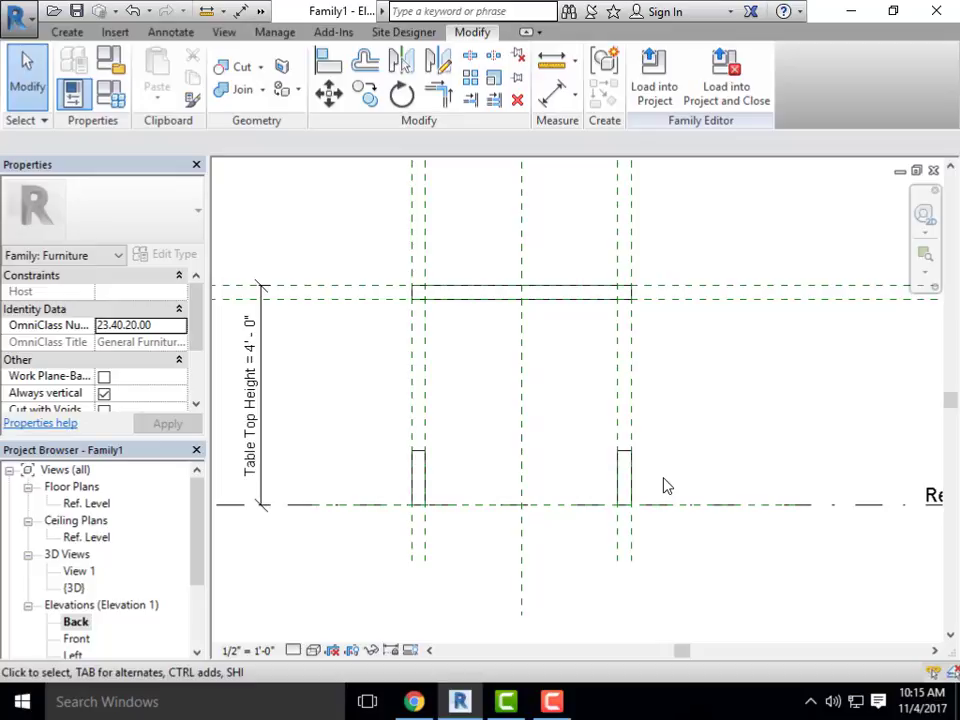
pyautogui.scroll(-3, 602, 336)
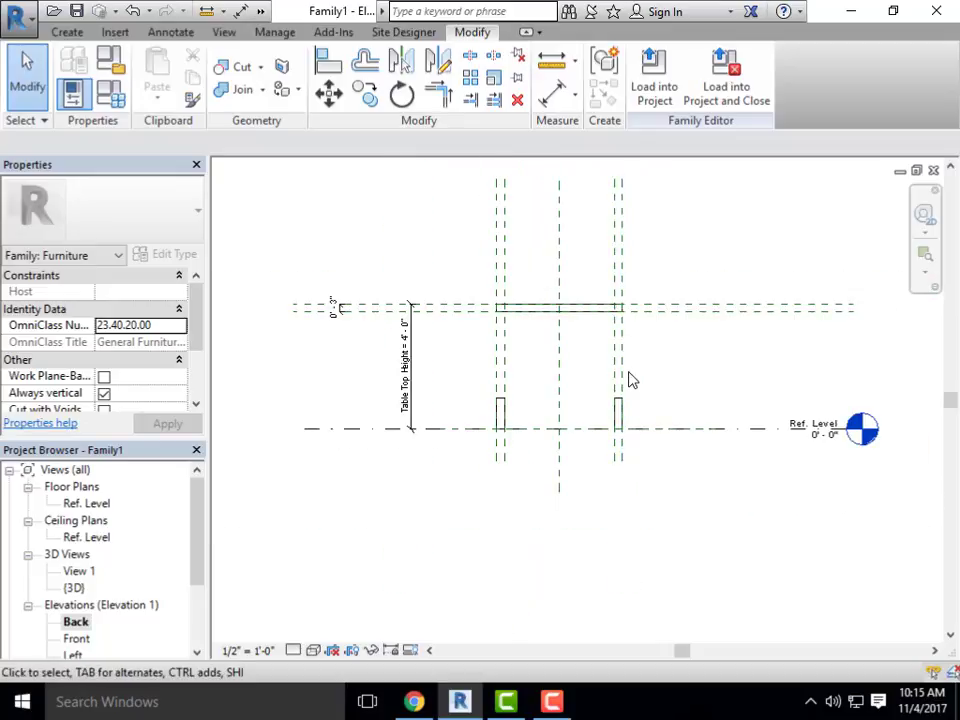
pyautogui.scroll(1, 631, 425)
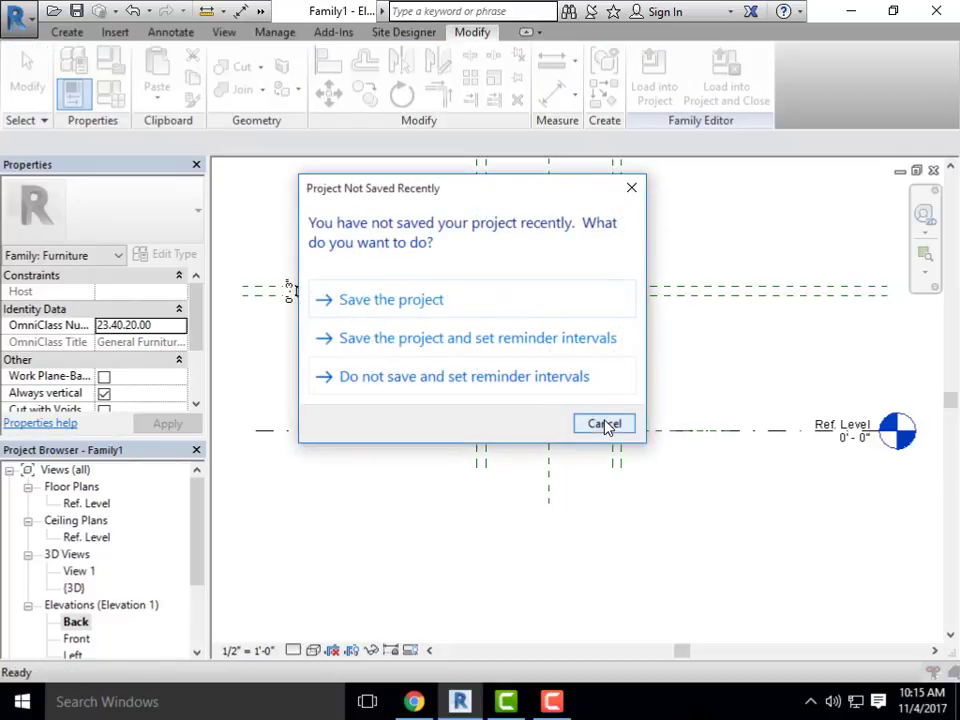
# Dismiss the save reminder, then align the tops of the legs to the reference plane under the tabletop and lock the alignment
pyautogui.click(604, 423)
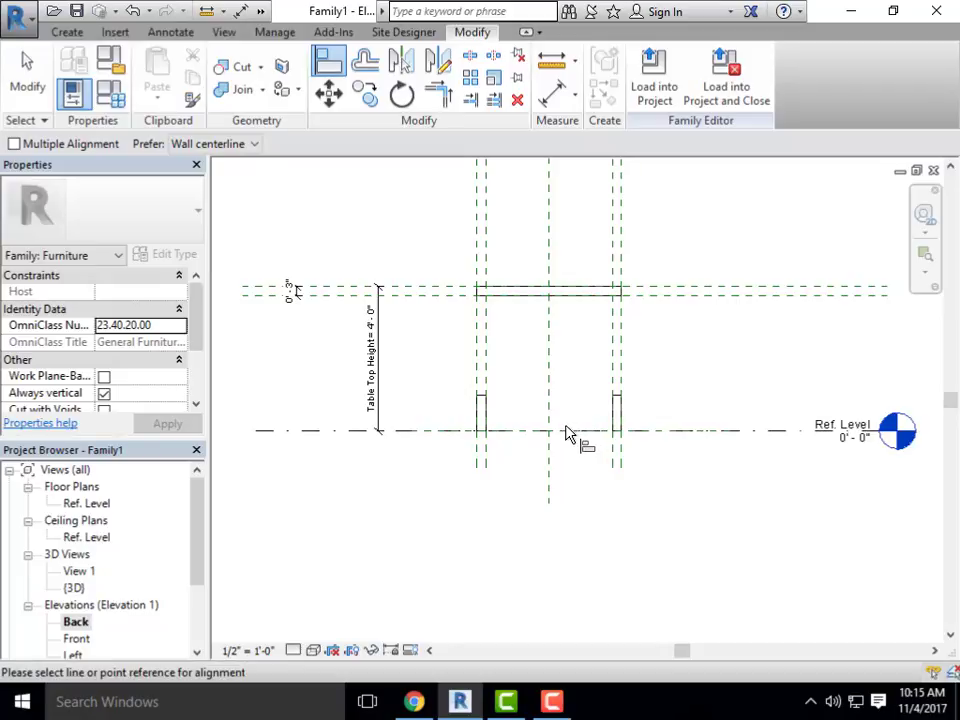
pyautogui.scroll(2, 420, 270)
pyautogui.scroll(1, 420, 270)
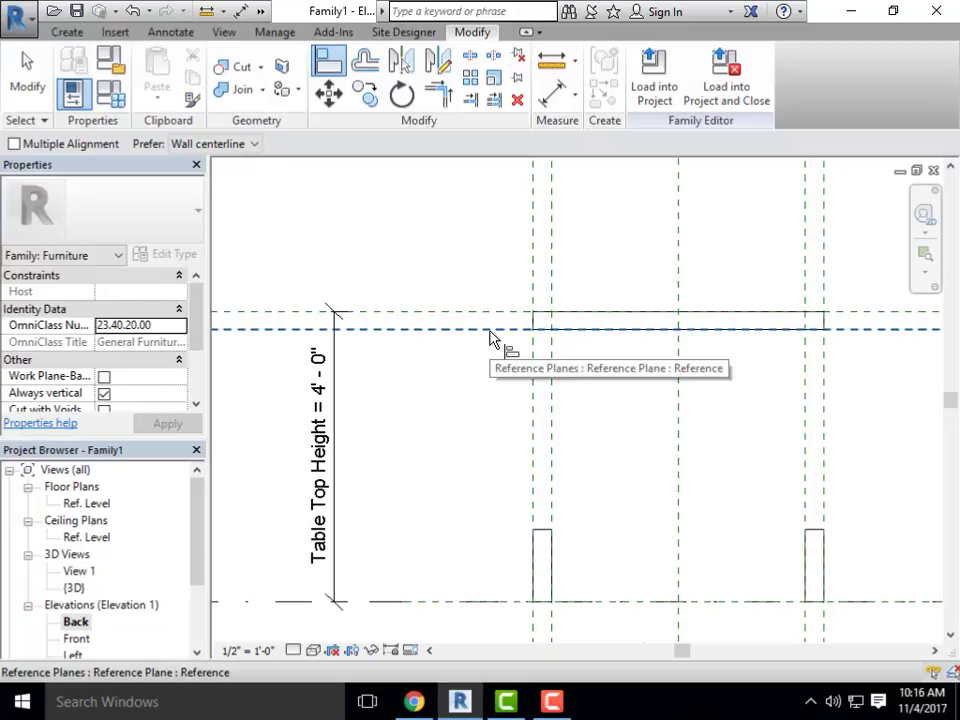
pyautogui.click(490, 331)
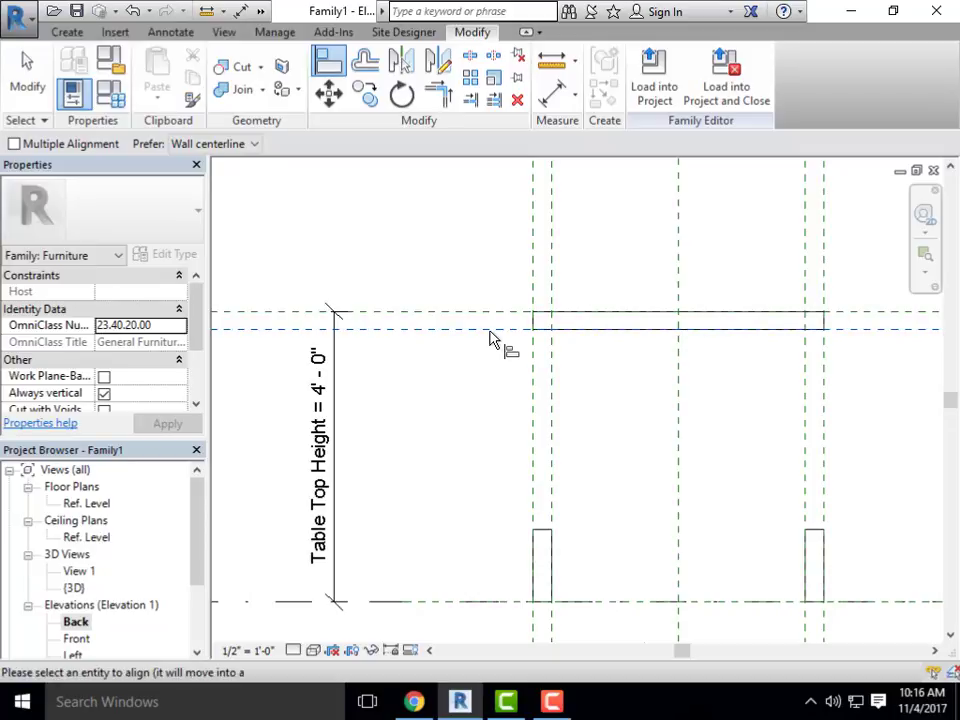
pyautogui.click(541, 532)
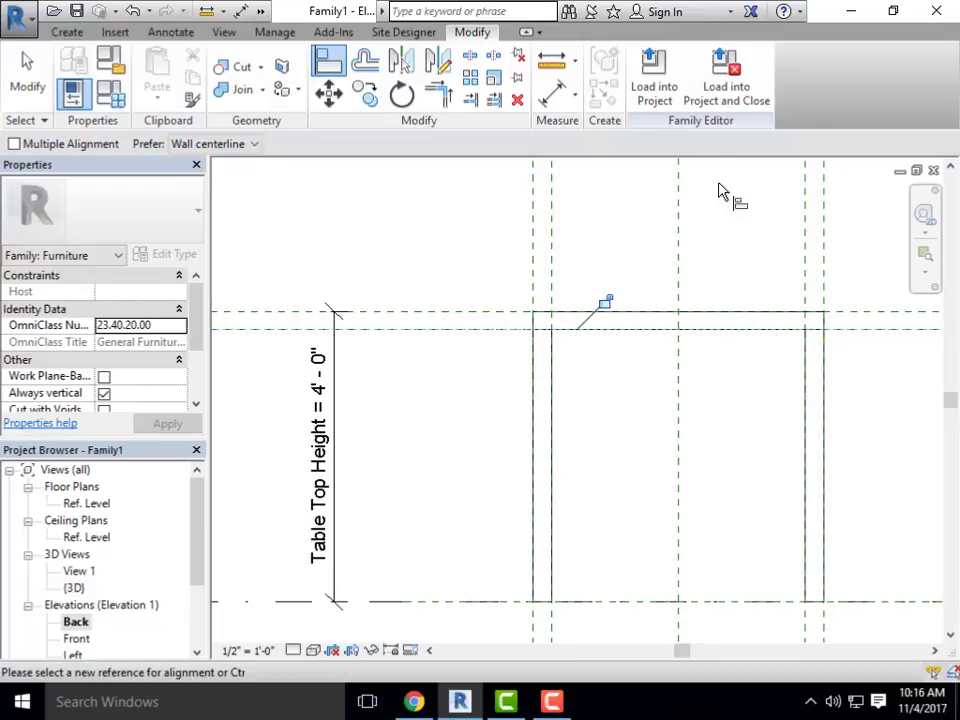
pyautogui.click(605, 301)
pyautogui.scroll(-3, 574, 332)
pyautogui.press('Escape')
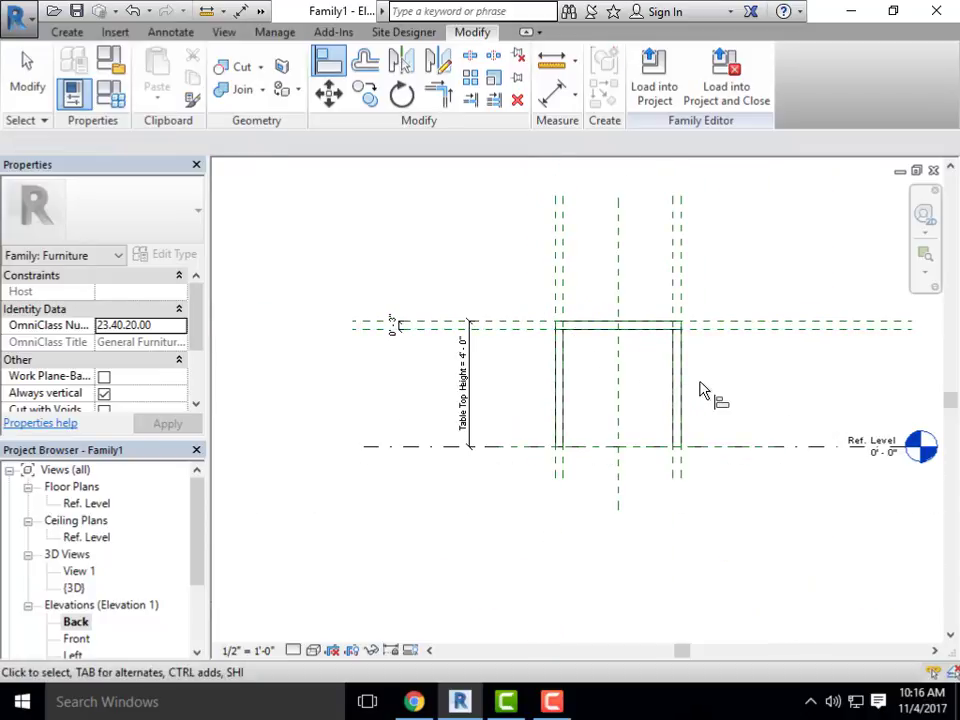
pyautogui.press('Escape')
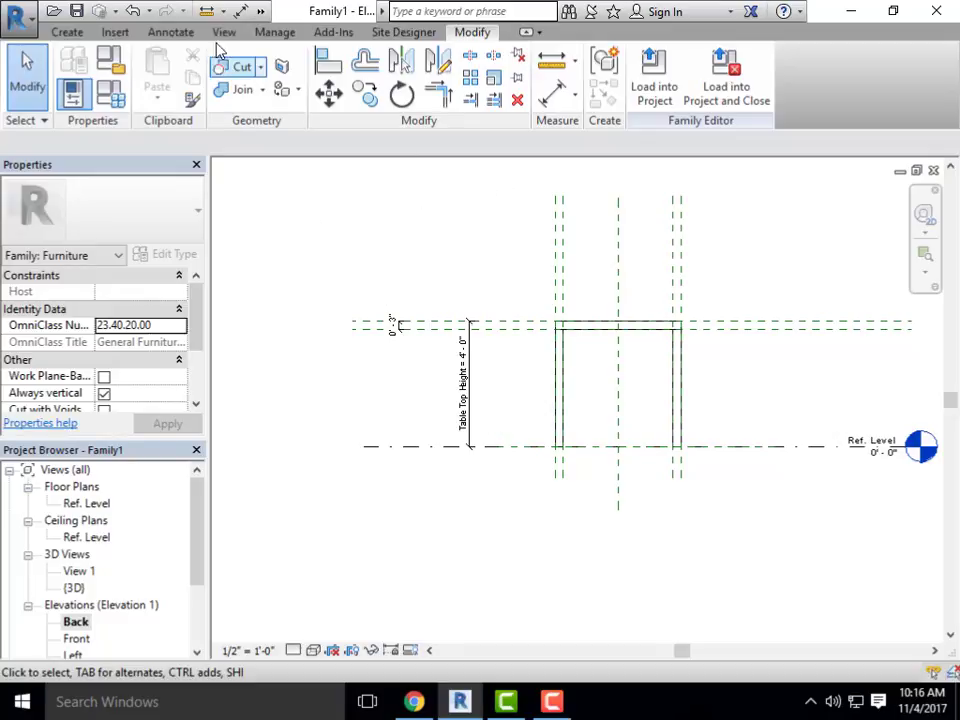
# Switch to the 3D view and set the Table Top Height family parameter to 2' 6"
pyautogui.click(260, 11)
pyautogui.click(317, 40)
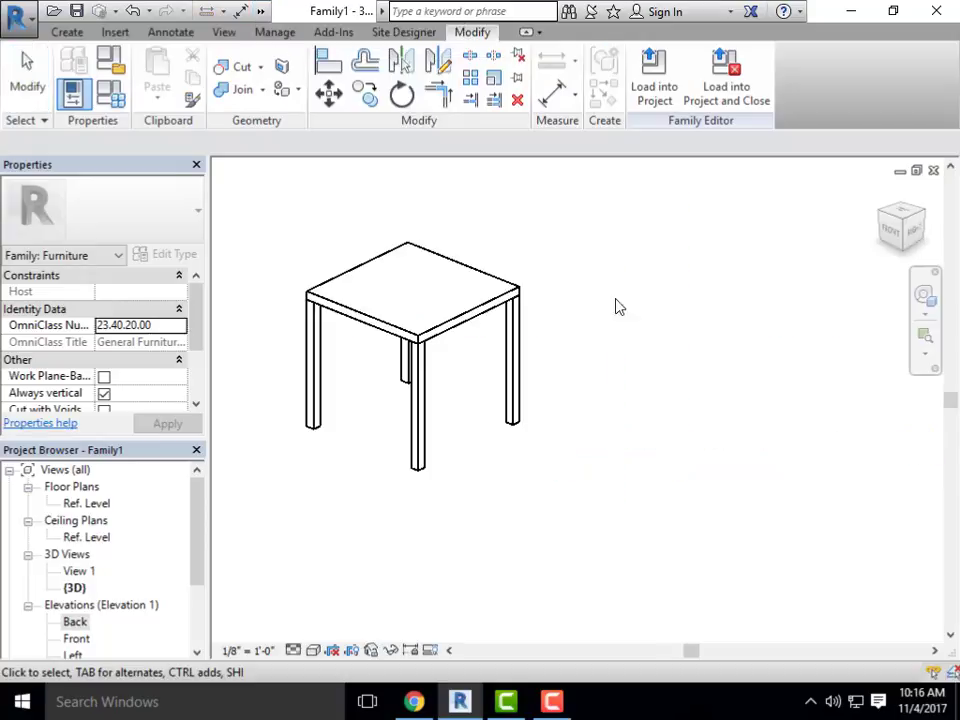
pyautogui.scroll(1, 448, 367)
pyautogui.moveTo(448, 367); pyautogui.dragTo(579, 390, button='middle')
pyautogui.moveTo(672, 406); pyautogui.dragTo(651, 441, button='middle')
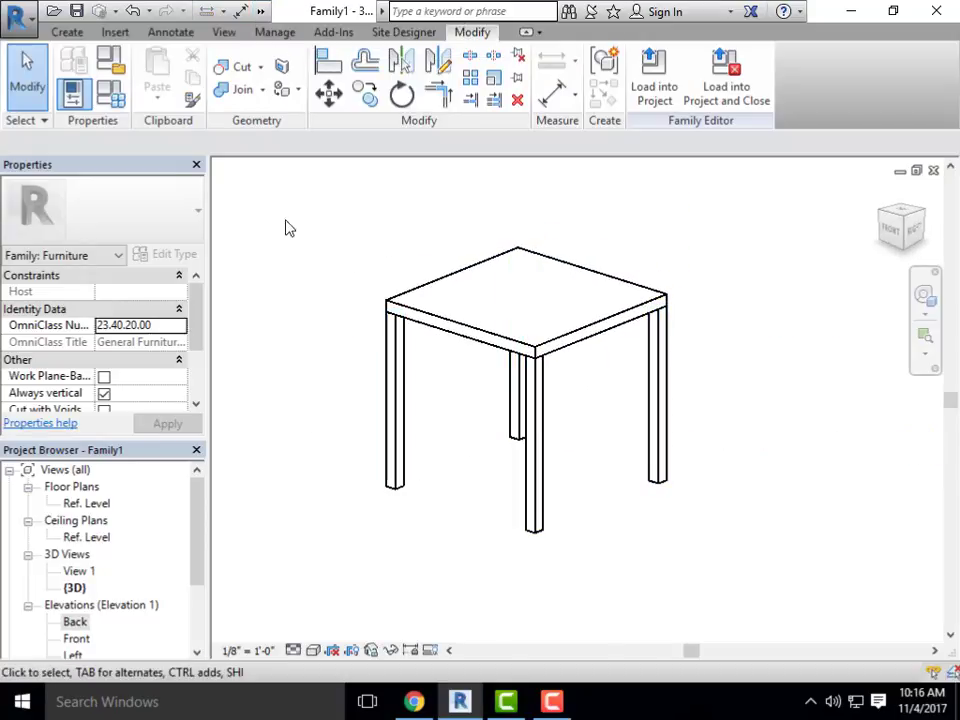
pyautogui.click(119, 90)
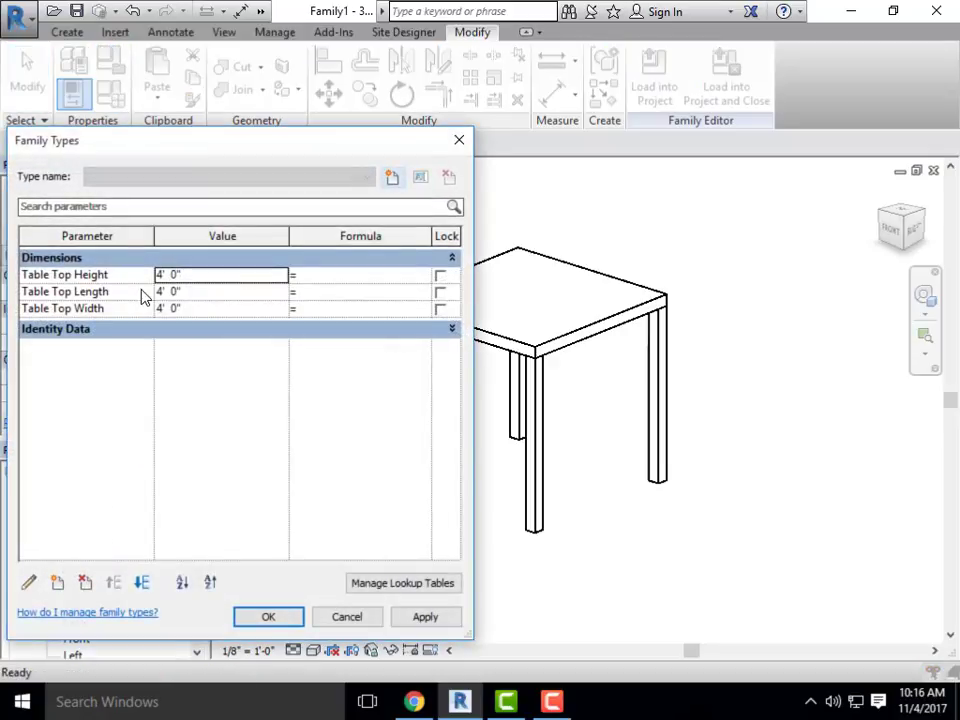
pyautogui.click(209, 280)
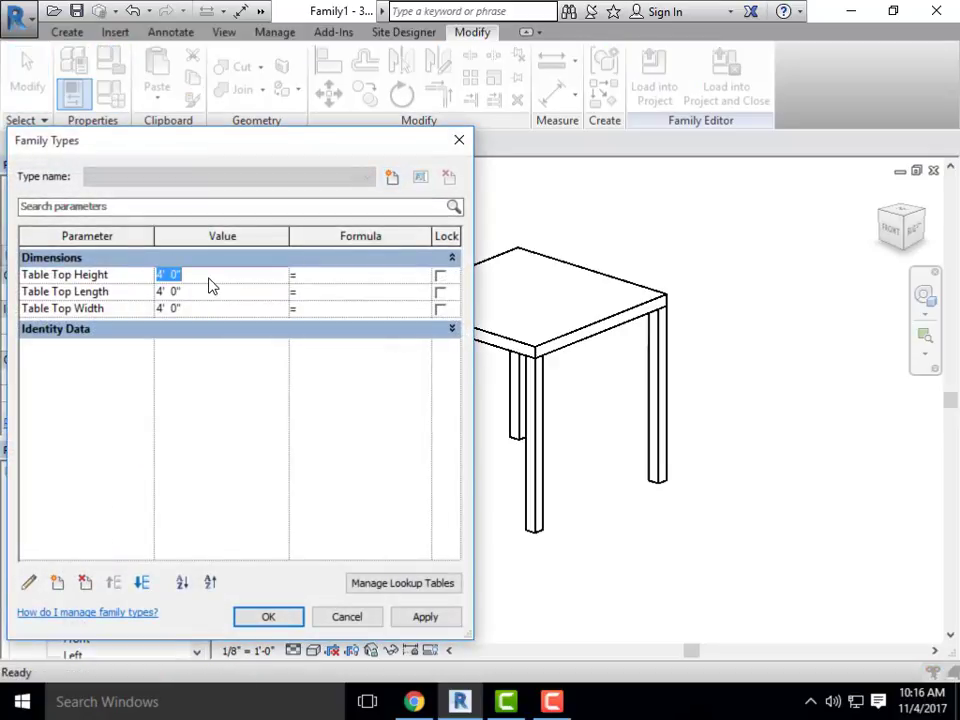
pyautogui.write("2' 6")
pyautogui.press('Tab')
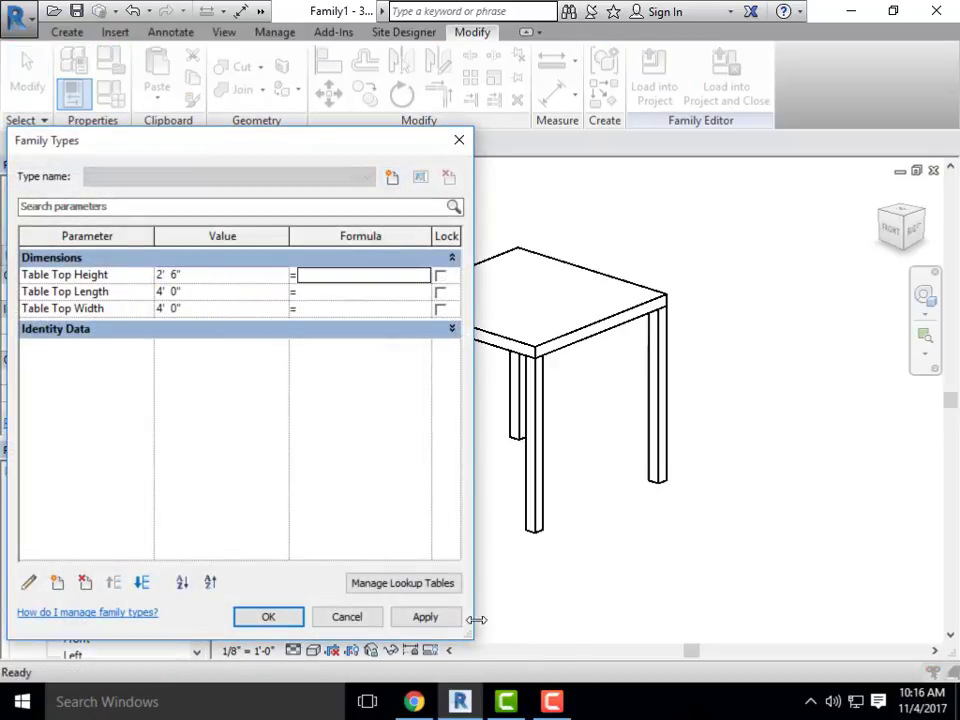
pyautogui.click(423, 617)
# Set the Table Top Length parameter to 6' and accept the family type changes
pyautogui.click(199, 294)
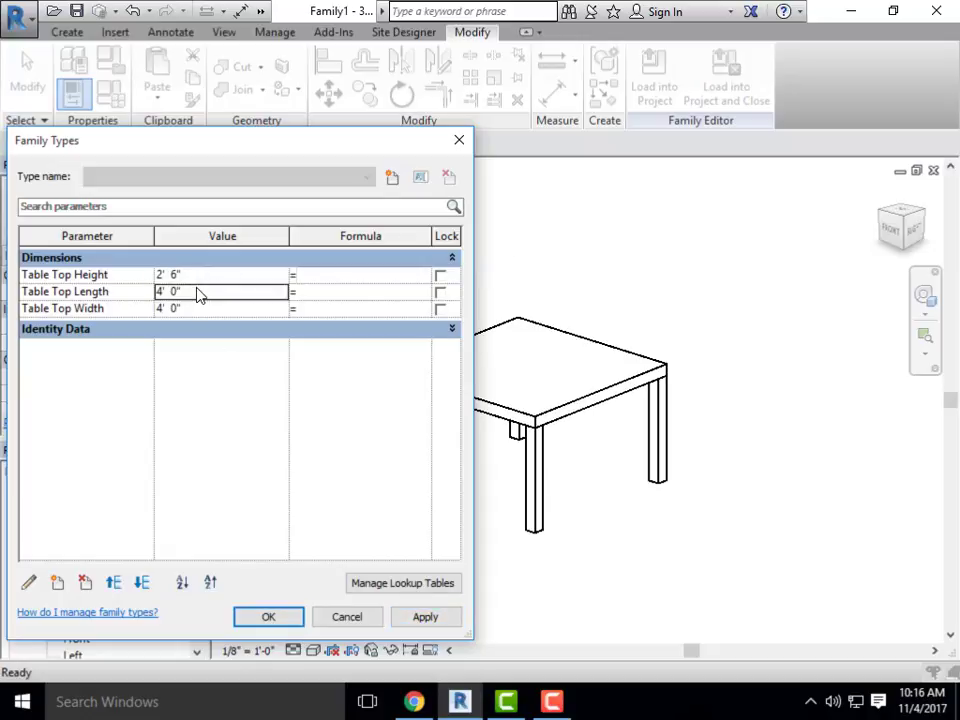
pyautogui.write('6')
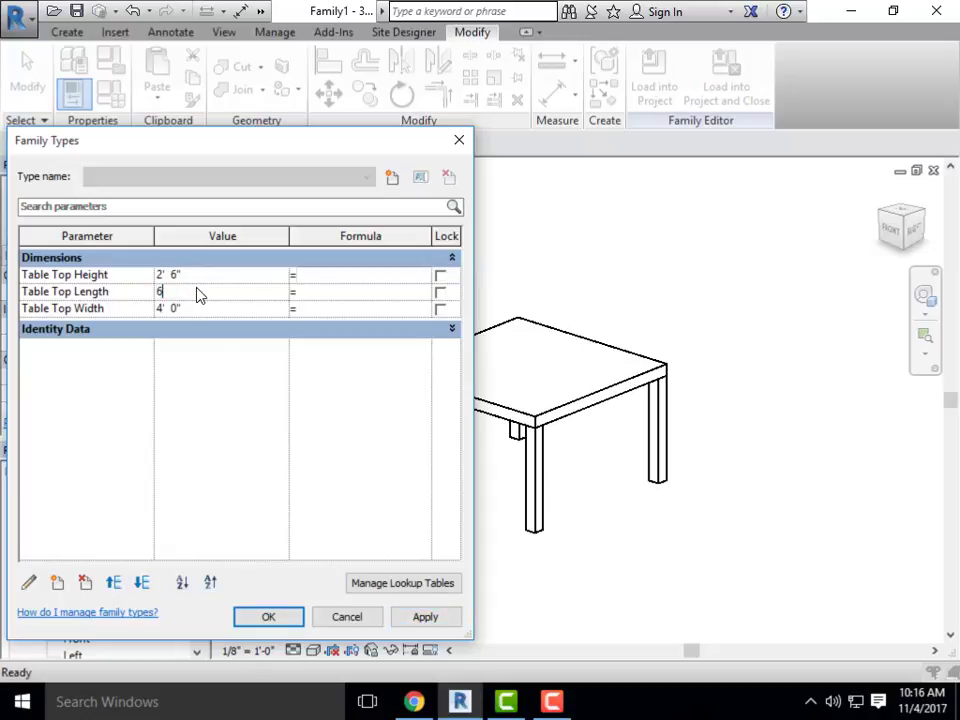
pyautogui.press('Tab')
pyautogui.click(423, 617)
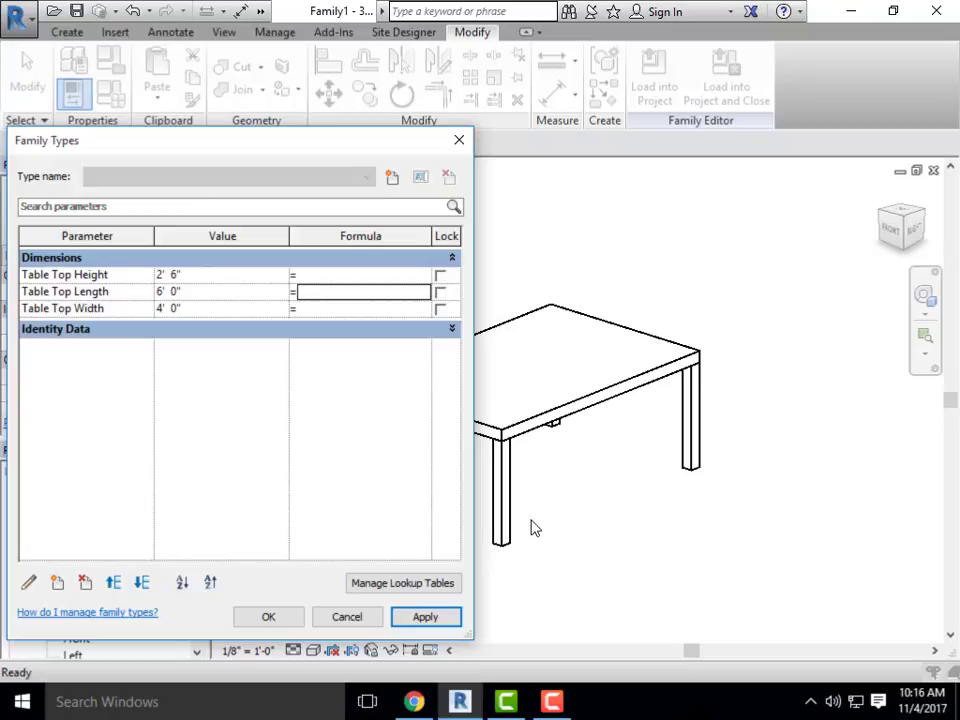
pyautogui.click(268, 619)
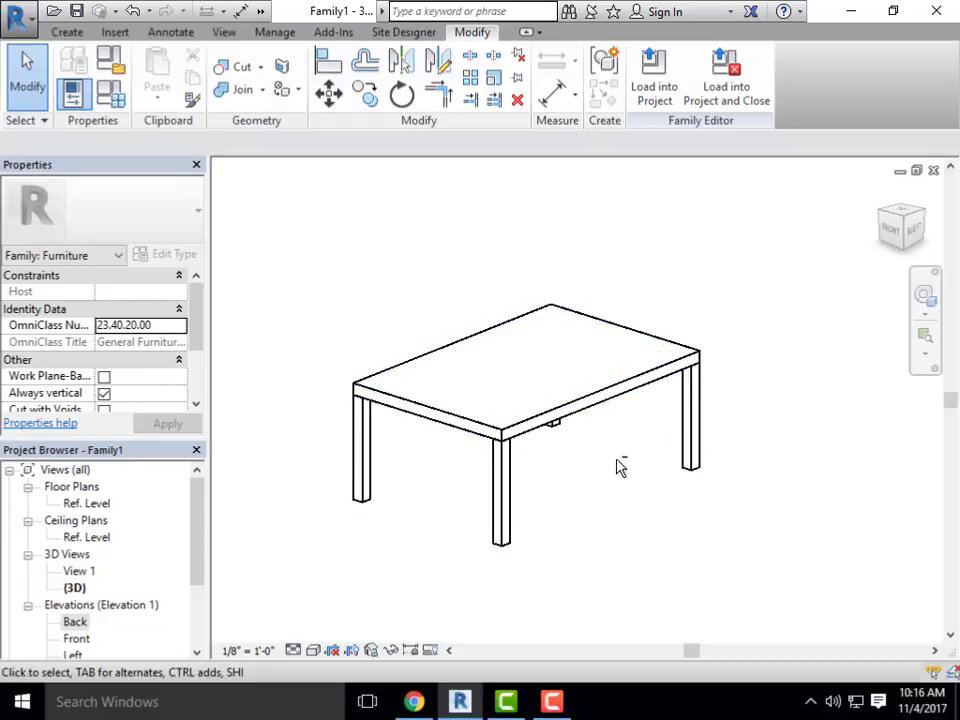
# Select the tabletop extrusion and open the family parameter association for its material
pyautogui.keyDown('shift'); pyautogui.moveTo(617, 463); pyautogui.dragTo(628, 561, button='middle'); pyautogui.keyUp('shift')
pyautogui.scroll(-2, 585, 511)
pyautogui.keyDown('shift'); pyautogui.moveTo(621, 527); pyautogui.dragTo(568, 435, button='middle'); pyautogui.keyUp('shift')
pyautogui.scroll(3, 567, 423)
pyautogui.scroll(-3, 557, 409)
pyautogui.scroll(3, 568, 435)
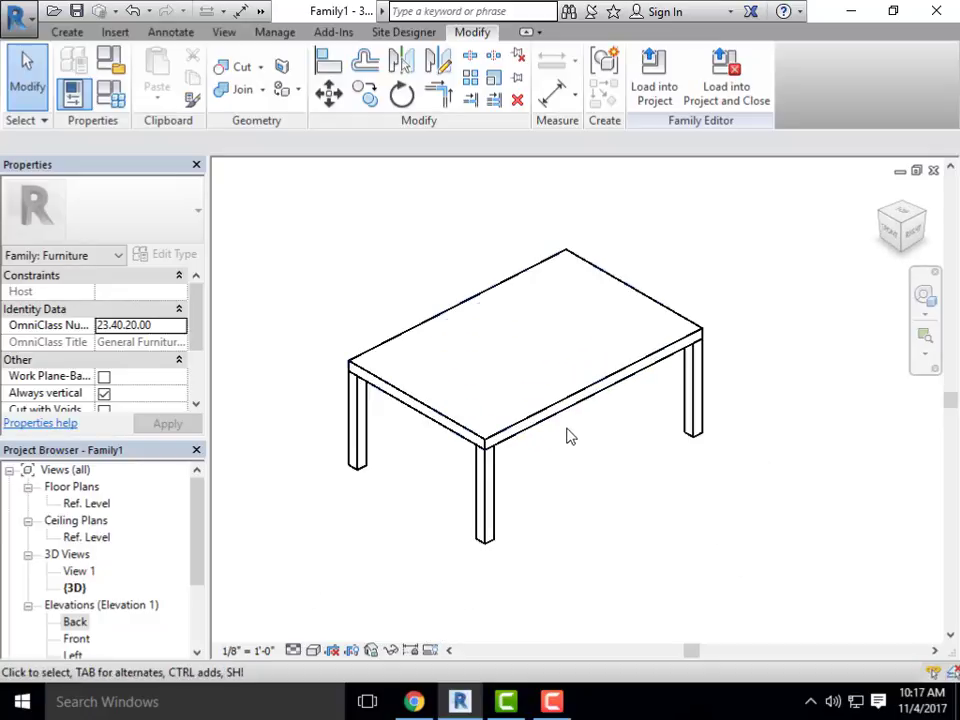
pyautogui.click(546, 416)
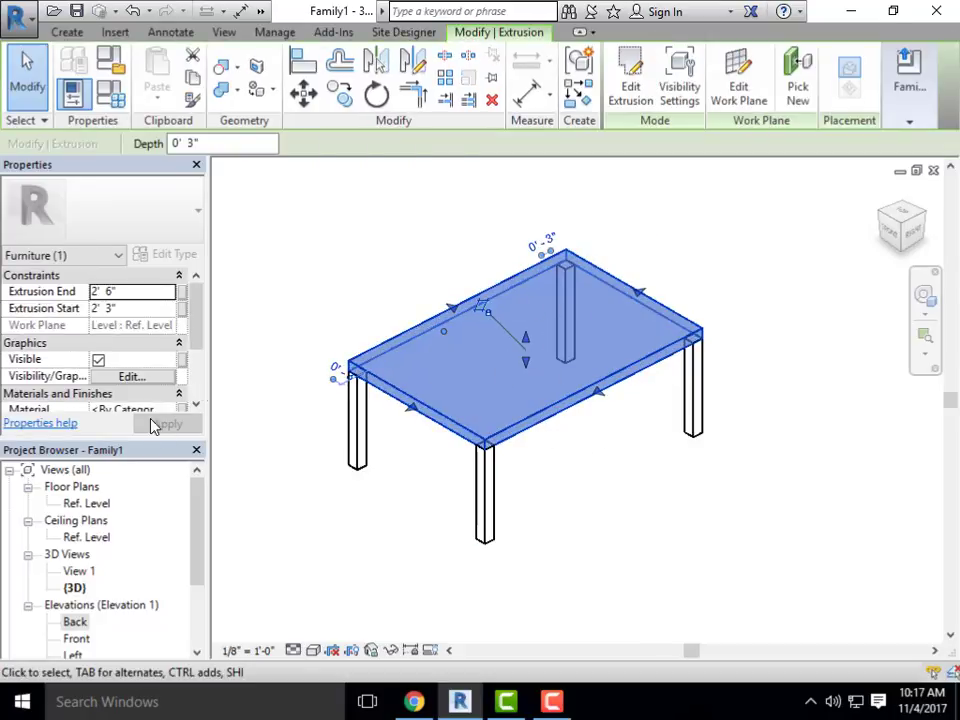
pyautogui.moveTo(199, 332); pyautogui.dragTo(198, 362)
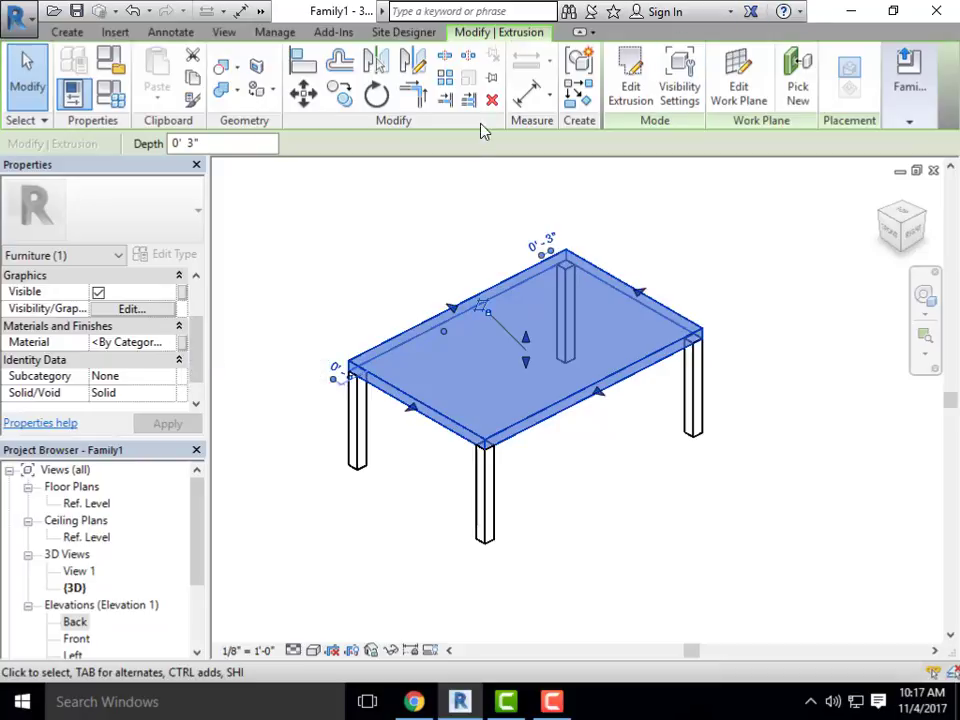
pyautogui.click(184, 343)
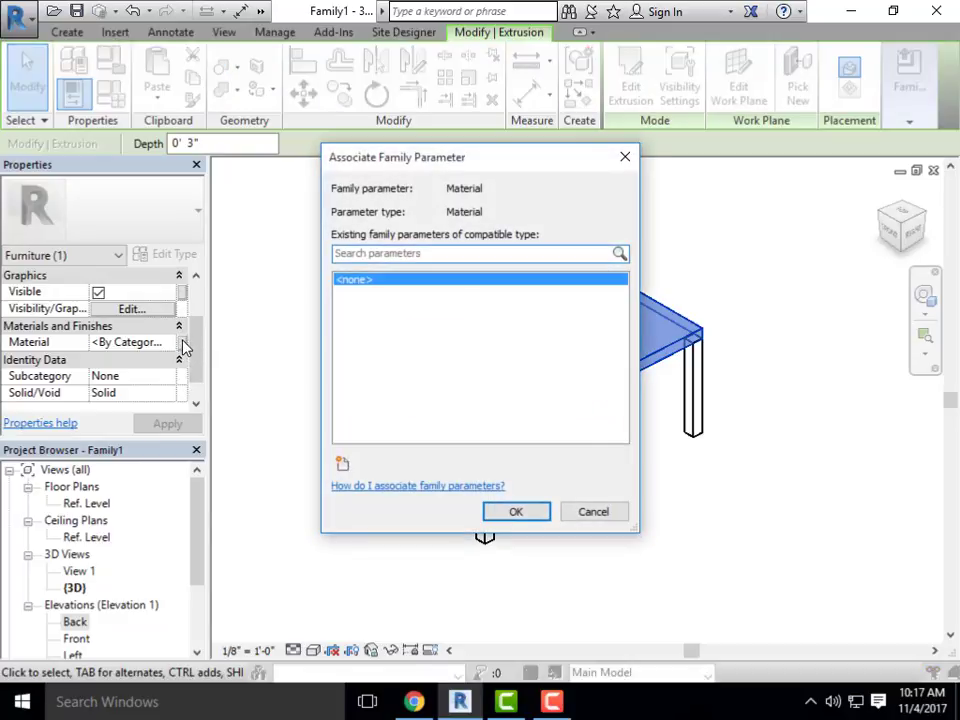
# Create the instance parameter "Table Top Finish" under Materials and Finishes and associate it with the tabletop's material
pyautogui.click(343, 466)
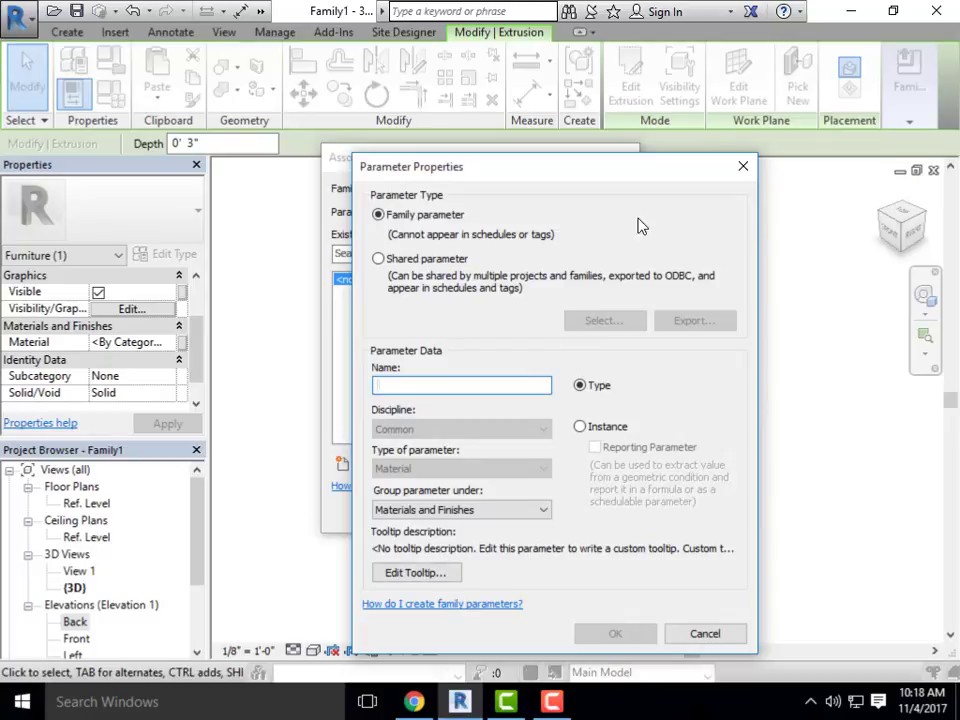
pyautogui.moveTo(557, 177); pyautogui.dragTo(535, 129)
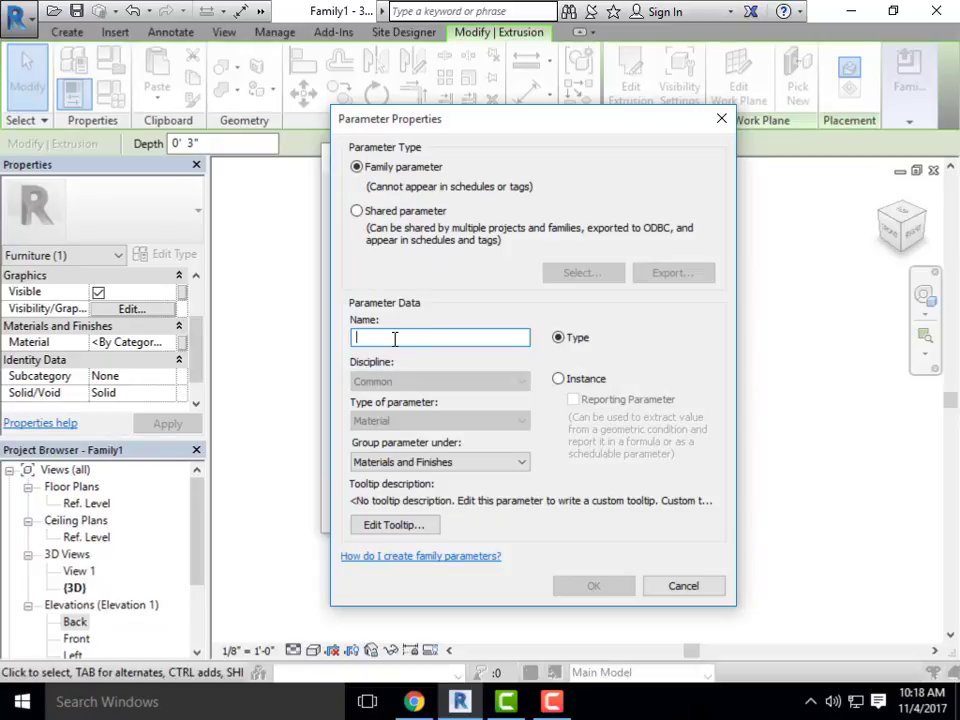
pyautogui.write('Table Top Finish')
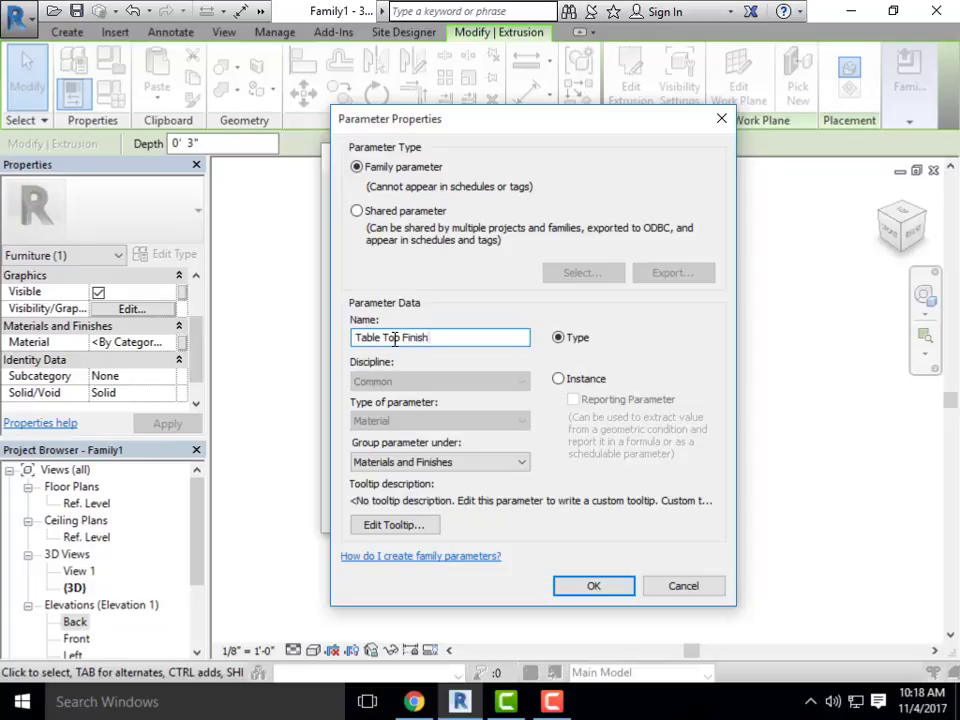
pyautogui.click(559, 380)
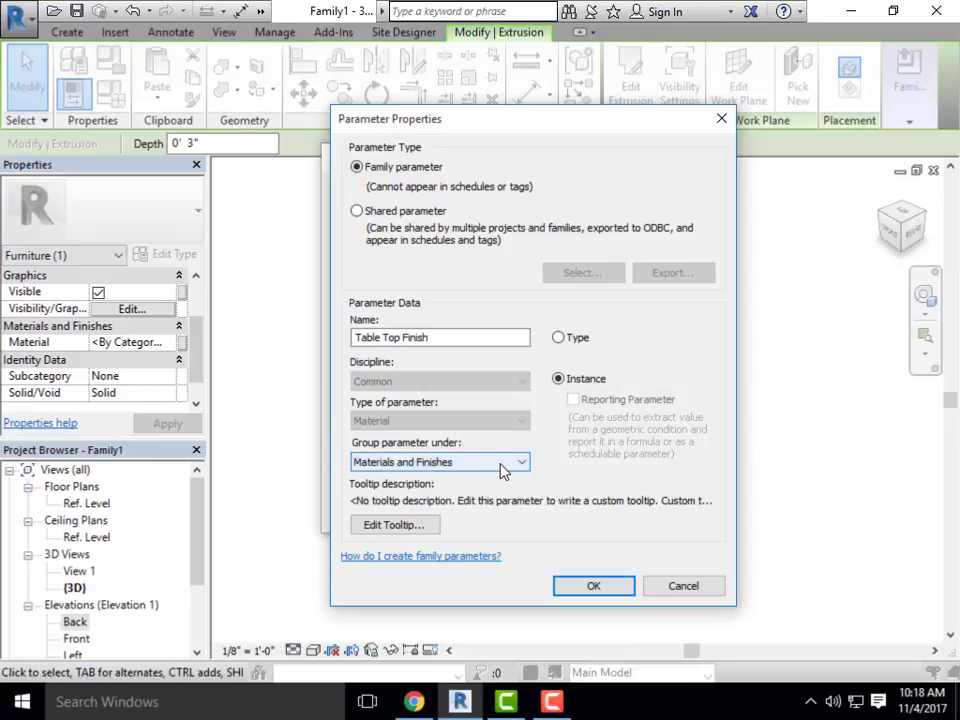
pyautogui.click(608, 592)
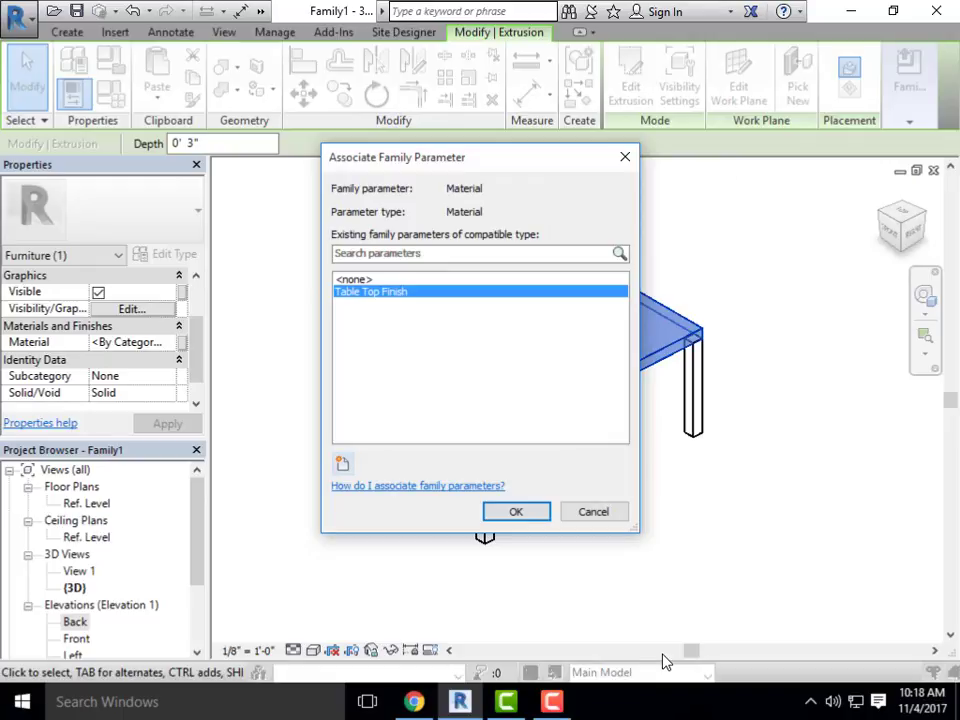
pyautogui.click(517, 514)
pyautogui.click(637, 587)
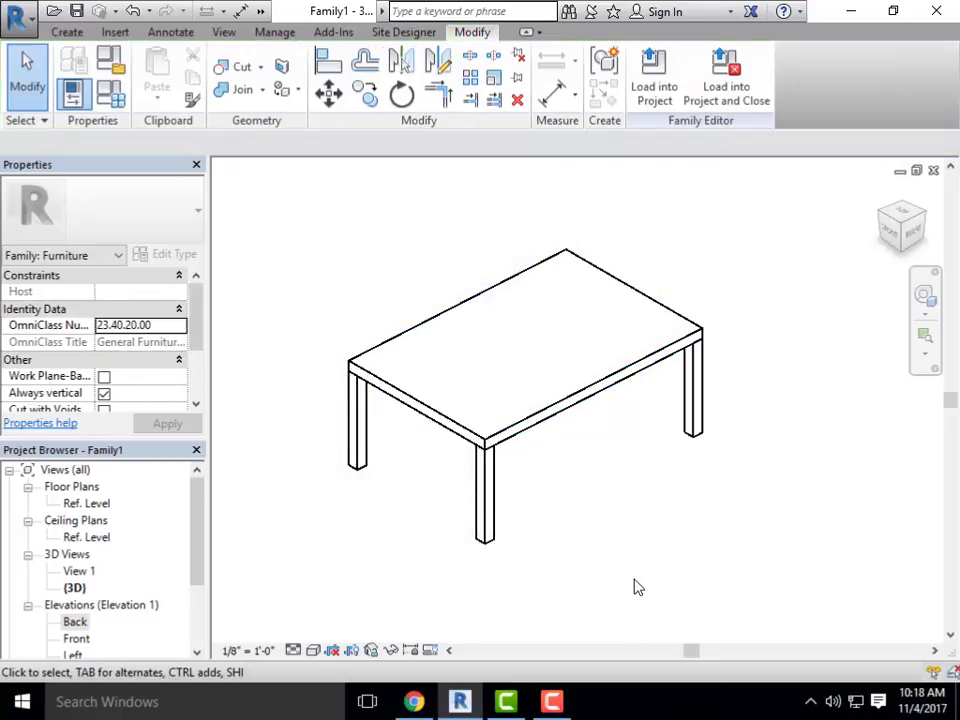
# Associate the legs' material with a new instance parameter named "Table Leg Finish" and deselect the legs
pyautogui.click(466, 480)
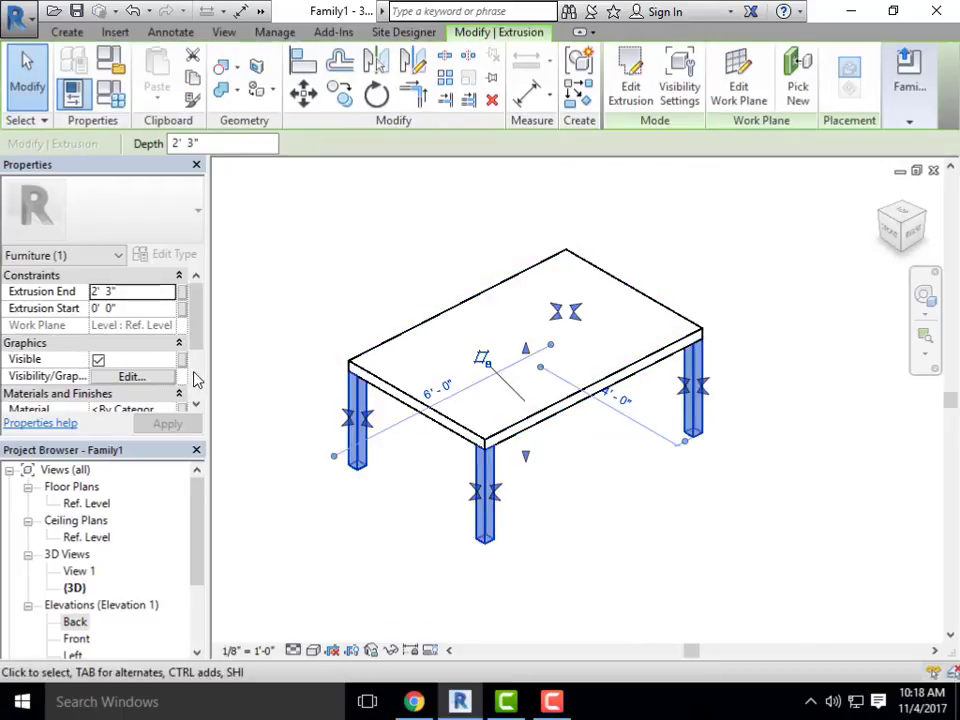
pyautogui.click(185, 409)
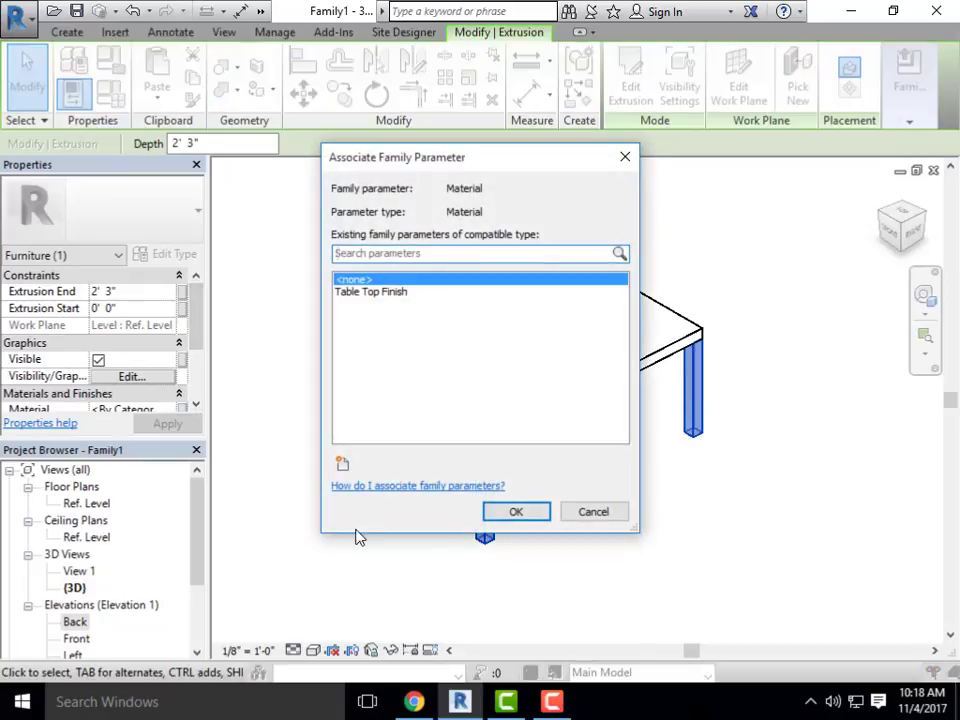
pyautogui.click(342, 465)
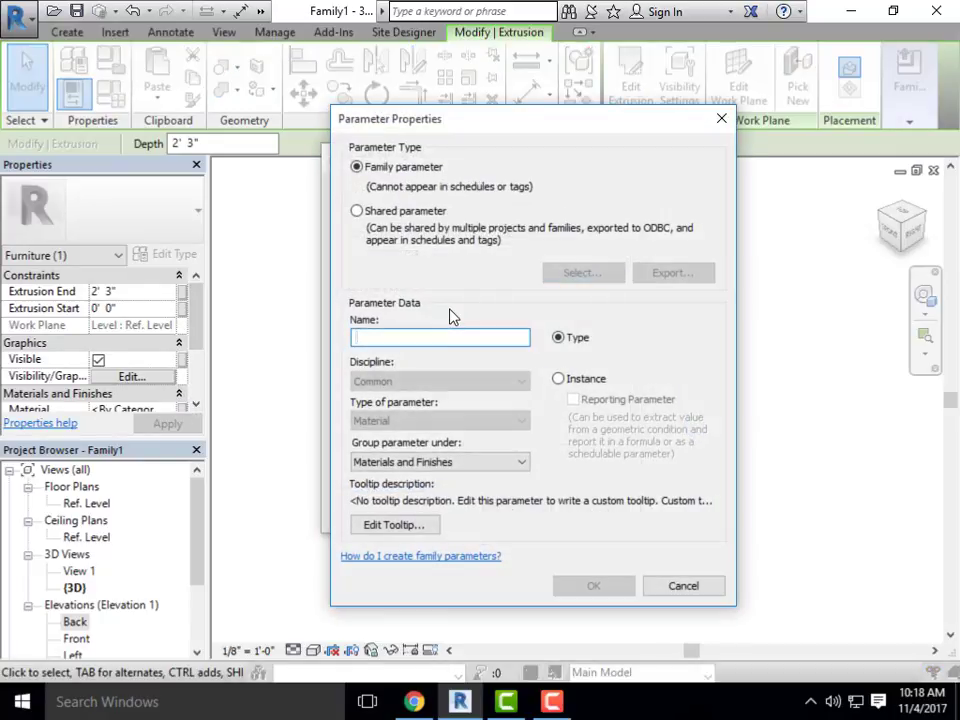
pyautogui.write('Table Leg ')
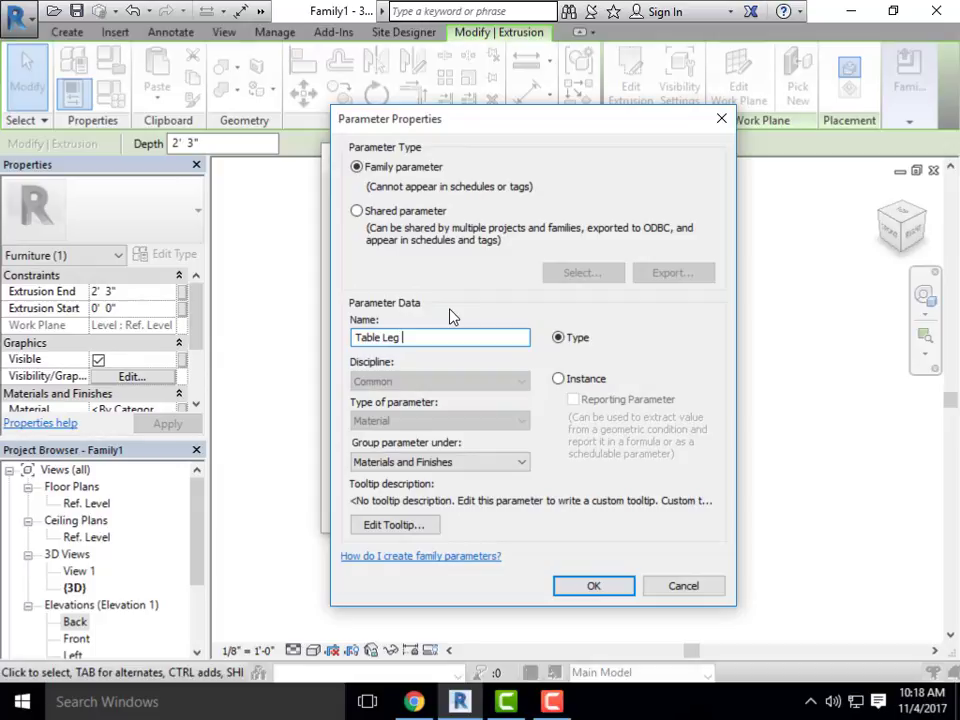
pyautogui.write('Finish')
pyautogui.click(559, 381)
pyautogui.click(598, 586)
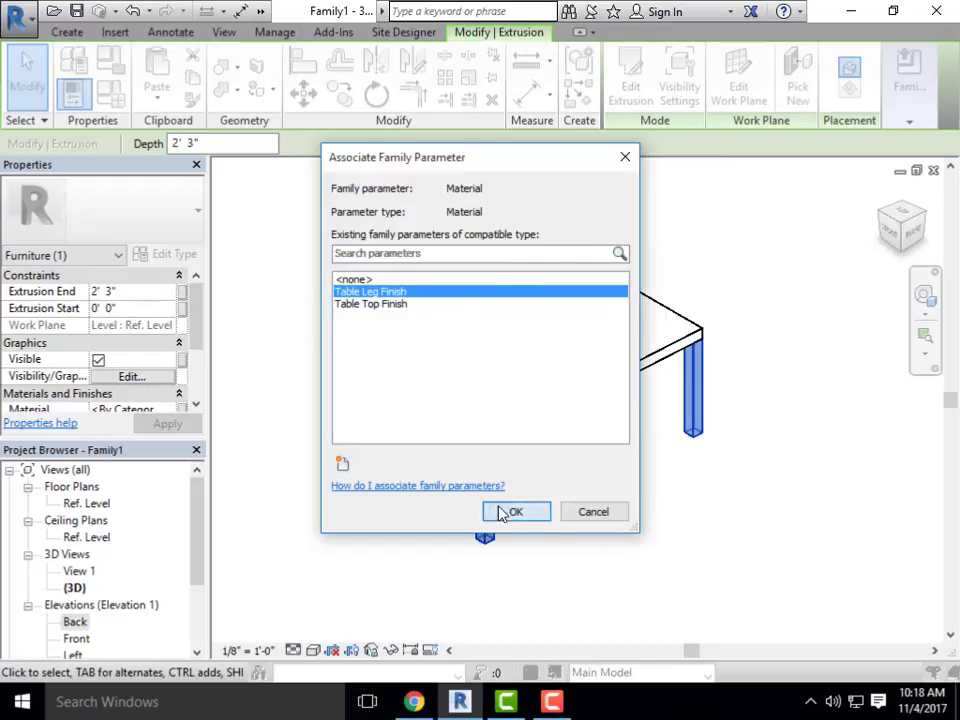
pyautogui.click(508, 510)
pyautogui.click(733, 581)
pyautogui.scroll(-2, 707, 568)
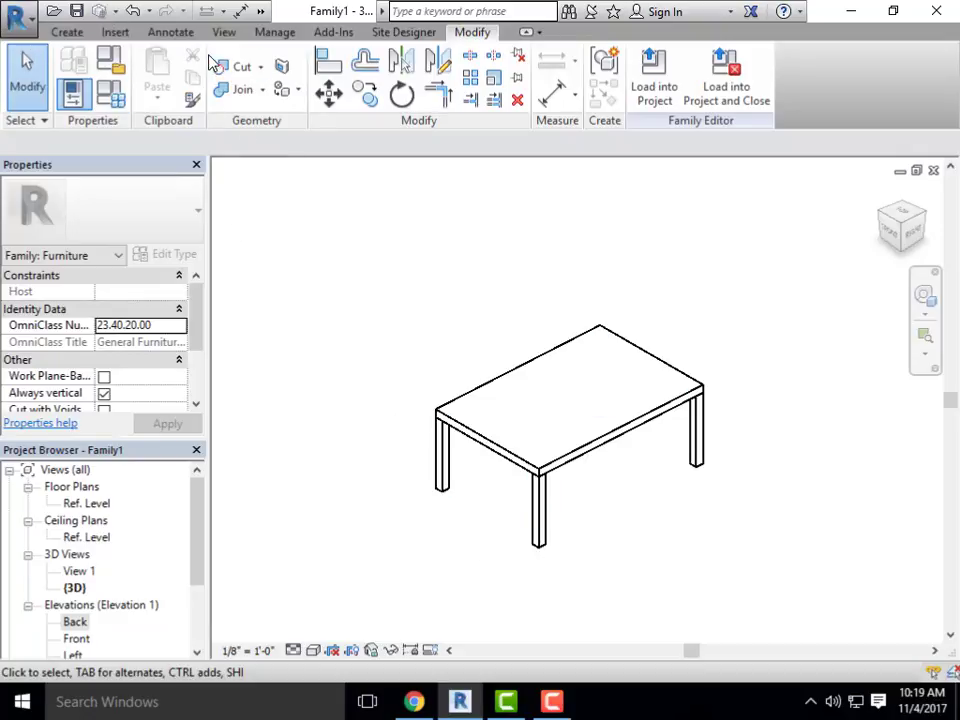
# Open the House Project Part 9 project from the WEEK 9 folder inside ARCHI 127- REVIT- FALL 2017 on the E: drive
pyautogui.click(16, 14)
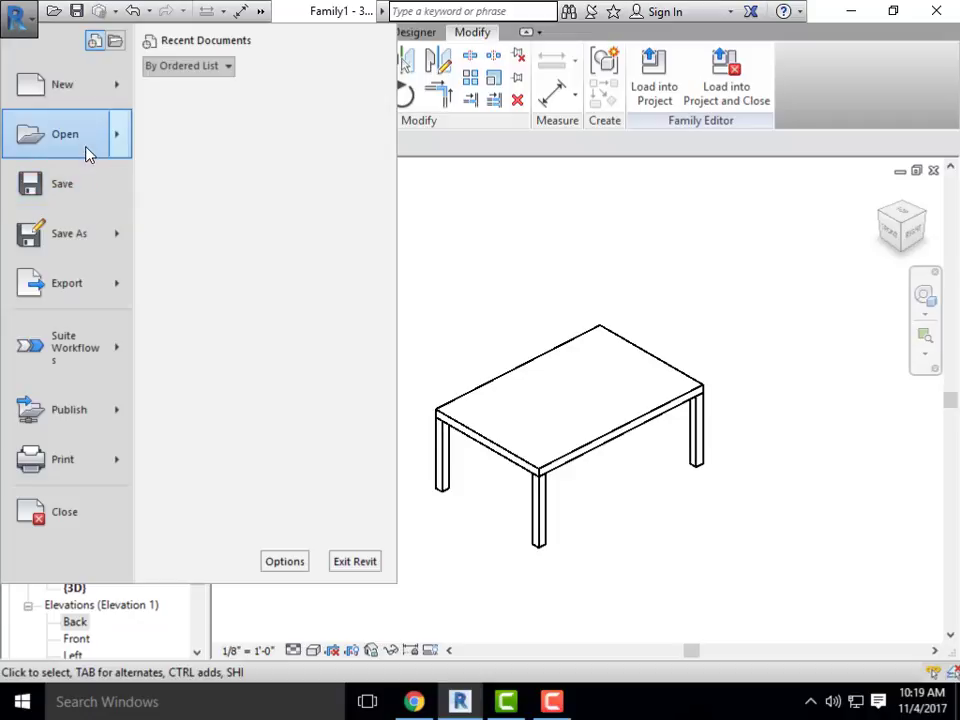
pyautogui.moveTo(124, 146)
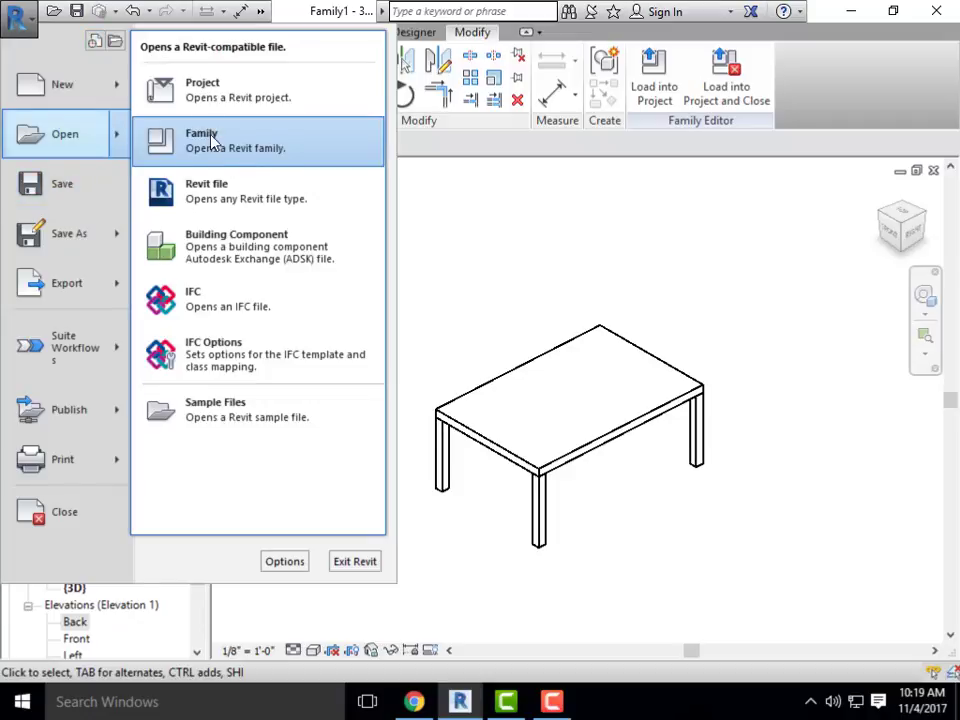
pyautogui.click(213, 95)
pyautogui.click(343, 162)
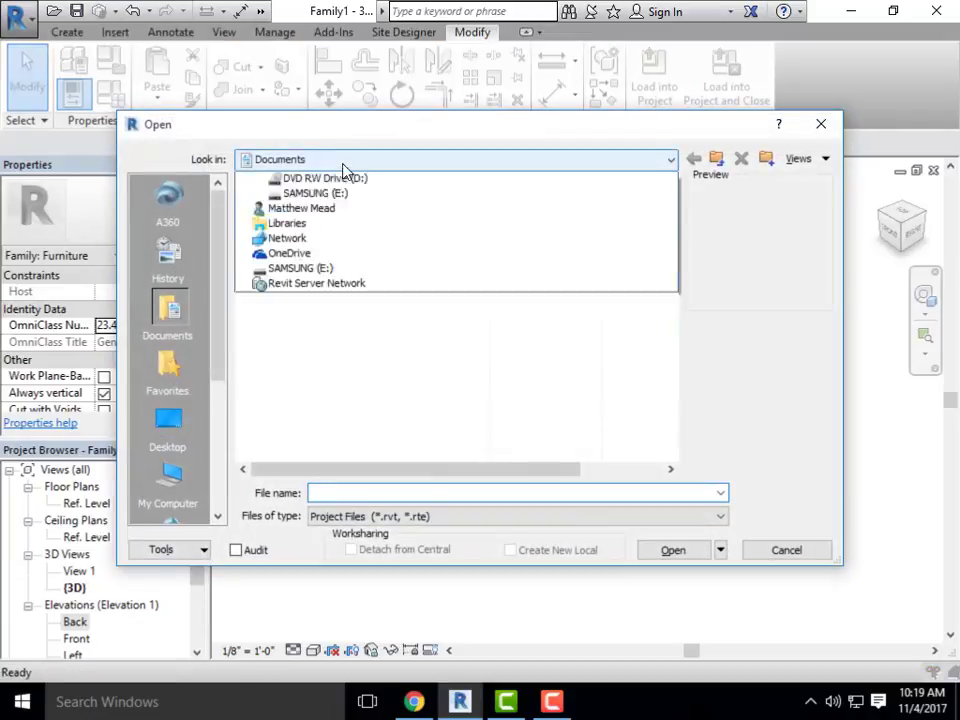
pyautogui.click(315, 284)
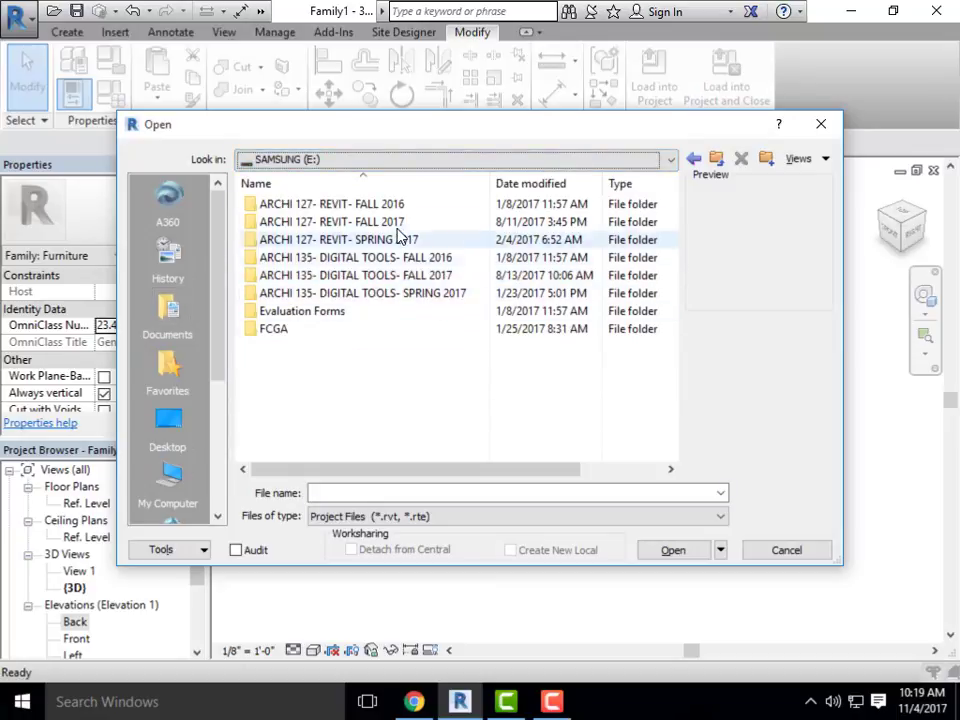
pyautogui.doubleClick(332, 222)
pyautogui.scroll(-1, 409, 334)
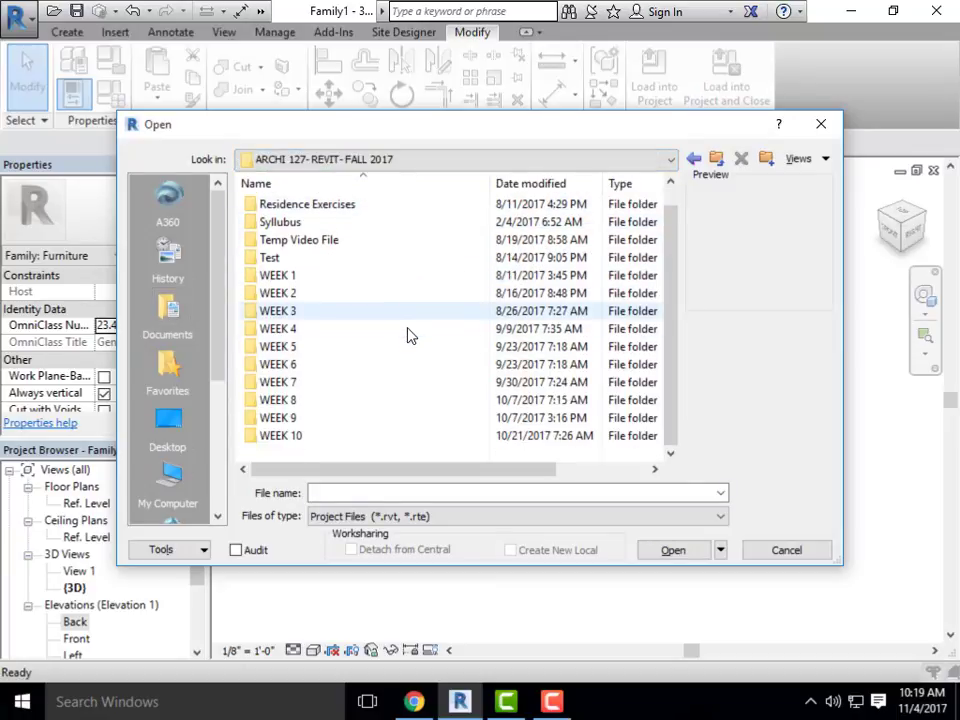
pyautogui.doubleClick(317, 437)
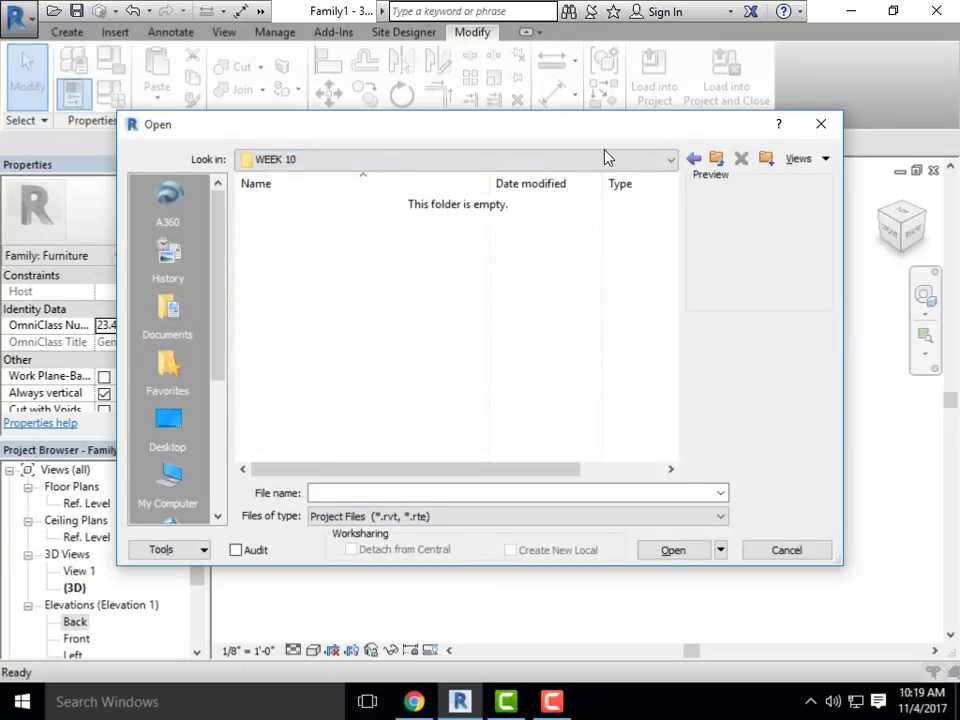
pyautogui.click(691, 163)
pyautogui.doubleClick(306, 446)
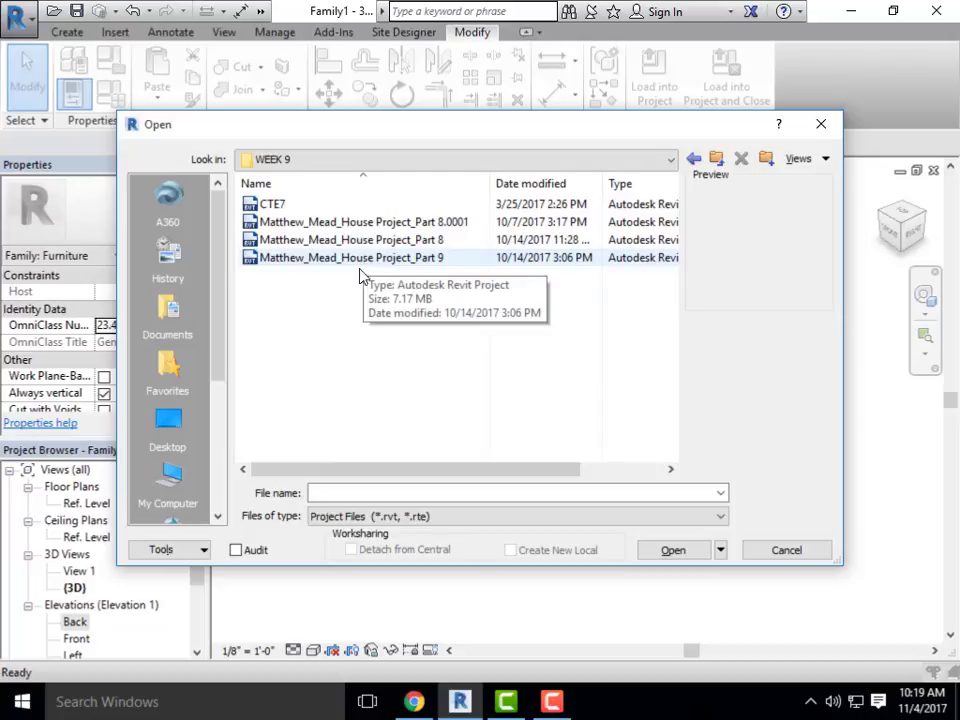
pyautogui.click(386, 259)
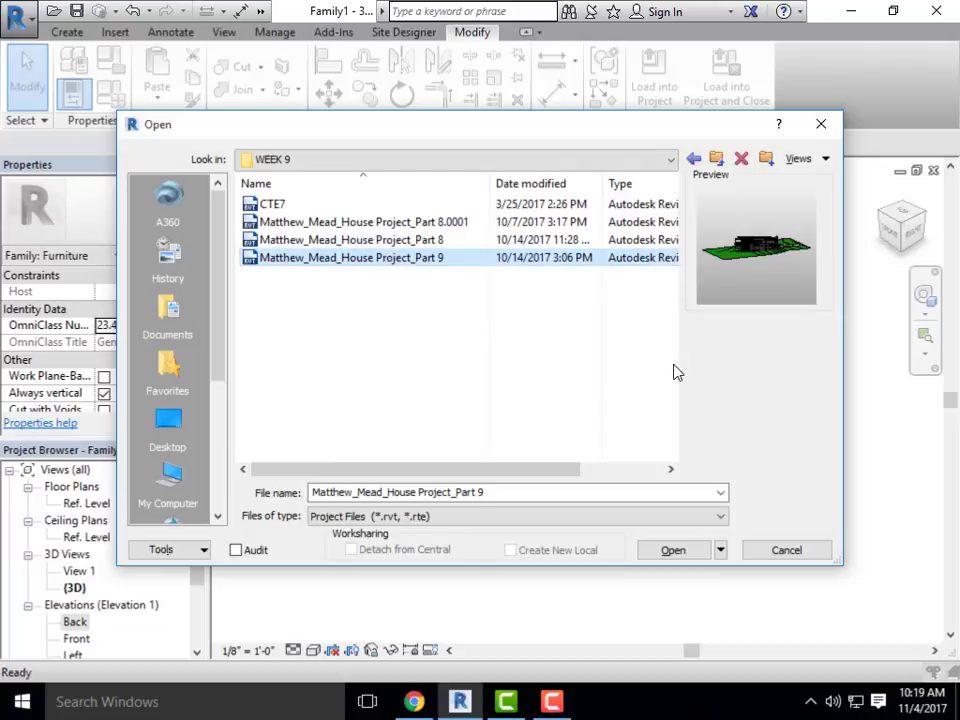
pyautogui.click(680, 556)
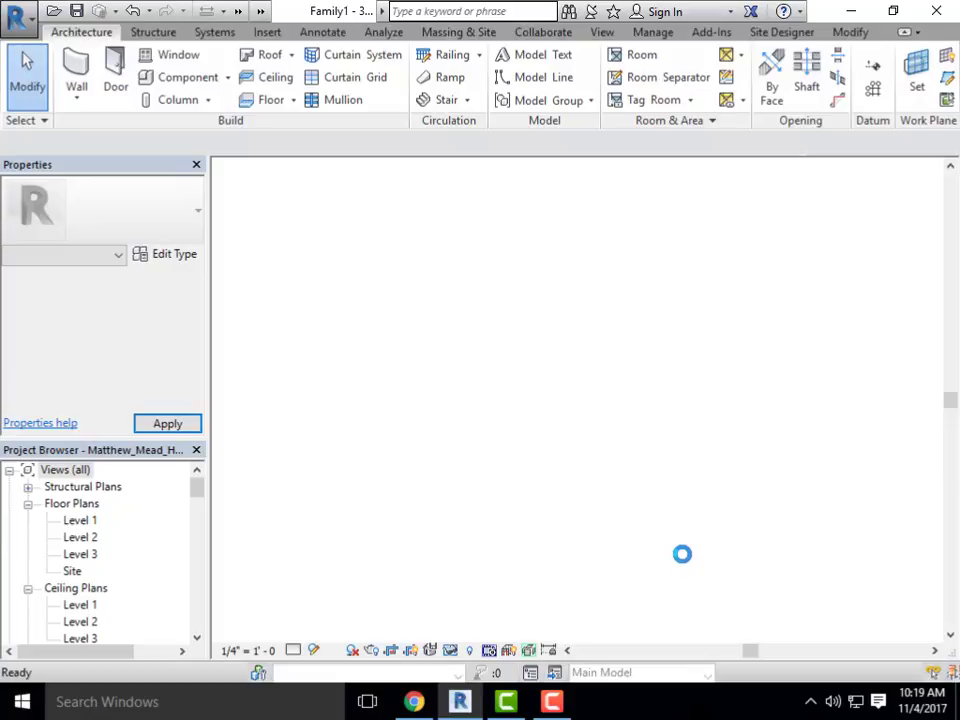
# Turn on the section box for the house project's 3D view
pyautogui.scroll(6, 690, 450)
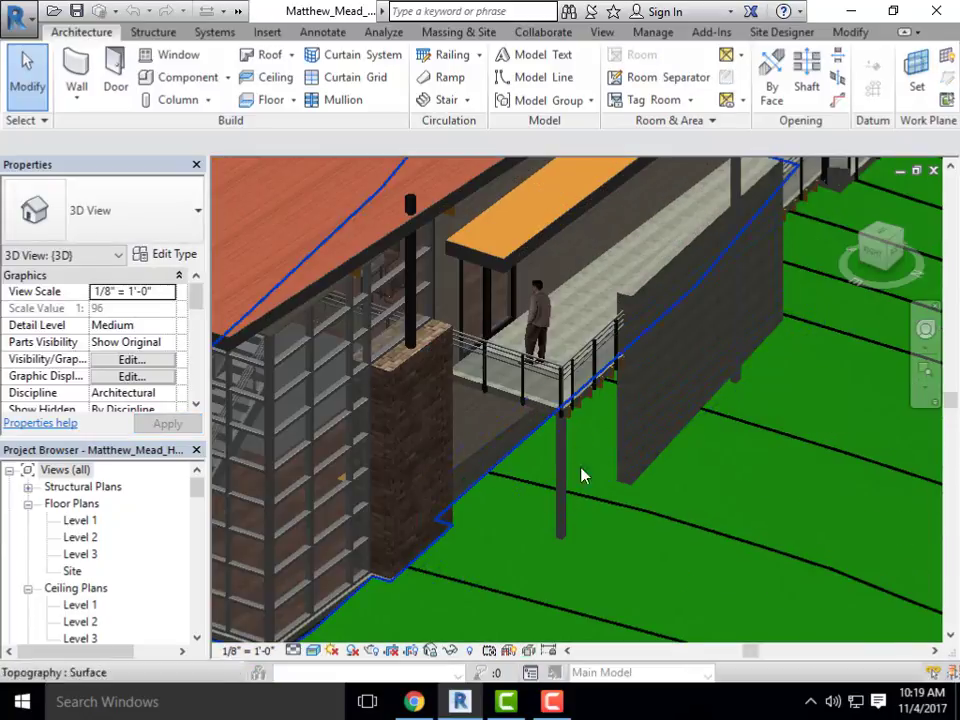
pyautogui.scroll(-6, 570, 490)
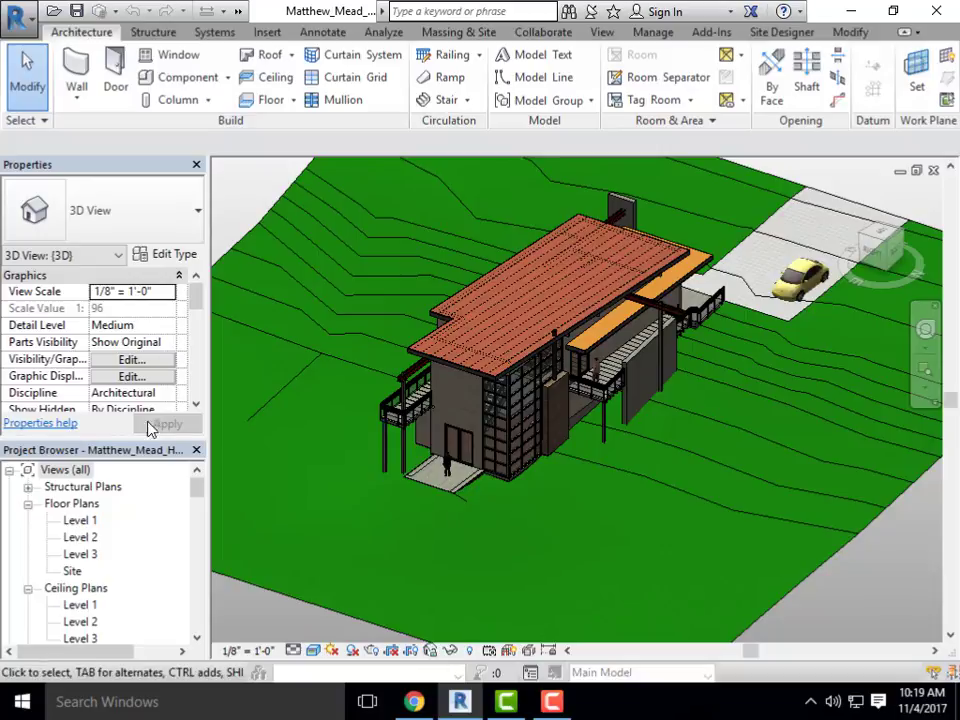
pyautogui.moveTo(194, 296)
pyautogui.mouseDown()
pyautogui.moveTo(195, 380)
pyautogui.moveTo(195, 309)
pyautogui.mouseUp()
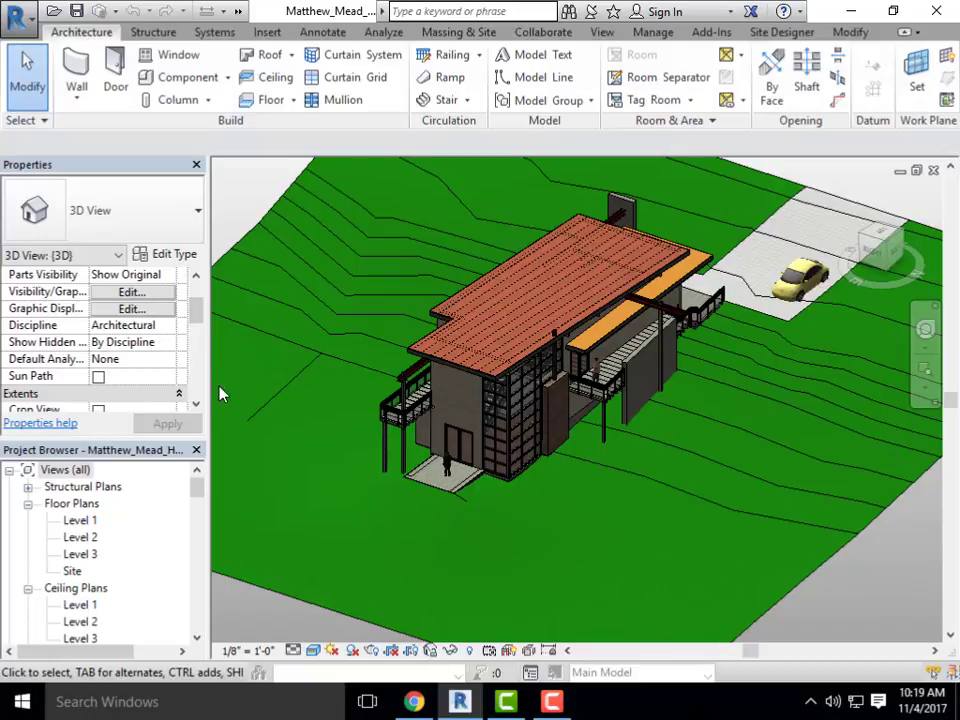
pyautogui.click(196, 405)
pyautogui.click(196, 405)
pyautogui.click(196, 405)
pyautogui.click(196, 405)
pyautogui.click(196, 405)
pyautogui.click(196, 405)
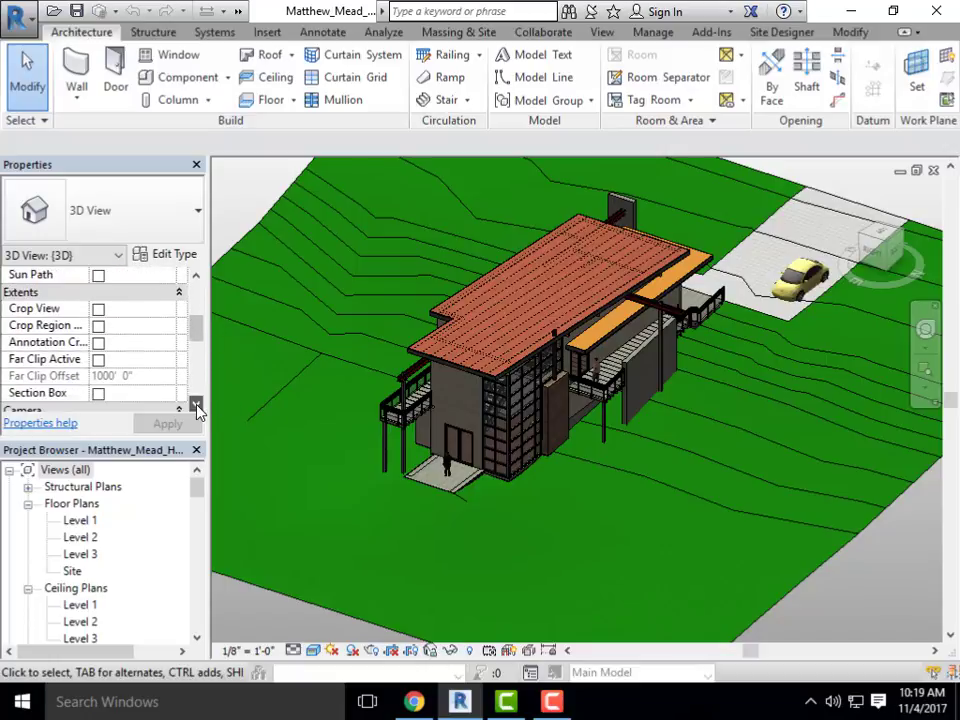
pyautogui.click(98, 393)
pyautogui.scroll(-5, 640, 398)
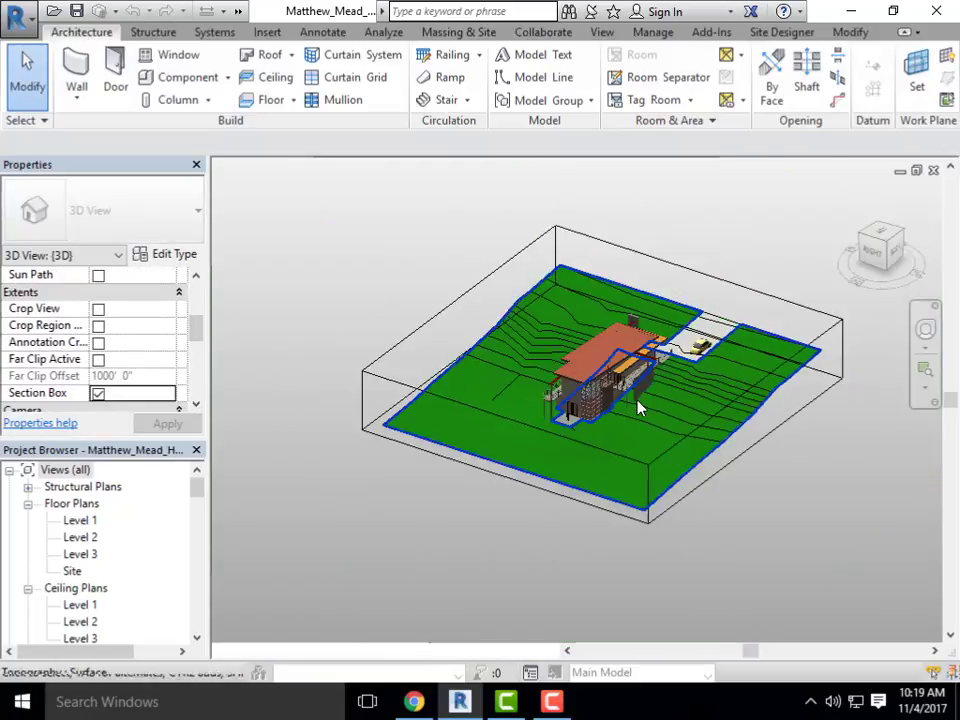
pyautogui.keyDown('shift'); pyautogui.moveTo(660, 438); pyautogui.dragTo(521, 426, button='middle'); pyautogui.keyUp('shift')
pyautogui.scroll(3, 486, 388)
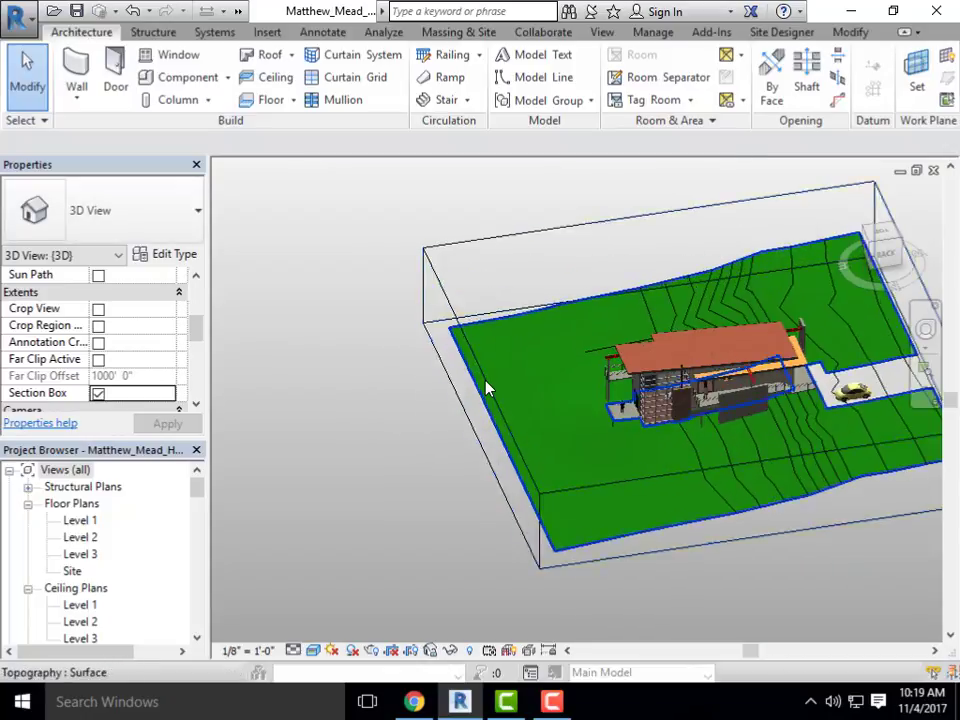
pyautogui.click(492, 403)
pyautogui.click(540, 401)
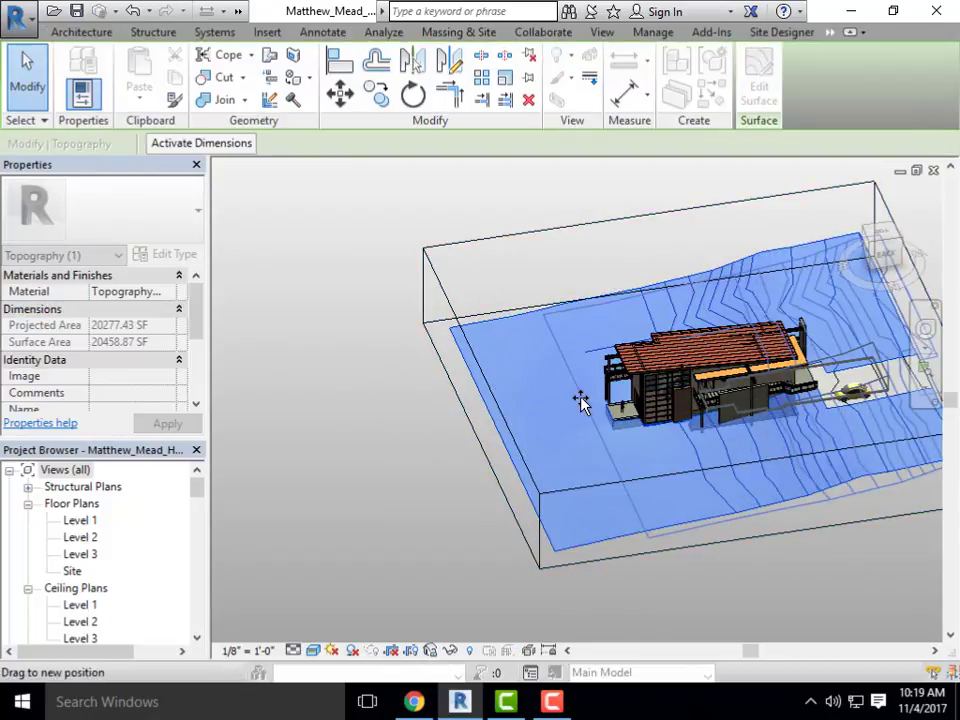
pyautogui.hotkey('ctrl', 'z')
pyautogui.click(440, 287)
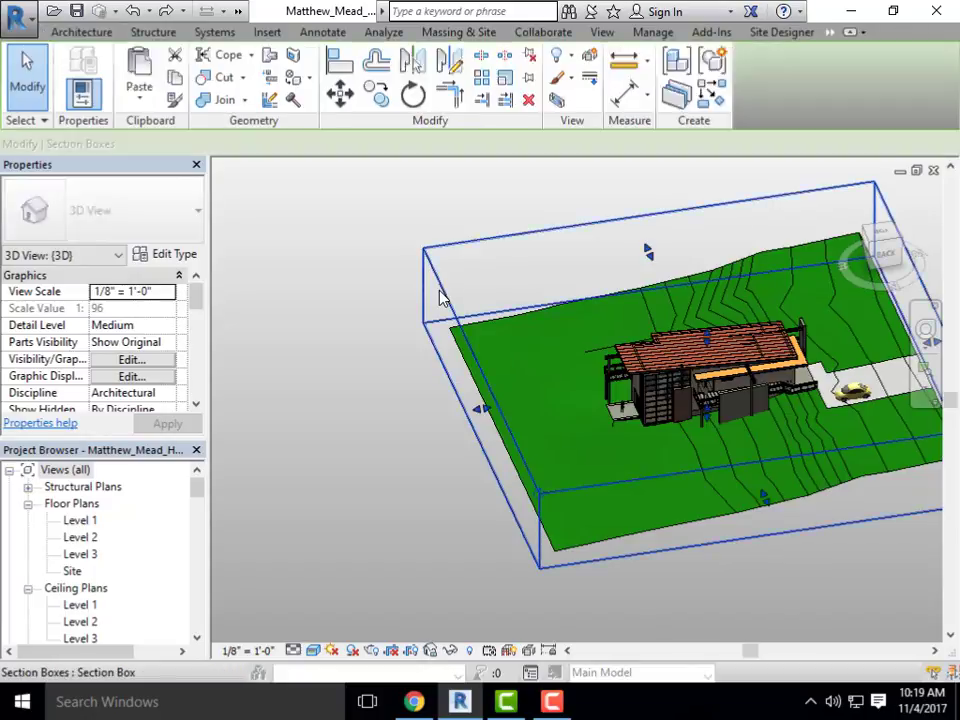
pyautogui.press('Escape')
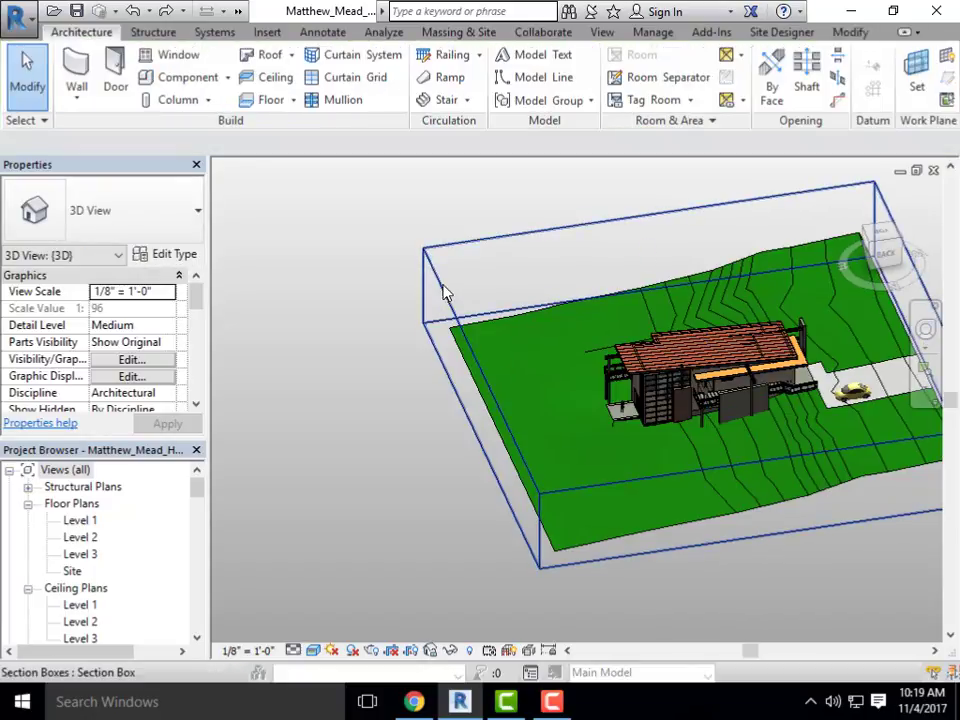
# Pull the section box's stair-side face inward until it cuts through the house and exposes the interior around the staircase
pyautogui.click(444, 291)
pyautogui.moveTo(480, 411); pyautogui.dragTo(663, 392)
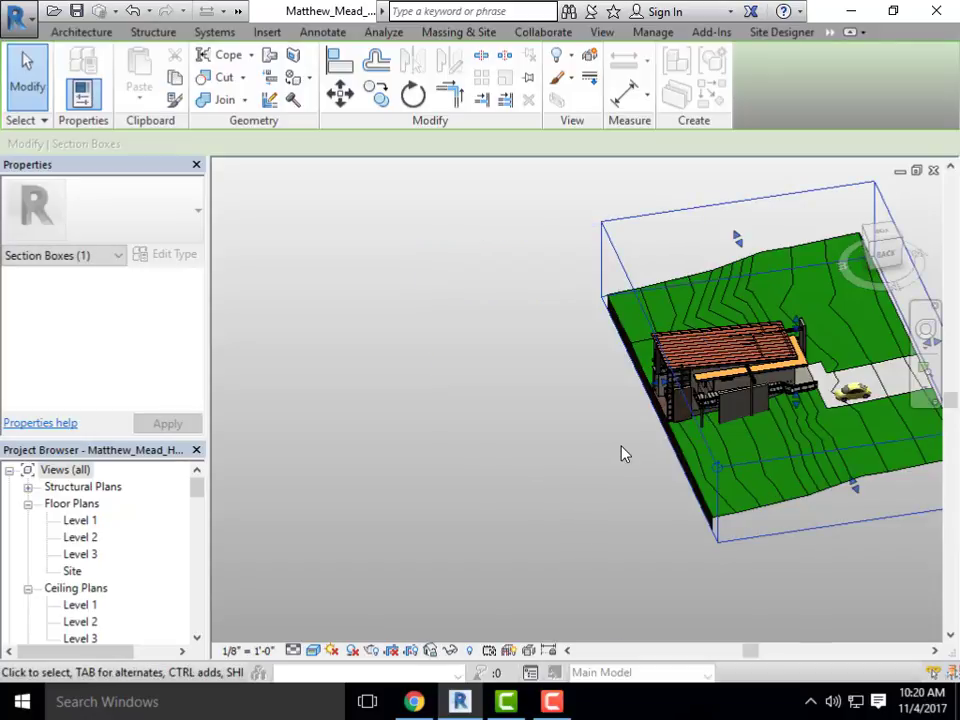
pyautogui.keyDown('shift'); pyautogui.moveTo(621, 446); pyautogui.dragTo(476, 456, button='middle'); pyautogui.keyUp('shift')
pyautogui.scroll(6, 771, 401)
pyautogui.scroll(-5, 490, 450)
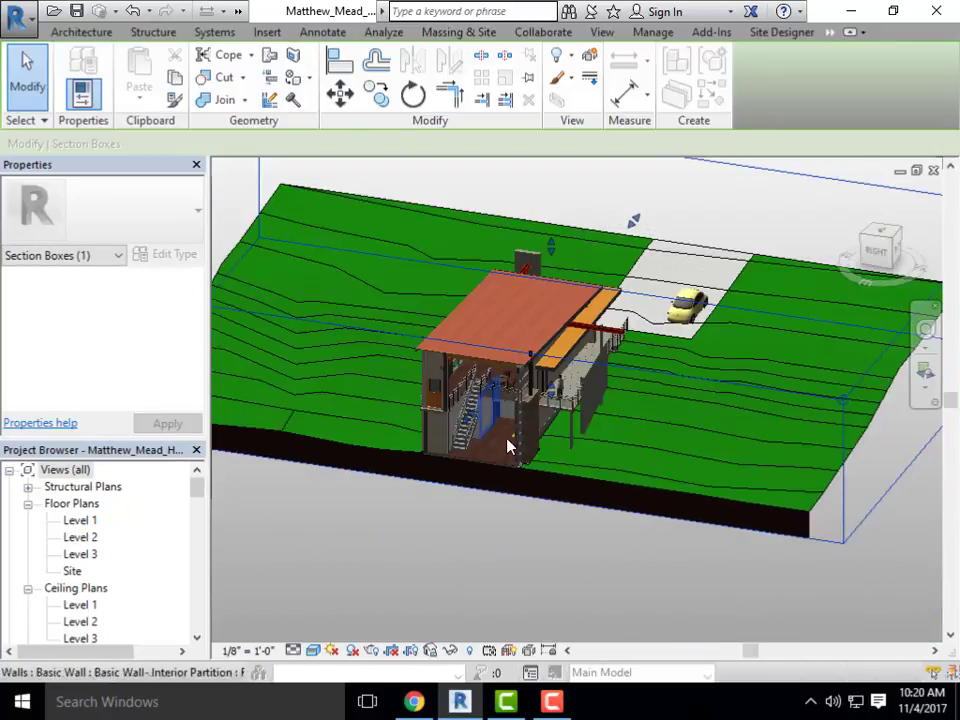
# Switch to the table family and start saving it as a family file in the ARCHI 127- REVIT- FALL 2017 folder
pyautogui.hotkey('ctrl', 'Tab')
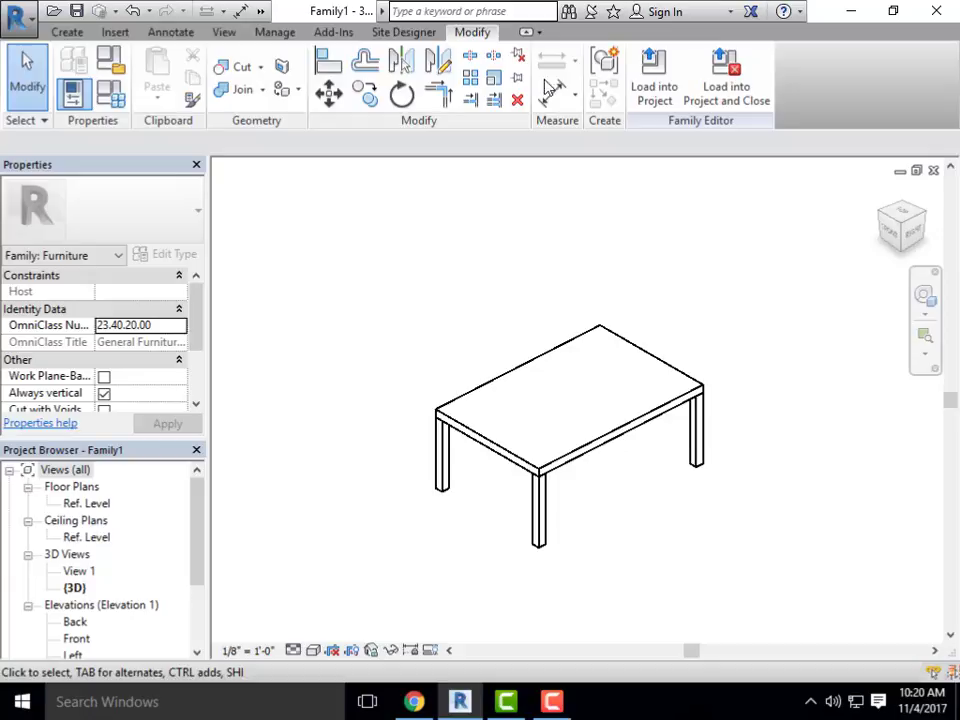
pyautogui.click(22, 18)
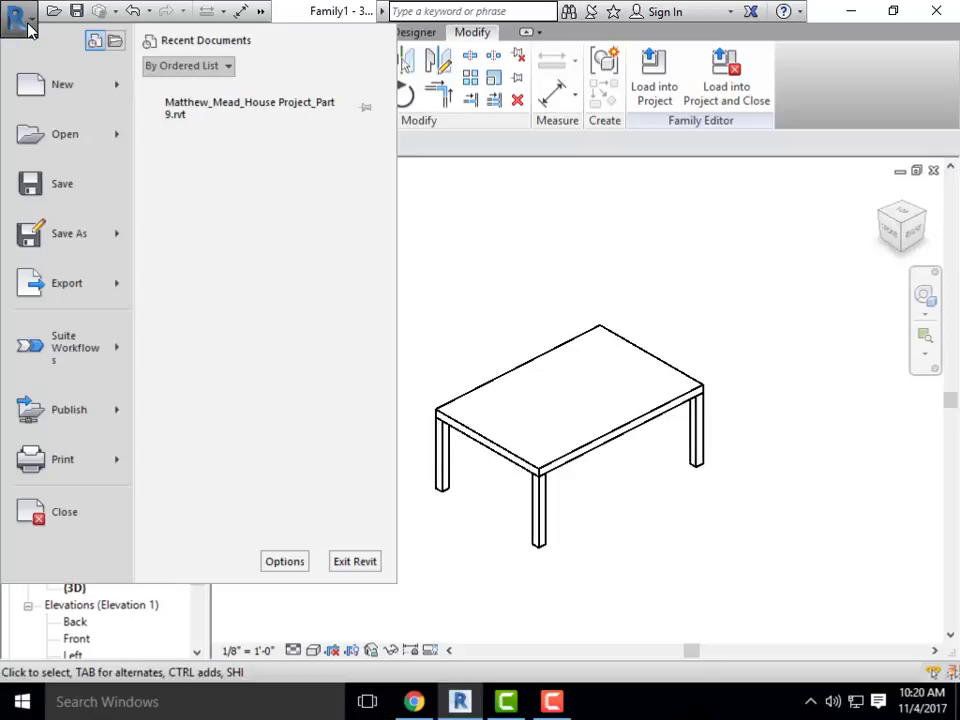
pyautogui.moveTo(70, 225)
pyautogui.click(296, 168)
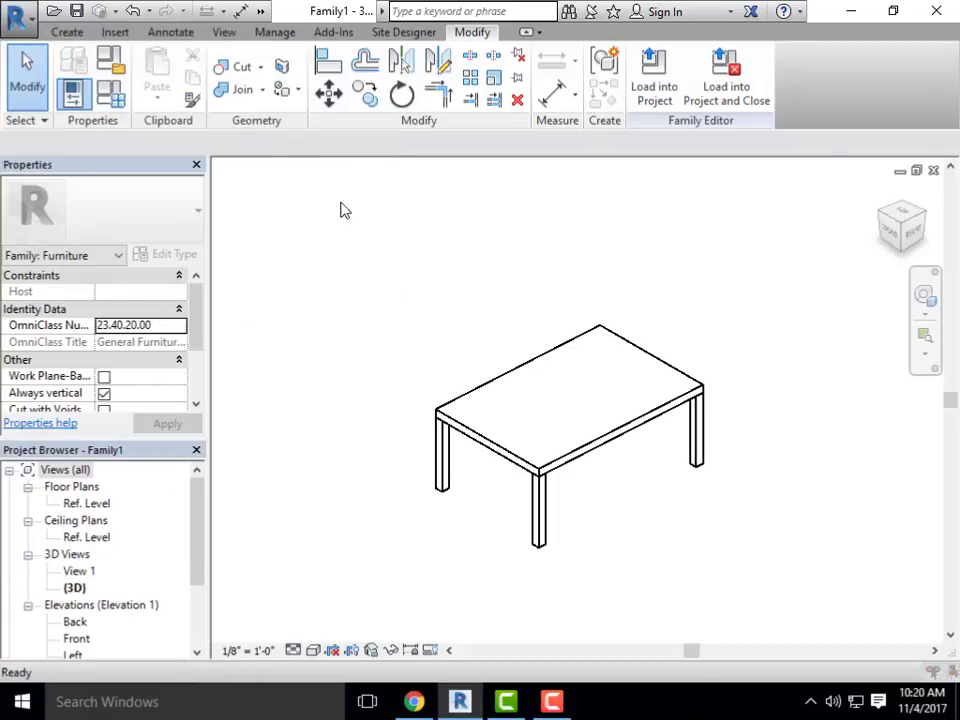
pyautogui.click(341, 160)
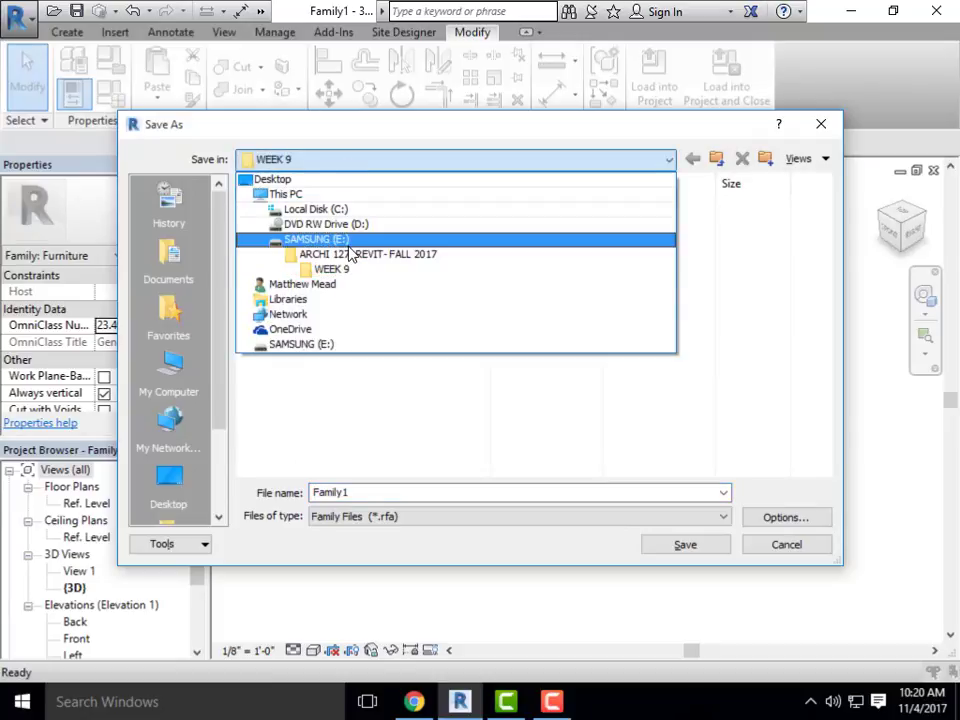
pyautogui.click(350, 258)
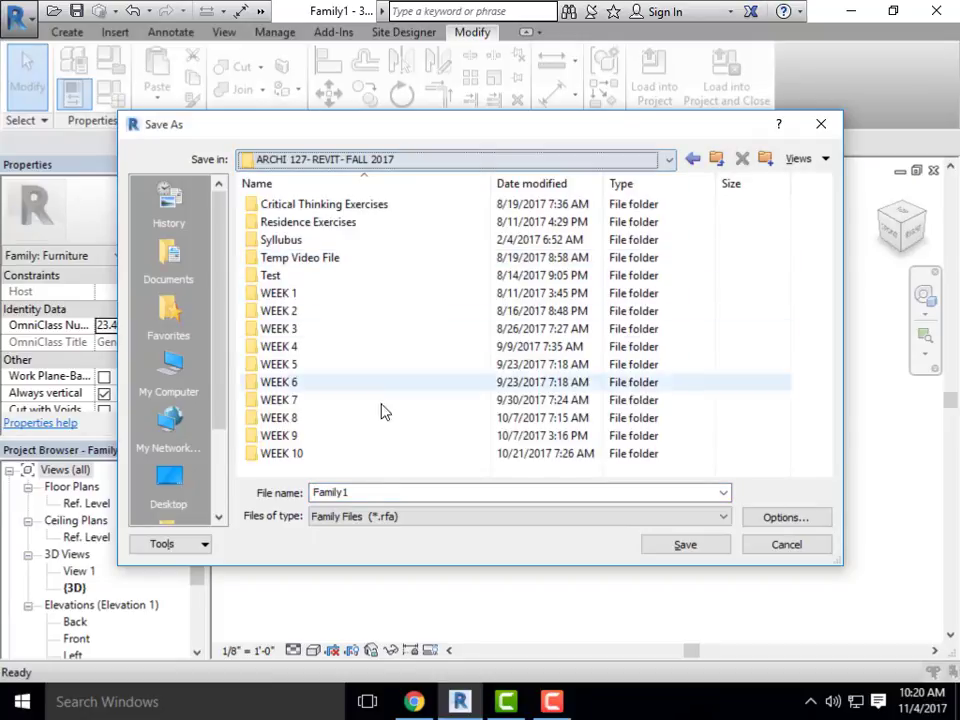
# Create a new folder named WEEK 12 in the course folder and open it as the save location
pyautogui.rightClick(771, 447)
pyautogui.moveTo(818, 626)
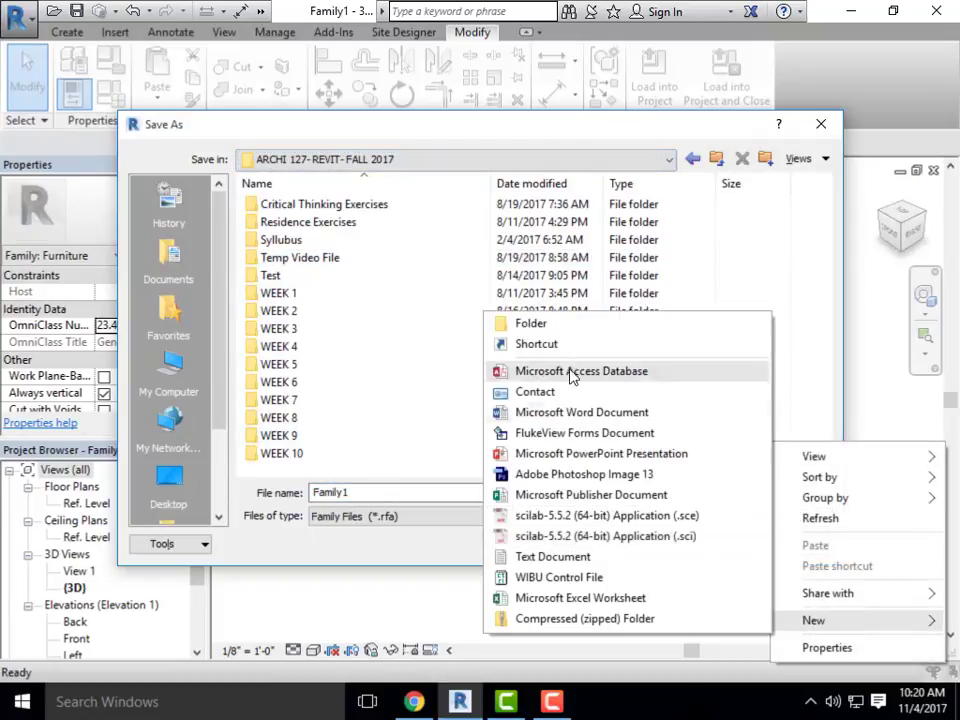
pyautogui.click(570, 325)
pyautogui.write('e')
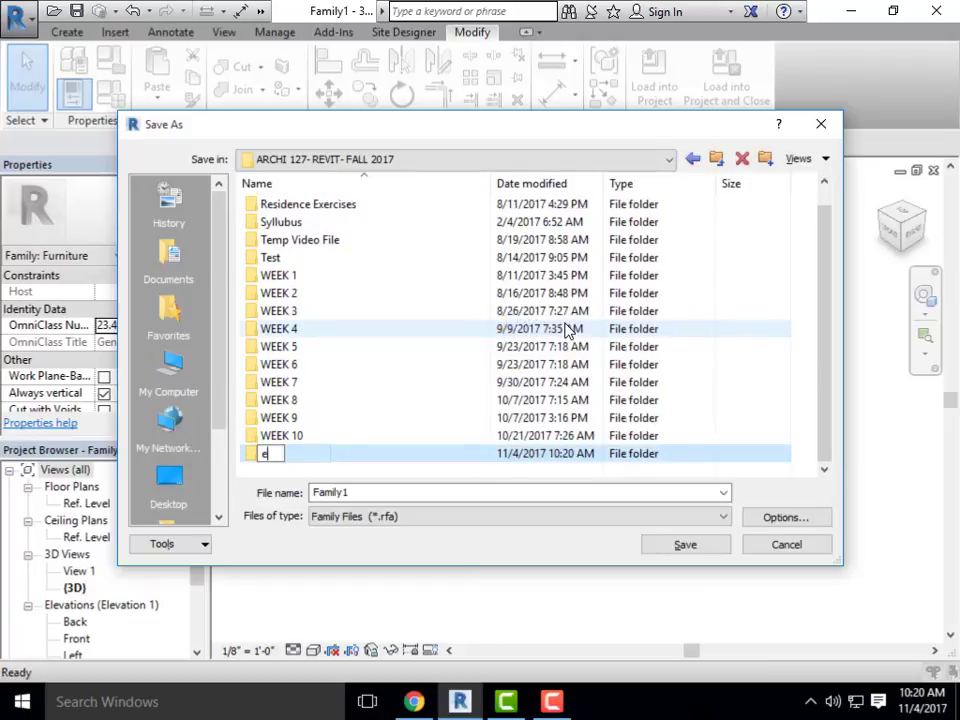
pyautogui.write('WEEK 12')
pyautogui.click(345, 439)
pyautogui.doubleClick(282, 453)
# Save the family under the file name Parametric Lack Table
pyautogui.click(376, 493)
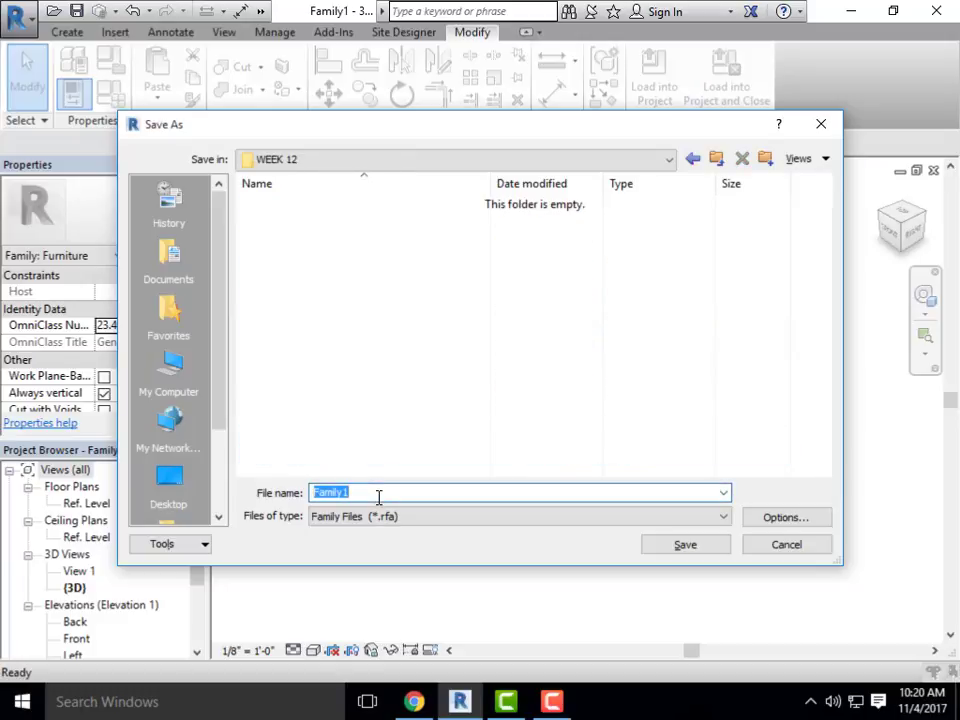
pyautogui.write('pArametric Lack Table')
pyautogui.click(709, 550)
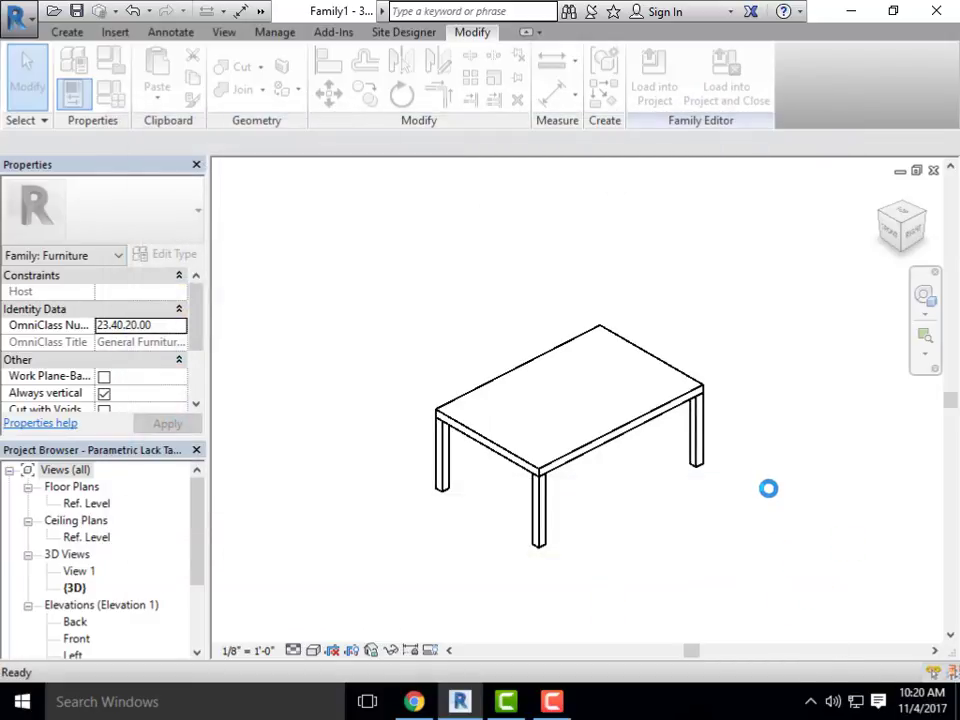
# Load the table family into the house project and place one table on the lower floor beside the staircase
pyautogui.click(652, 80)
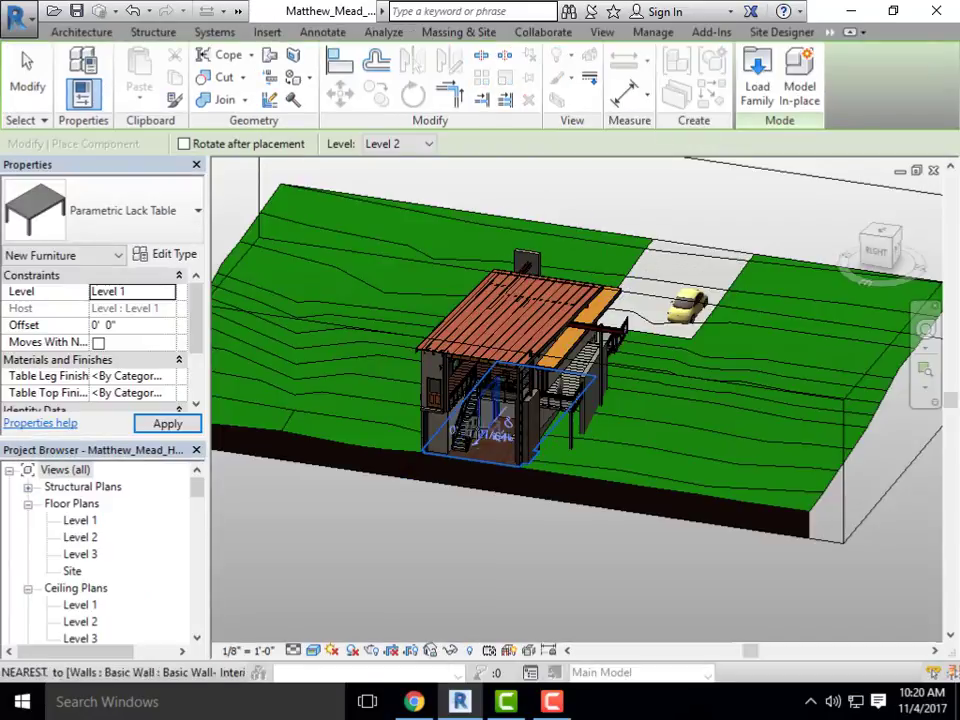
pyautogui.scroll(5, 465, 450)
pyautogui.scroll(-5, 572, 530)
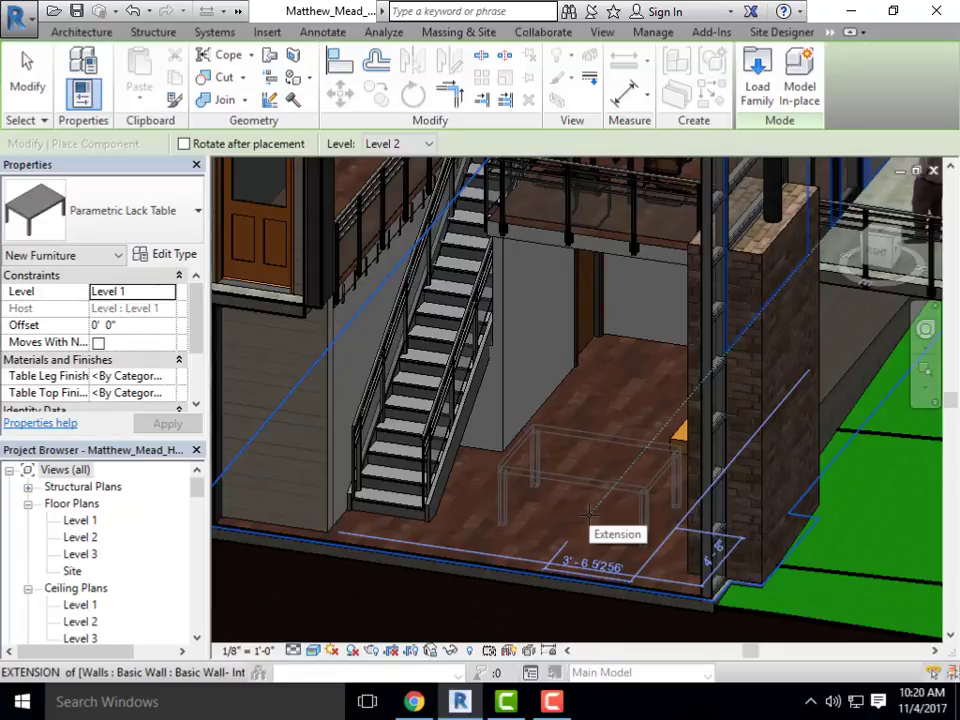
pyautogui.scroll(-3, 588, 512)
pyautogui.scroll(5, 606, 291)
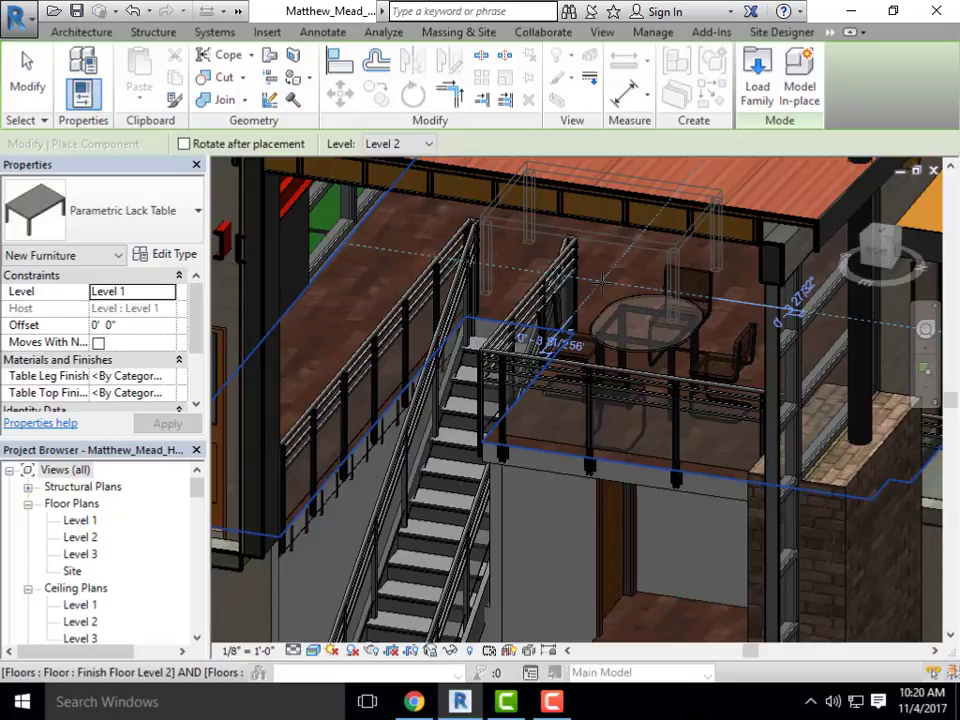
pyautogui.scroll(-4, 602, 283)
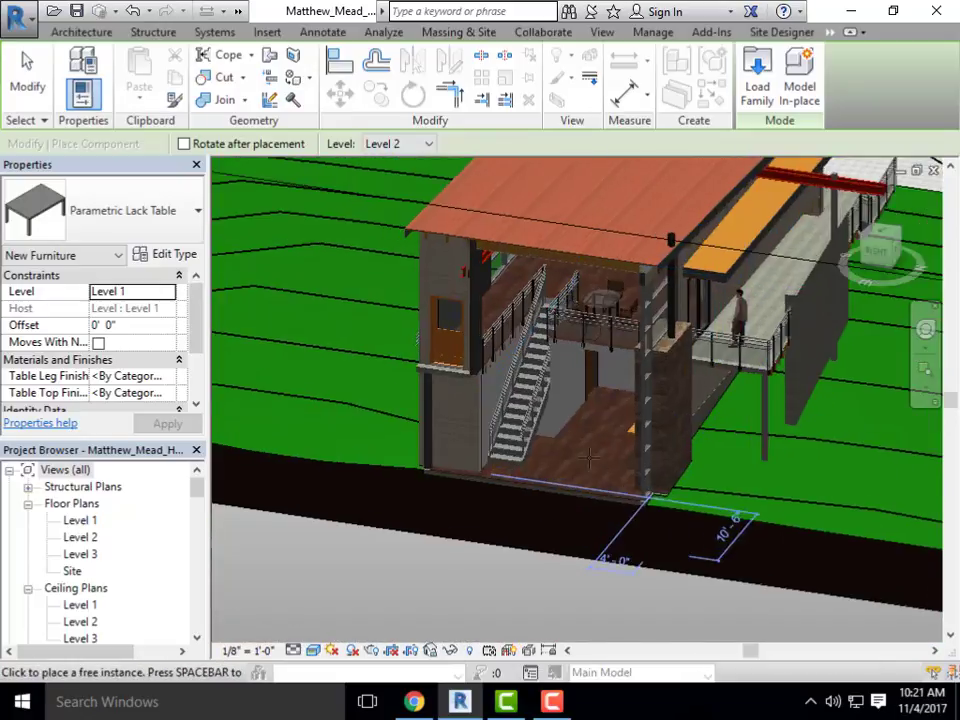
pyautogui.scroll(5, 573, 420)
pyautogui.click(548, 385)
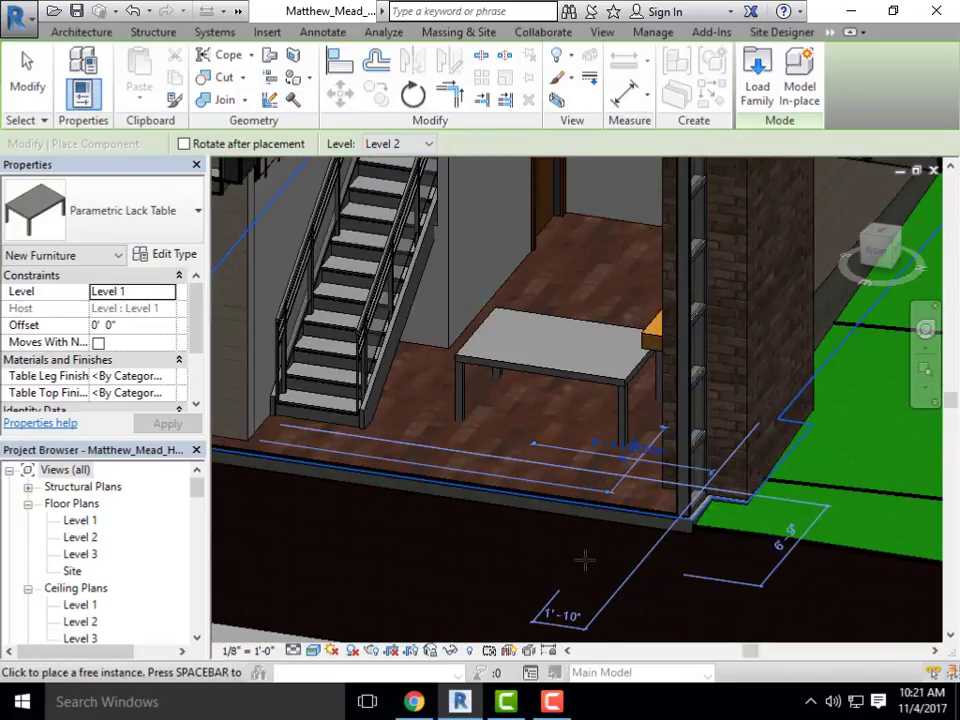
pyautogui.press('Escape')
# Duplicate the placed table's type under the name 3'Lx3'Wx2'-6"H
pyautogui.scroll(3, 553, 358)
pyautogui.click(553, 358)
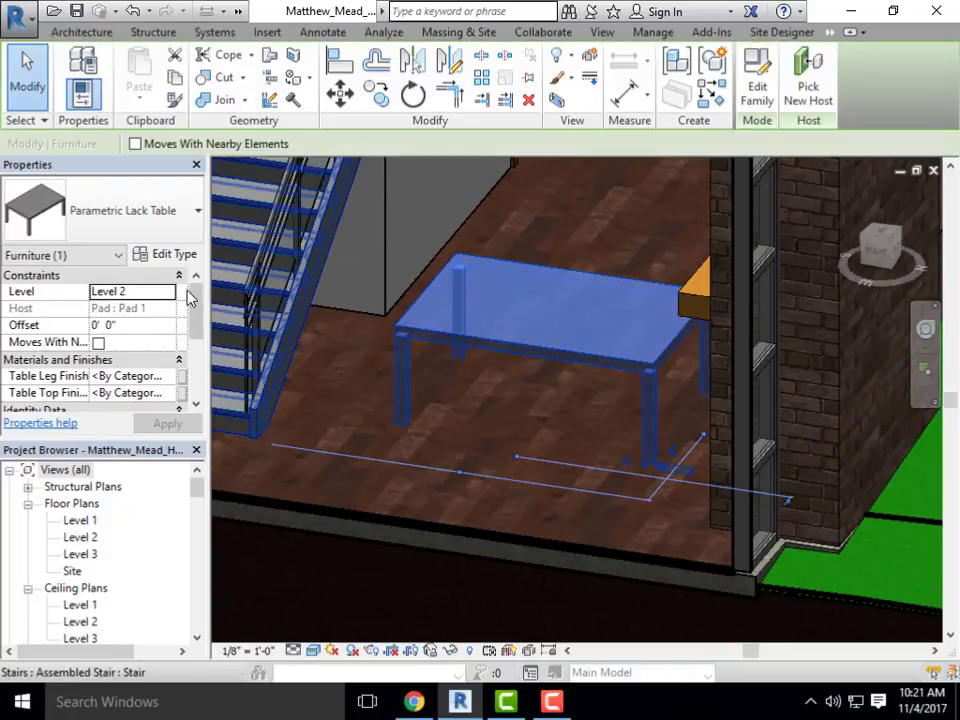
pyautogui.click(184, 254)
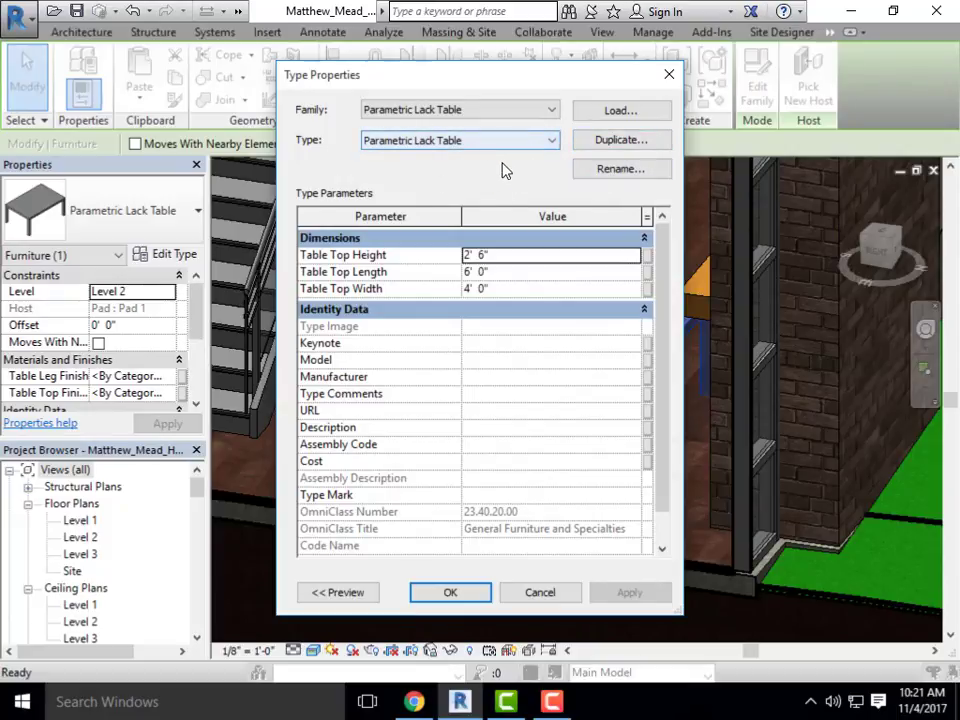
pyautogui.click(622, 139)
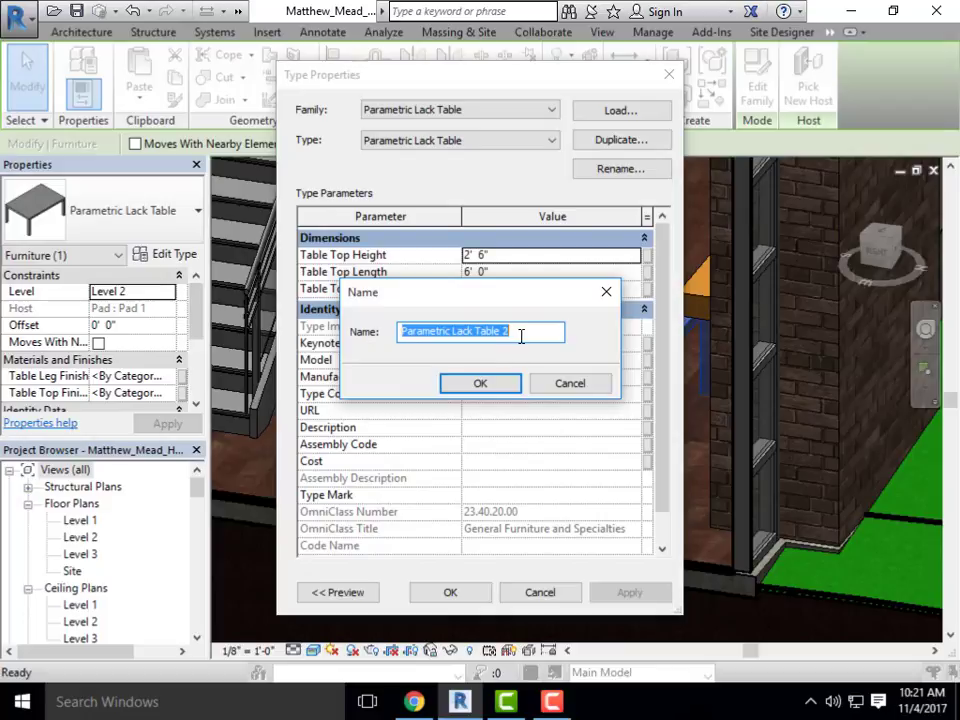
pyautogui.write("3'Lx3'Wx2'-")
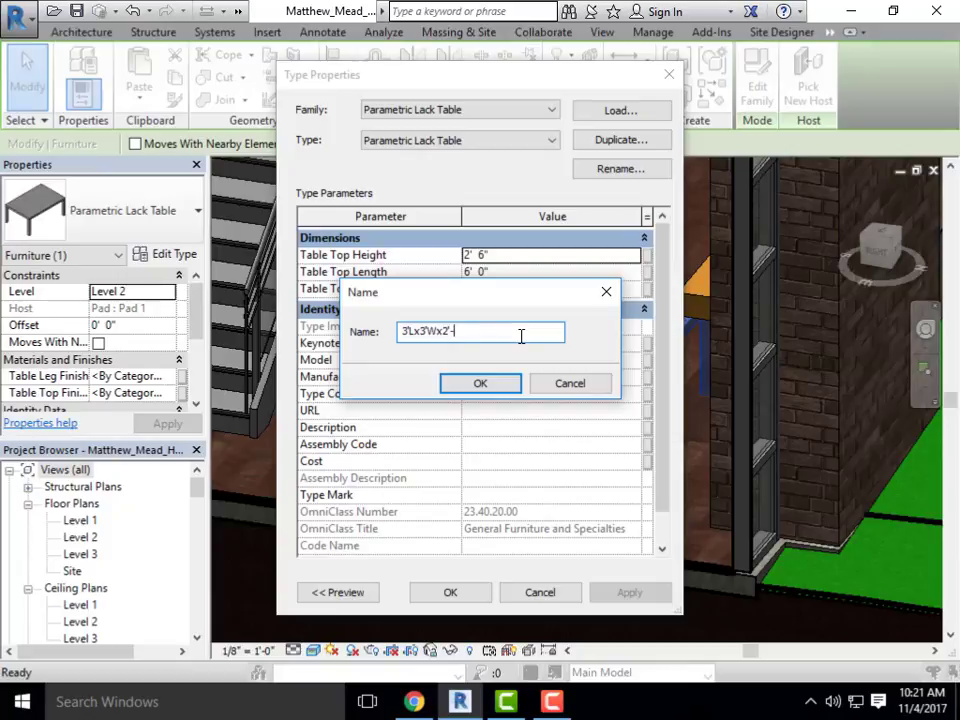
pyautogui.write('H')
pyautogui.click(499, 386)
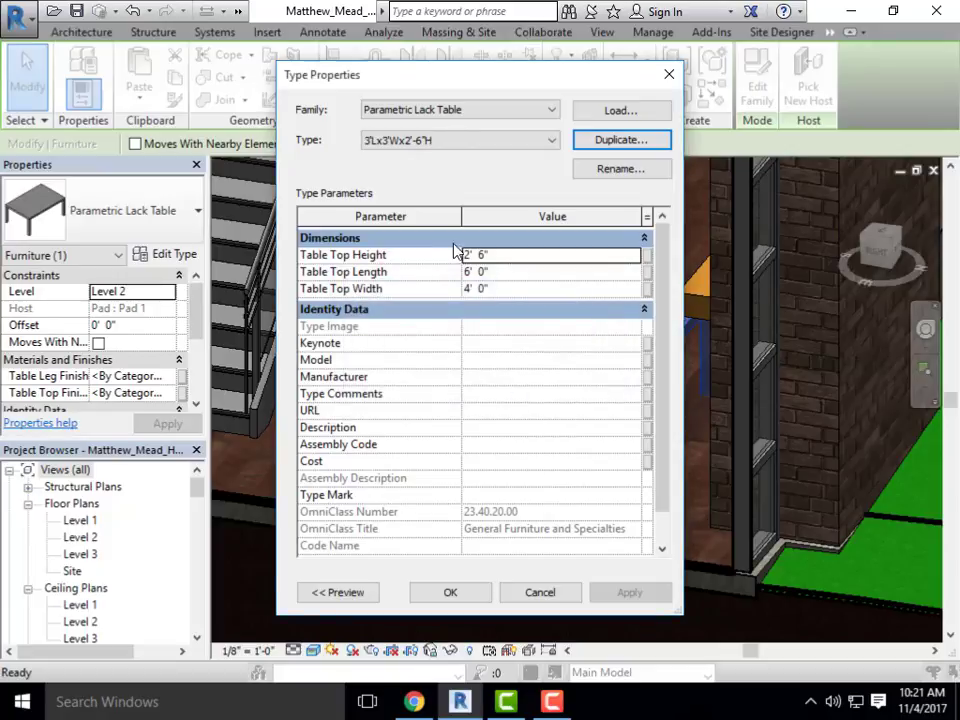
# Set the new type's Table Top Length and Table Top Width to 3' each and apply them to the placed table
pyautogui.press('Tab')
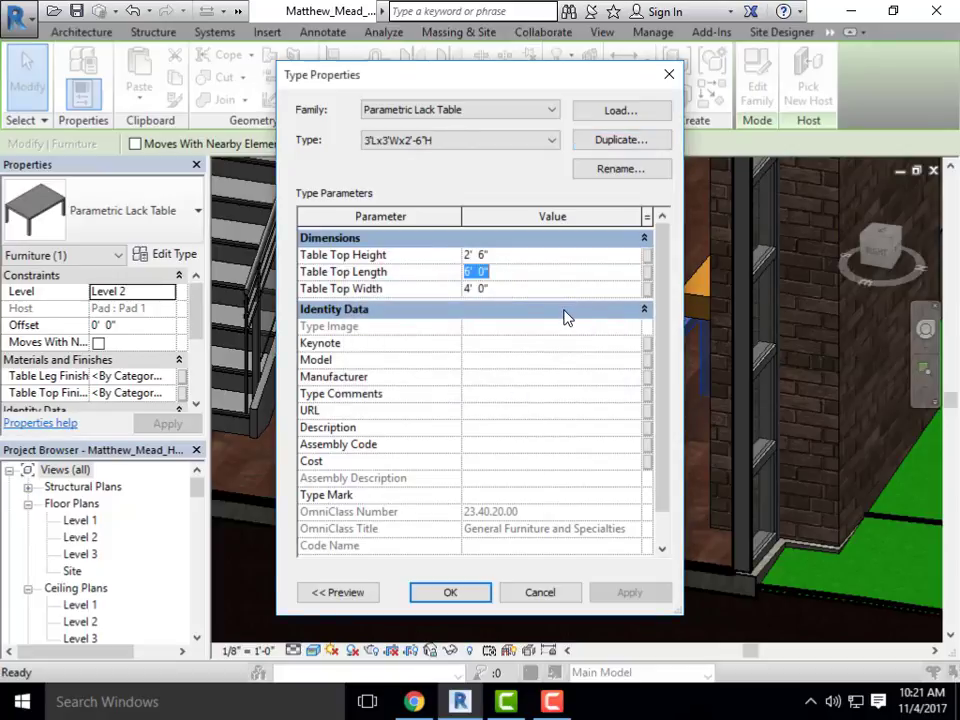
pyautogui.write('3')
pyautogui.click(515, 292)
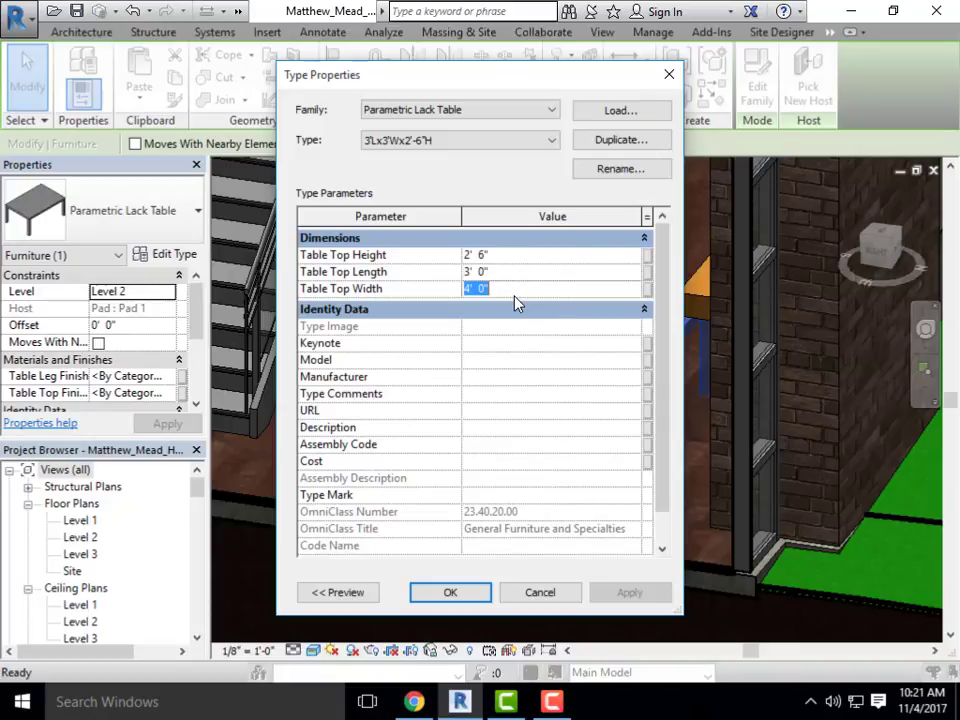
pyautogui.write('3')
pyautogui.click(452, 596)
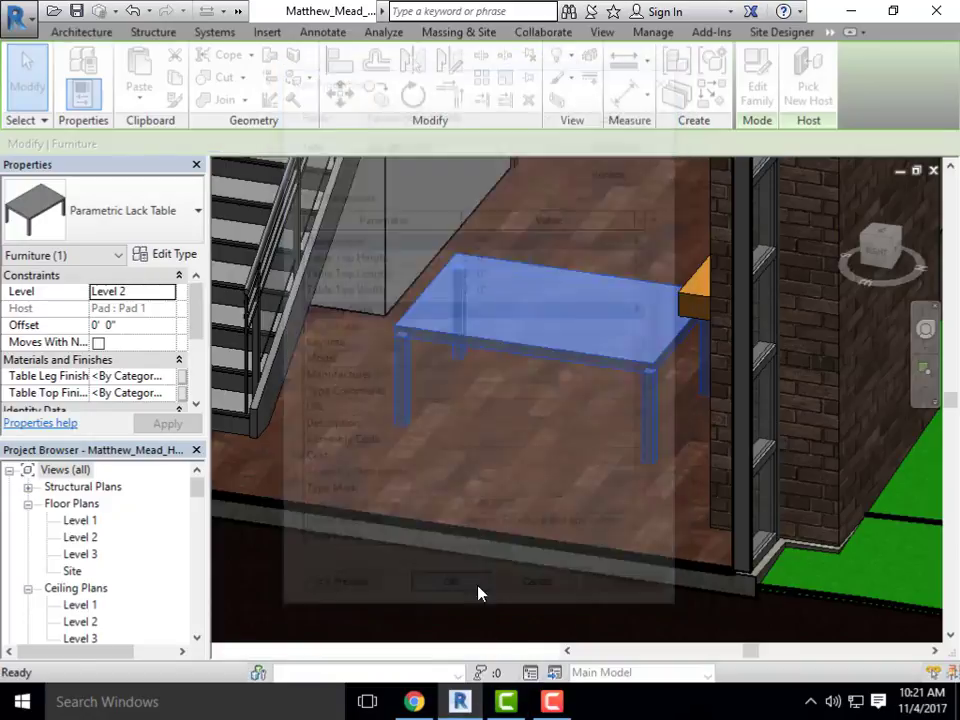
pyautogui.scroll(-2, 477, 517)
pyautogui.click(487, 500)
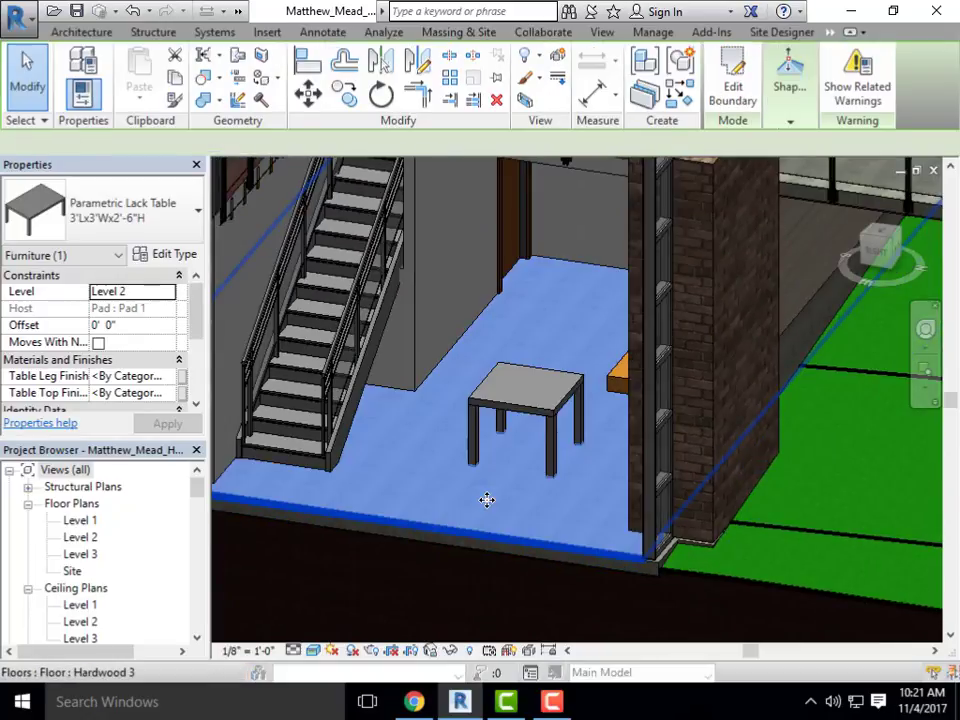
pyautogui.press('Escape')
# Examine the project materials offered for the placed table's Table Leg Finish, leaving the finish unassigned
pyautogui.scroll(3, 551, 429)
pyautogui.click(542, 410)
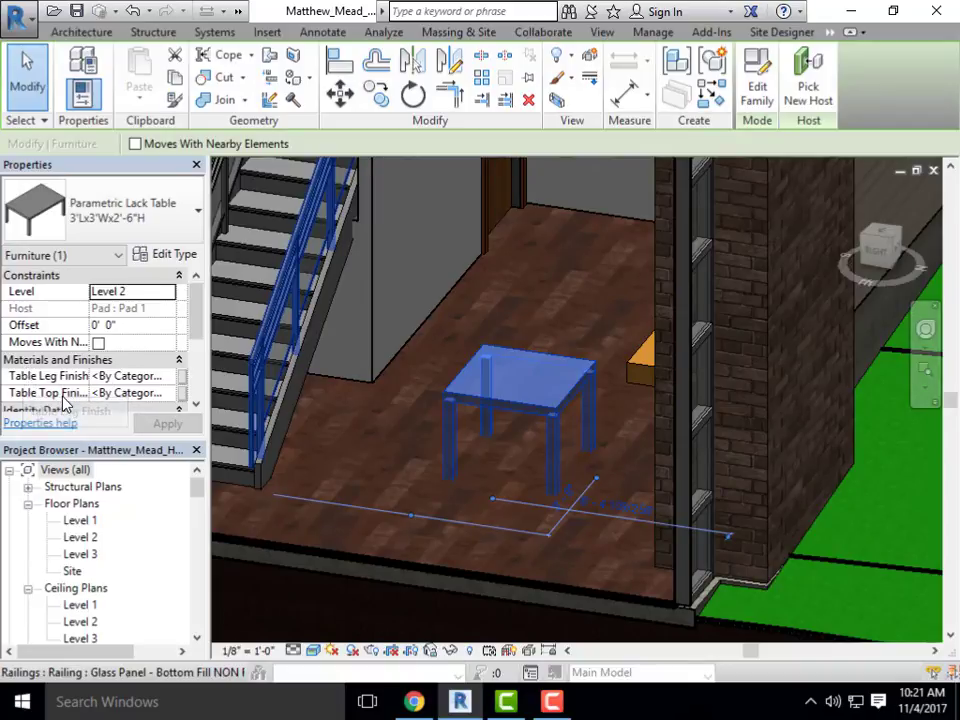
pyautogui.click(167, 377)
pyautogui.click(169, 377)
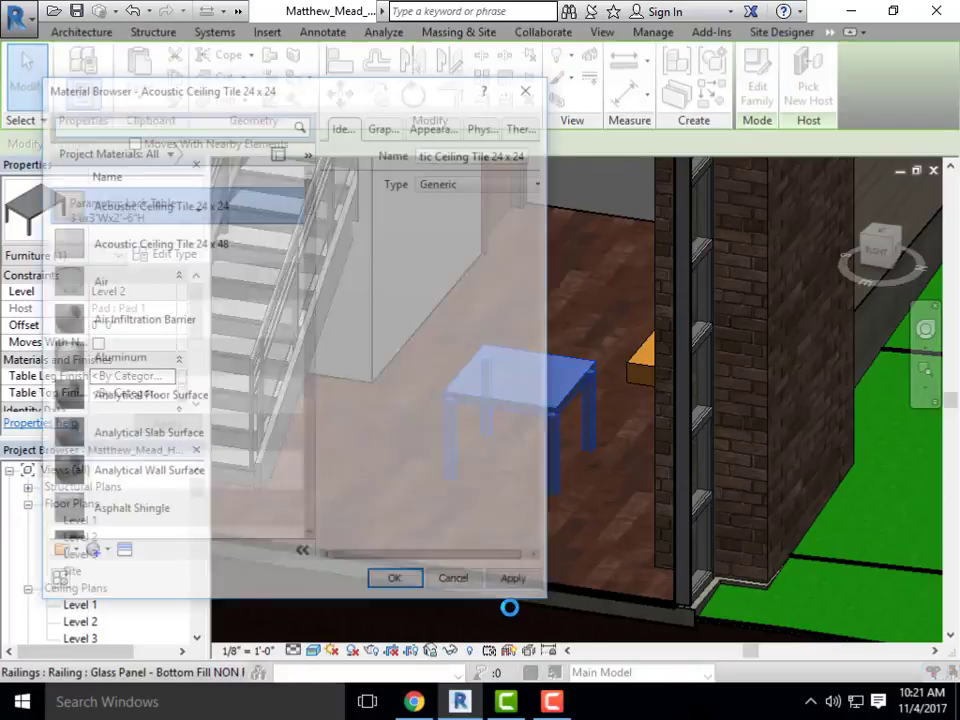
pyautogui.scroll(-2, 233, 364)
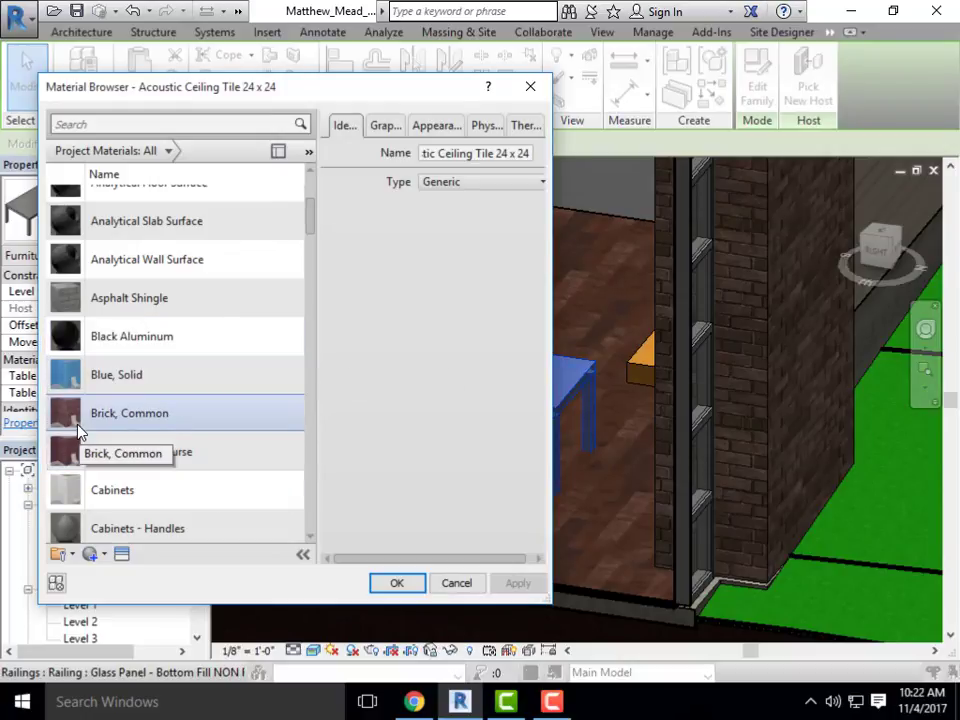
pyautogui.click(474, 592)
# Inspect the placed table and its surroundings on the lower floor of the house from several angles in 3D
pyautogui.scroll(-4, 557, 471)
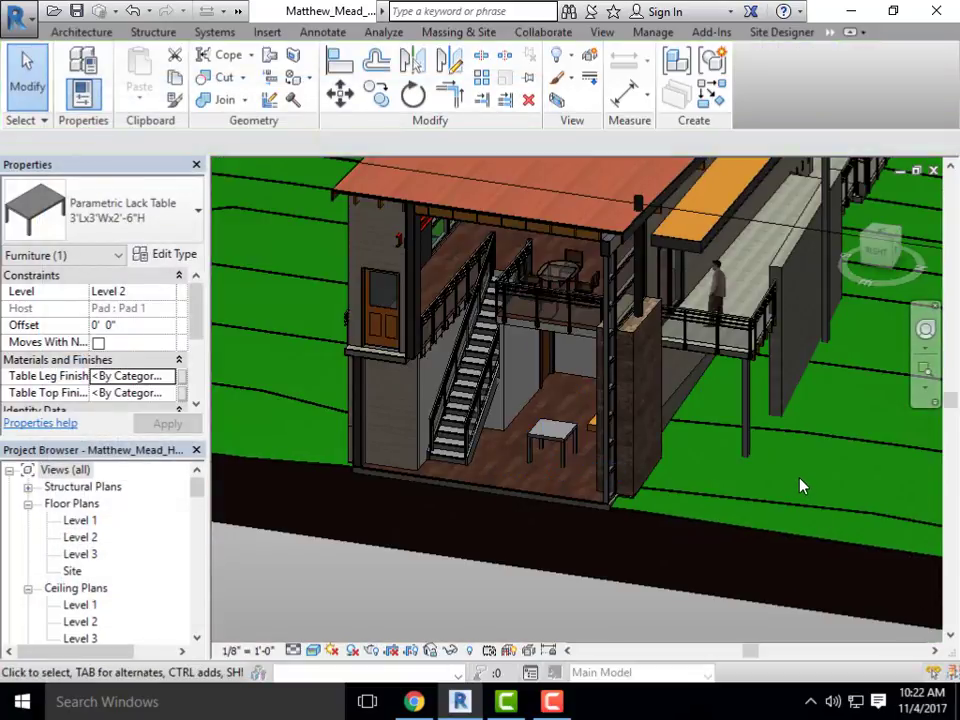
pyautogui.press('Escape')
pyautogui.keyDown('shift'); pyautogui.moveTo(671, 474); pyautogui.dragTo(604, 441, button='middle'); pyautogui.keyUp('shift')
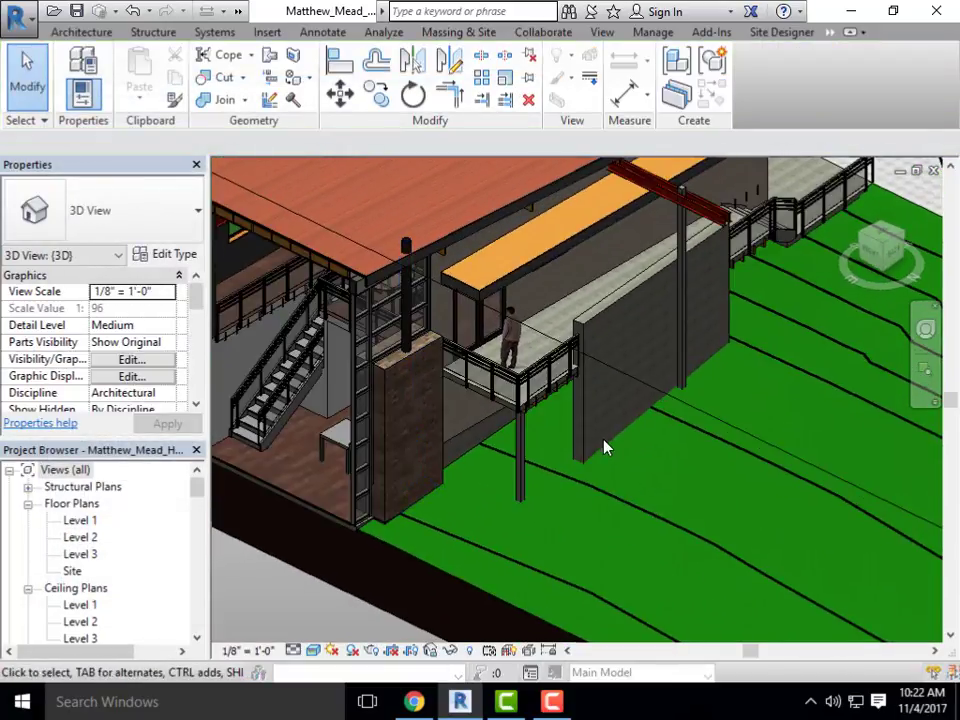
pyautogui.scroll(-4, 604, 441)
pyautogui.scroll(5, 526, 438)
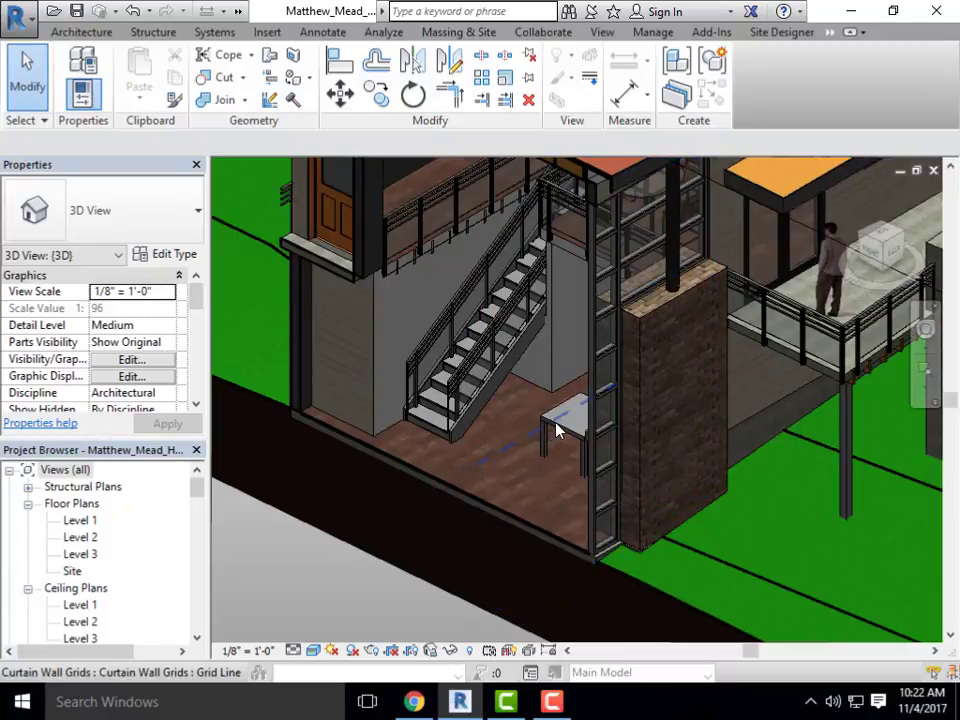
pyautogui.click(557, 429)
pyautogui.click(570, 439)
pyautogui.keyDown('shift'); pyautogui.moveTo(410, 449); pyautogui.dragTo(514, 416, button='middle'); pyautogui.keyUp('shift')
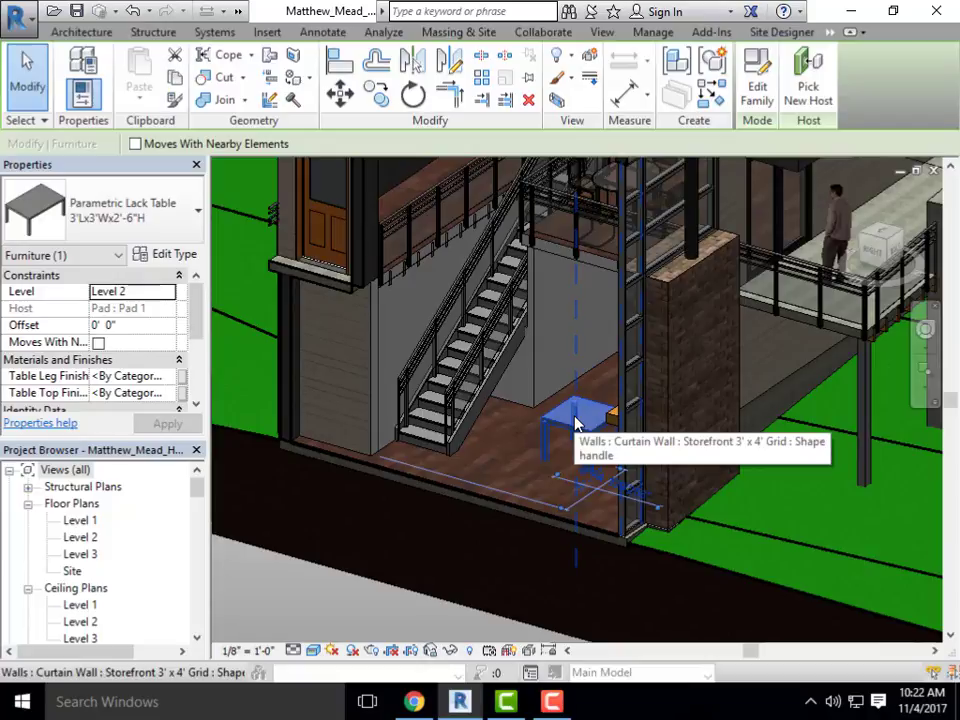
pyautogui.keyDown('shift'); pyautogui.moveTo(399, 450); pyautogui.dragTo(429, 459, button='middle'); pyautogui.keyUp('shift')
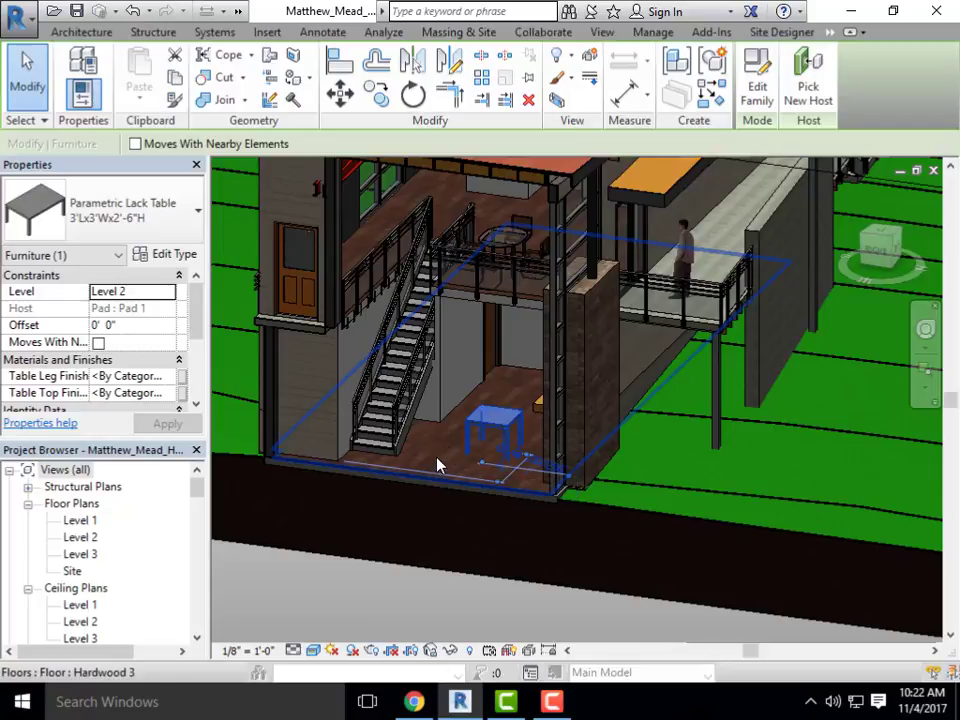
pyautogui.scroll(4, 480, 392)
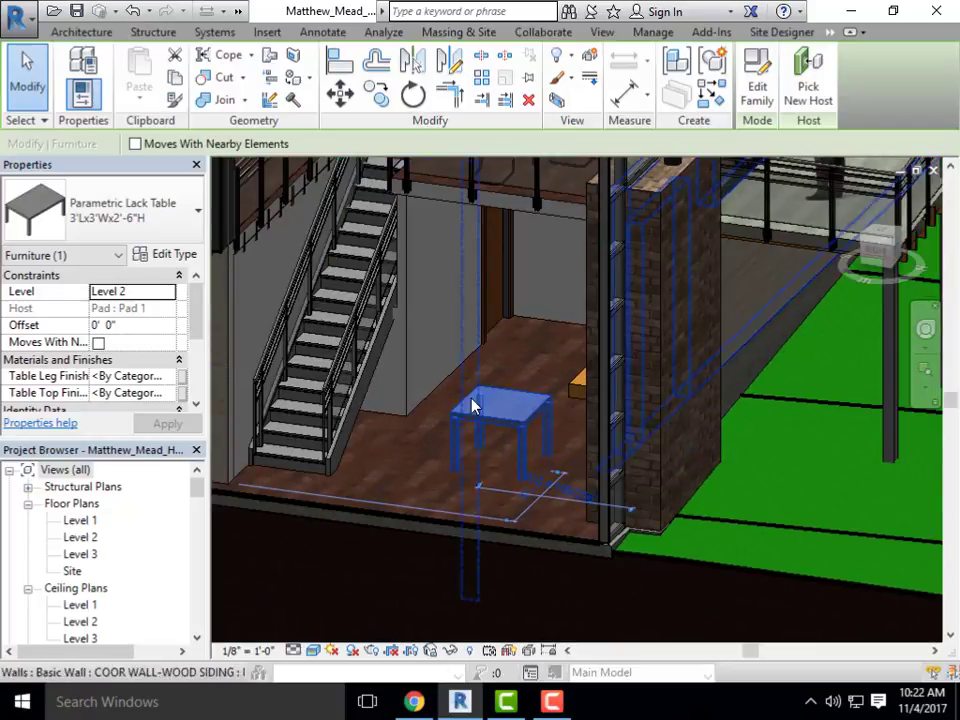
pyautogui.scroll(3, 531, 425)
pyautogui.scroll(-4, 454, 420)
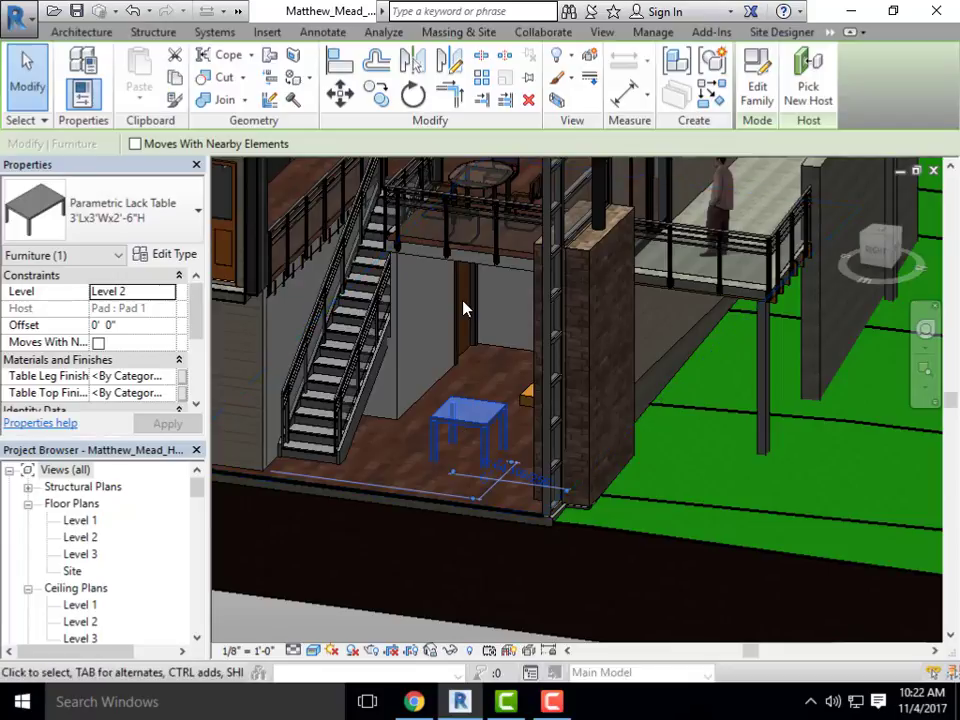
pyautogui.click(555, 707)
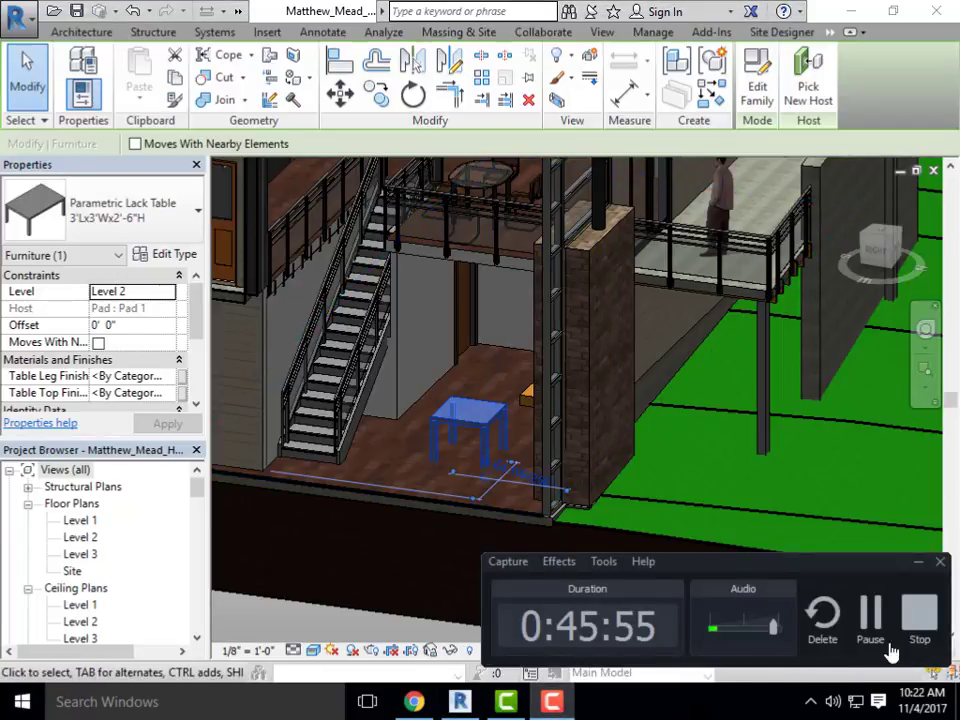